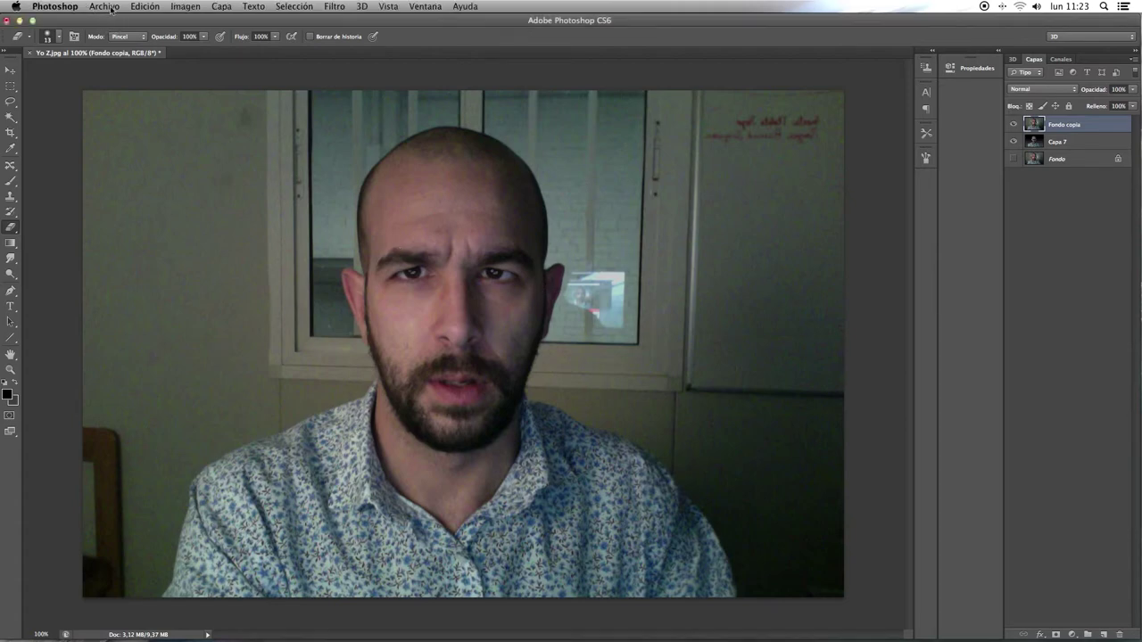
Step: Preview the photos in the Zombie folder and open zombie.jpg as a new document
left_click(107, 8)
left_click(130, 33)
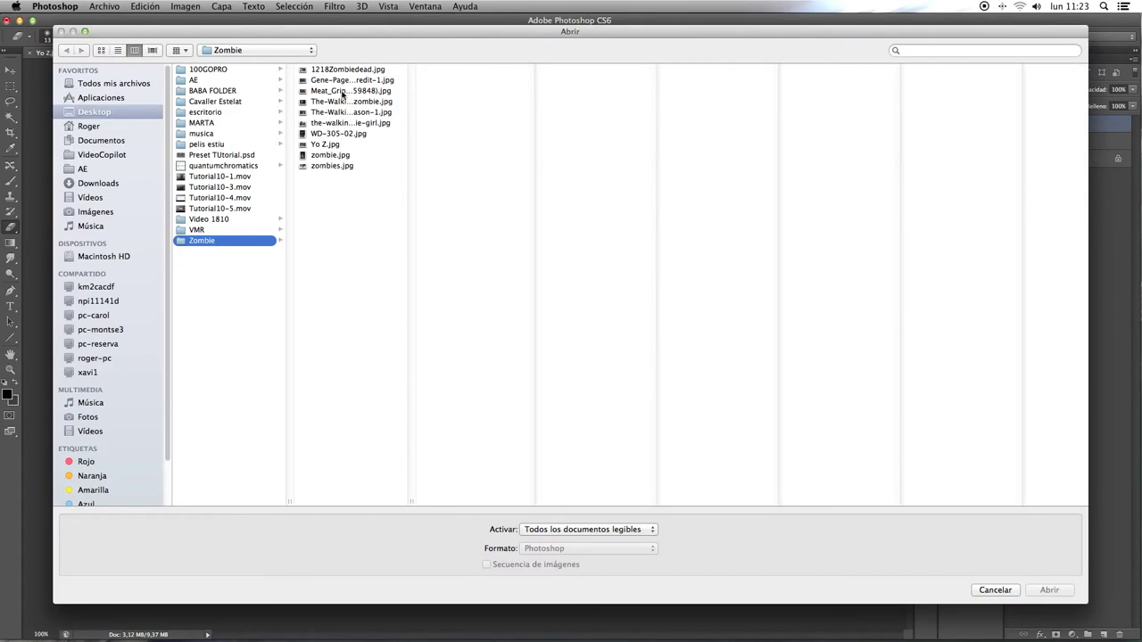
left_click(327, 70)
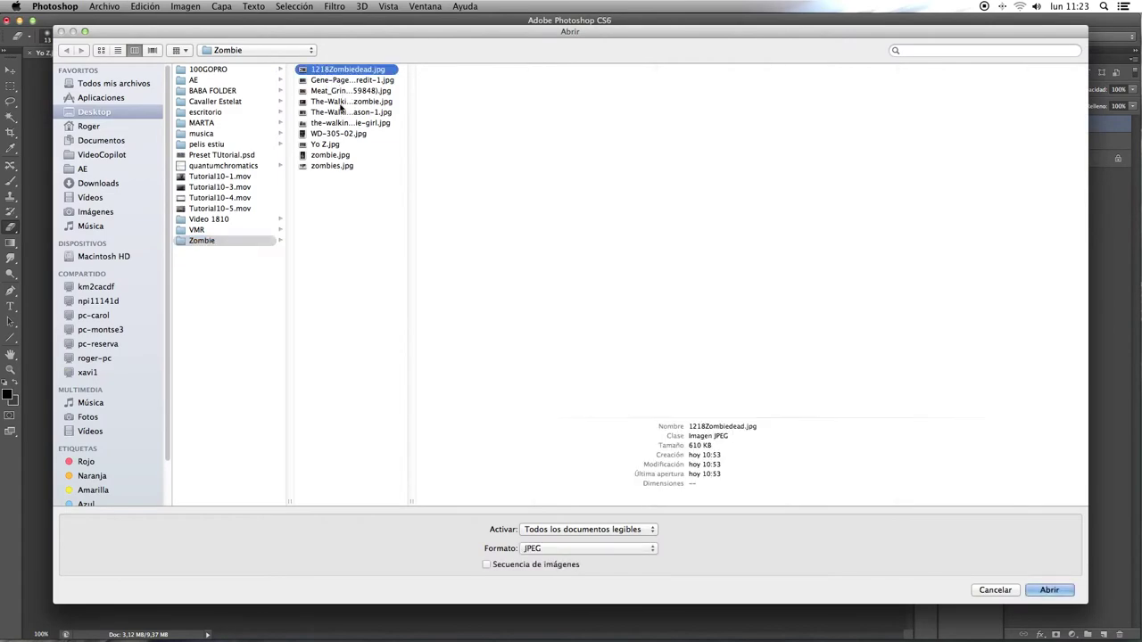
mouse_move(605, 35)
left_mouse_down()
mouse_move(477, 125)
mouse_move(333, 342)
mouse_move(294, 345)
mouse_move(291, 390)
mouse_move(348, 252)
mouse_move(288, 536)
mouse_move(344, 306)
mouse_move(291, 469)
mouse_move(324, 387)
mouse_move(328, 473)
mouse_move(380, 204)
mouse_move(527, 110)
left_mouse_up()
key("Down")
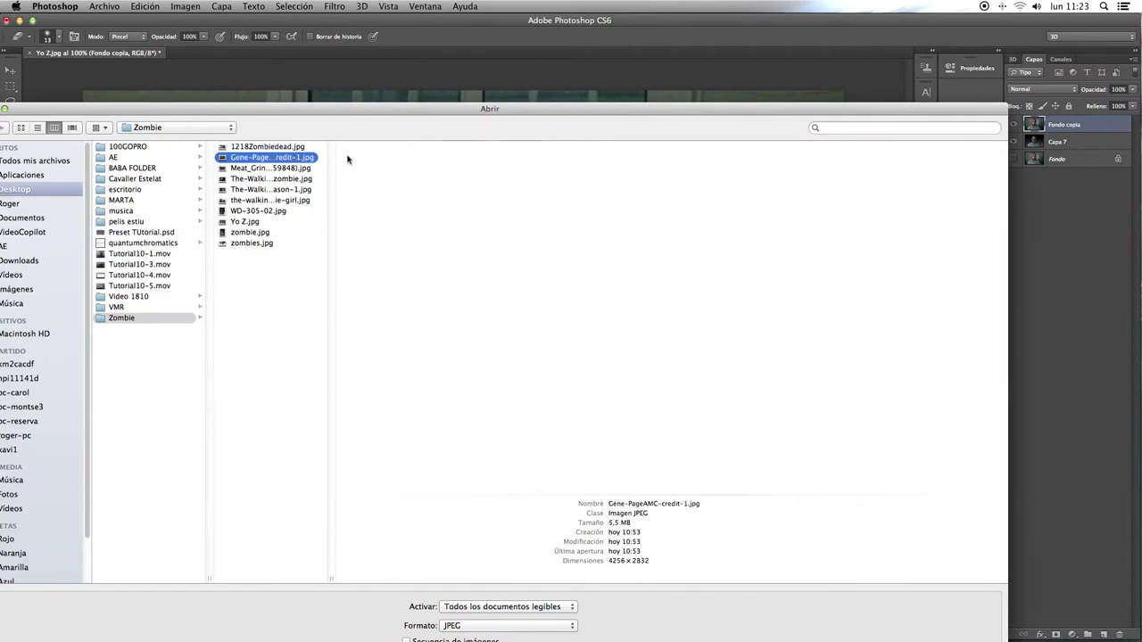
key("Down")
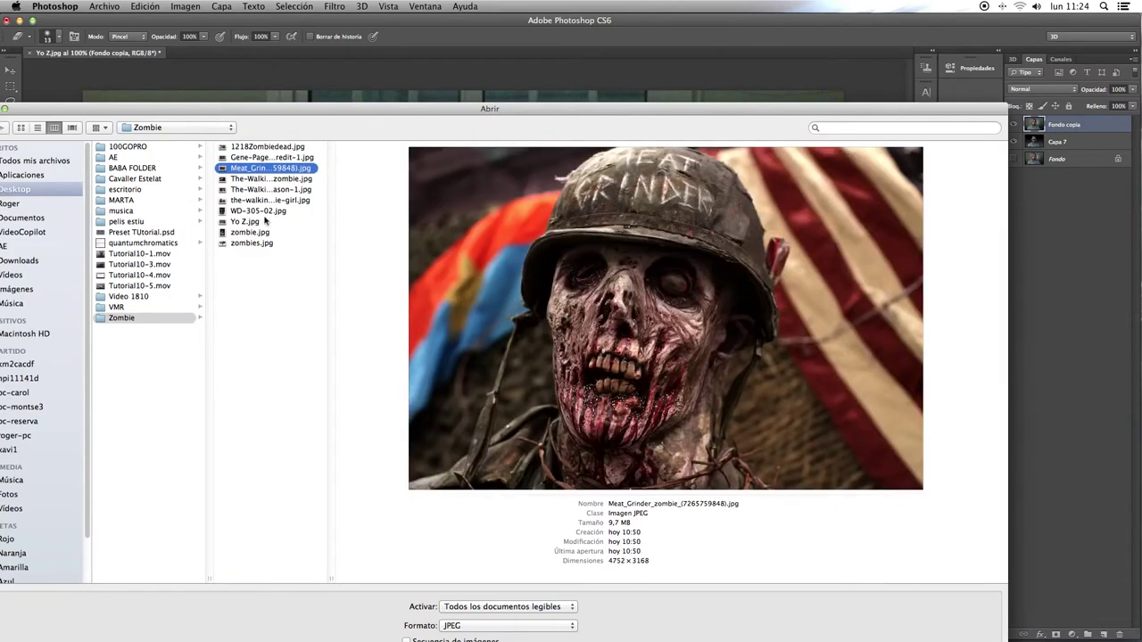
key("Down")
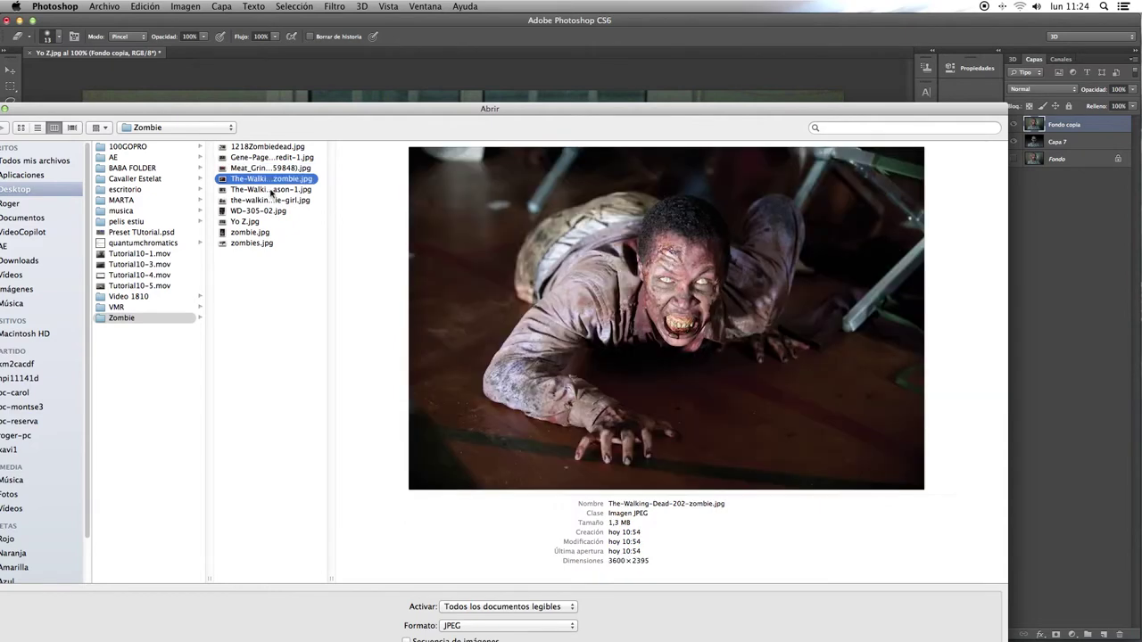
key("Down")
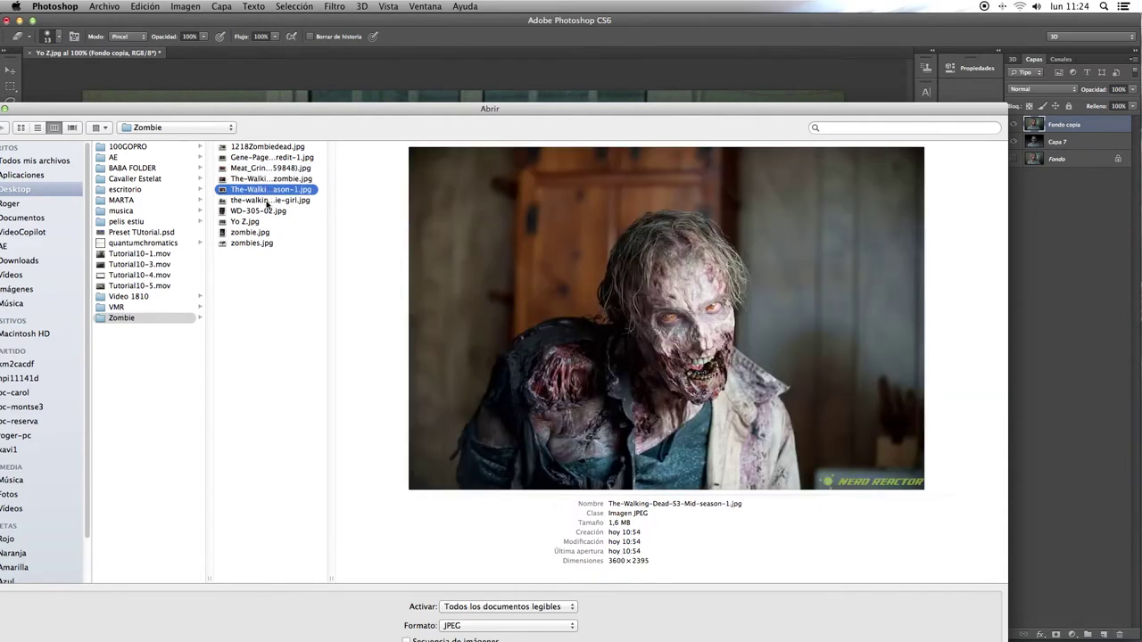
key("Down")
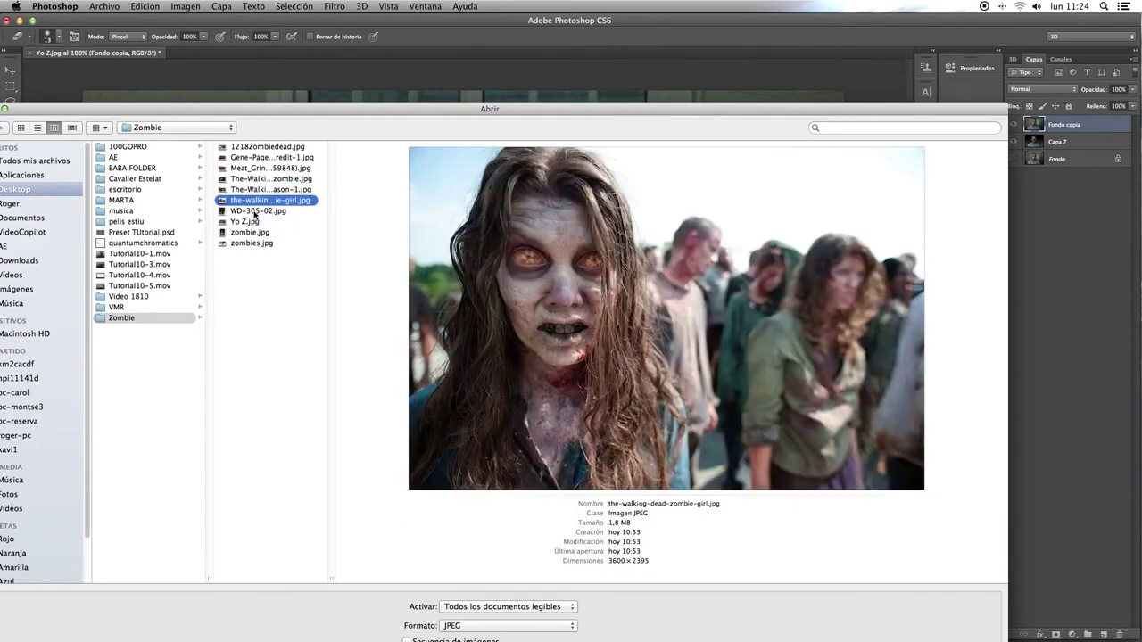
left_click(254, 211)
left_click(250, 243)
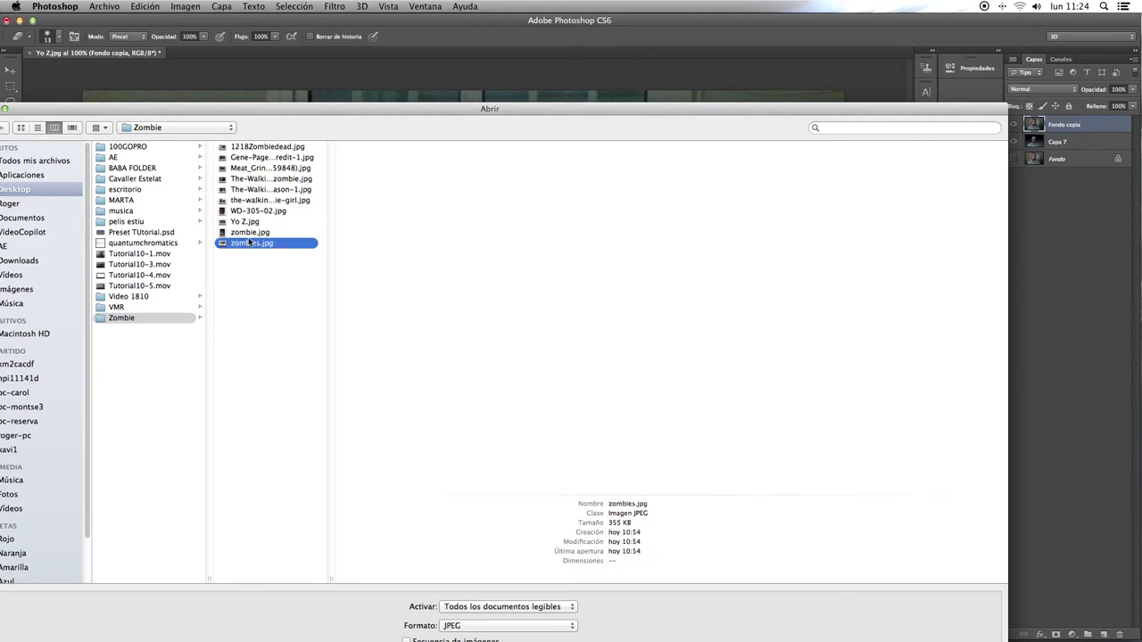
left_click(250, 235)
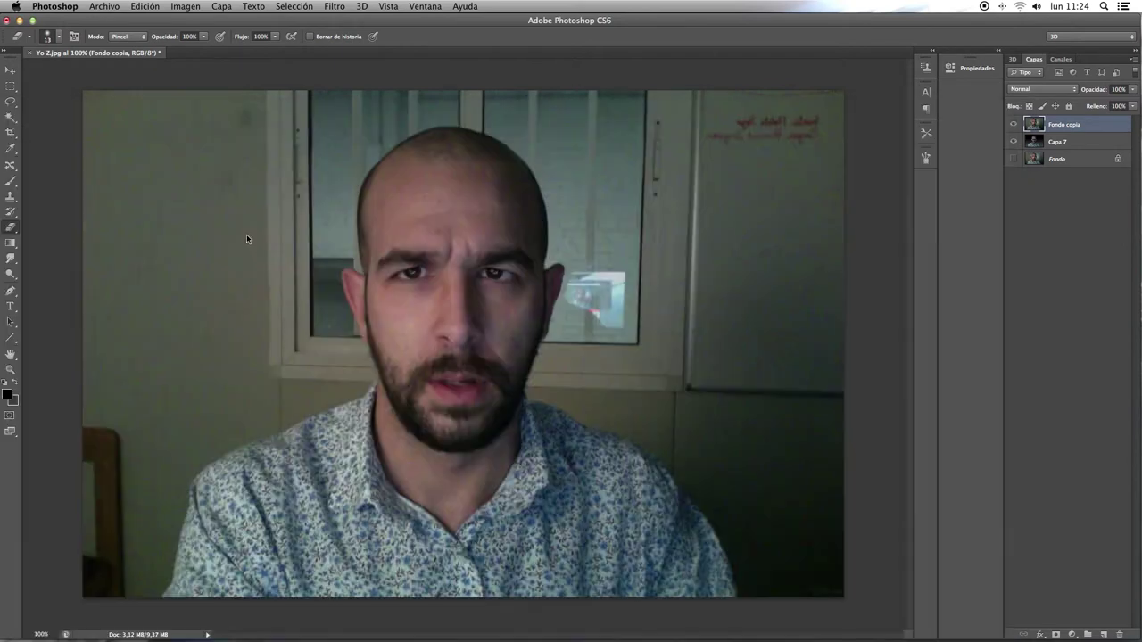
double_click(247, 233)
Step: Open Gene-PageAMC-credit-1.jpg, keeping its embedded colour profile
key("super+o")
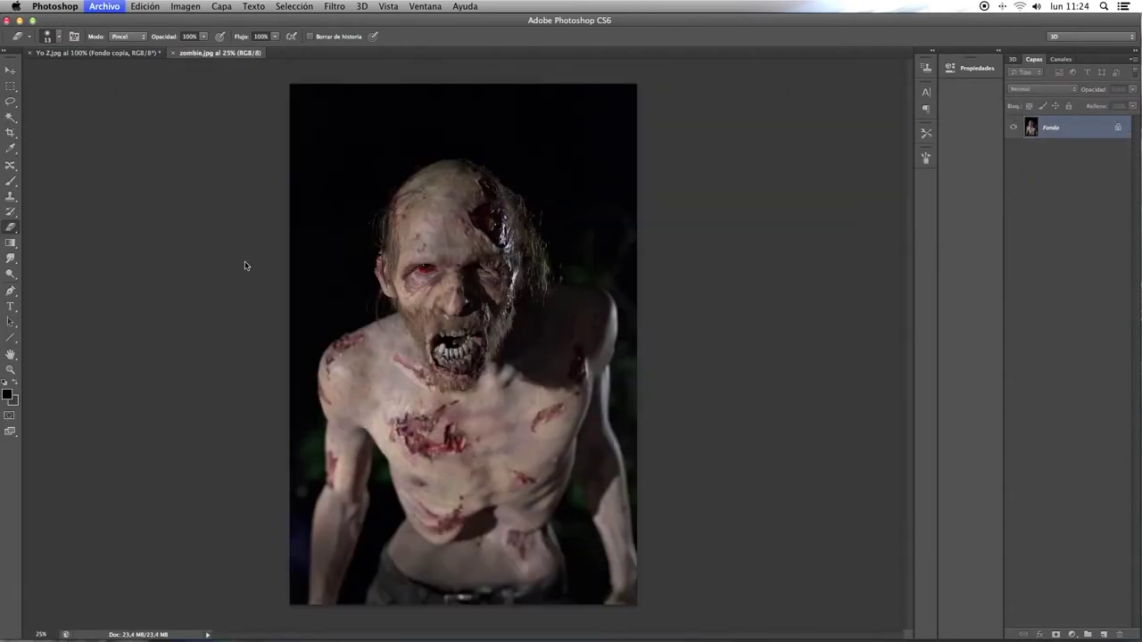
left_click(294, 116)
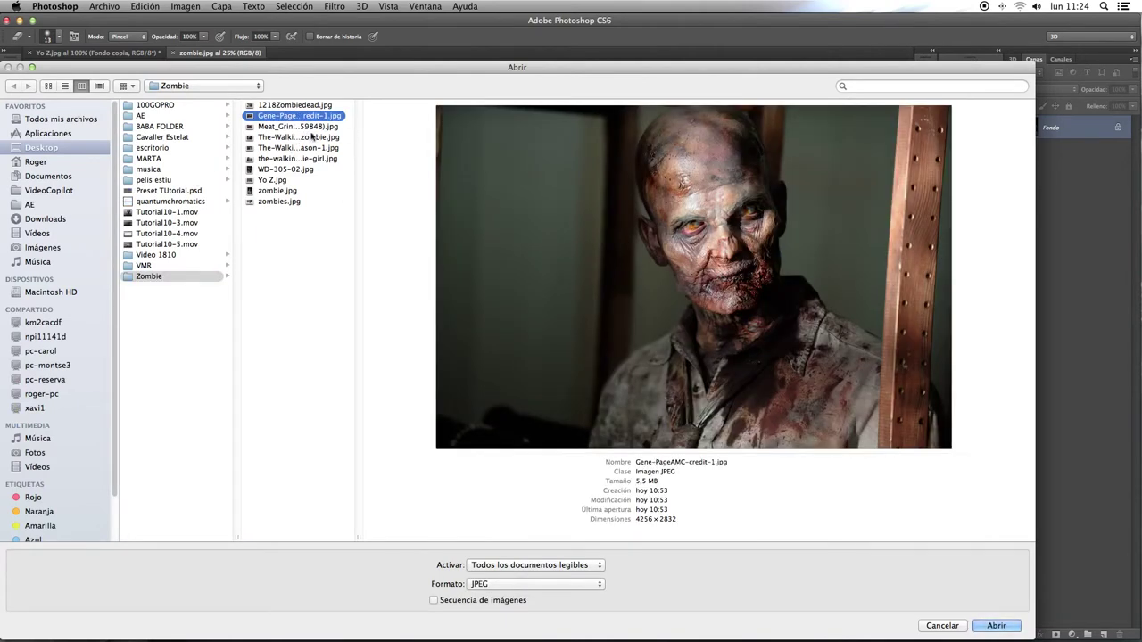
double_click(287, 119)
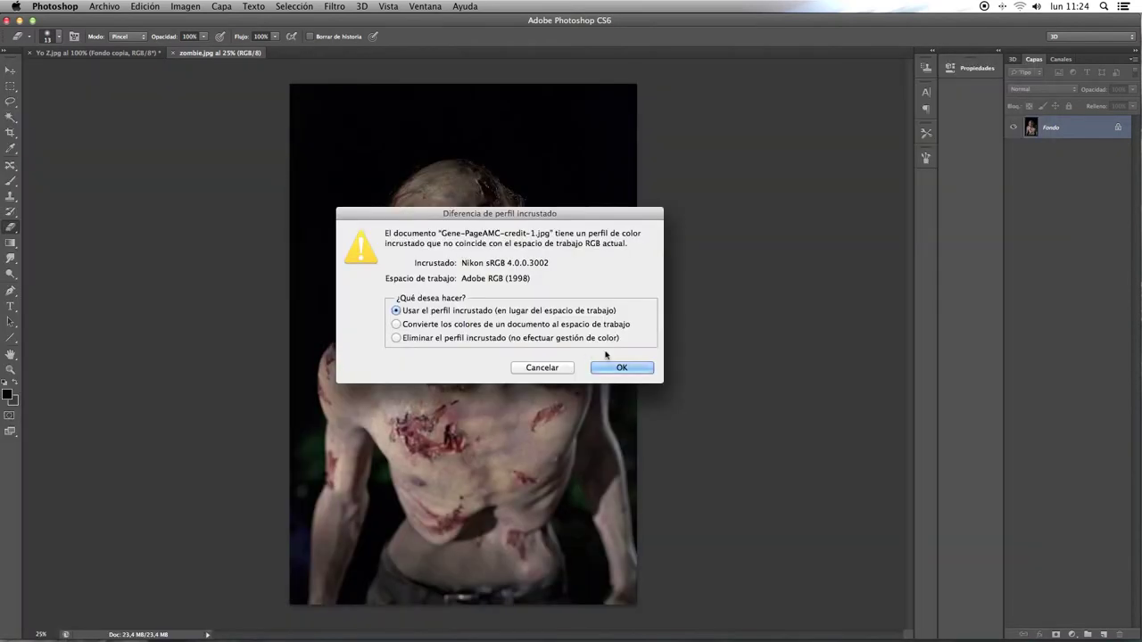
left_click(609, 372)
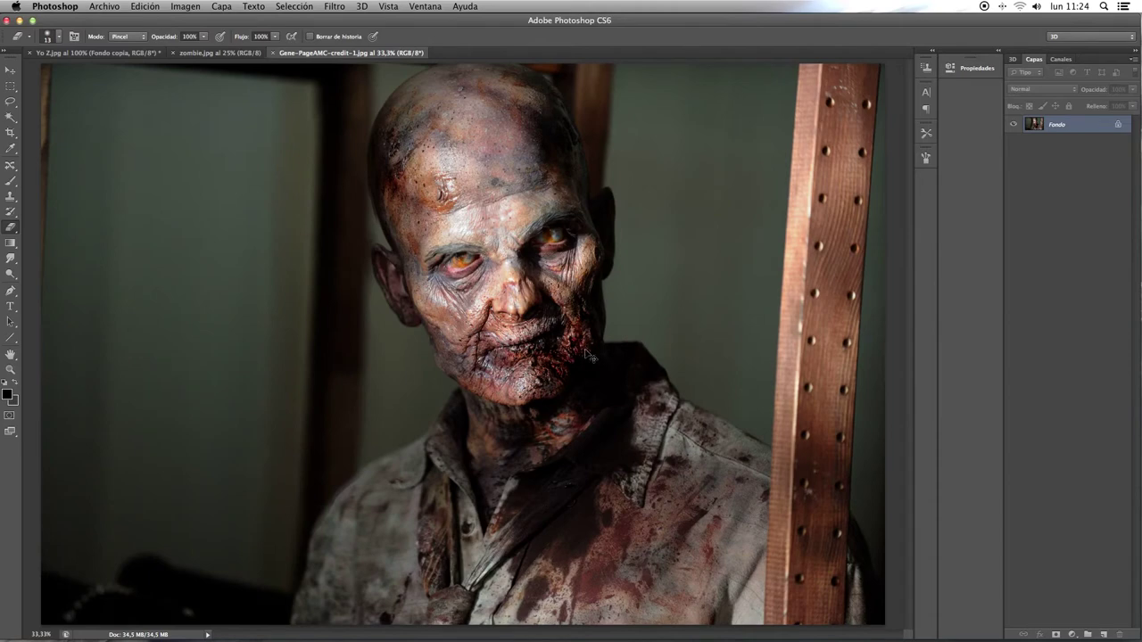
Step: Lasso both zombie eyes in Gene-PageAMC-credit-1.jpg, copy them, and close that photo
scroll(587, 353, "up", 3)
scroll(587, 351, "up", 3)
scroll(586, 351, "up", 3)
scroll(586, 351, "up", 3)
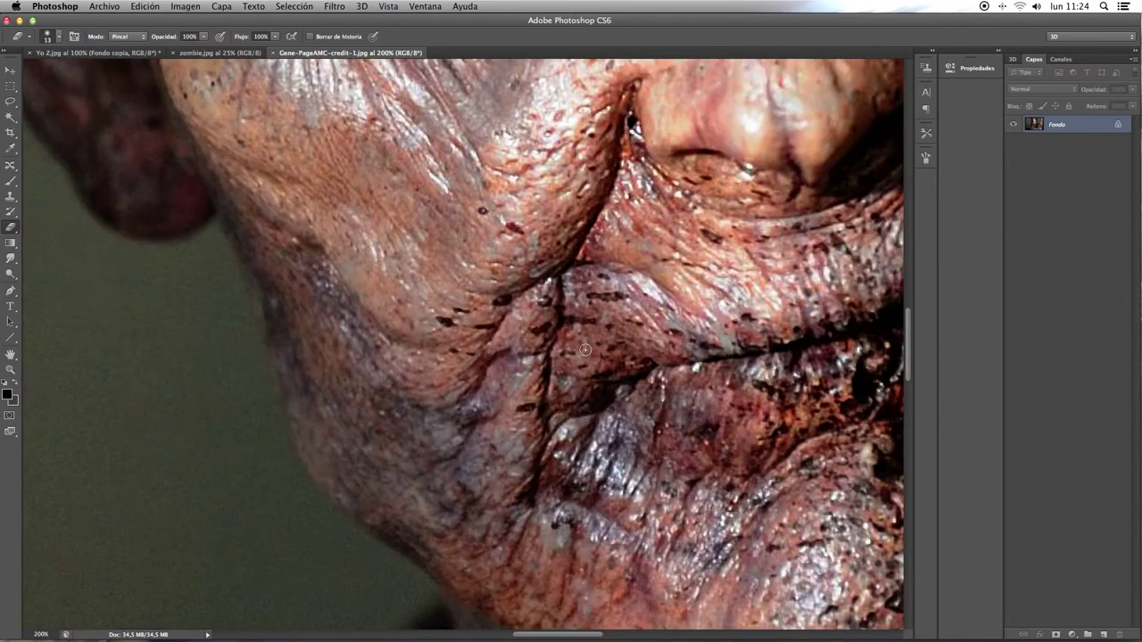
scroll(520, 247, "up", 5)
scroll(461, 434, "up", 3)
scroll(369, 500, "up", 2)
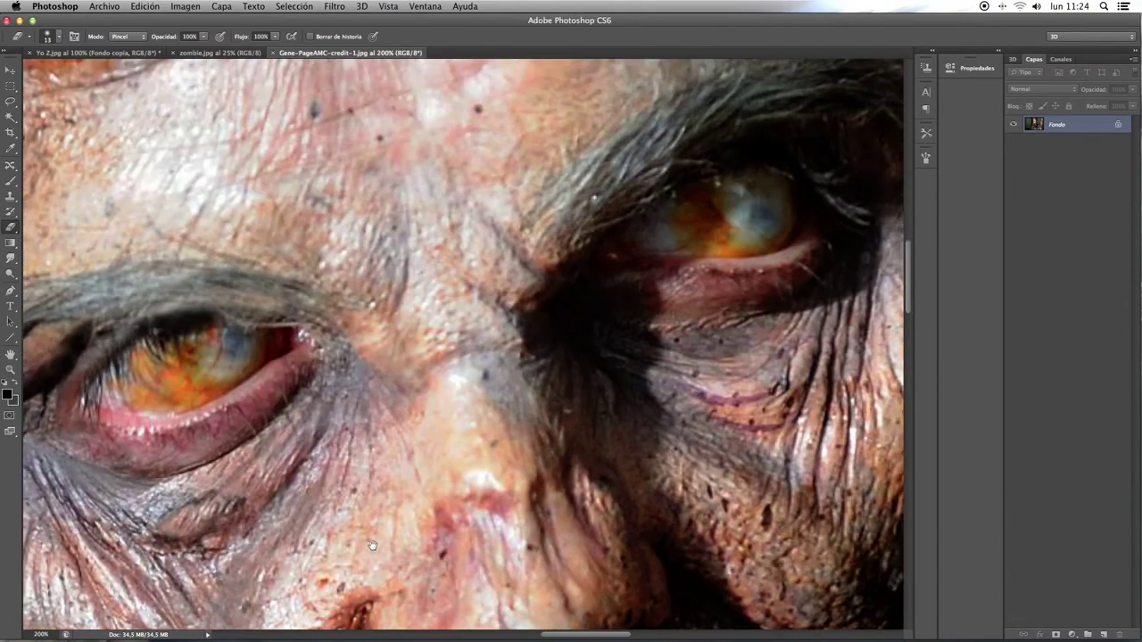
left_click(11, 101)
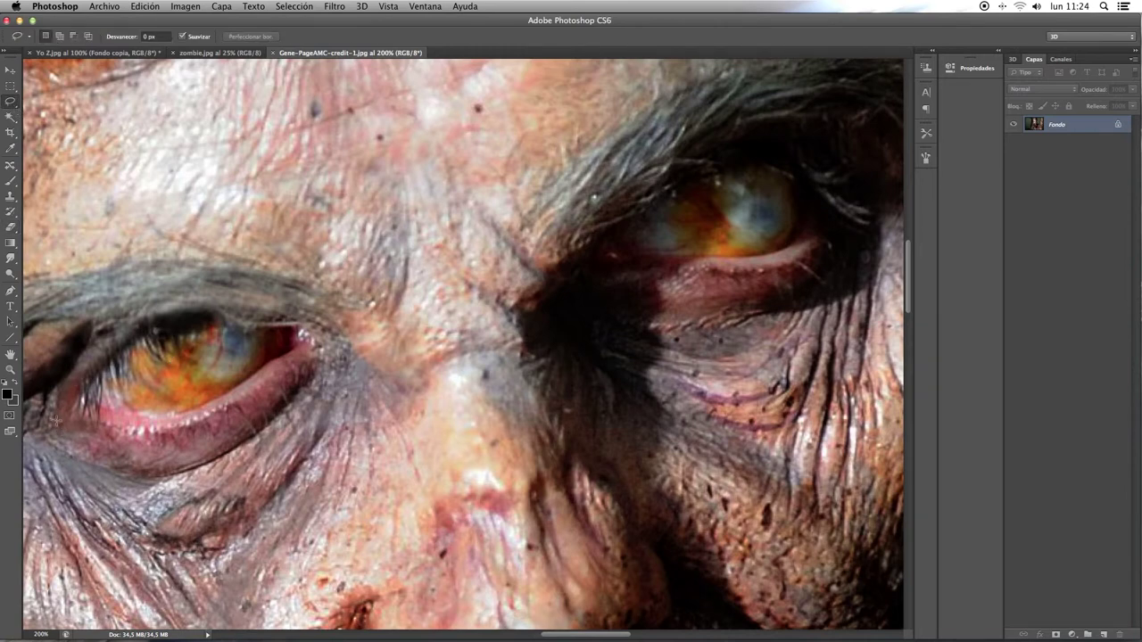
mouse_move(57, 427)
left_mouse_down()
mouse_move(222, 450)
mouse_move(54, 446)
left_mouse_up()
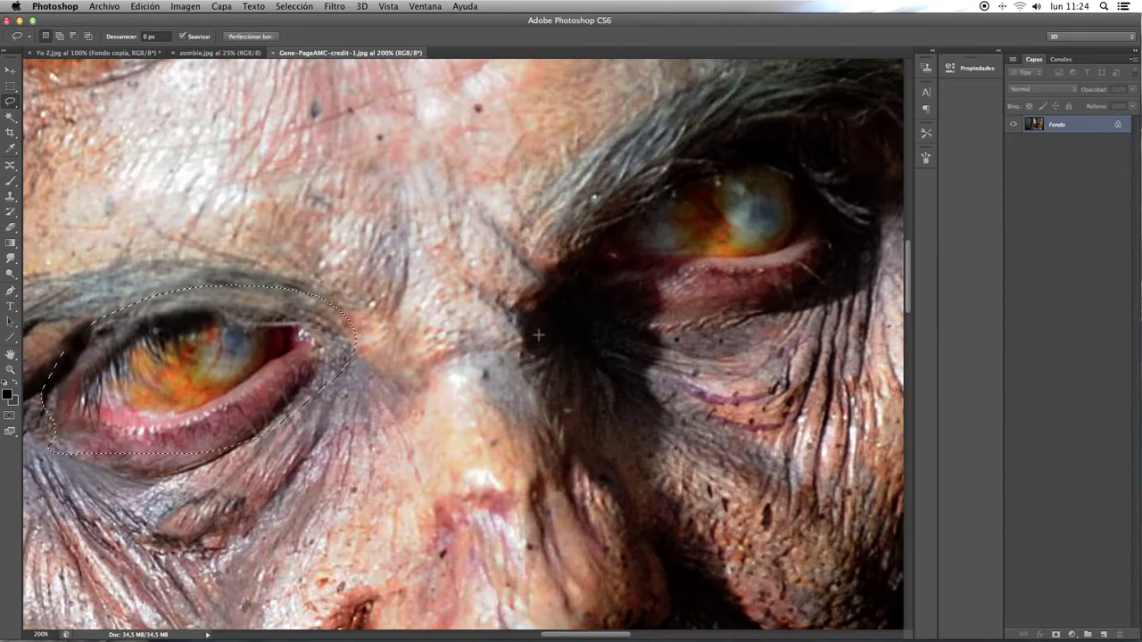
mouse_move(586, 287)
left_mouse_down()
mouse_move(718, 306)
mouse_move(571, 290)
left_mouse_up()
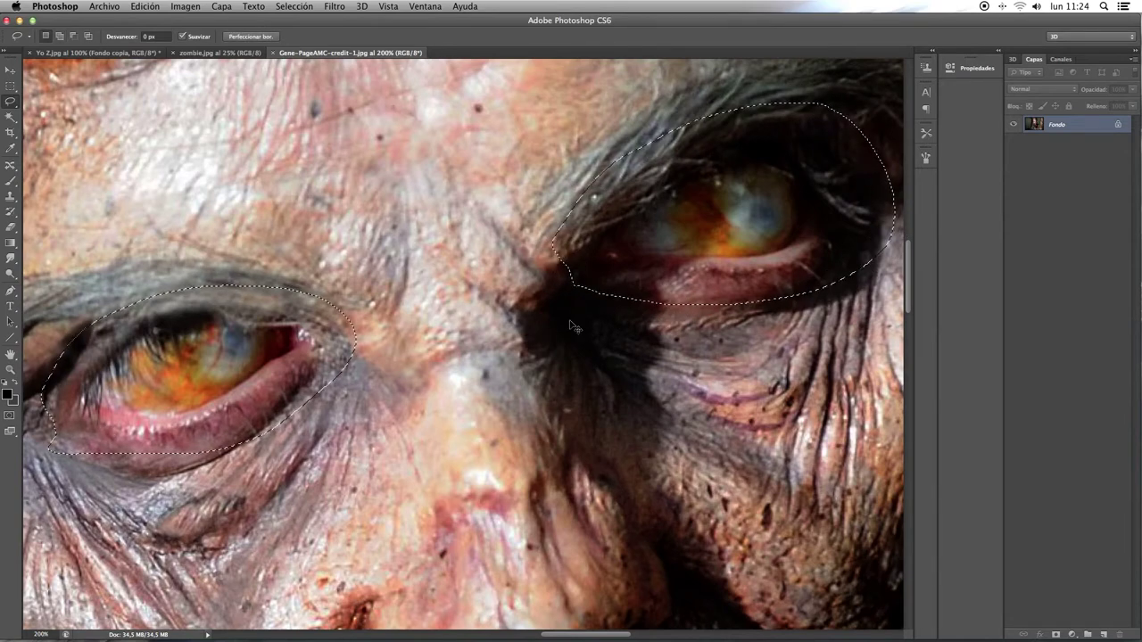
key("super+c")
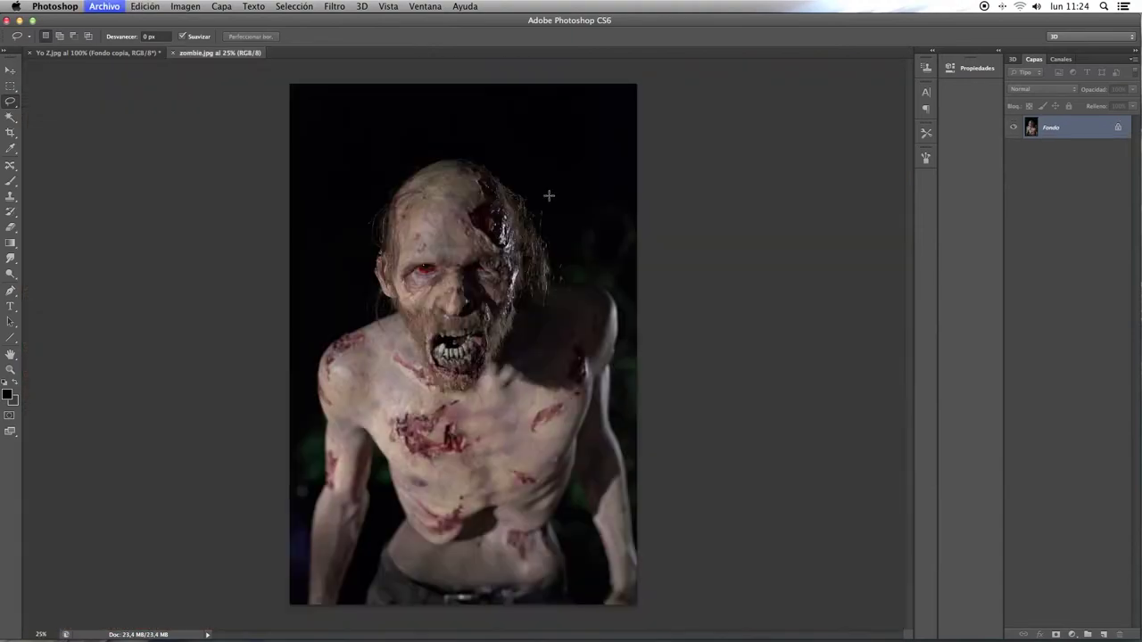
key("super+w")
Step: Paste the eyes into Yo Z.jpg, scale and rotate them smaller, and move the layer
left_click(140, 55)
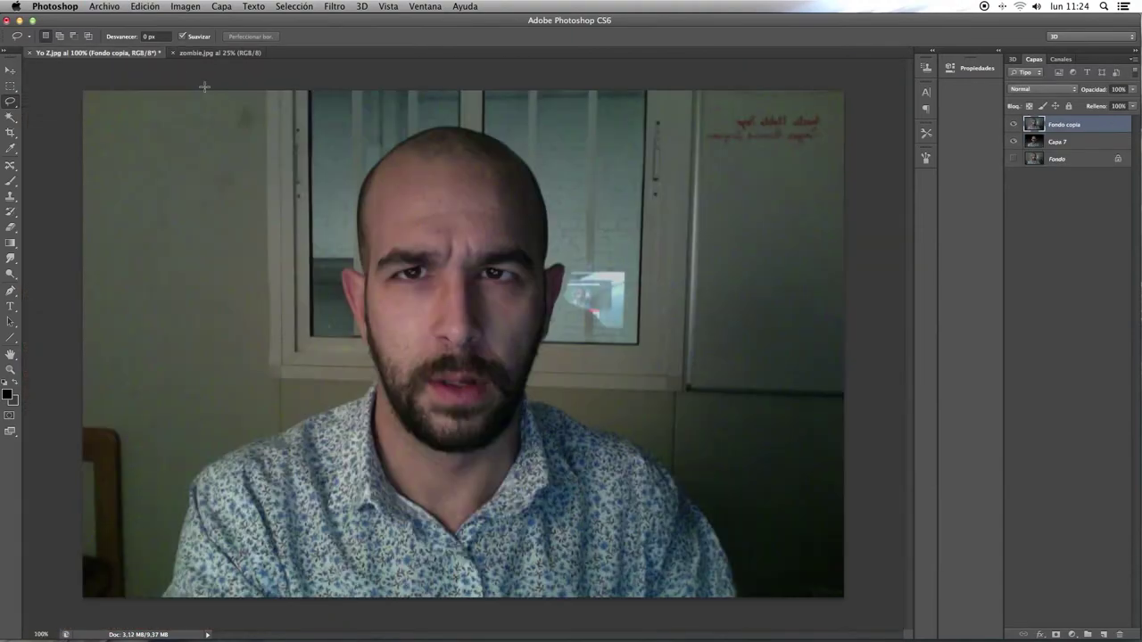
key("super+v")
left_click(674, 373)
left_click(10, 69)
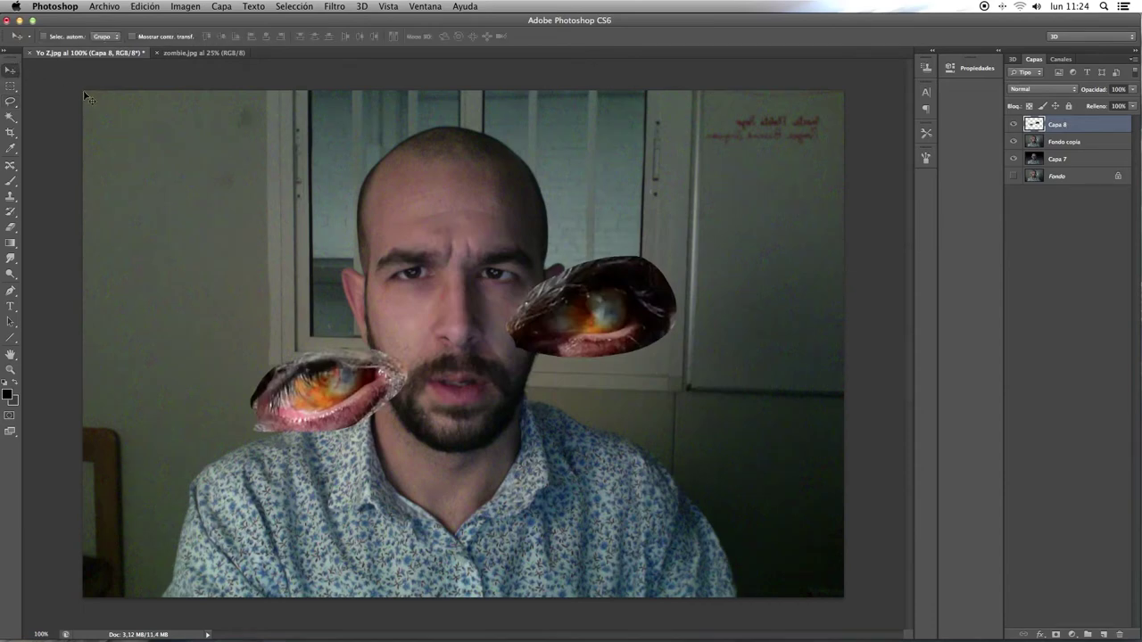
key("super+t")
mouse_move(675, 256)
left_mouse_down()
mouse_move(408, 341)
mouse_move(472, 357)
left_mouse_up()
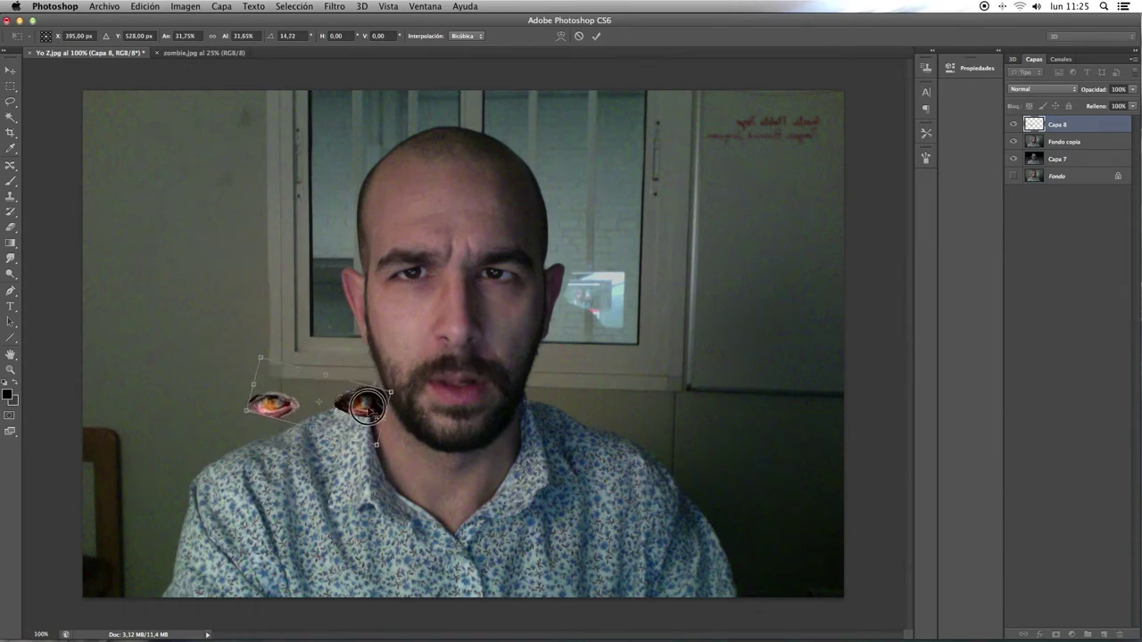
mouse_move(375, 409)
left_mouse_down()
mouse_move(504, 279)
mouse_move(505, 303)
mouse_move(571, 264)
left_mouse_up()
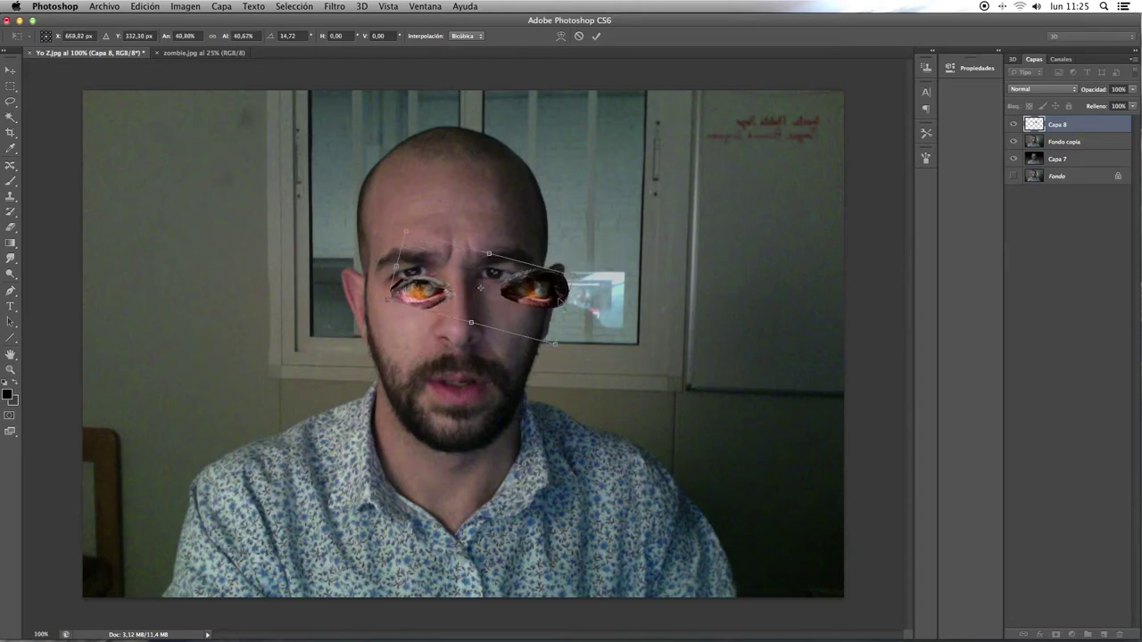
key("Return")
left_click_drag(538, 299, 730, 180)
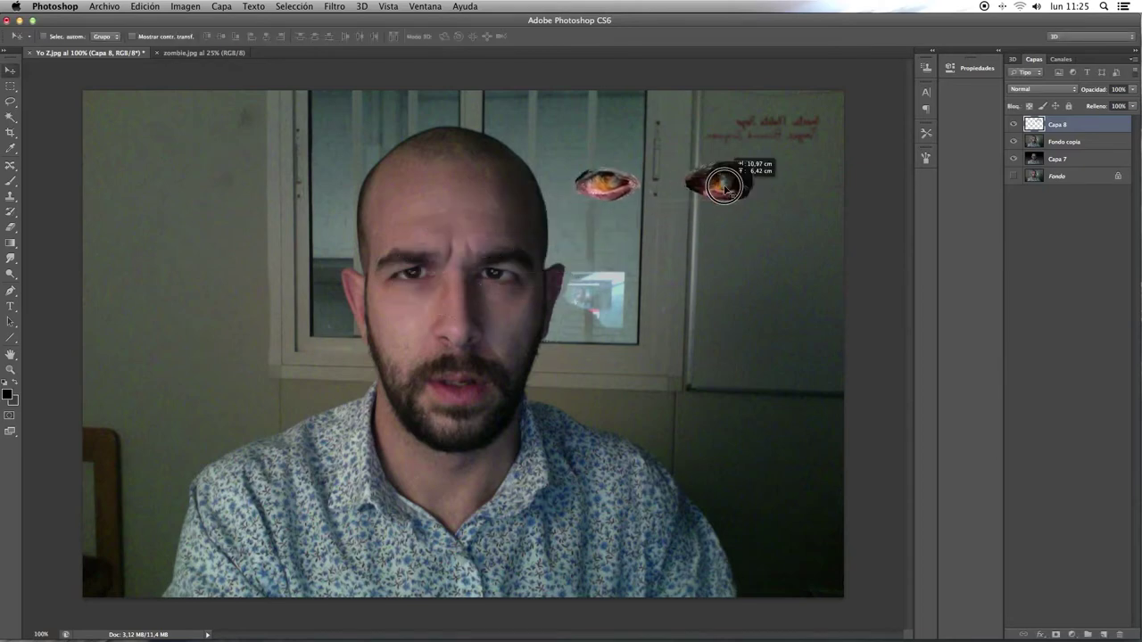
Step: Lasso the zombie's mouth and jaw in zombie.jpg and paste it into the portrait
left_click(201, 53)
left_click(11, 103)
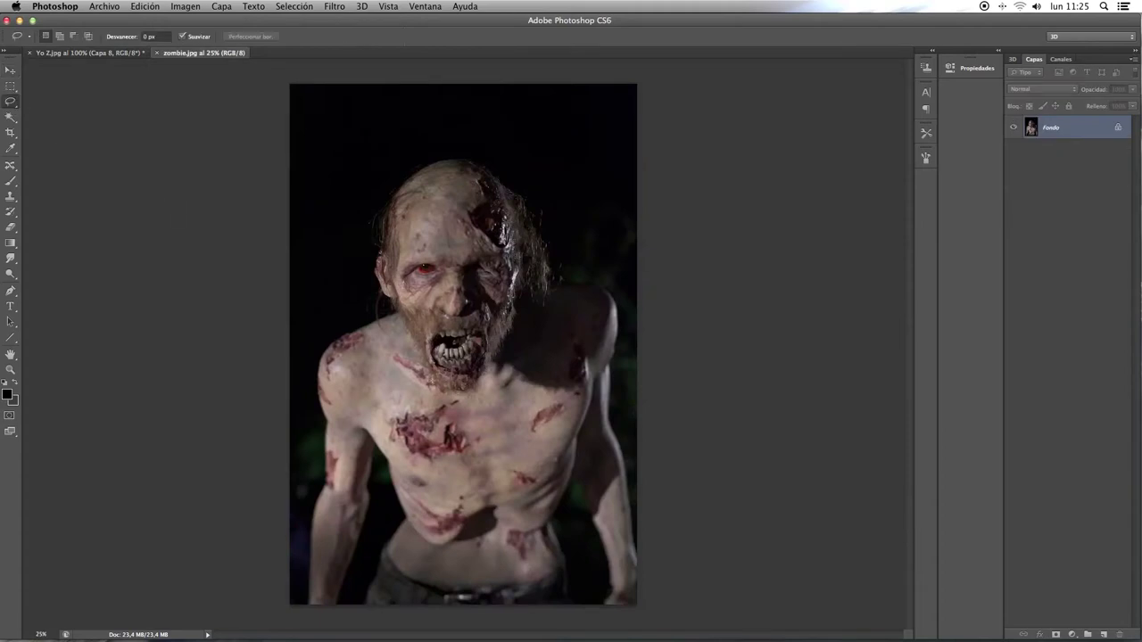
left_click(110, 53)
left_click(183, 53)
mouse_move(399, 308)
left_mouse_down()
mouse_move(452, 316)
mouse_move(509, 305)
mouse_move(504, 343)
mouse_move(454, 395)
mouse_move(426, 384)
mouse_move(398, 308)
left_mouse_up()
key("super+c")
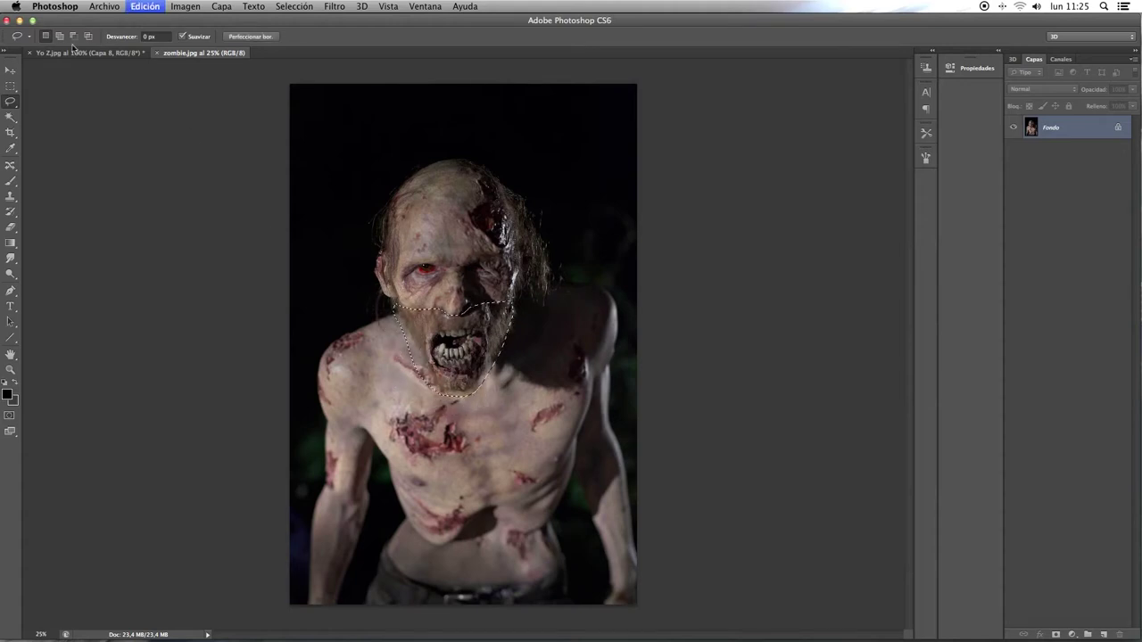
left_click(86, 54)
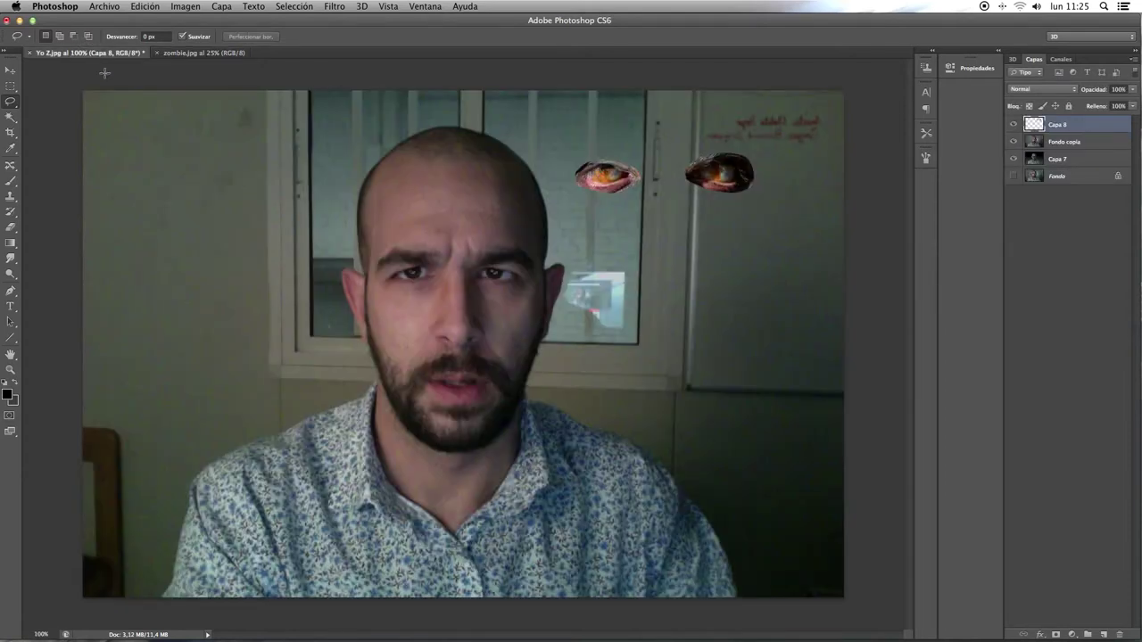
key("super+v")
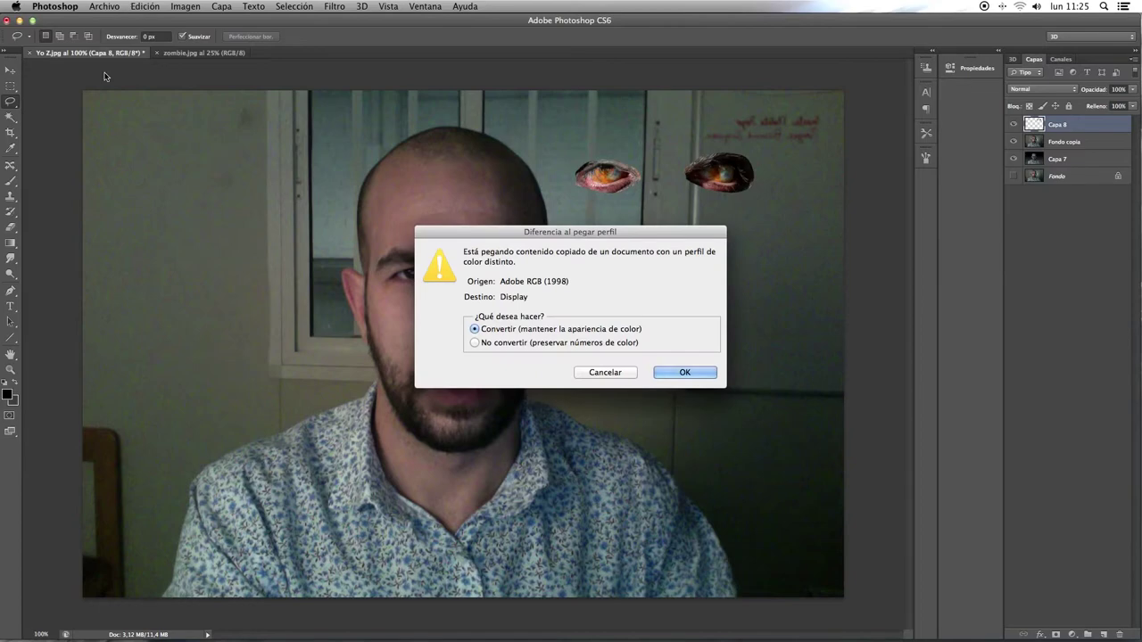
key("Return")
Step: Scale the mouth to fit over the man's mouth and chin, with Fill at 58%
key("super+plus")
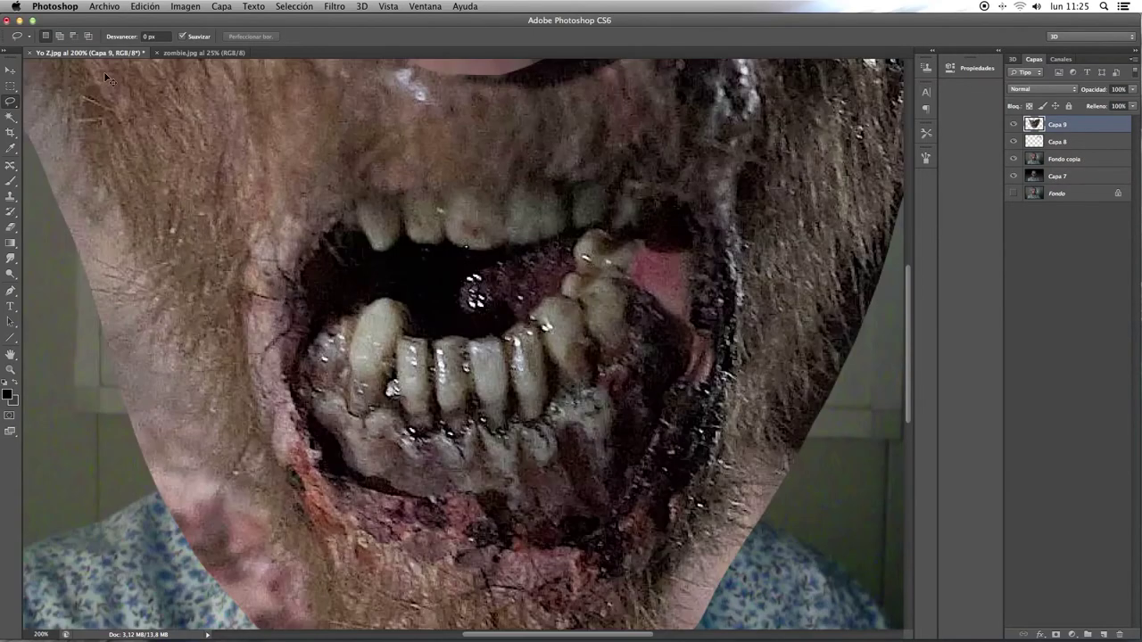
key("super+minus")
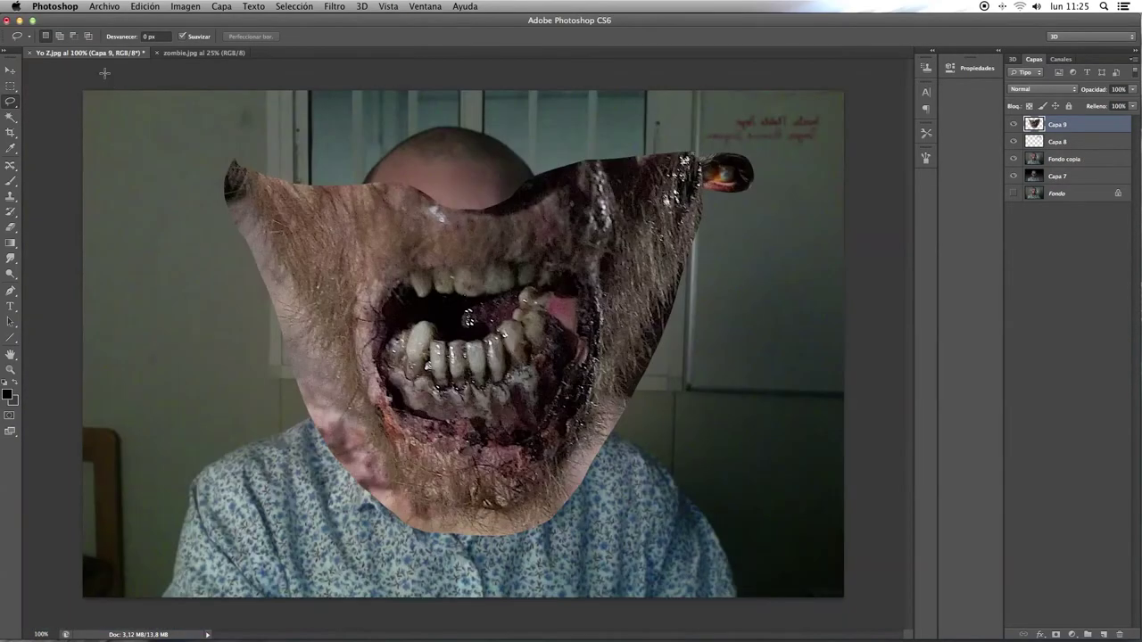
key("super+t")
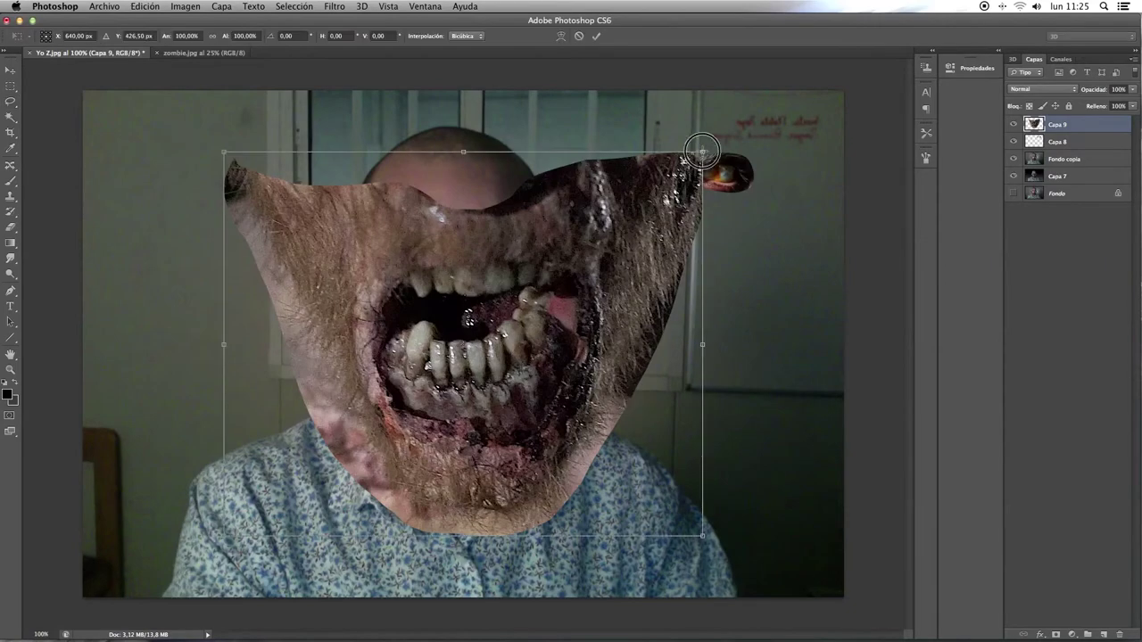
left_click_drag(685, 161, 404, 341)
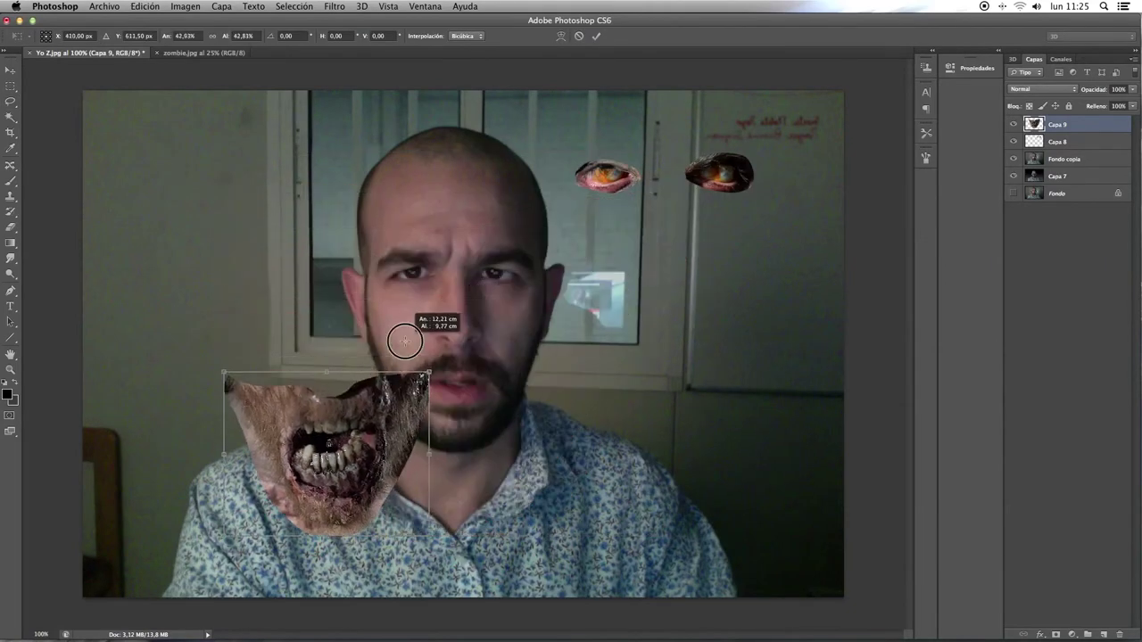
mouse_move(415, 393)
left_mouse_down()
mouse_move(547, 341)
mouse_move(525, 357)
mouse_move(514, 346)
left_mouse_up()
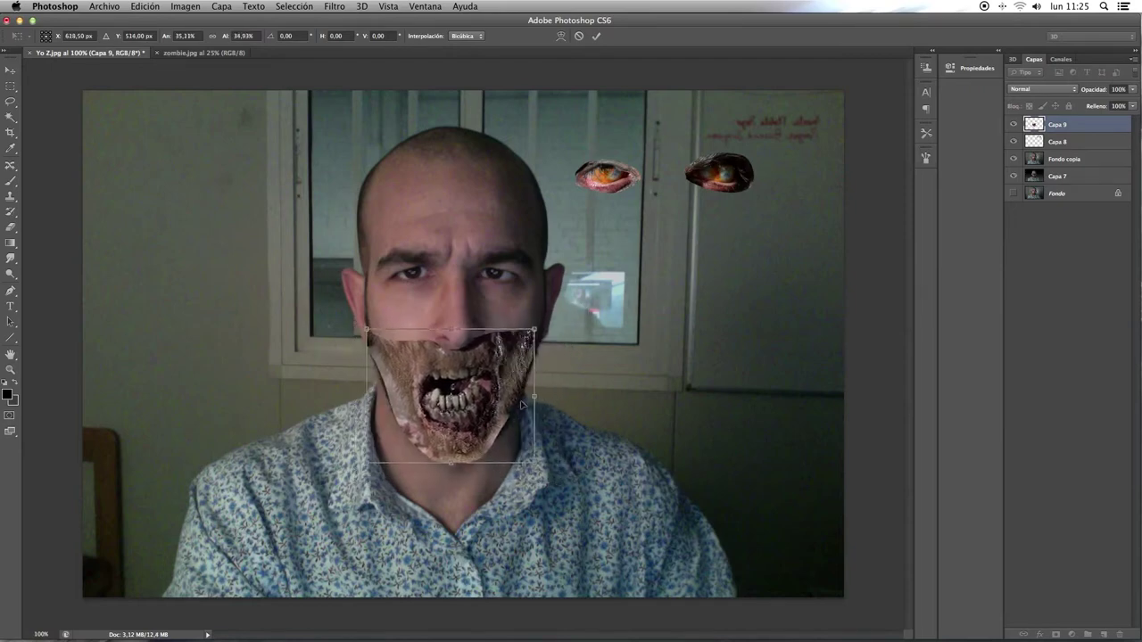
left_click_drag(531, 462, 539, 471)
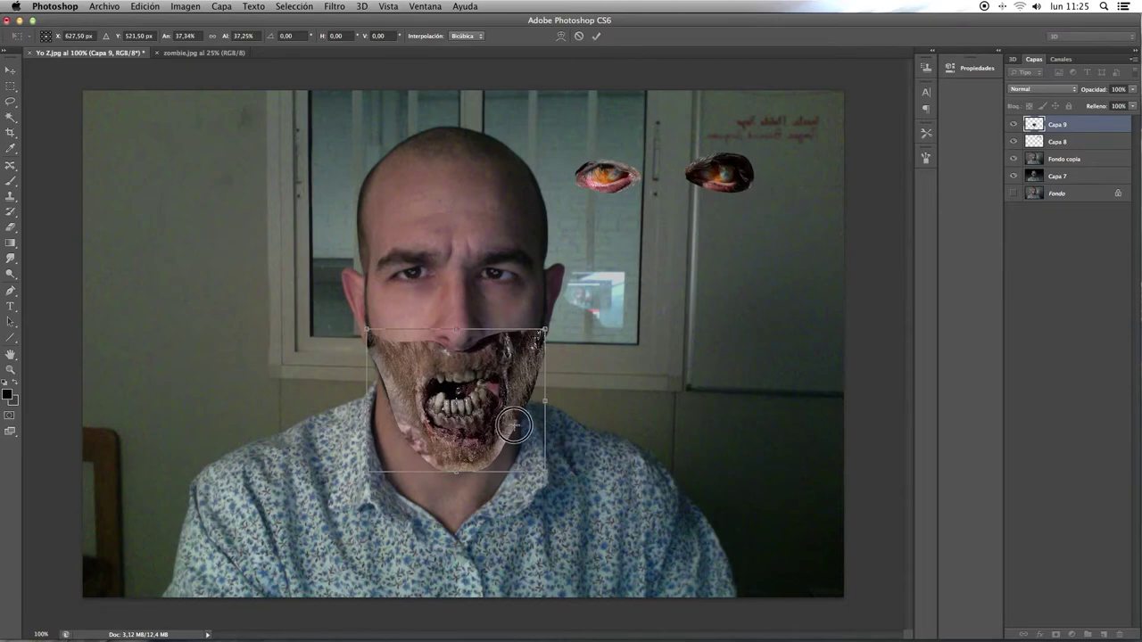
left_click_drag(500, 426, 512, 425)
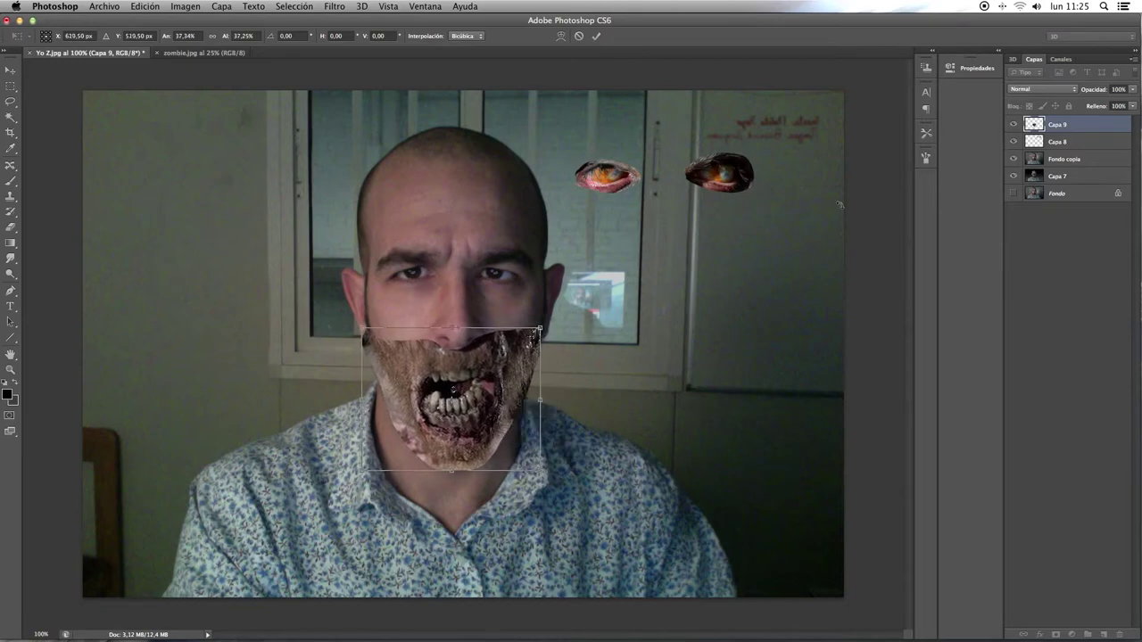
left_click(1133, 106)
left_click_drag(1126, 125, 1095, 125)
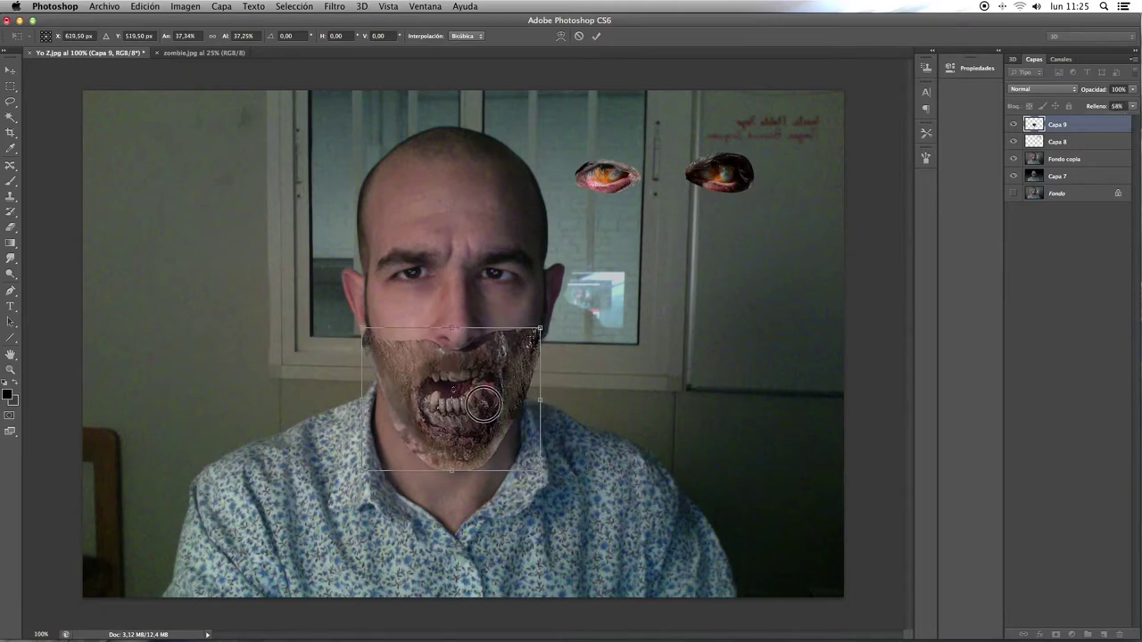
mouse_move(483, 399)
left_mouse_down()
mouse_move(469, 488)
mouse_move(485, 398)
left_mouse_up()
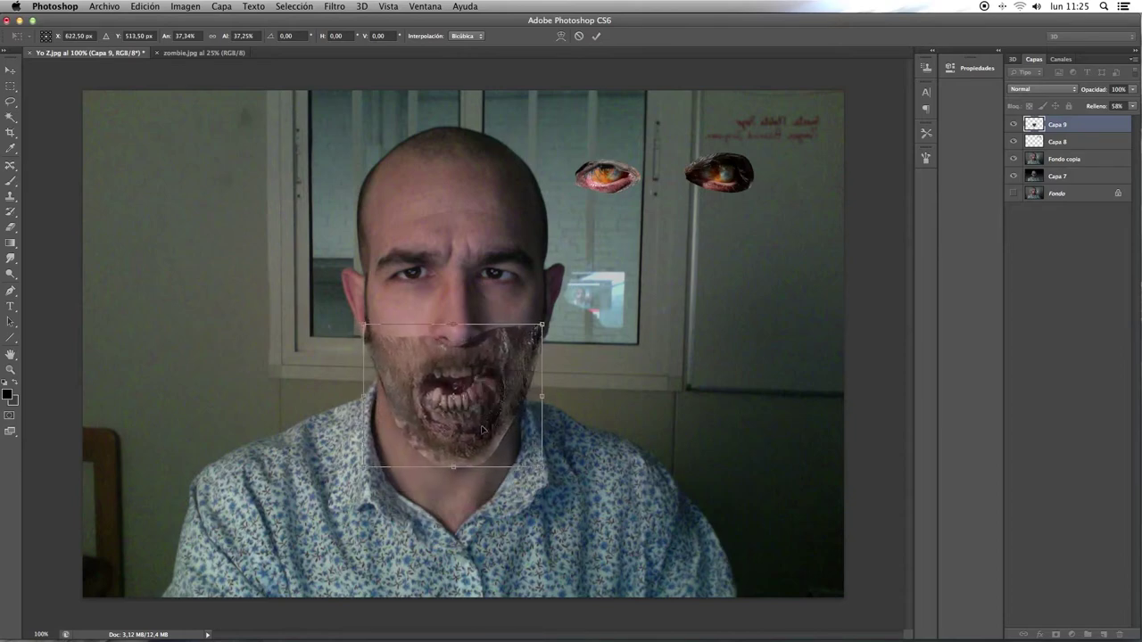
key("Return")
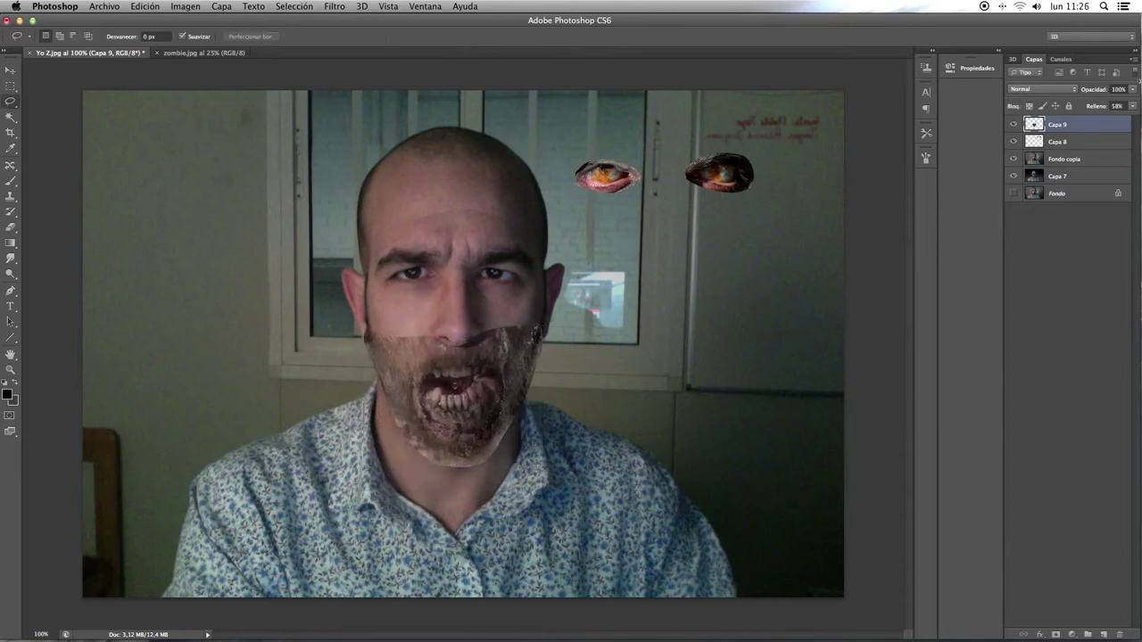
Step: Set the mouth layer's Fill back to 100% at 200% zoom, undoing a trial horizontal flip
left_click(1133, 106)
left_click_drag(1110, 116, 1131, 130)
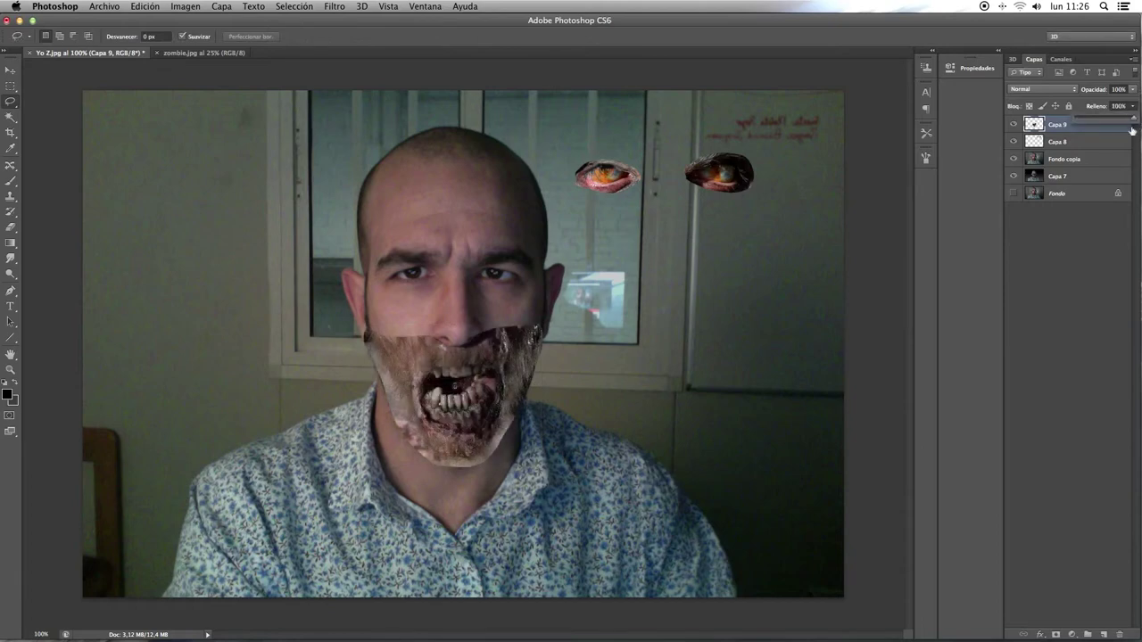
key("ctrl+plus")
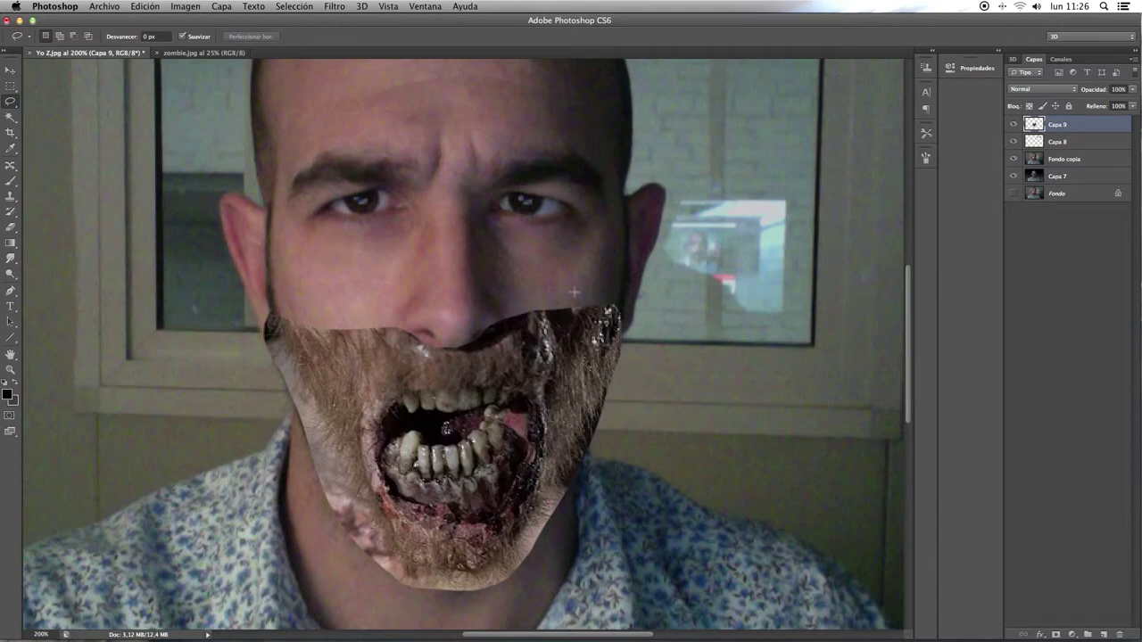
key("ctrl+t")
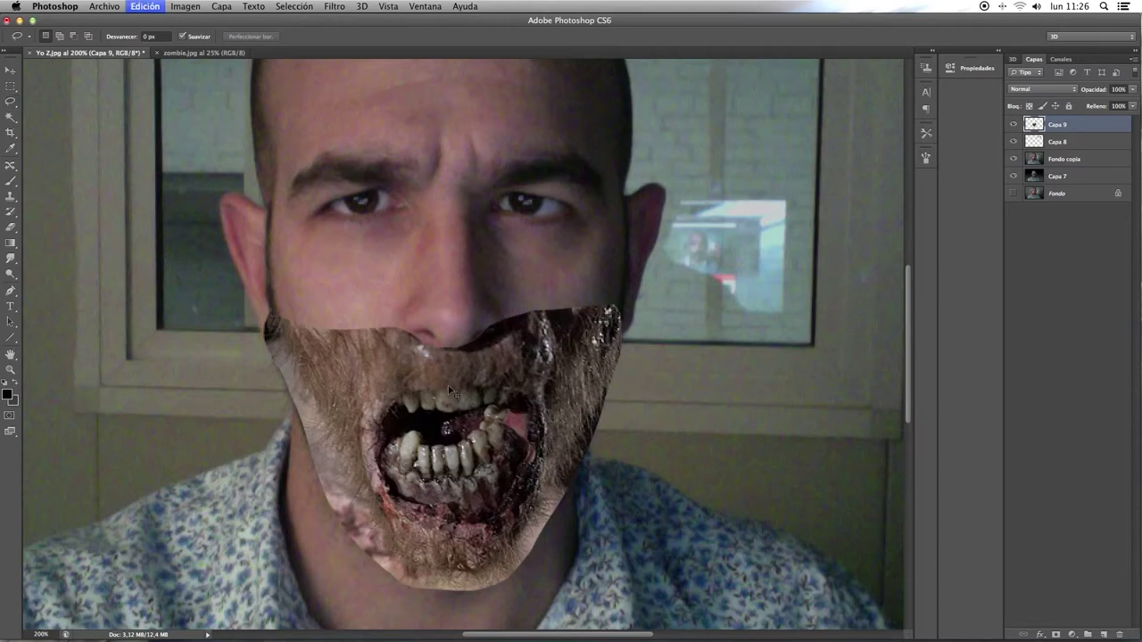
right_click(475, 381)
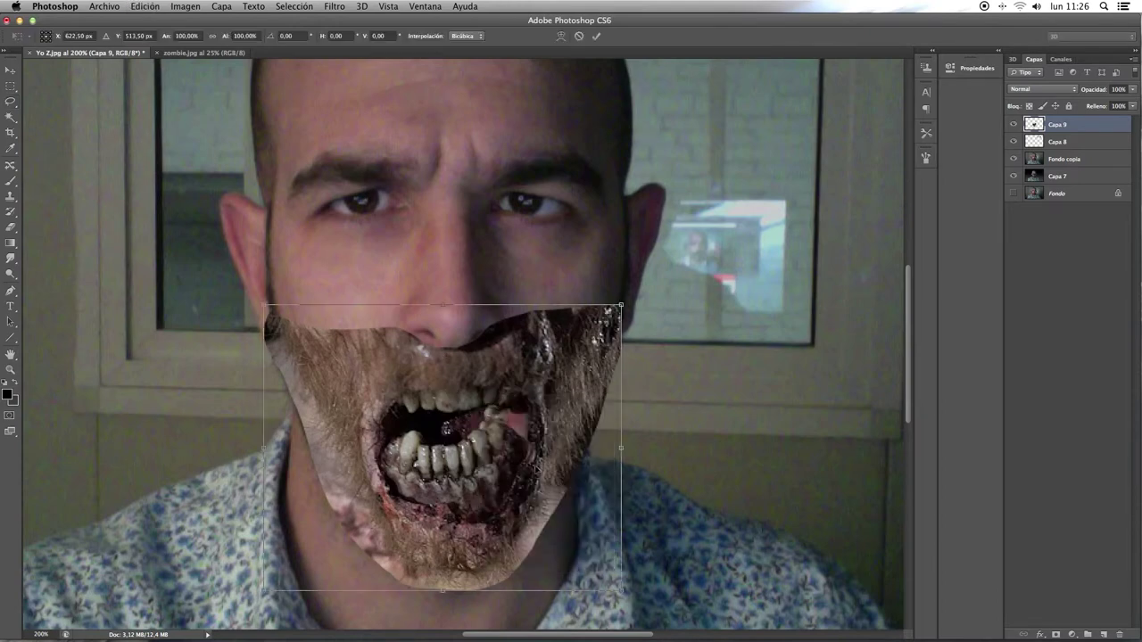
right_click(534, 452)
left_click(579, 609)
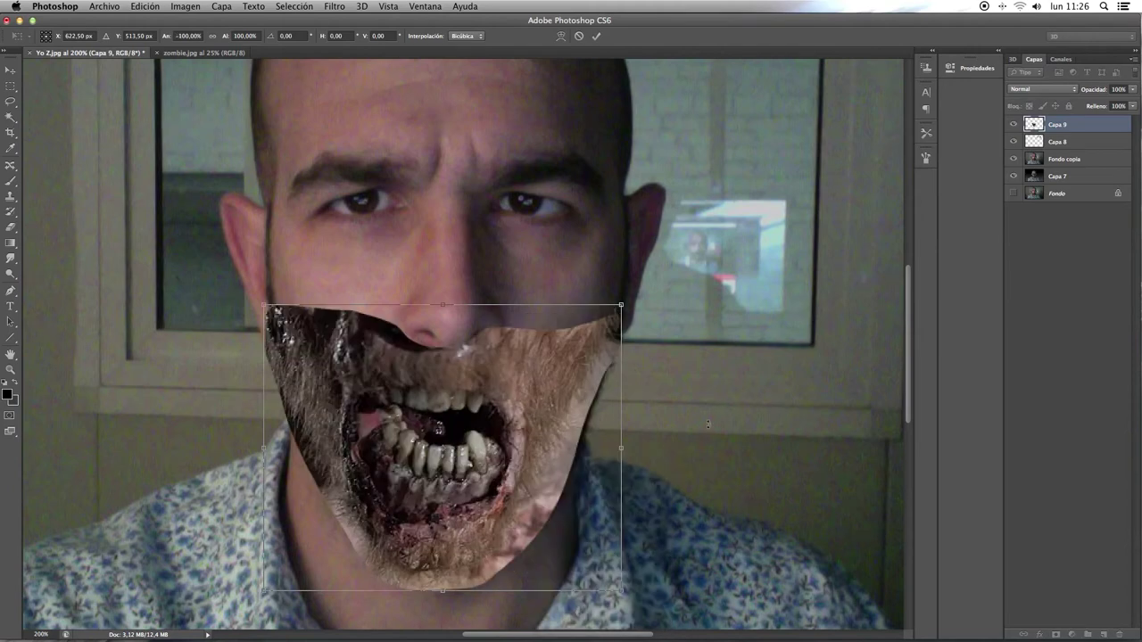
key("ctrl+z")
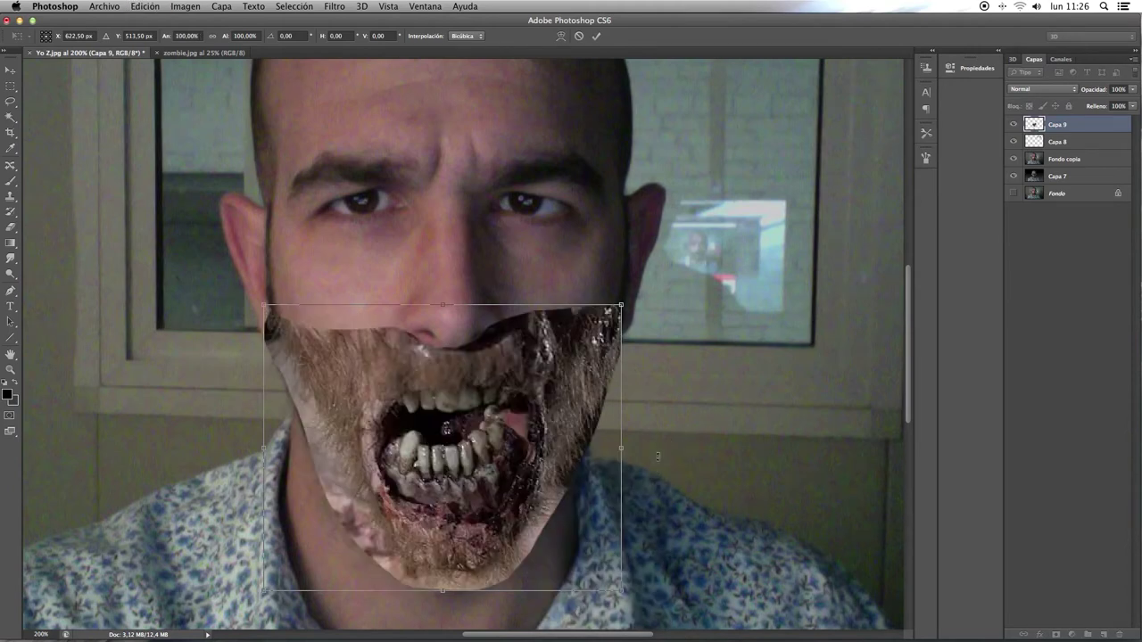
key("Return")
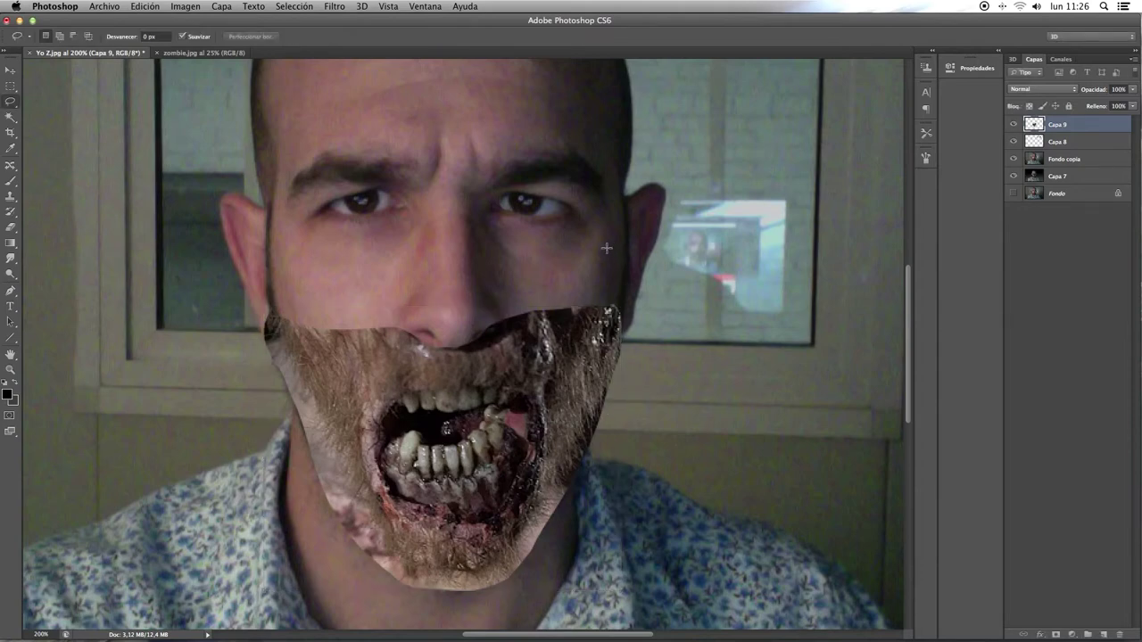
scroll(579, 259, "up", 5)
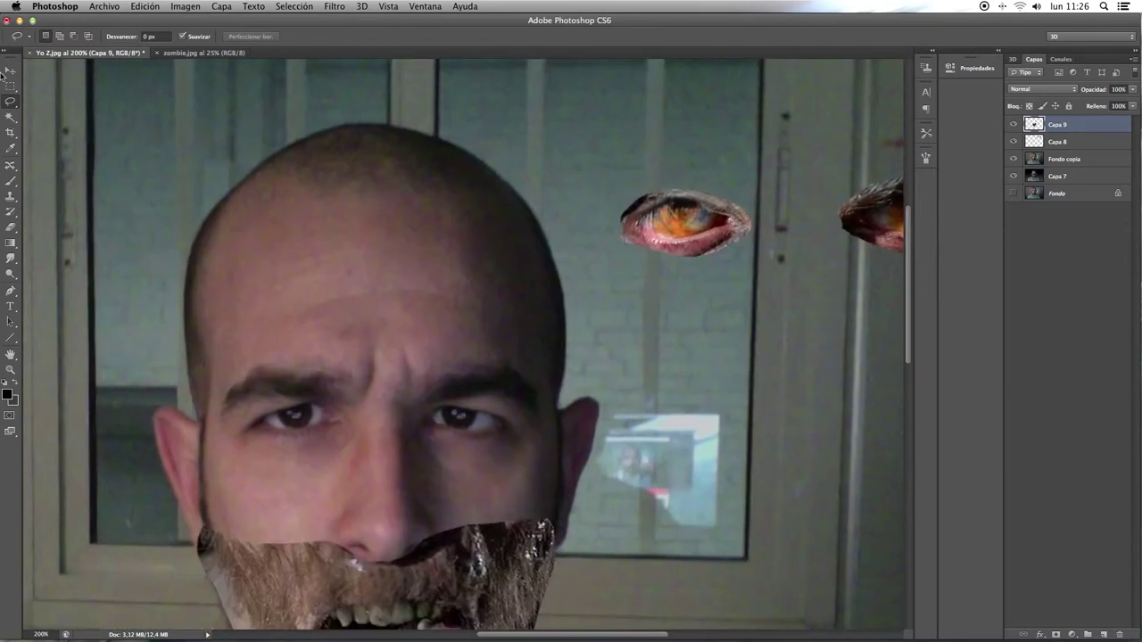
left_click(7, 71)
mouse_move(622, 266)
left_mouse_down()
mouse_move(390, 306)
mouse_move(622, 266)
left_mouse_up()
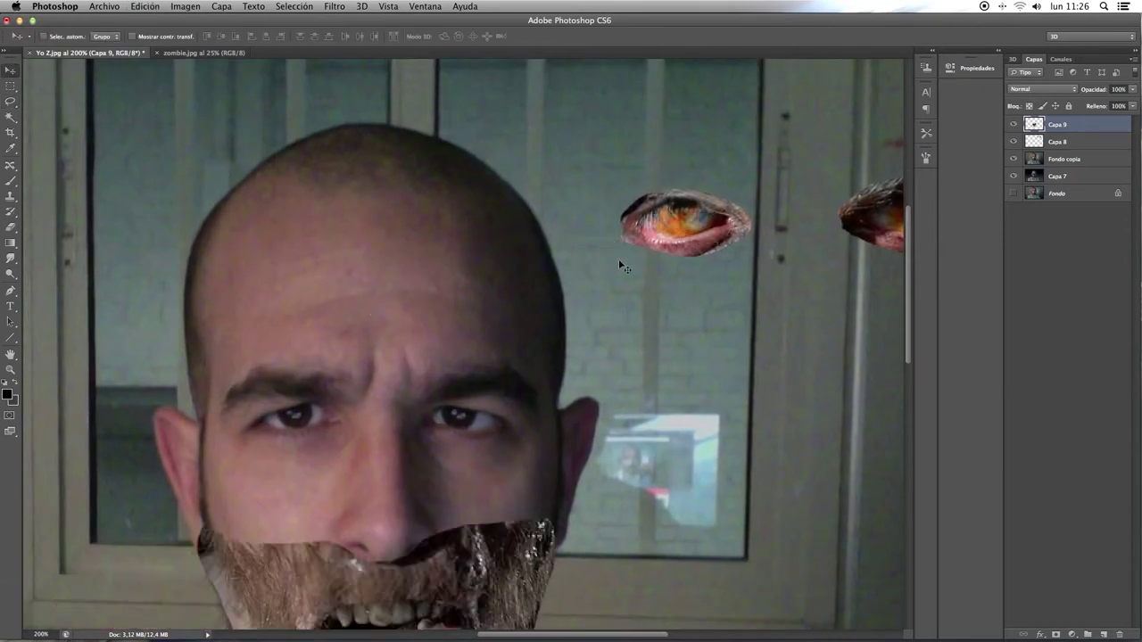
Step: Move Capa 8's zombie eyes over the man's eyes and lower its Fill to about 45%
left_click(1057, 141)
mouse_move(727, 221)
left_mouse_down()
mouse_move(330, 338)
mouse_move(331, 408)
left_mouse_up()
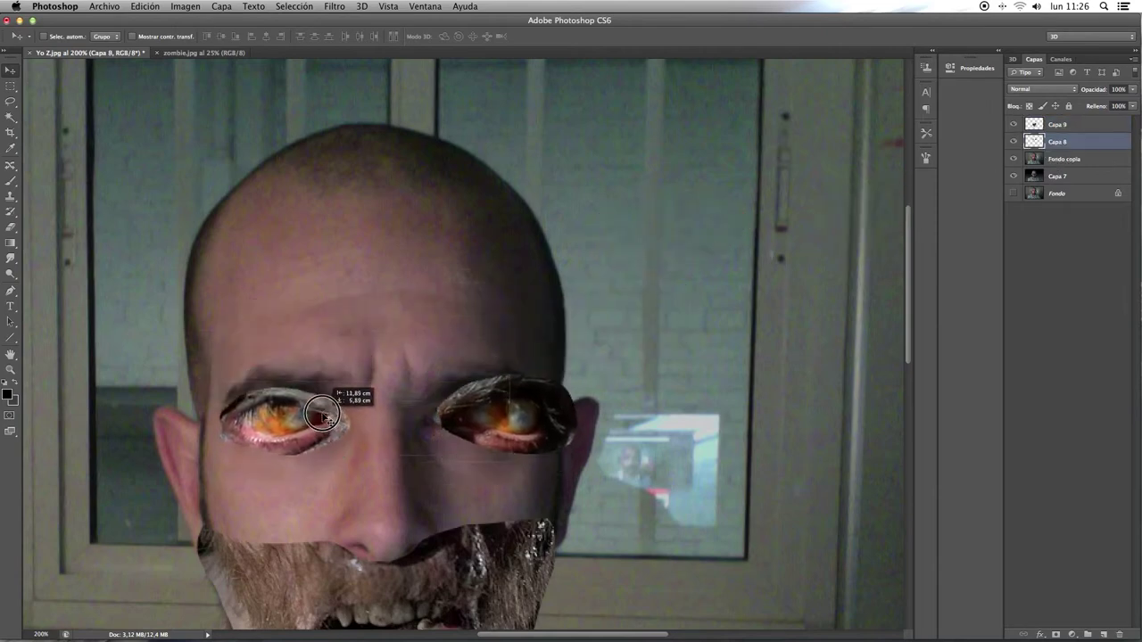
left_click_drag(330, 408, 326, 425)
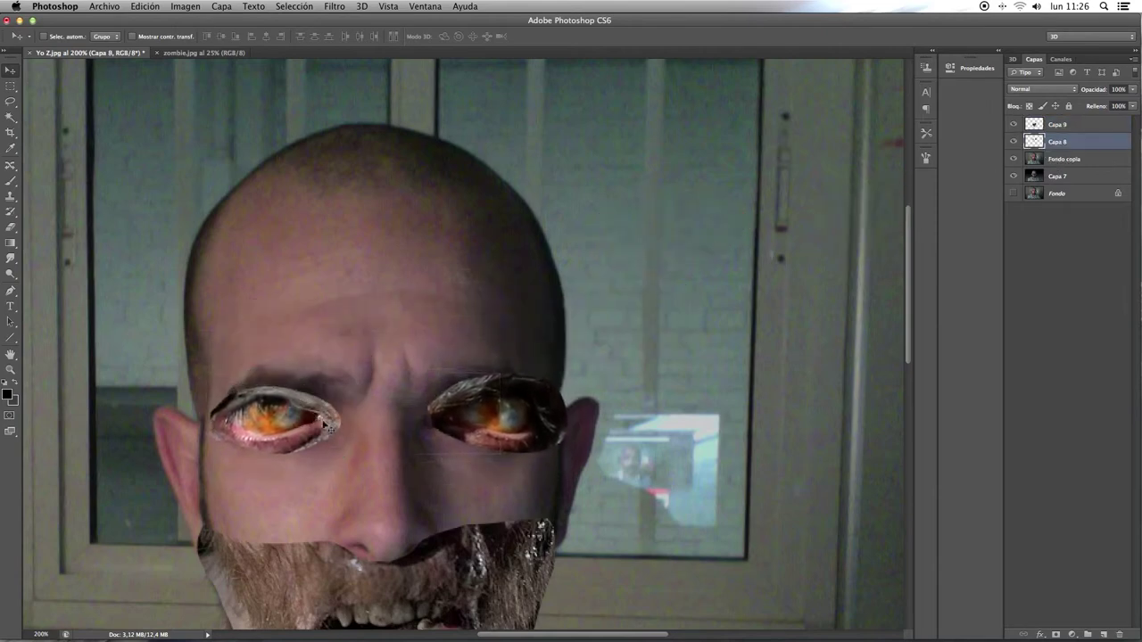
left_click(8, 85)
left_click_drag(119, 339, 347, 506)
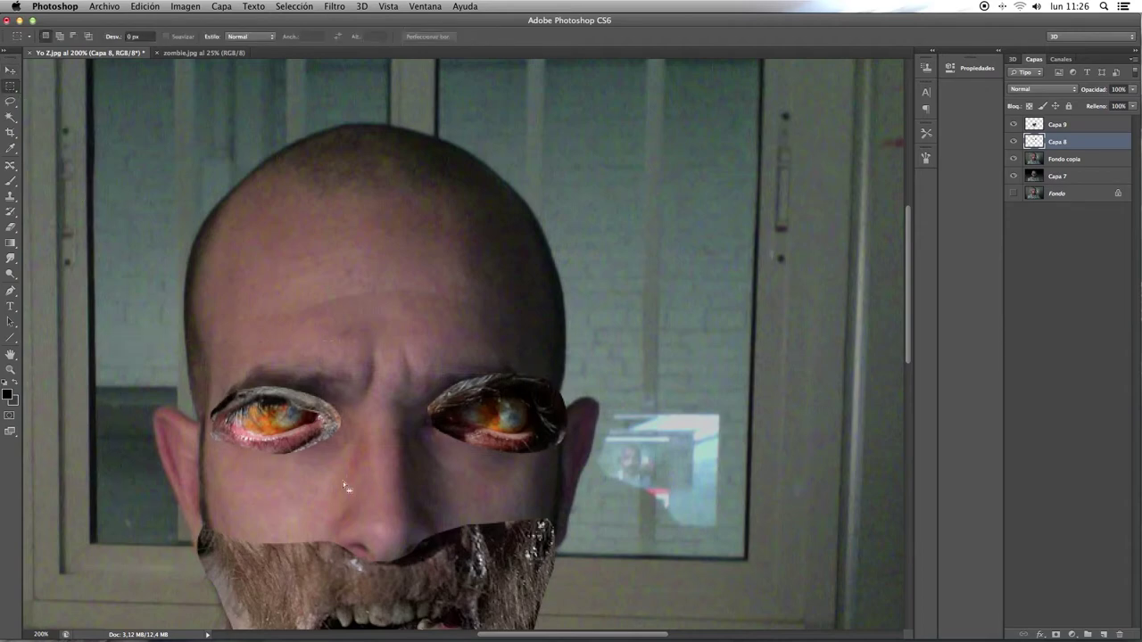
key("v")
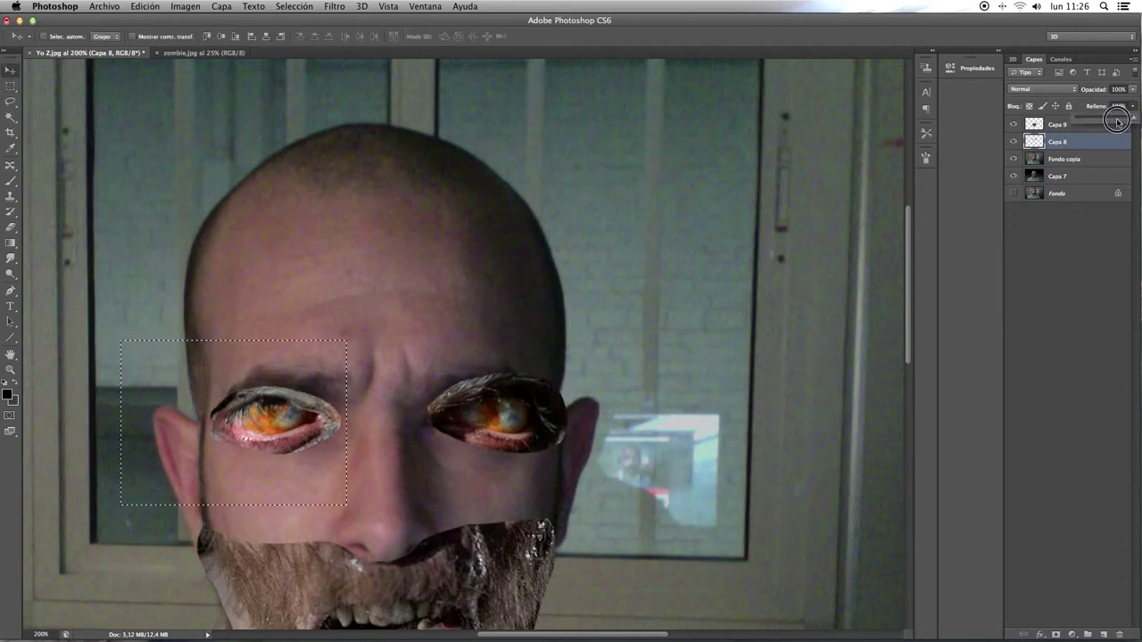
left_click_drag(311, 160, 317, 163)
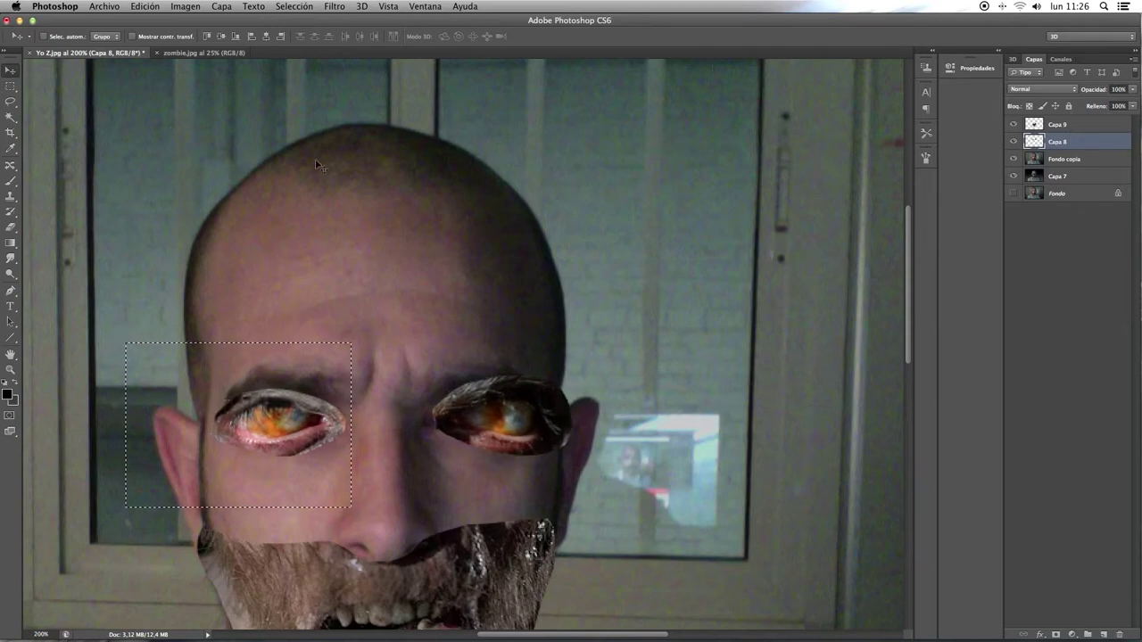
left_click(9, 86)
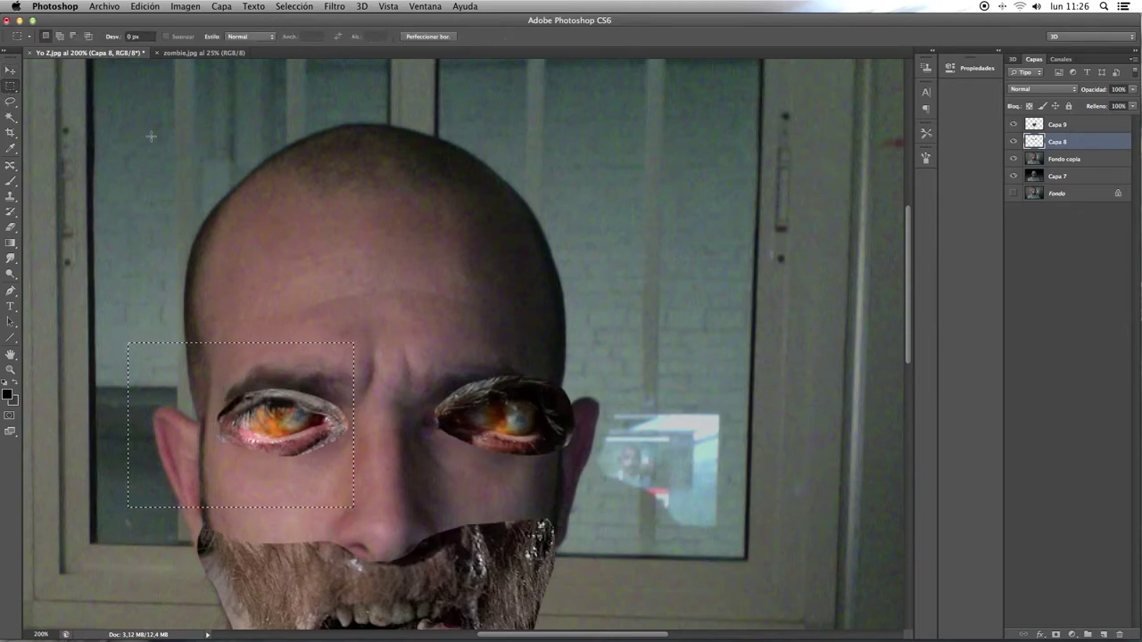
left_click(178, 144)
left_click_drag(1131, 109, 1108, 120)
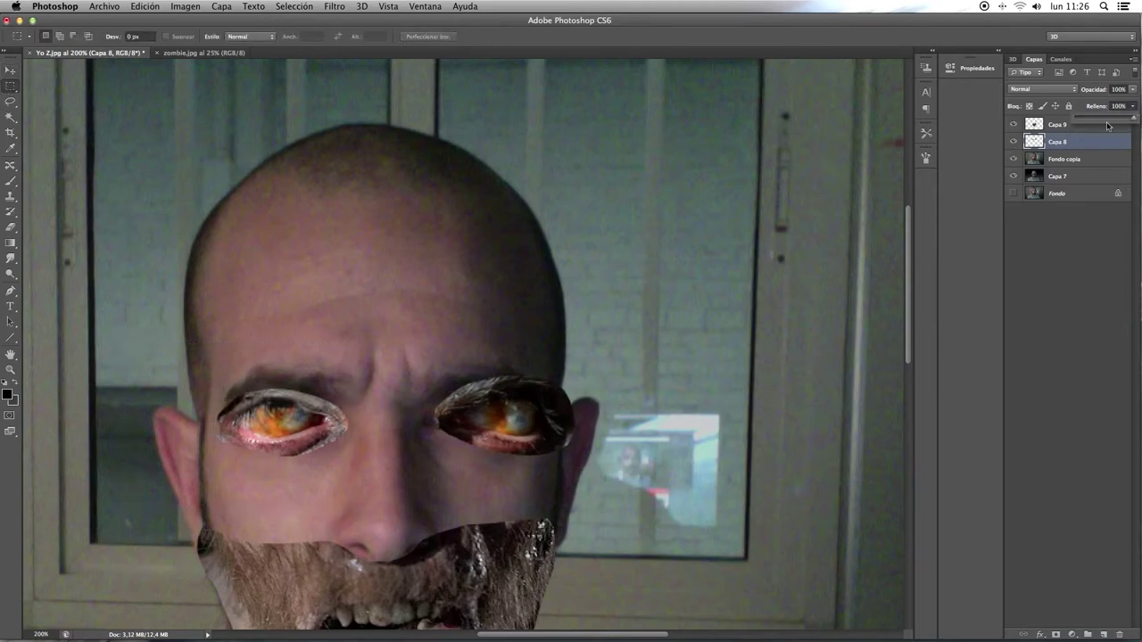
Step: Shift and slightly shrink the whole zombie eyes layer
left_click(11, 74)
key("ctrl+t")
left_click_drag(521, 392, 532, 407)
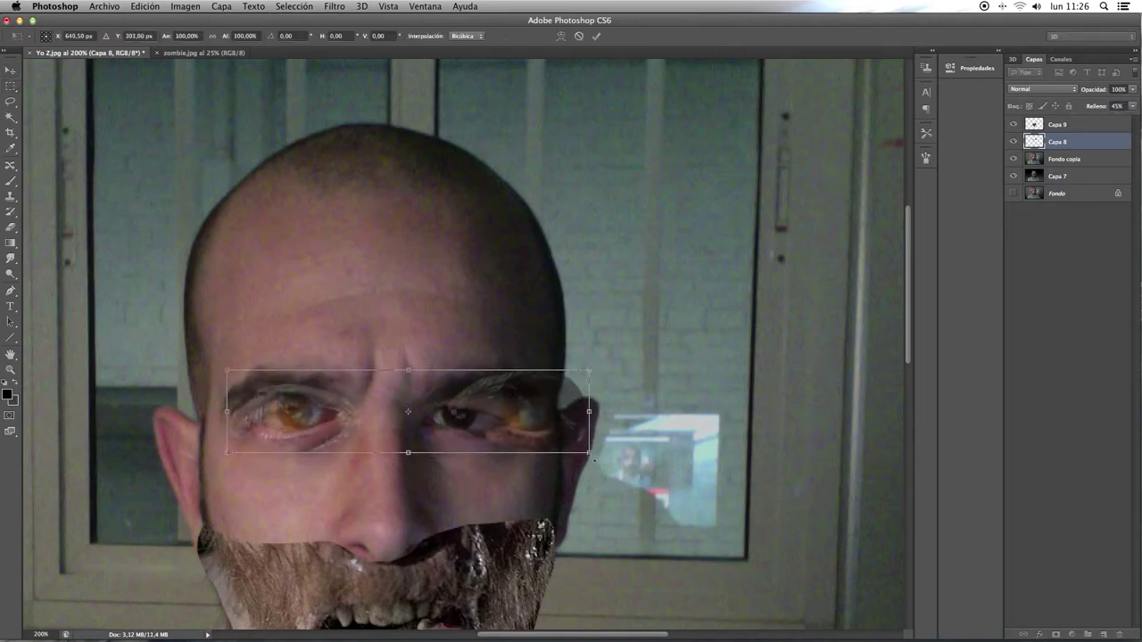
left_click_drag(591, 455, 494, 434)
key("Return")
Step: Select the right zombie eye, enlarge it and move it onto the real eye
left_click(11, 85)
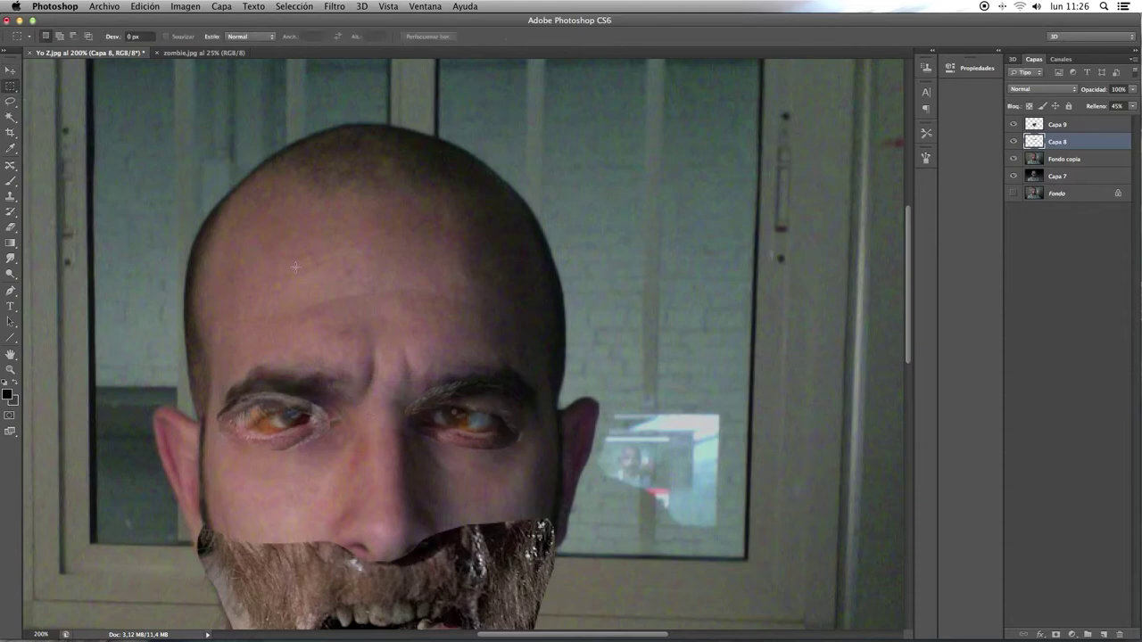
left_click_drag(370, 311, 586, 525)
key("ctrl+t")
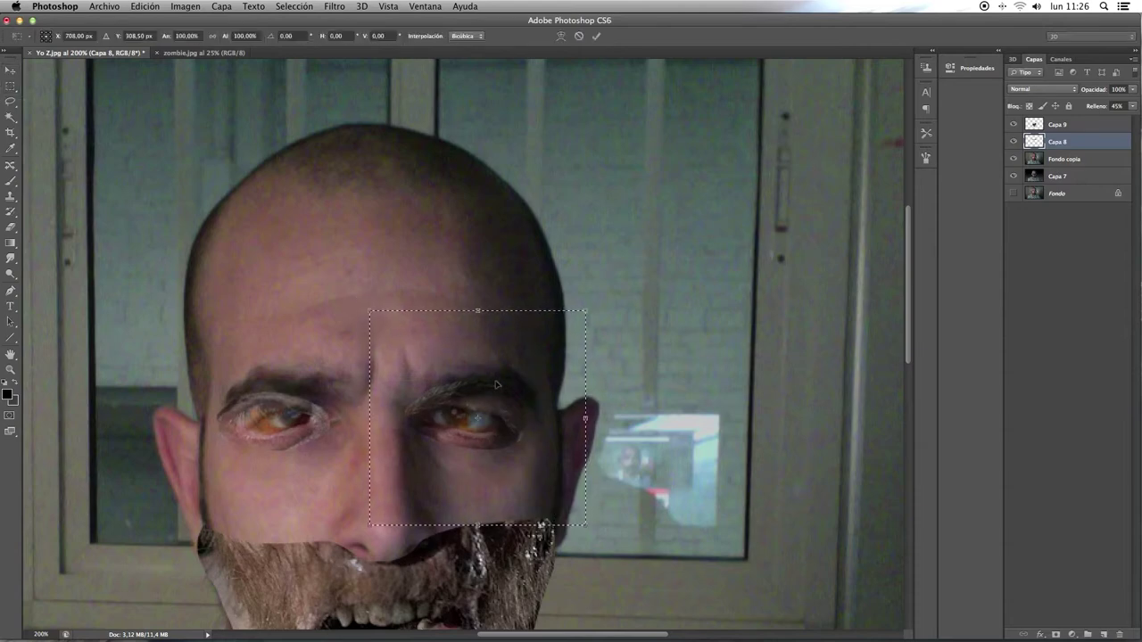
left_click_drag(585, 311, 630, 268)
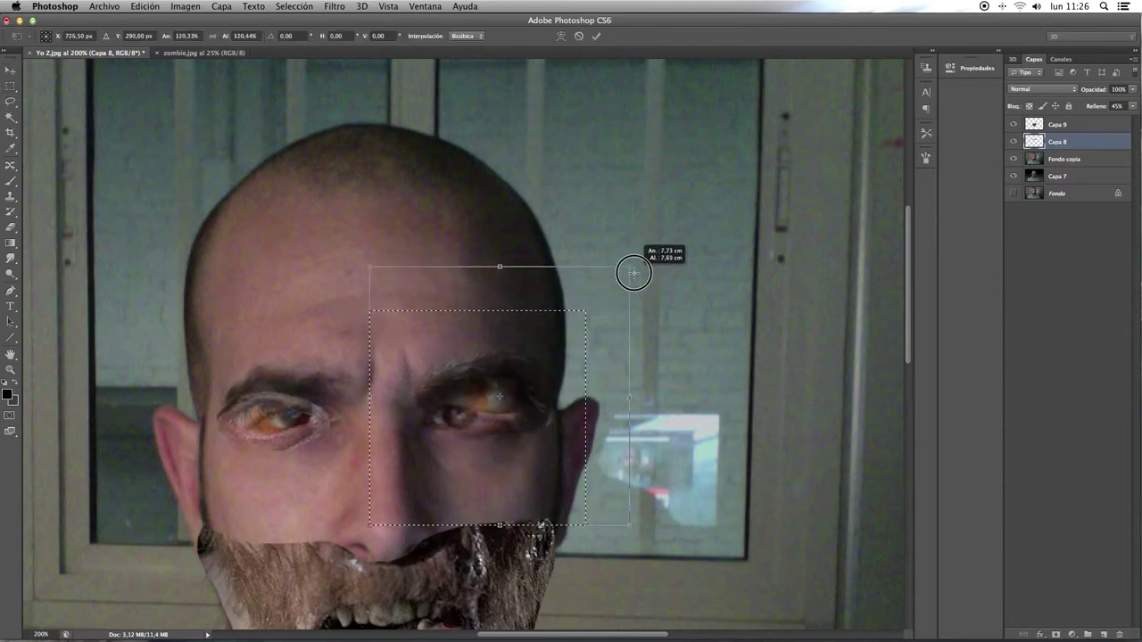
left_click_drag(548, 393, 524, 442)
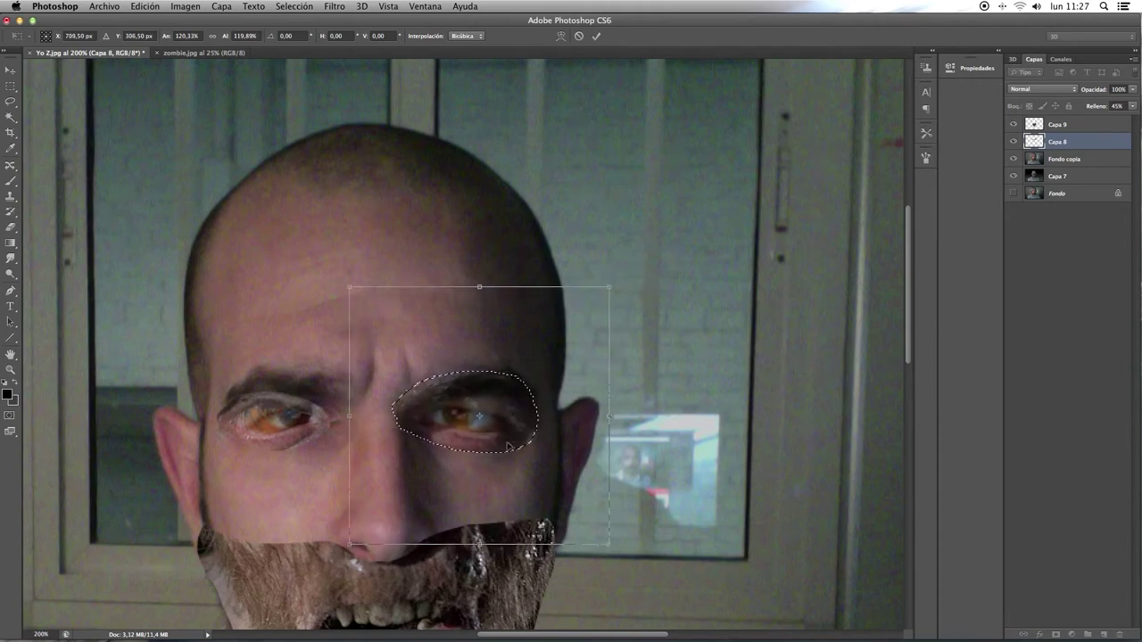
key("Return")
Step: Select the left zombie eye, enlarge it and raise it slightly
key("m")
left_click_drag(156, 348, 395, 496)
key("ctrl+t")
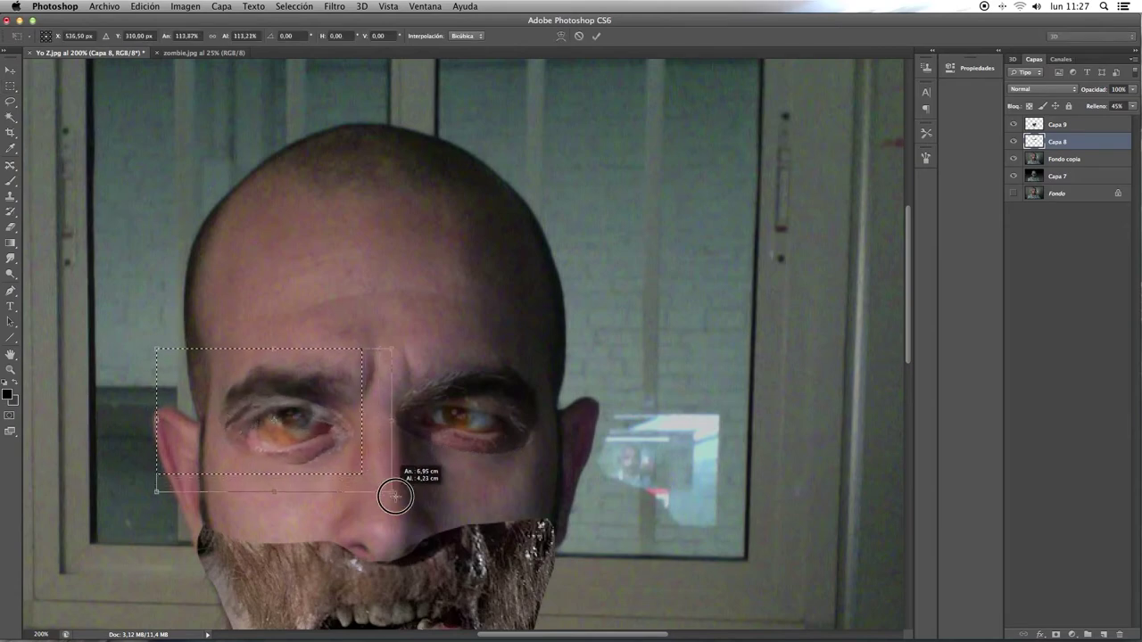
key("Return")
key("ctrl+alt+z")
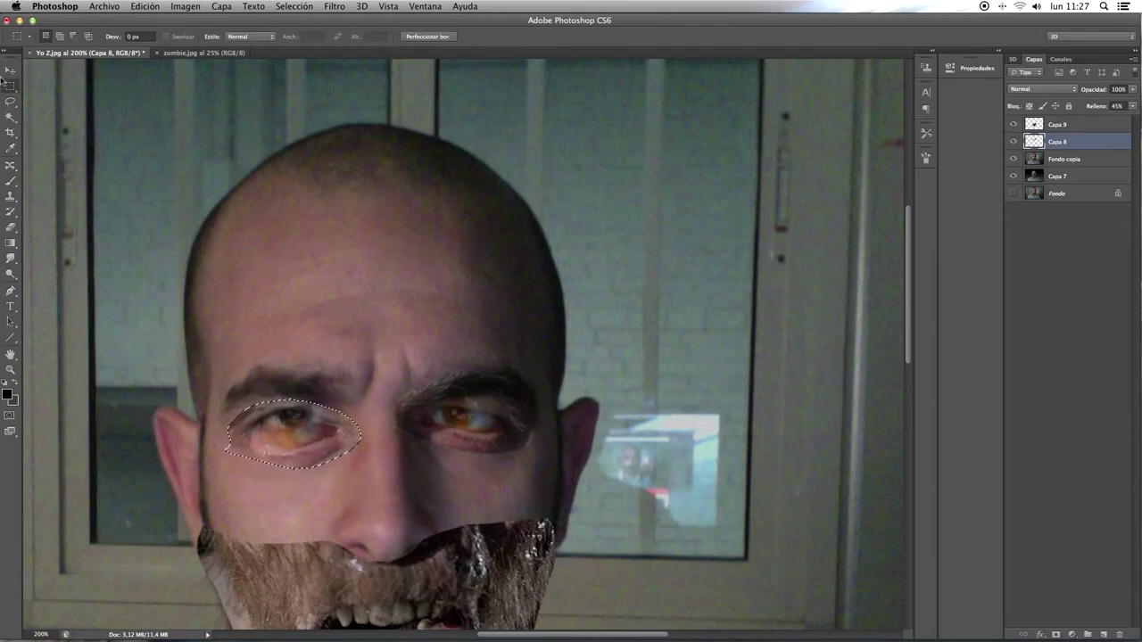
left_click(10, 70)
left_click_drag(306, 438, 308, 426)
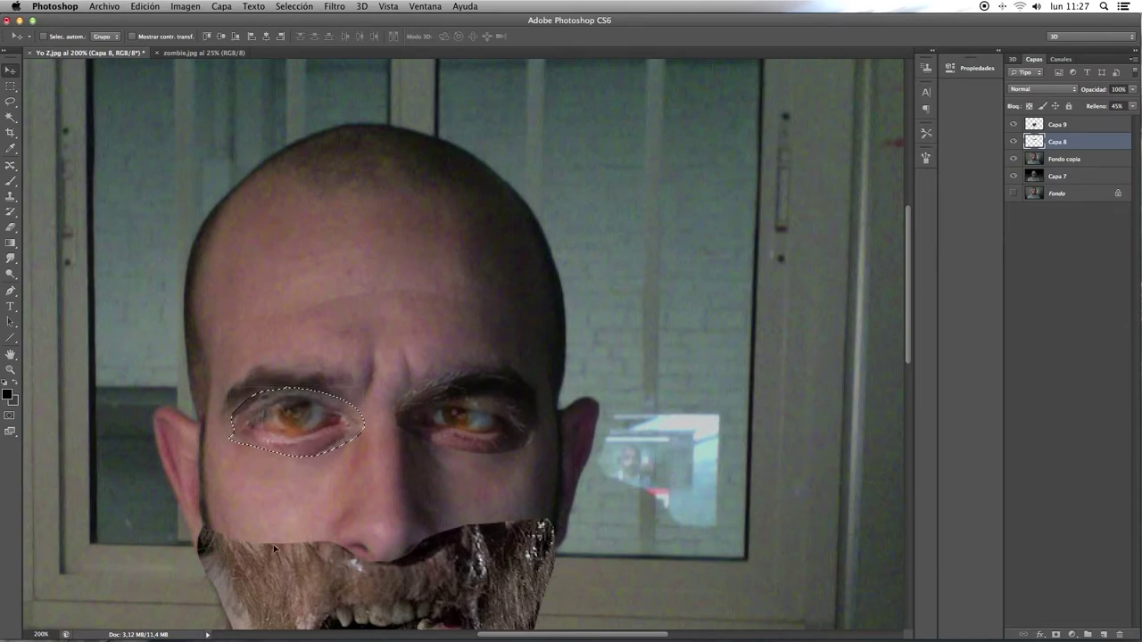
Step: Add a layer mask to Capa 8 and brush out the eyelid and brow streaks around the left eye
key("ctrl+plus")
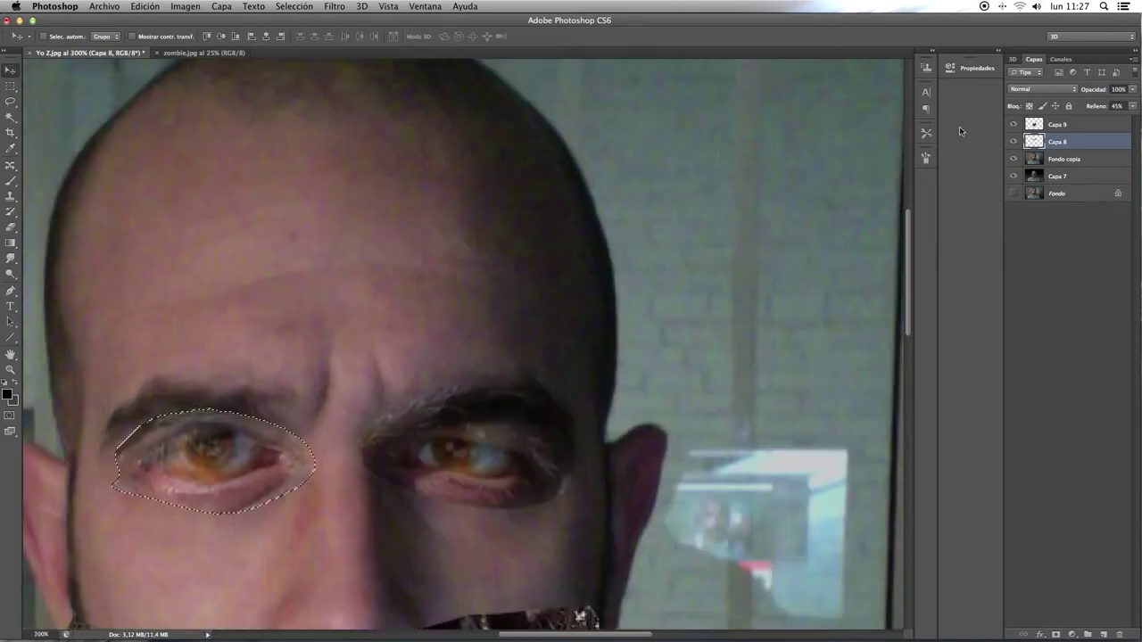
key("ctrl+plus")
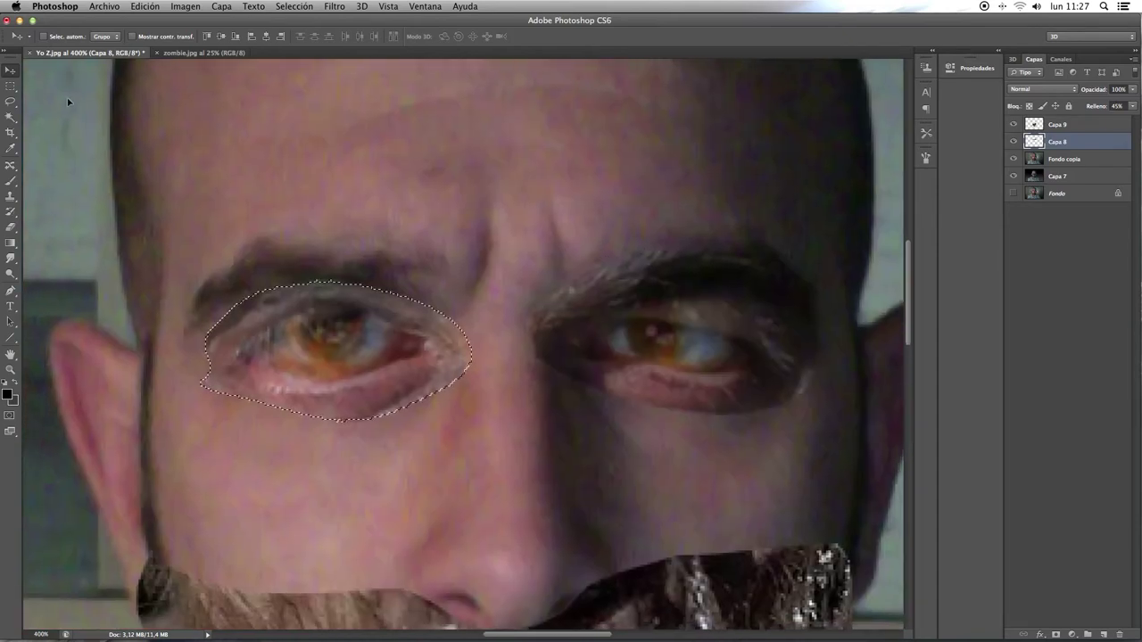
key("ctrl+d")
key("m")
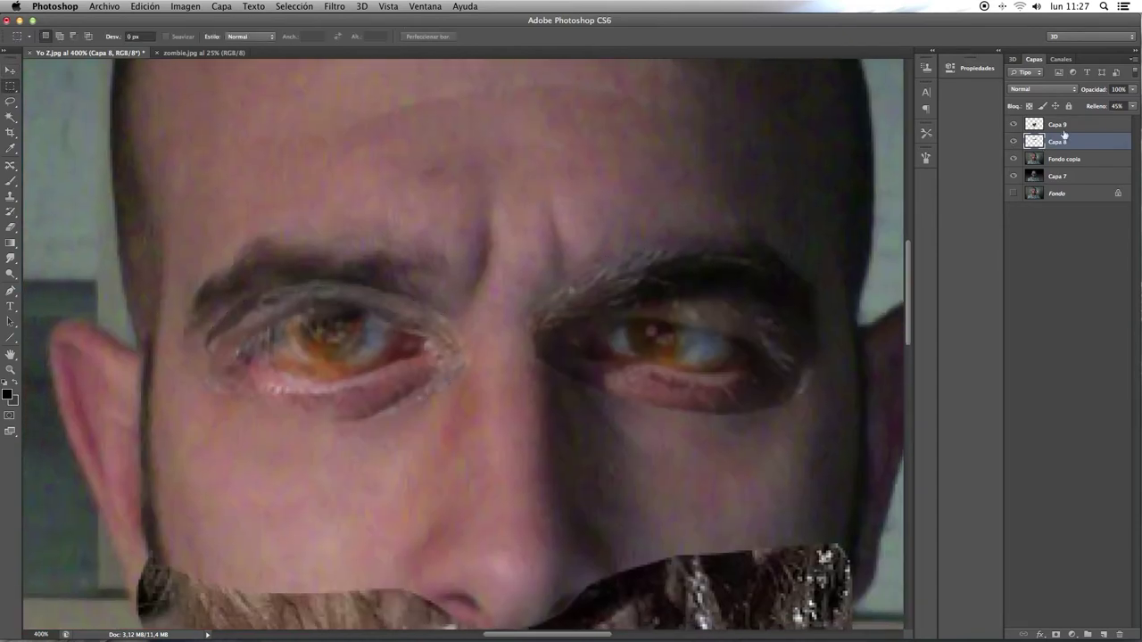
left_click(1055, 635)
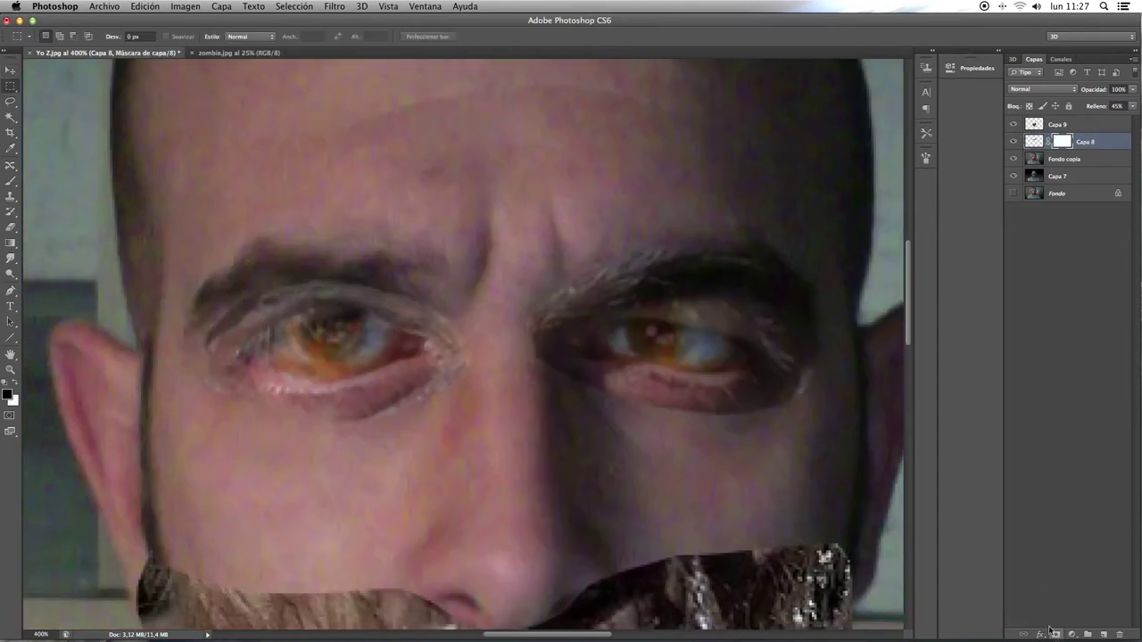
key("b")
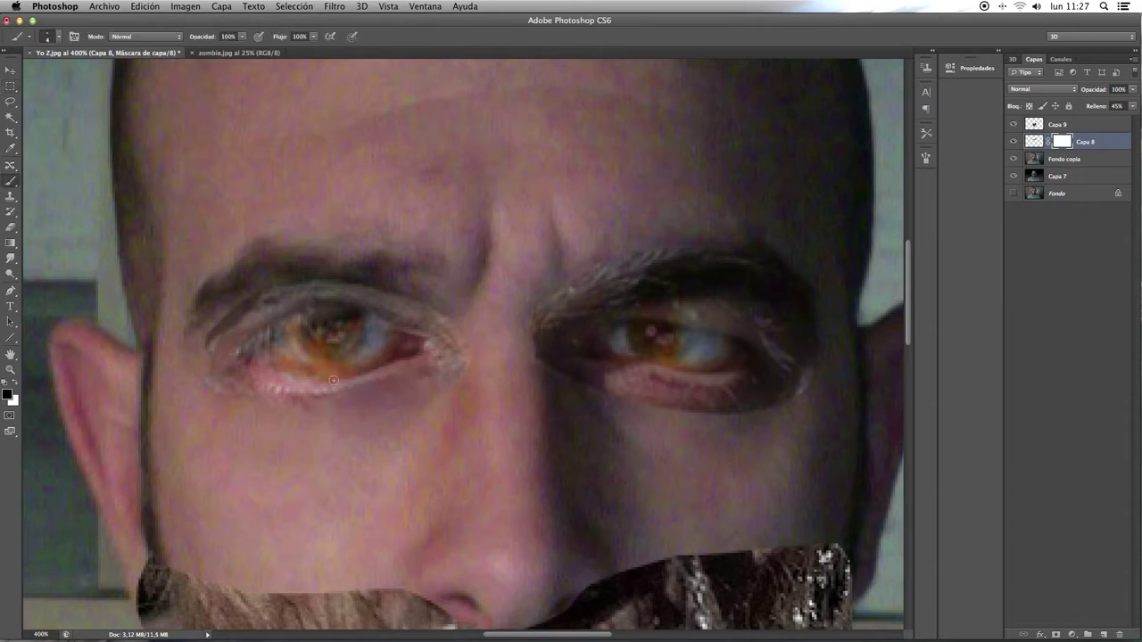
mouse_move(392, 376)
left_mouse_down()
mouse_move(301, 382)
mouse_move(443, 343)
mouse_move(409, 366)
left_mouse_up()
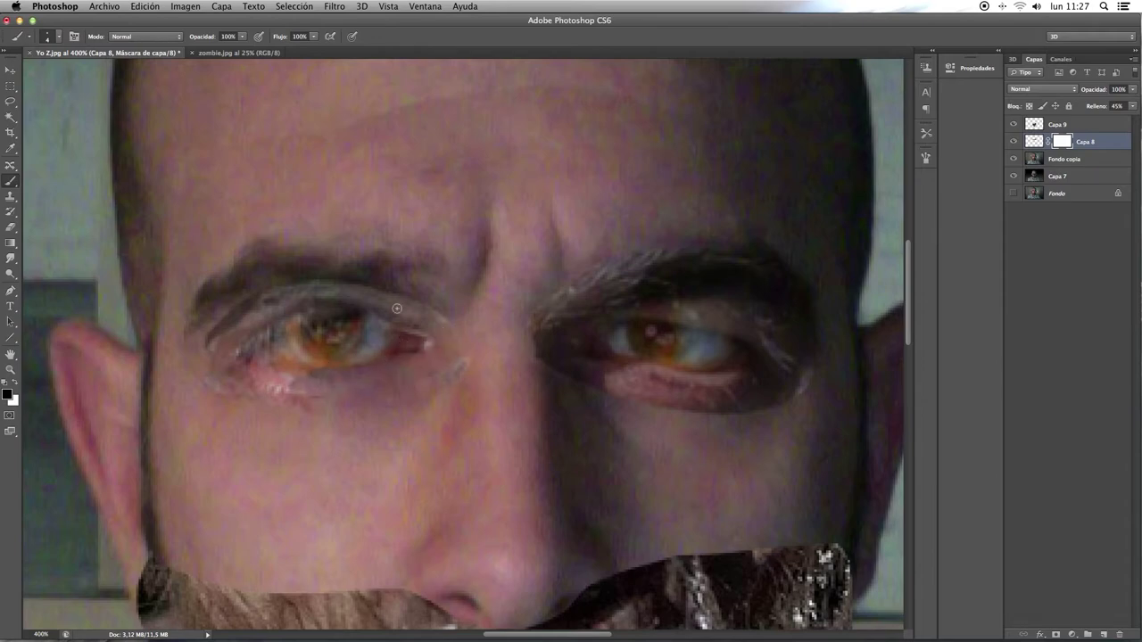
mouse_move(360, 302)
left_mouse_down()
mouse_move(253, 334)
mouse_move(418, 314)
left_mouse_up()
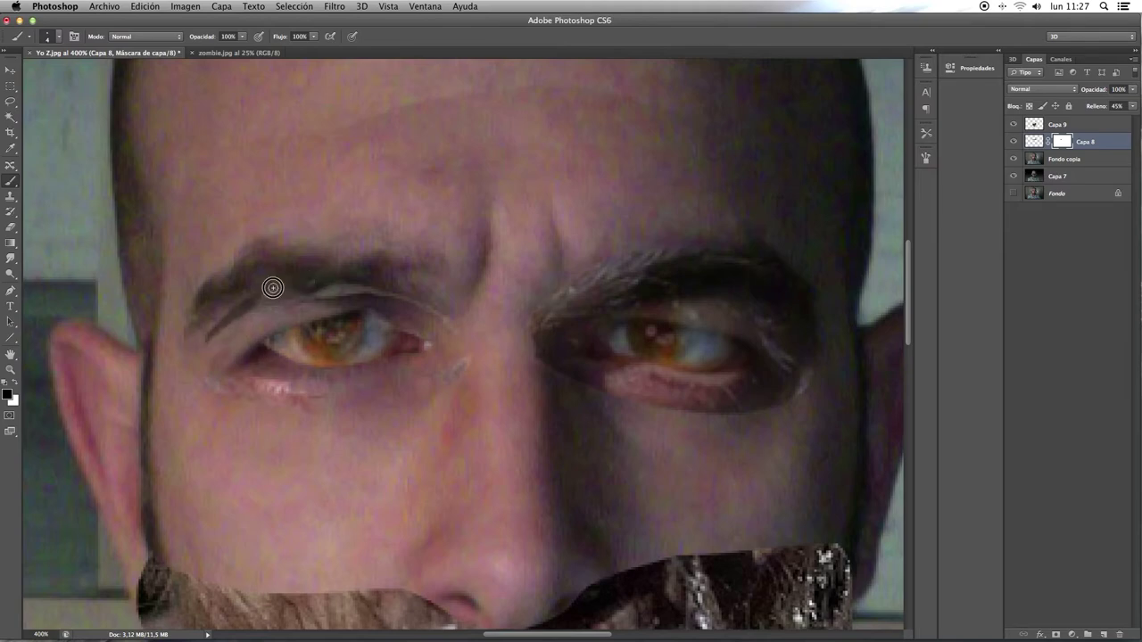
mouse_move(227, 346)
left_mouse_down()
mouse_move(291, 294)
mouse_move(400, 290)
mouse_move(259, 297)
mouse_move(368, 293)
left_mouse_up()
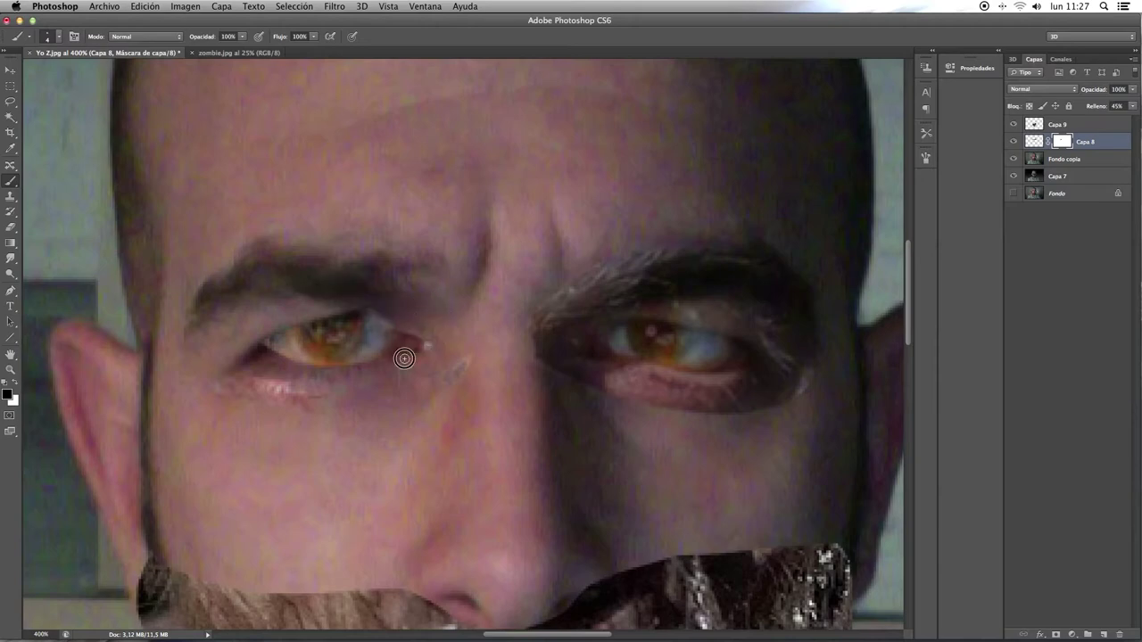
mouse_move(449, 354)
left_mouse_down()
mouse_move(423, 383)
mouse_move(317, 405)
left_mouse_up()
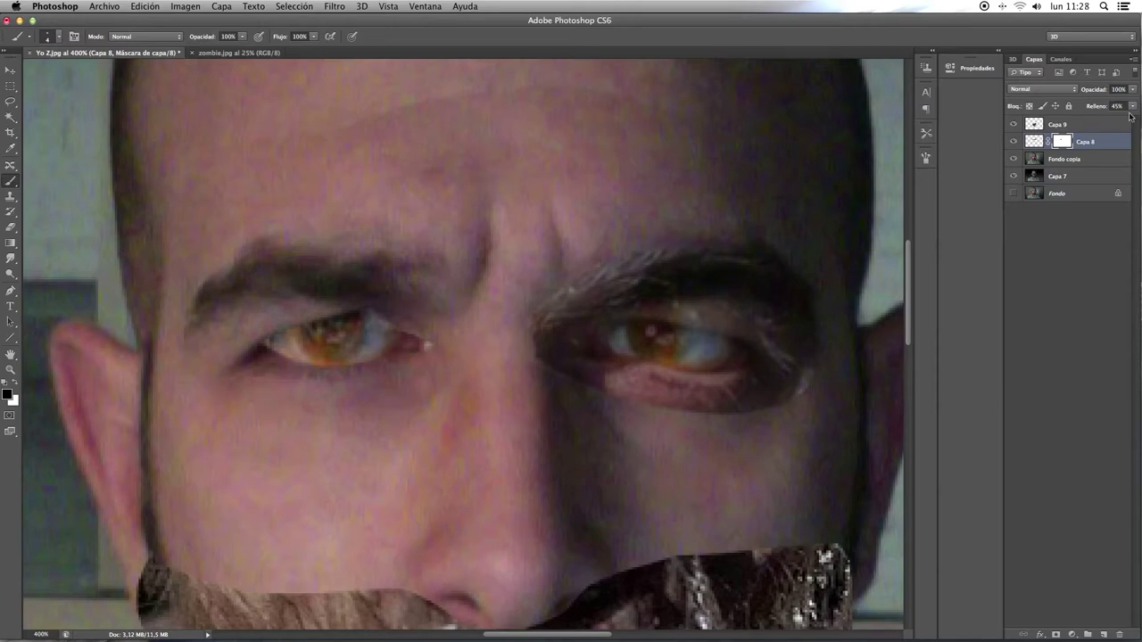
Step: Try different Fill strengths on the eye layer, settling on 48%
left_click(1130, 109)
left_click_drag(1113, 119, 1086, 119)
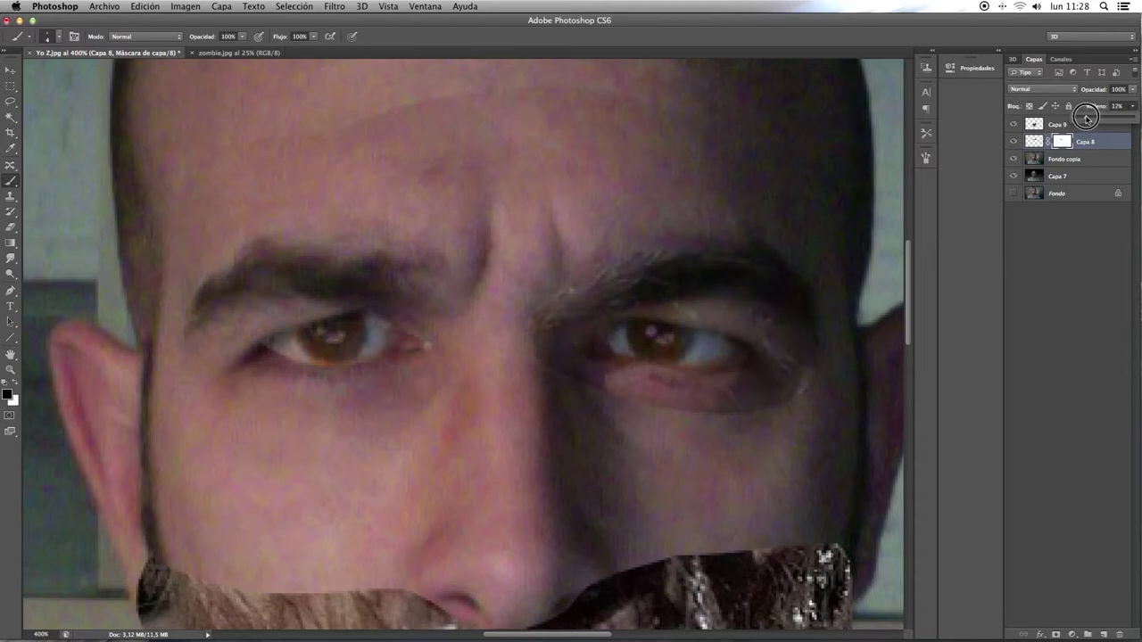
left_click(614, 363)
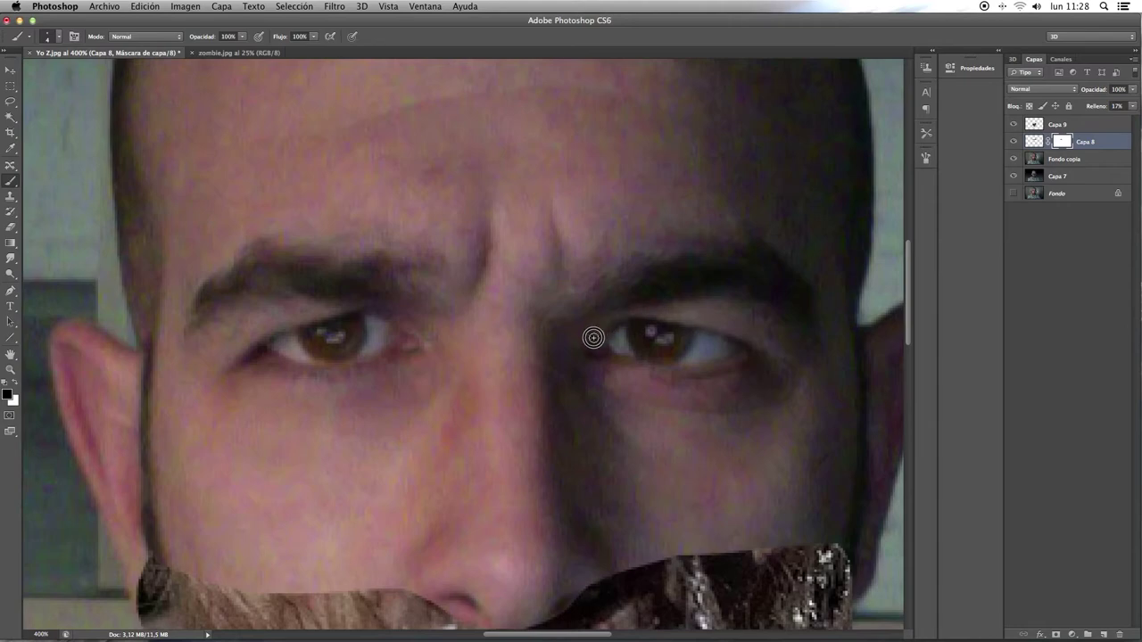
left_click(1134, 107)
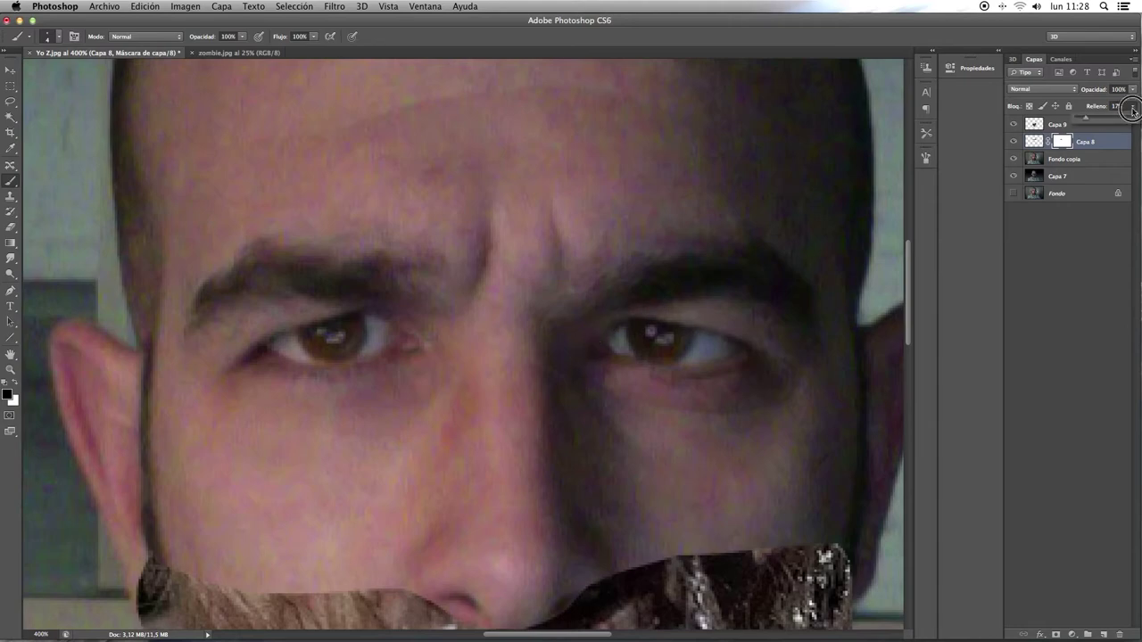
left_click_drag(1095, 118, 1104, 122)
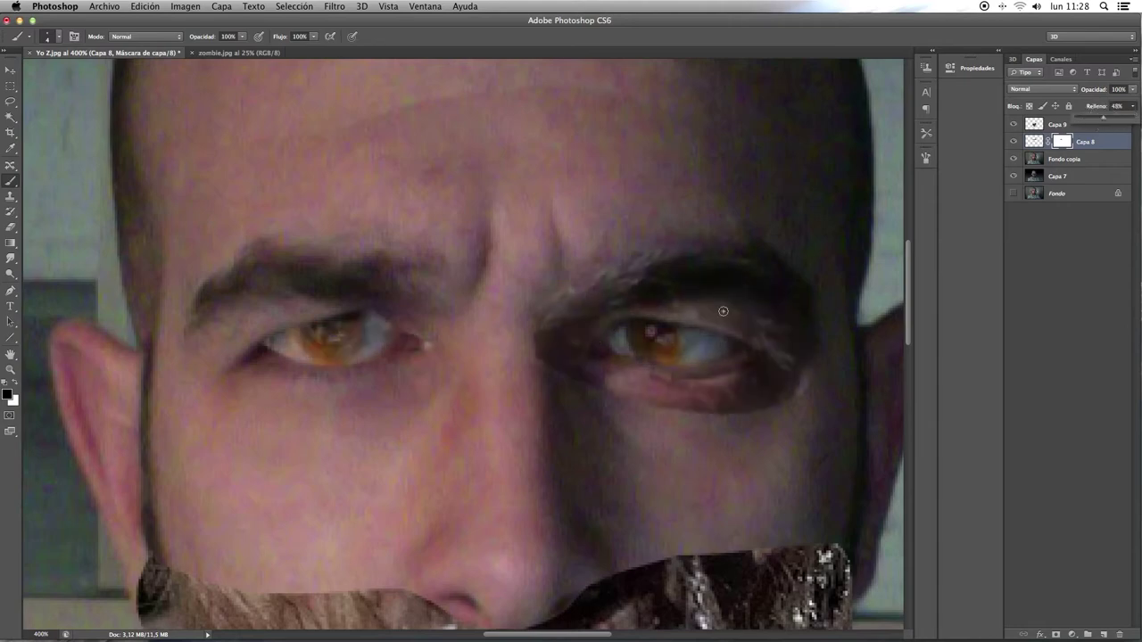
left_click(750, 353)
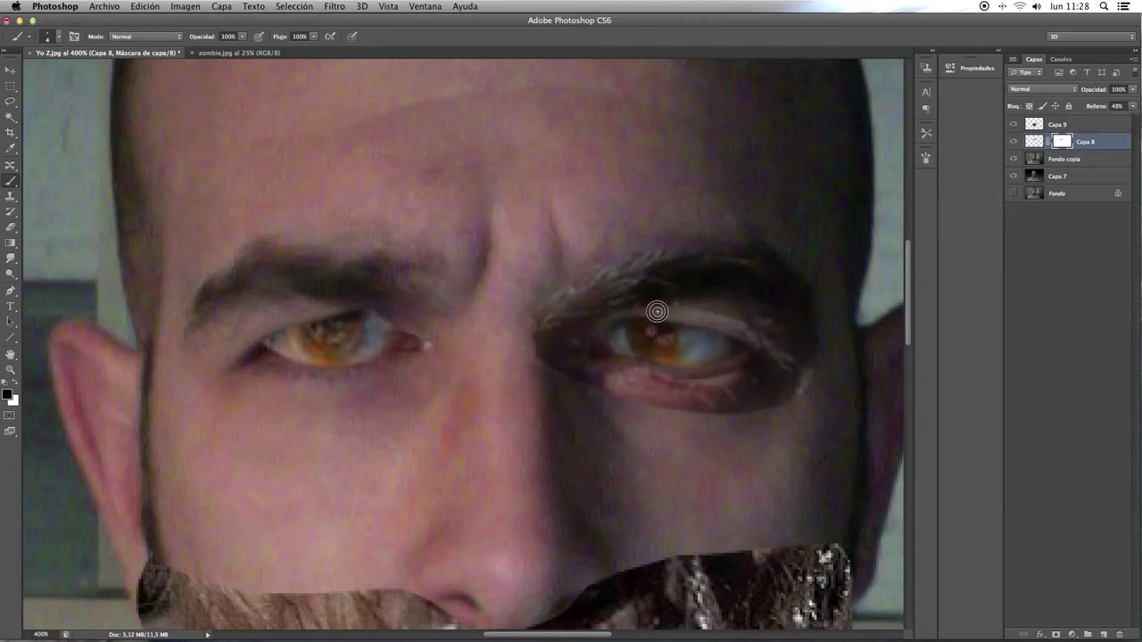
Step: Mask away the dark surround and light streaks around the right eye, then set Fill to 100%
left_click_drag(660, 312, 723, 319)
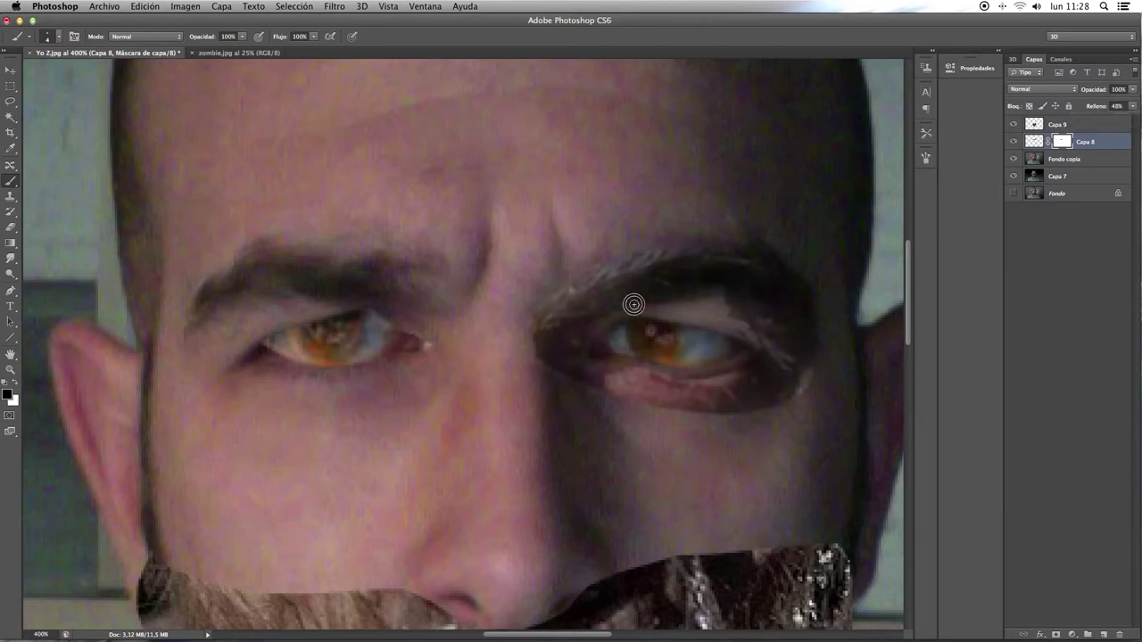
left_click_drag(633, 304, 599, 324)
left_click_drag(587, 370, 732, 366)
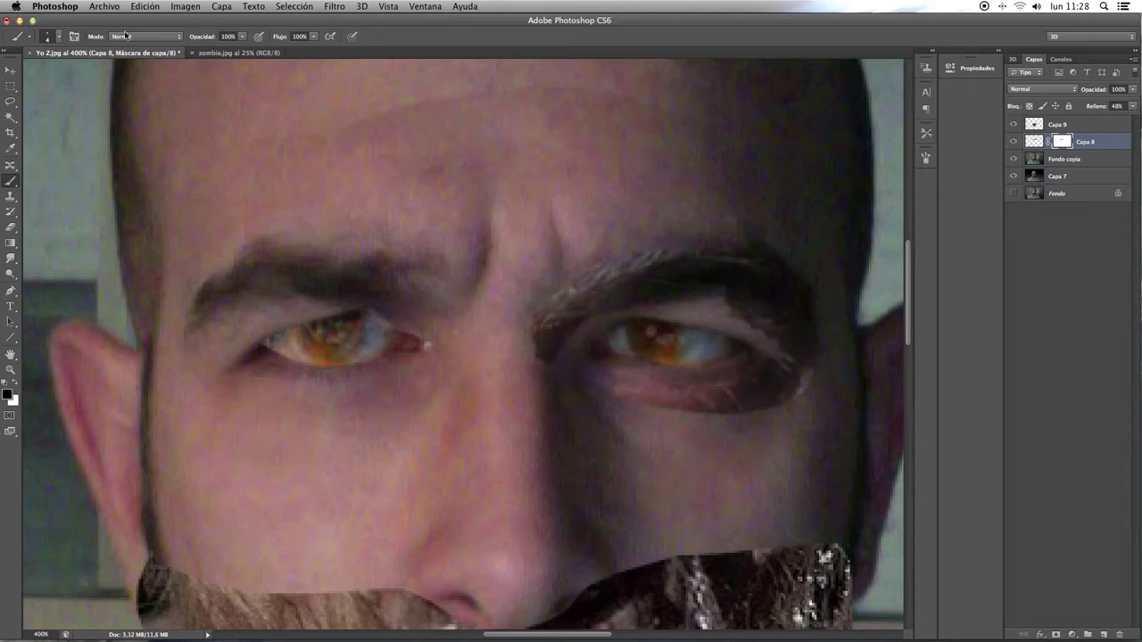
left_click(59, 40)
left_click_drag(675, 255, 557, 313)
mouse_move(775, 288)
left_mouse_down()
mouse_move(809, 360)
mouse_move(752, 413)
mouse_move(652, 418)
mouse_move(601, 387)
left_mouse_up()
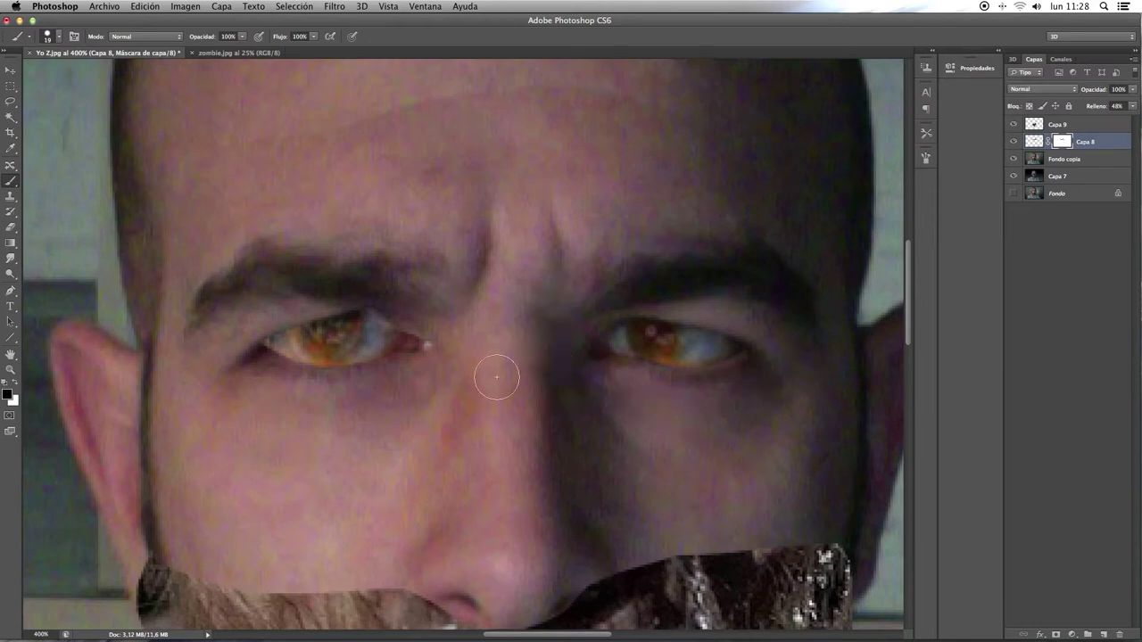
left_click_drag(1133, 106, 1132, 126)
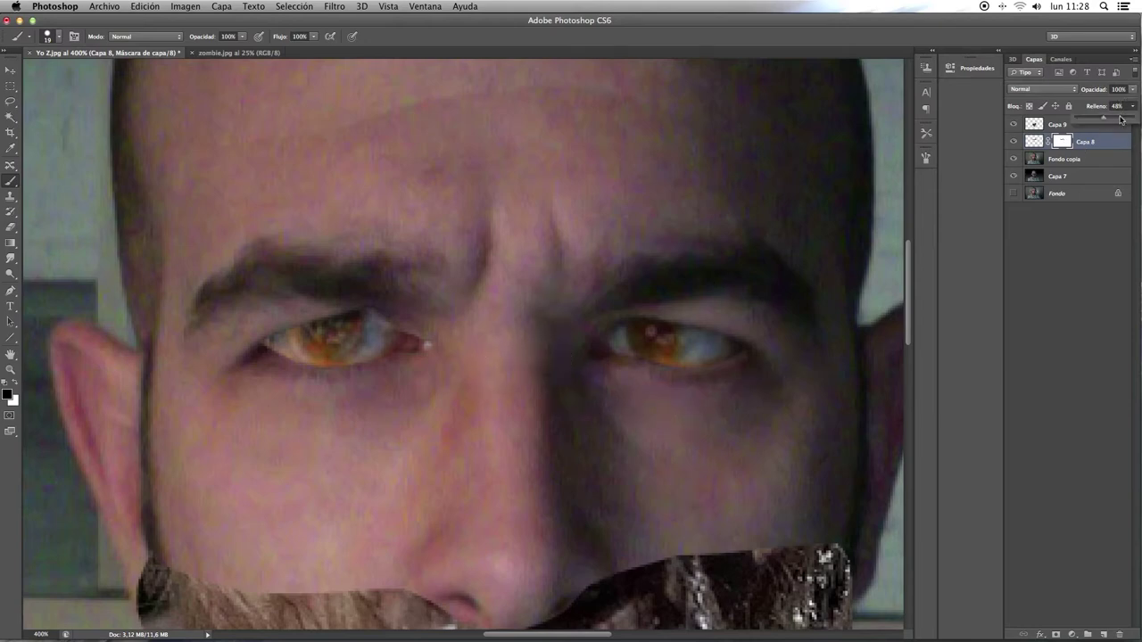
left_click(225, 390)
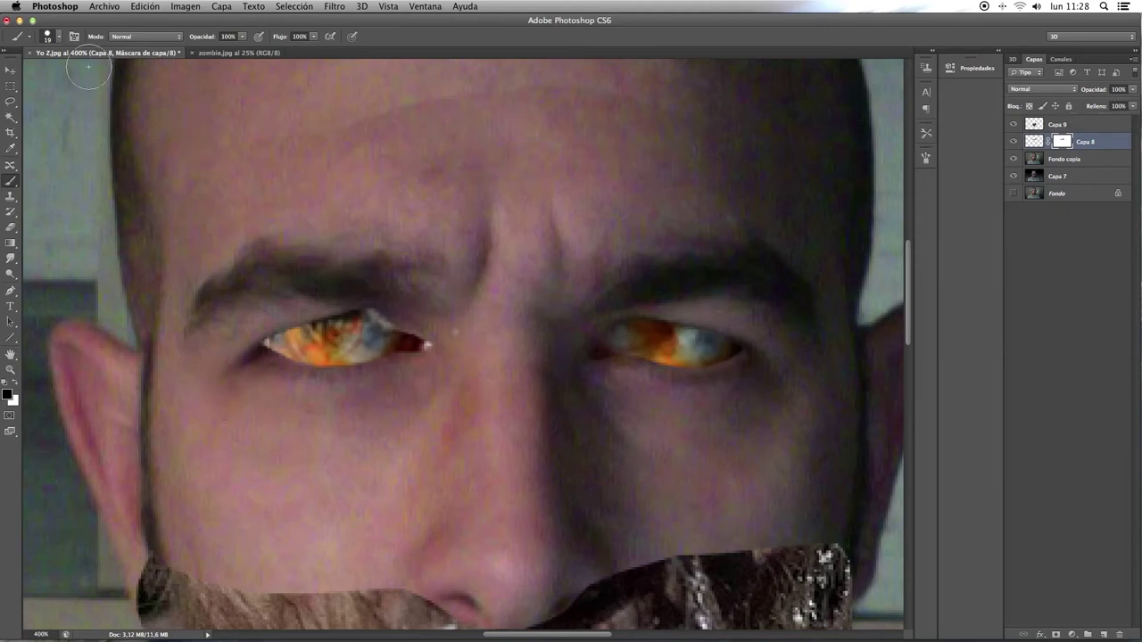
Step: Target Capa 8's pixels and apply Hue/Saturation with Saturation -51 and Lightness -15
left_click(59, 37)
left_click(223, 94)
key("super+minus")
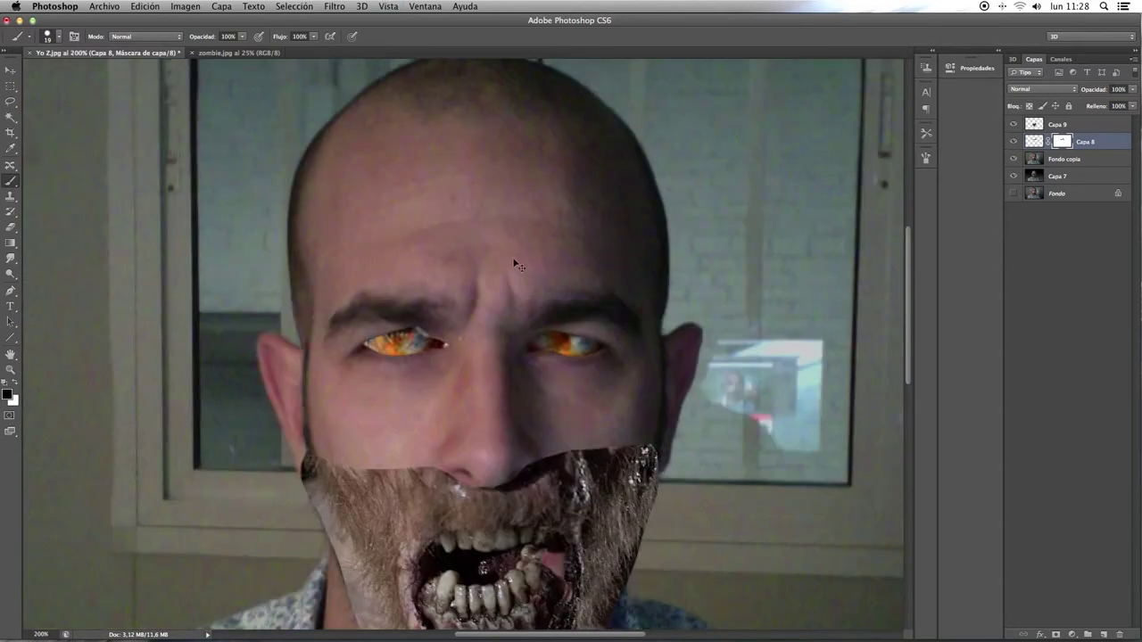
left_click(16, 75)
left_click(1033, 141)
key("super+u")
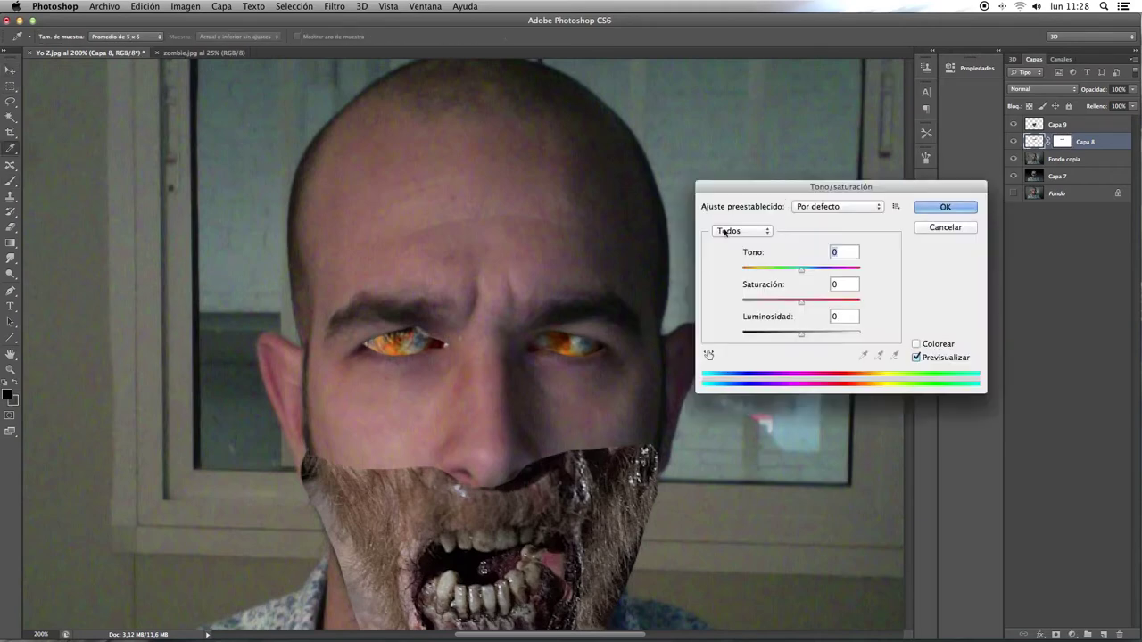
left_click_drag(797, 304, 772, 304)
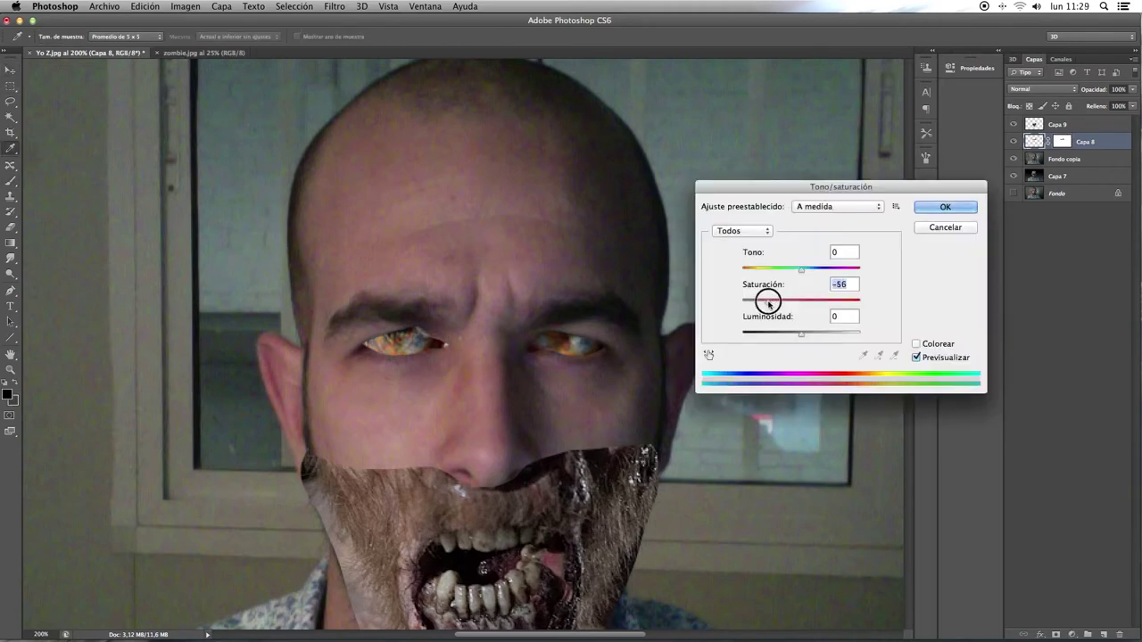
left_click_drag(800, 336, 793, 335)
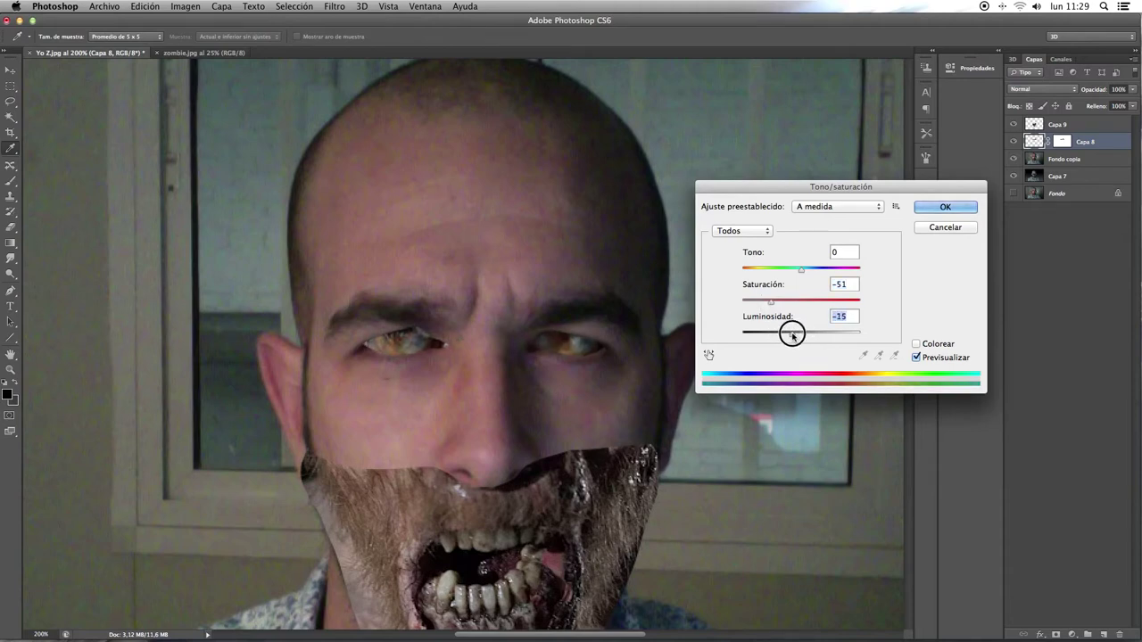
left_click(946, 208)
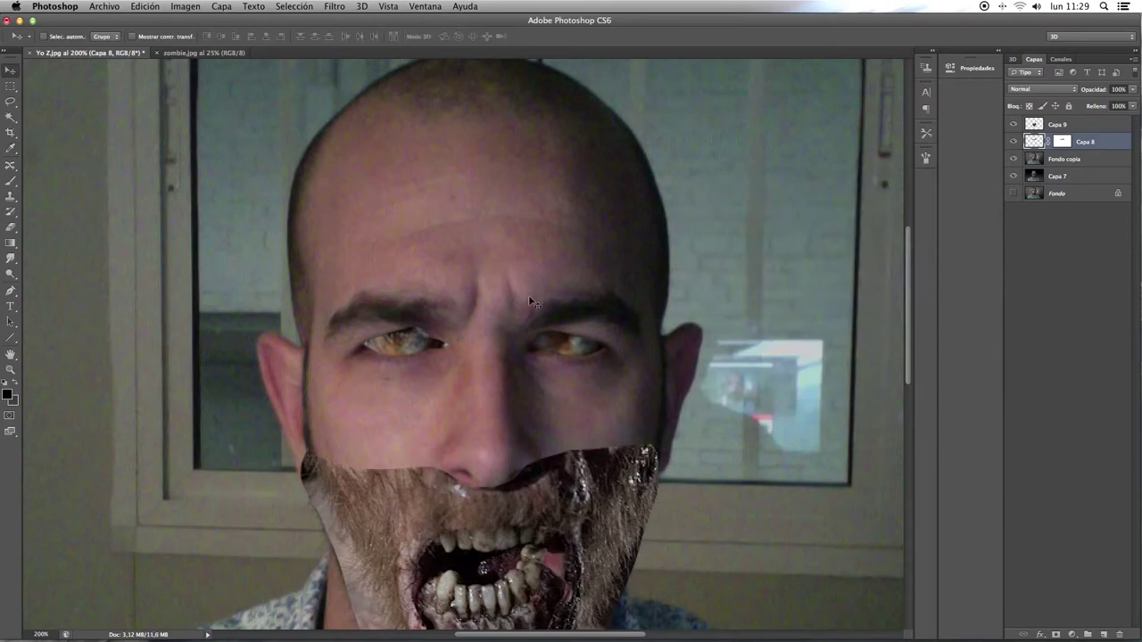
Step: Apply Levels to the eye layer with output levels 9 to 220
key("ctrl+l")
left_click_drag(711, 348, 715, 349)
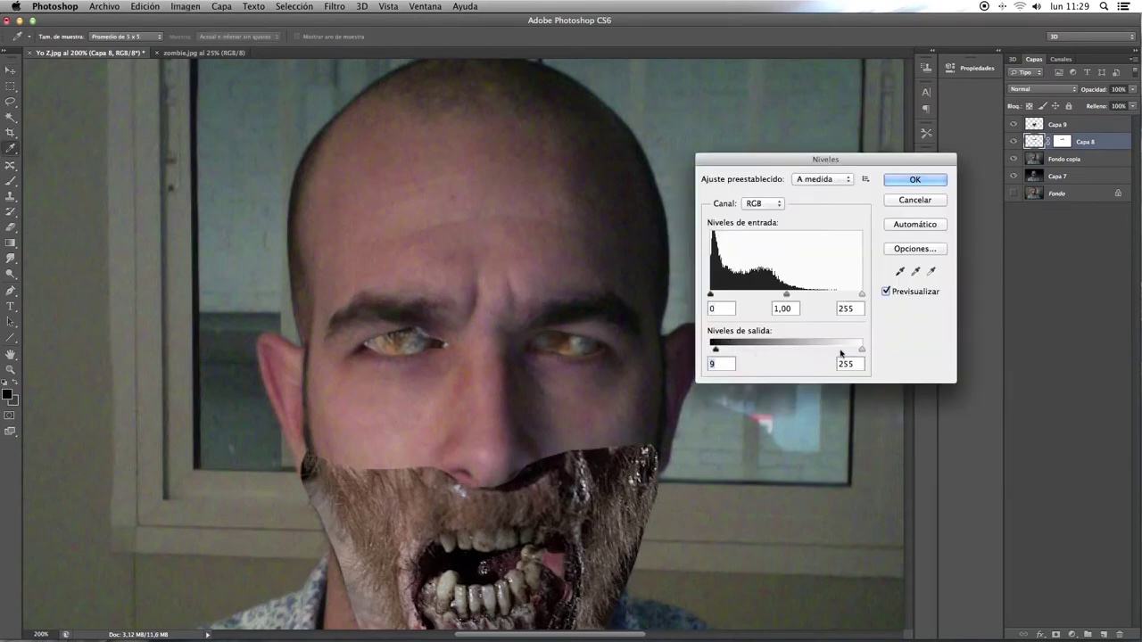
left_click_drag(862, 349, 842, 351)
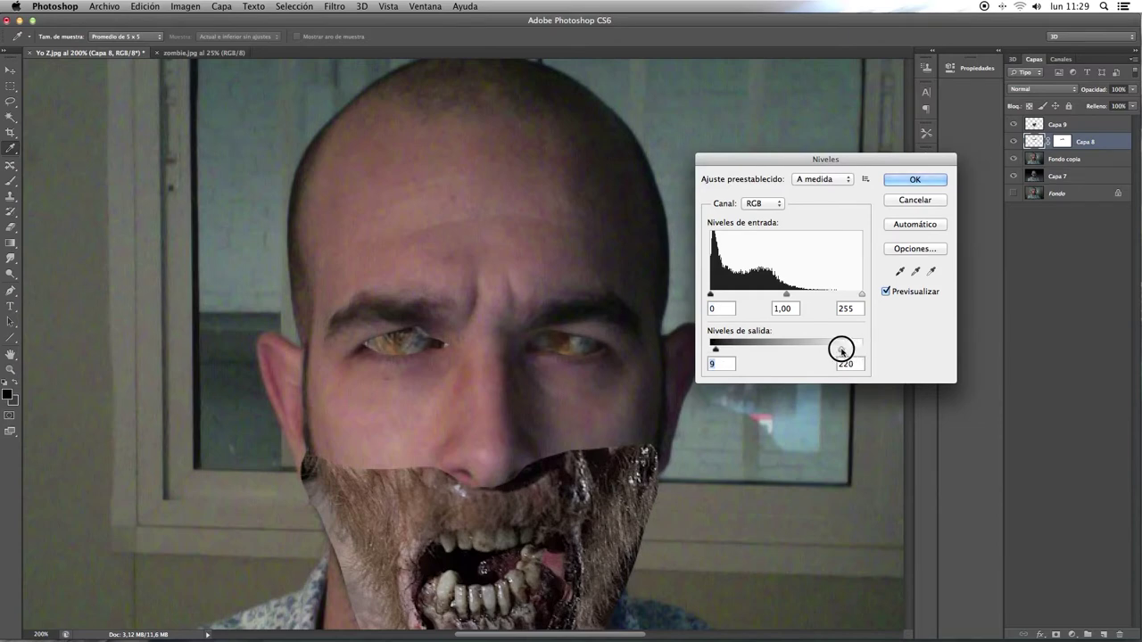
left_click(914, 180)
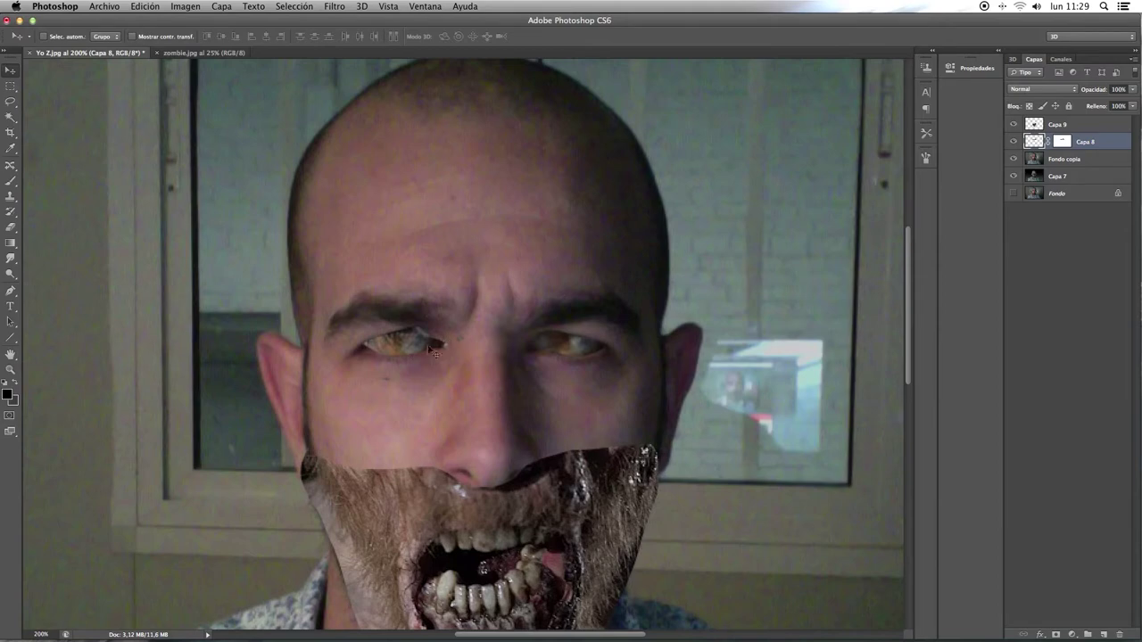
Step: Set a smaller brush at 36% opacity and add a new empty layer above Capa 8
left_click(1058, 143)
key("b")
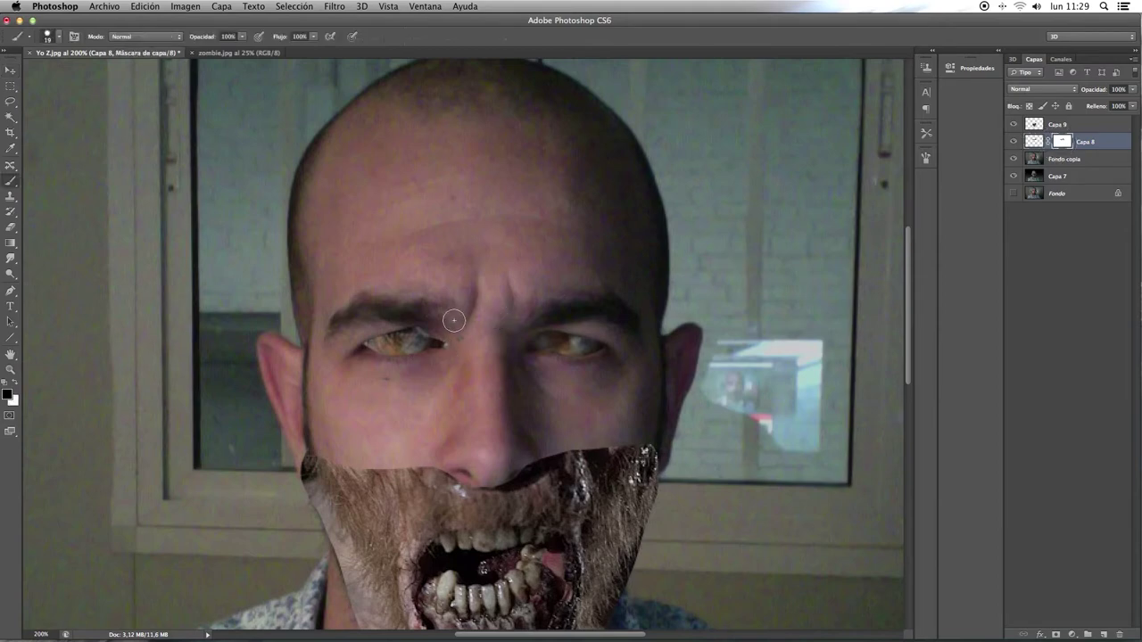
key("bracketleft")
key("bracketleft")
left_click(1035, 143)
left_click(1104, 635)
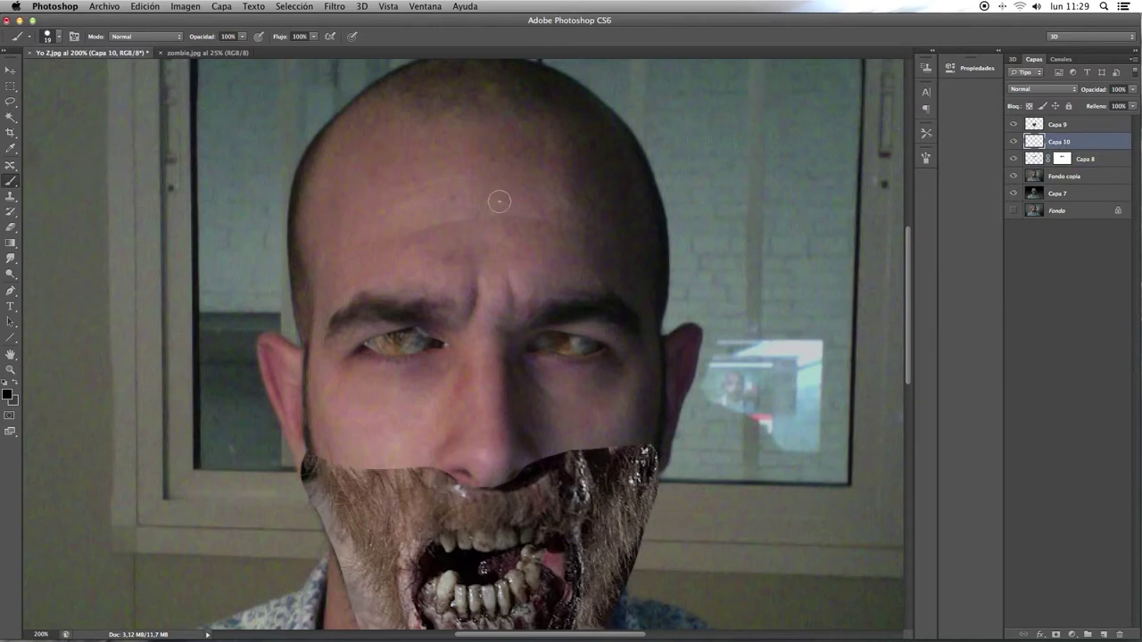
left_click(60, 37)
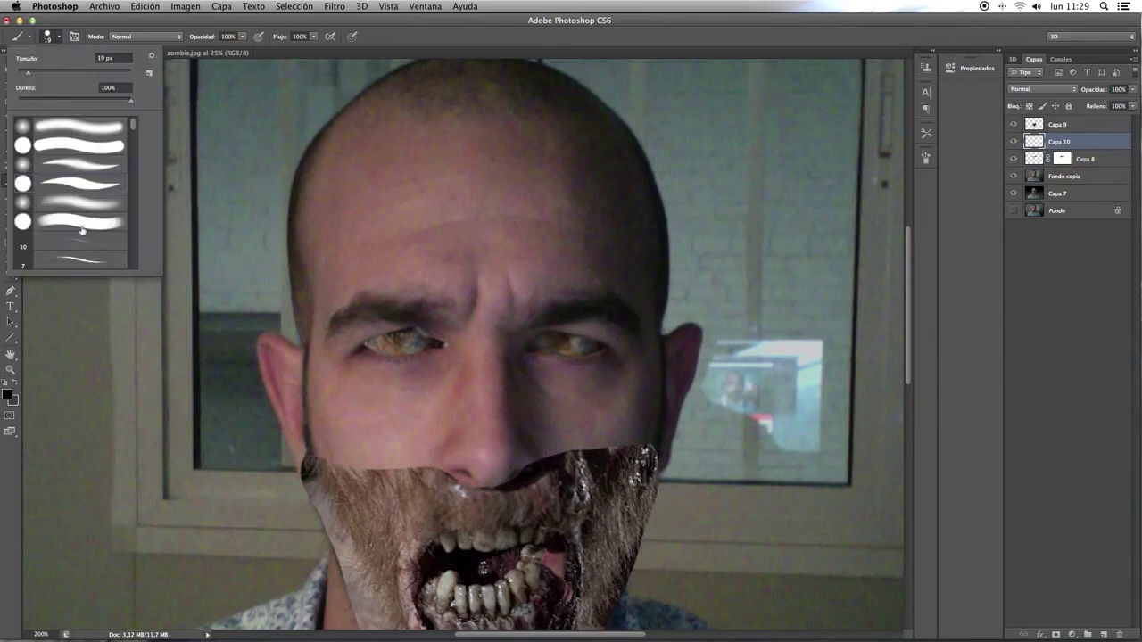
left_click(241, 37)
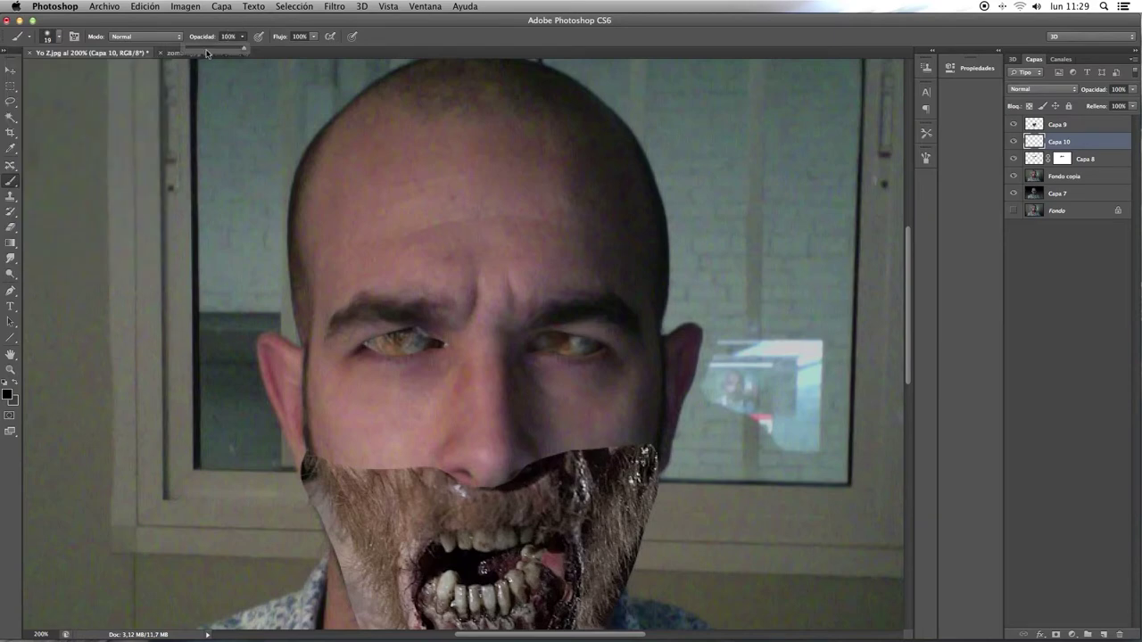
left_click(362, 319)
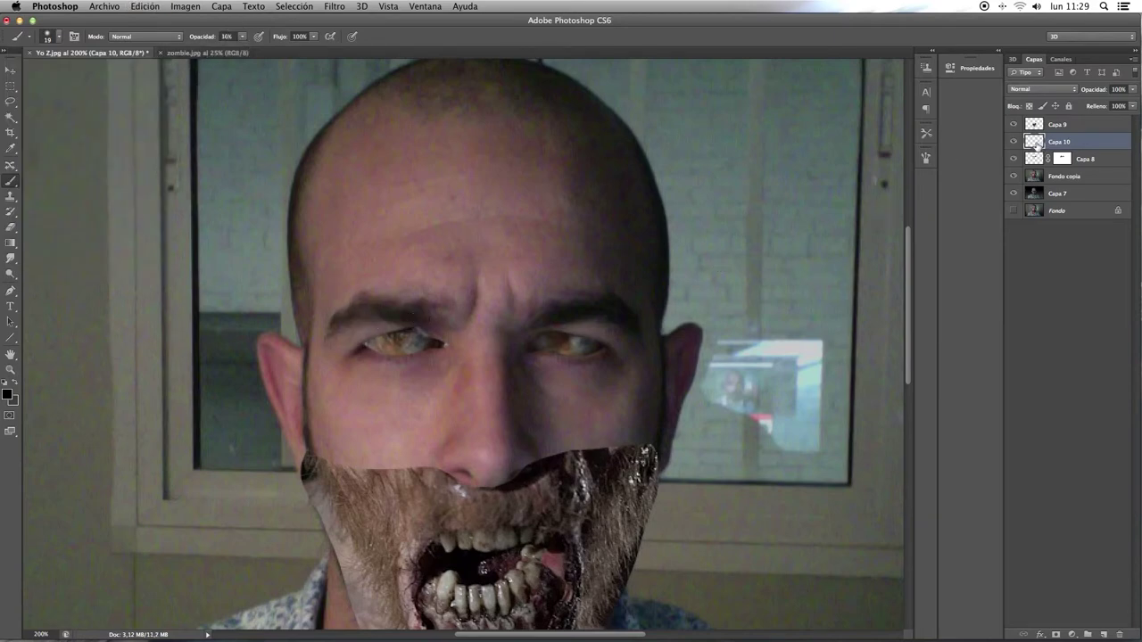
Step: Keep Capa 10 above Capa 8 and paint its mask to blend both eyes' edges
left_click_drag(1035, 145, 1039, 168)
mouse_move(386, 319)
left_mouse_down()
mouse_move(365, 326)
mouse_move(389, 319)
left_mouse_up()
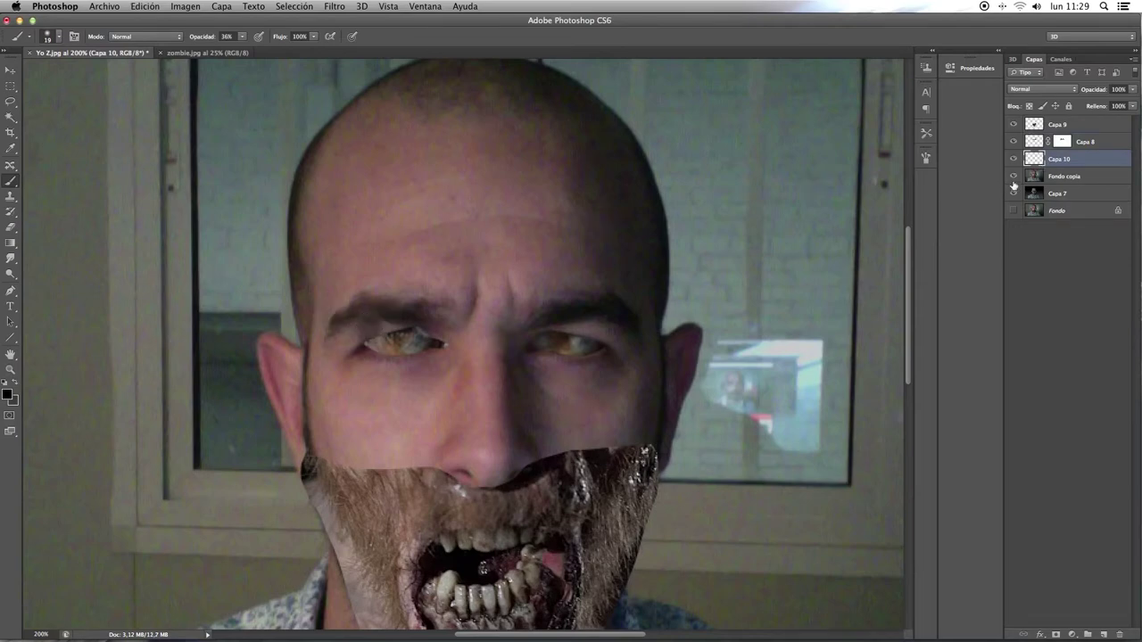
mouse_move(382, 321)
left_mouse_down()
mouse_move(365, 331)
mouse_move(395, 323)
left_mouse_up()
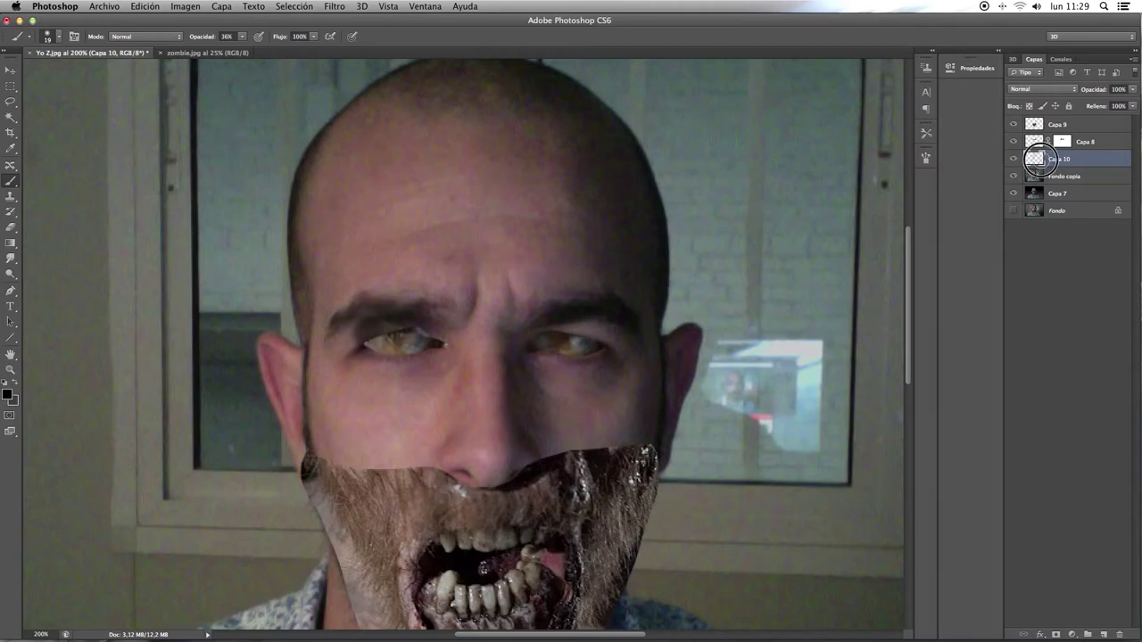
left_click_drag(1058, 159, 1057, 134)
key("ctrl+z")
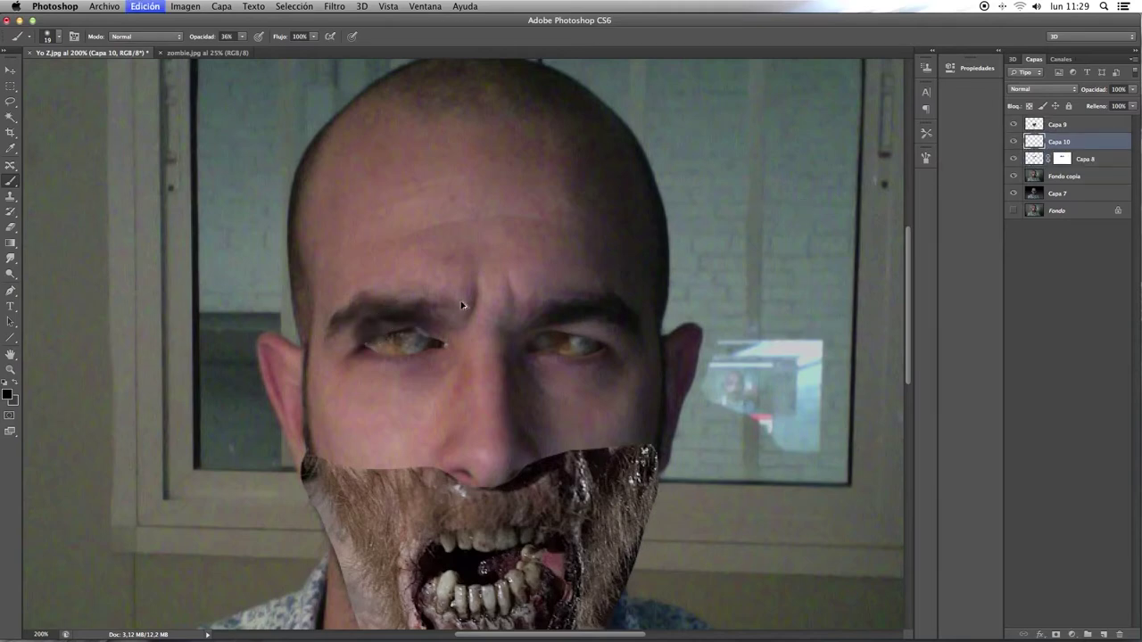
key("ctrl+alt+z")
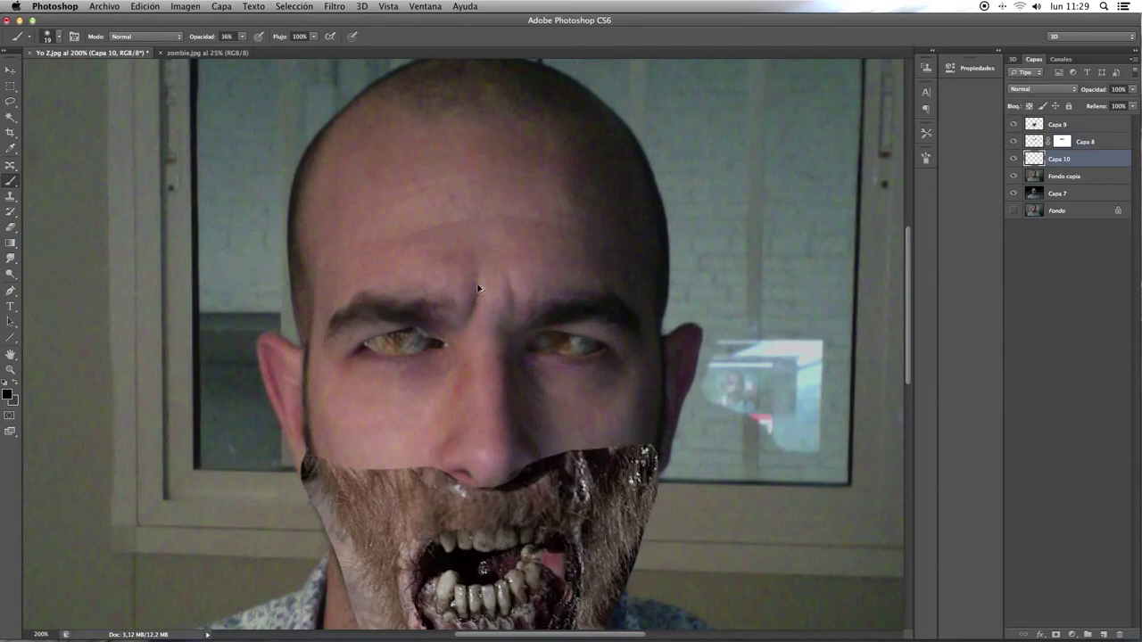
mouse_move(1044, 159)
left_mouse_down()
mouse_move(1032, 146)
mouse_move(1062, 142)
left_mouse_up()
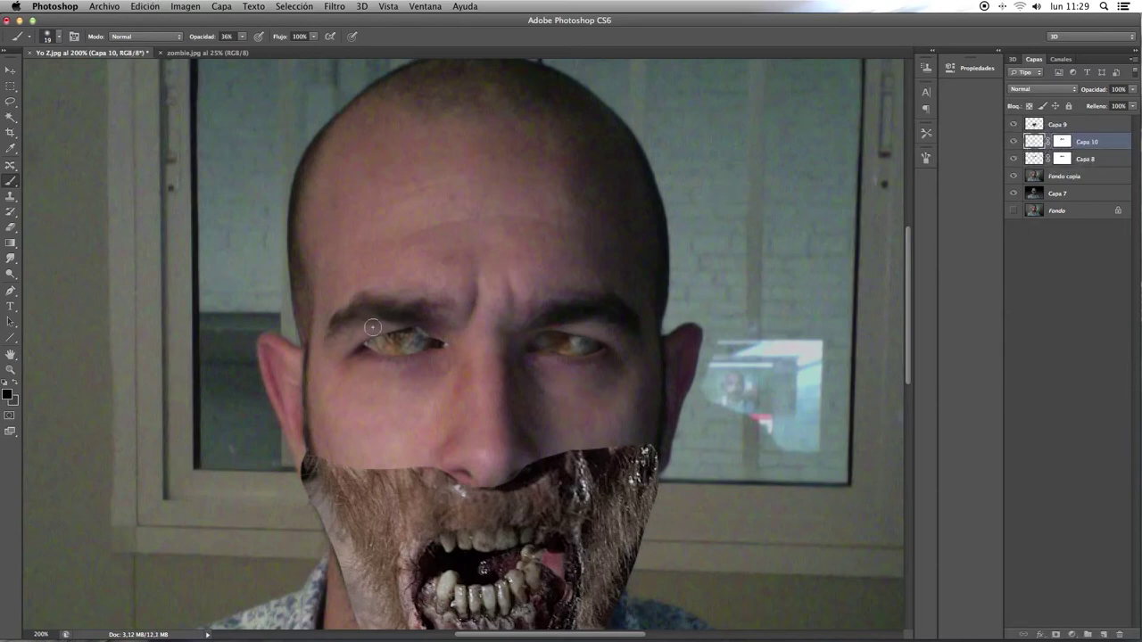
mouse_move(372, 328)
left_mouse_down()
mouse_move(357, 338)
mouse_move(418, 364)
mouse_move(449, 343)
mouse_move(413, 318)
left_mouse_up()
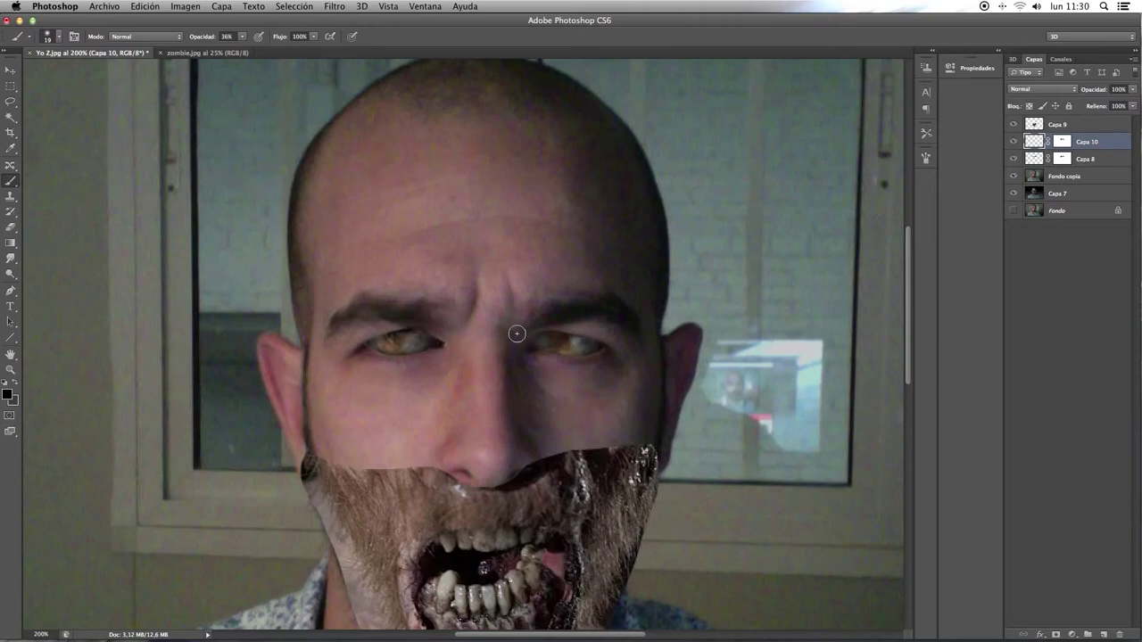
mouse_move(545, 324)
left_mouse_down()
mouse_move(536, 350)
mouse_move(581, 358)
mouse_move(569, 330)
left_mouse_up()
Step: Add Capa 11 just above Fondo copia and tint the left iris orange-yellow with a 10 px brush
left_click(1103, 633)
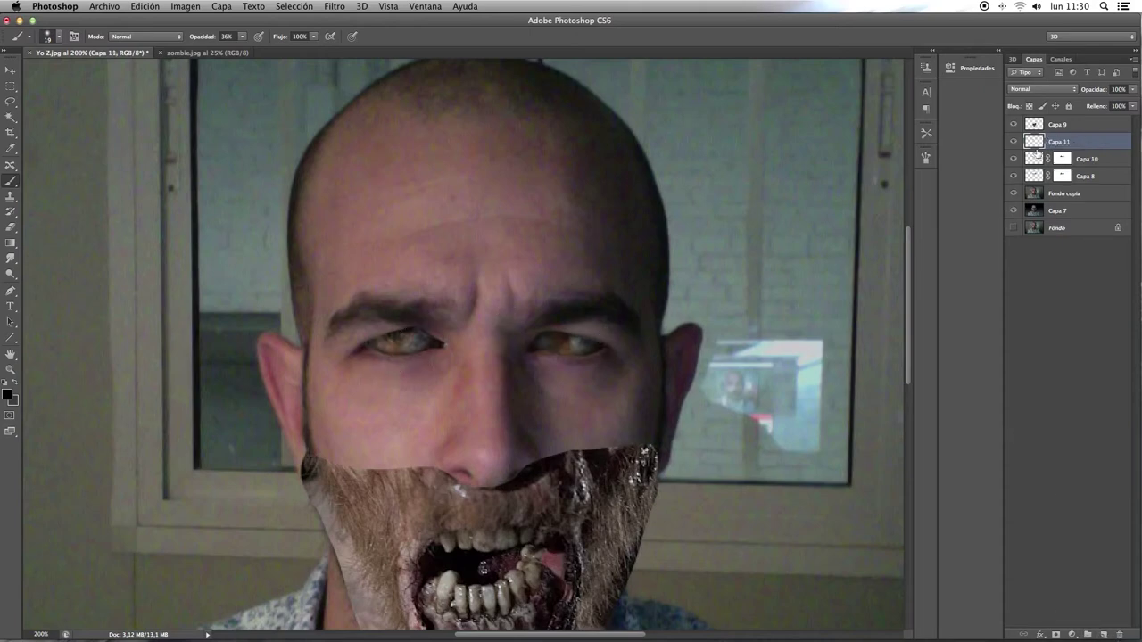
left_click_drag(1037, 154, 1035, 185)
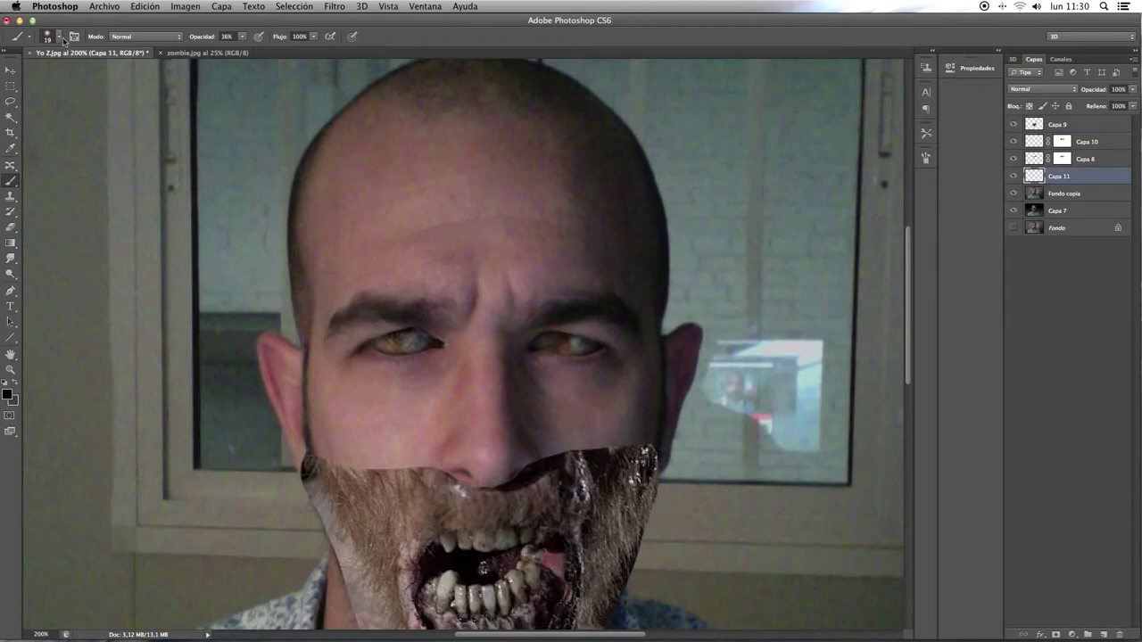
left_click(60, 37)
left_click_drag(32, 71, 23, 71)
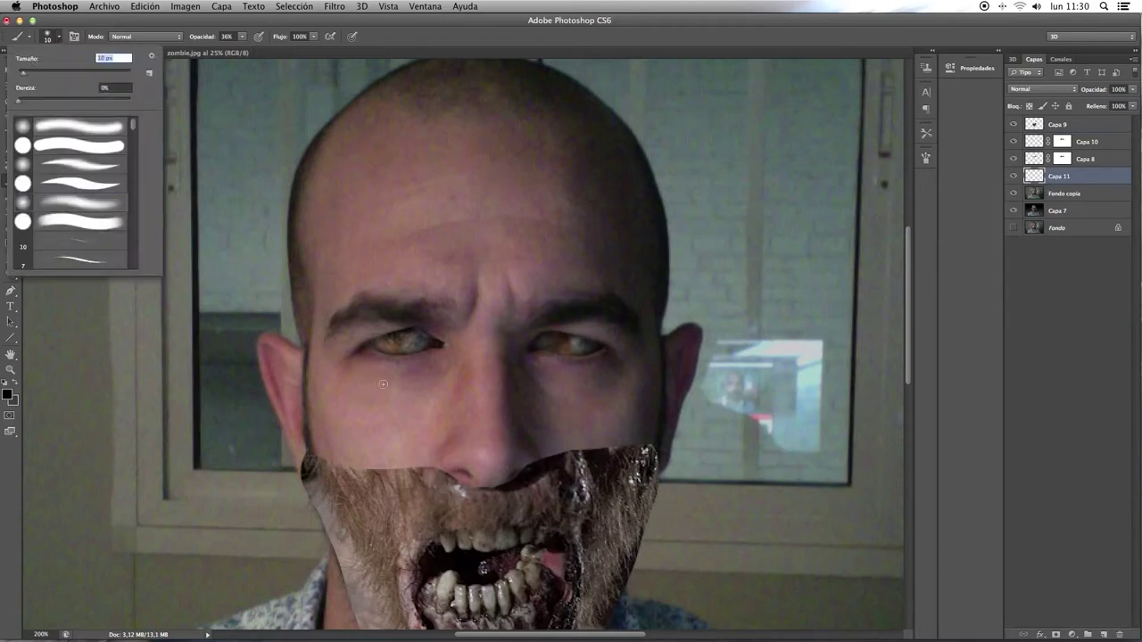
key("Return")
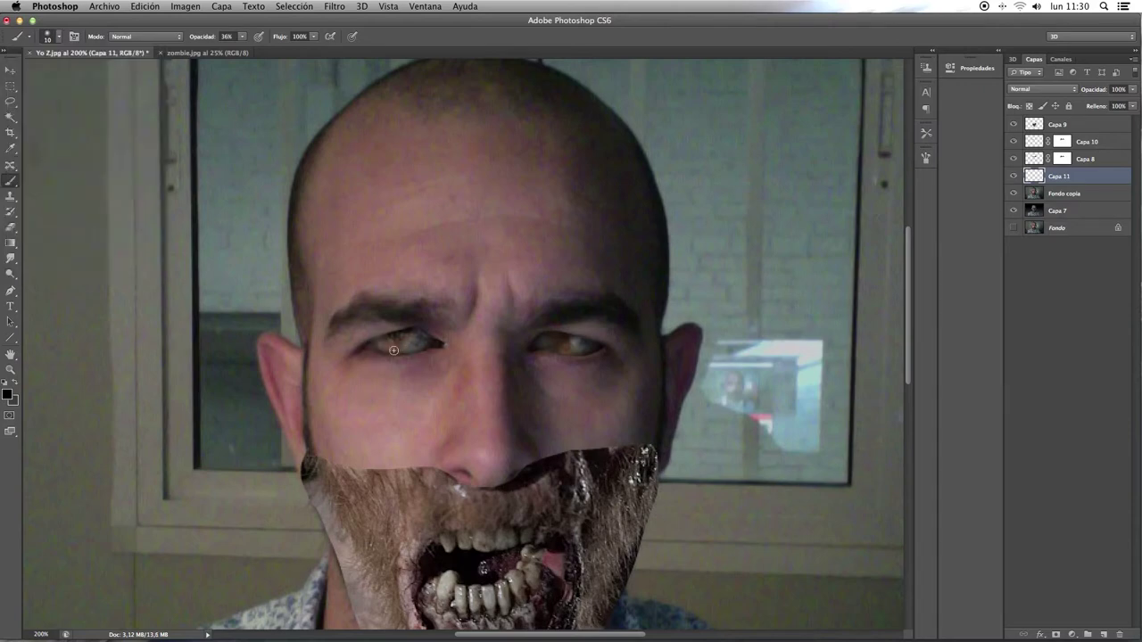
left_click_drag(394, 350, 443, 345)
Step: Recolour the left eyelid and darken both eyes' corners on Capa 10 and Capa 11
scroll(409, 342, "up", 1)
scroll(406, 343, "up", 1)
scroll(402, 338, "up", 1)
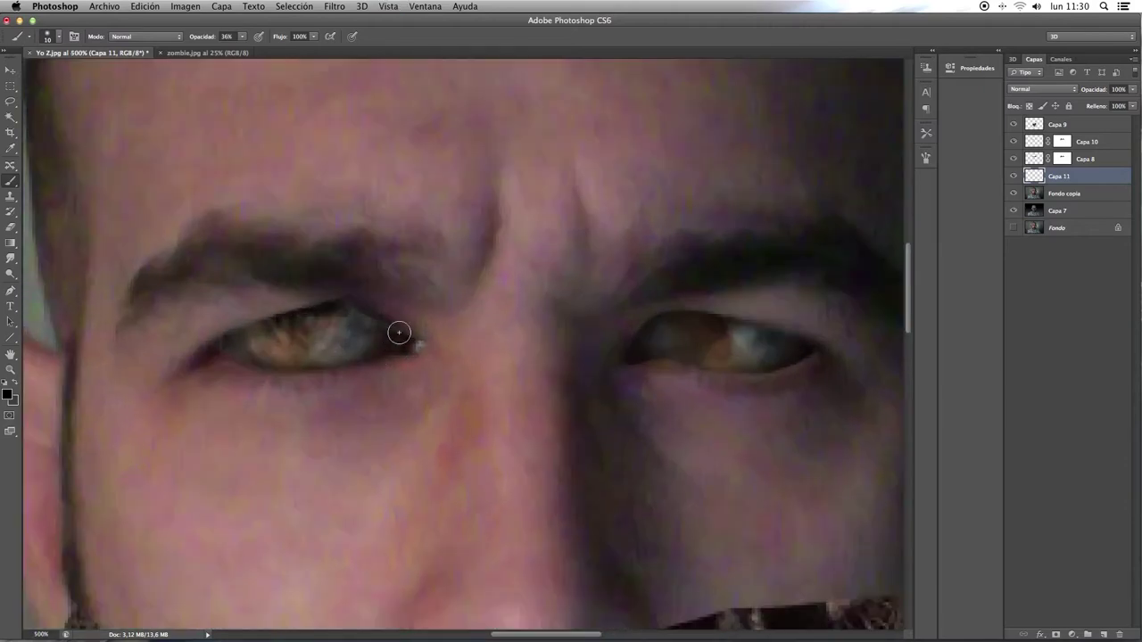
mouse_move(352, 318)
left_mouse_down()
mouse_move(276, 319)
mouse_move(213, 346)
left_mouse_up()
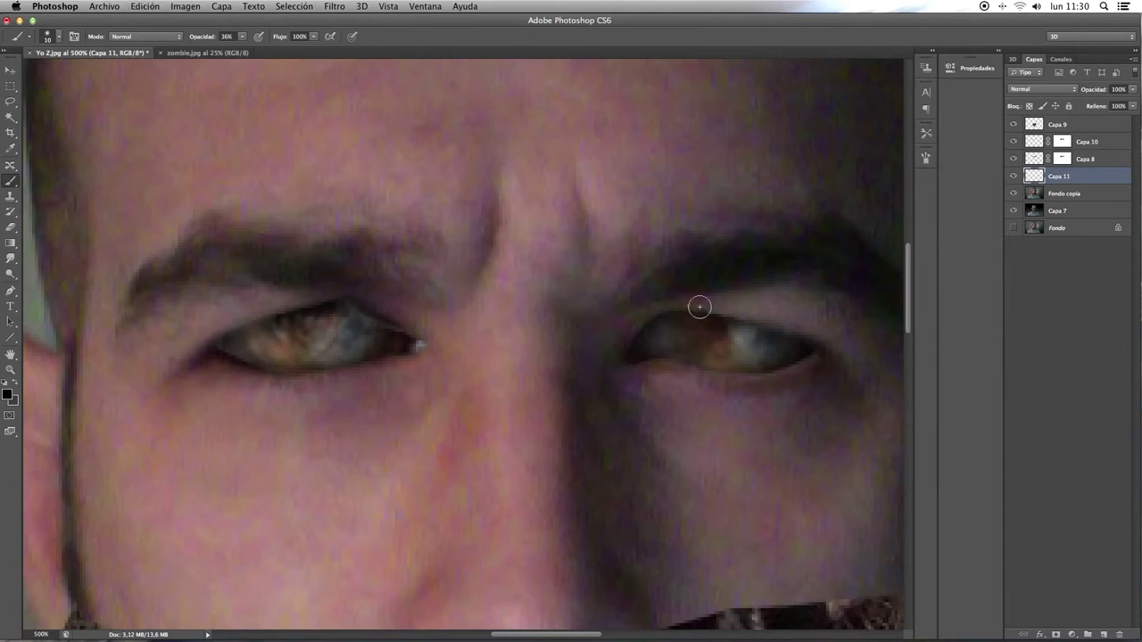
left_click(1035, 142)
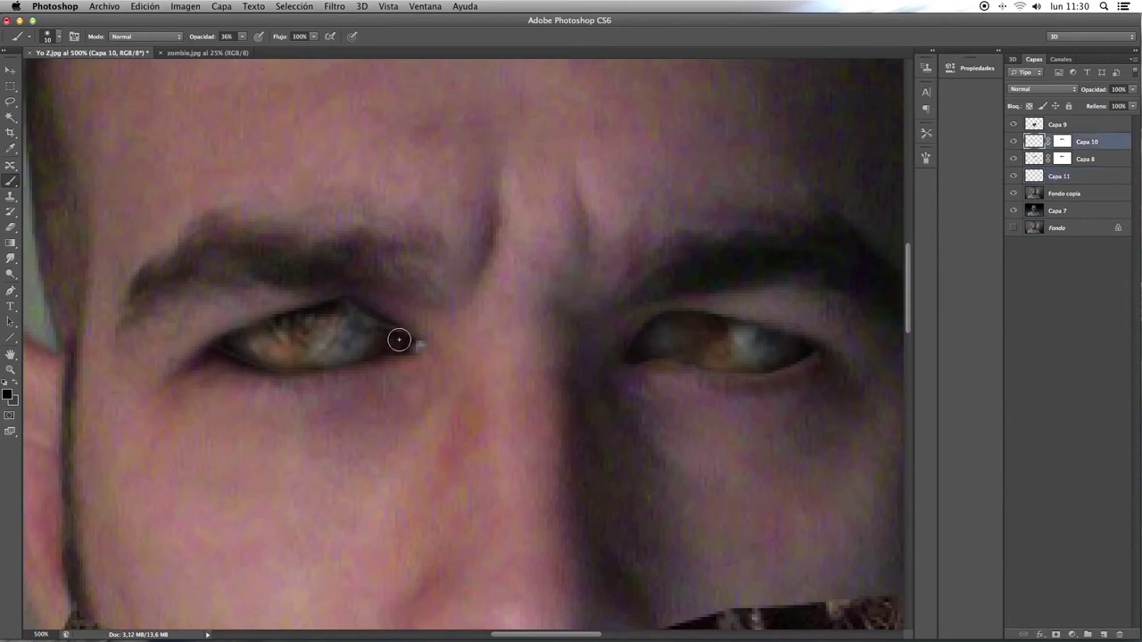
left_click_drag(399, 339, 352, 311)
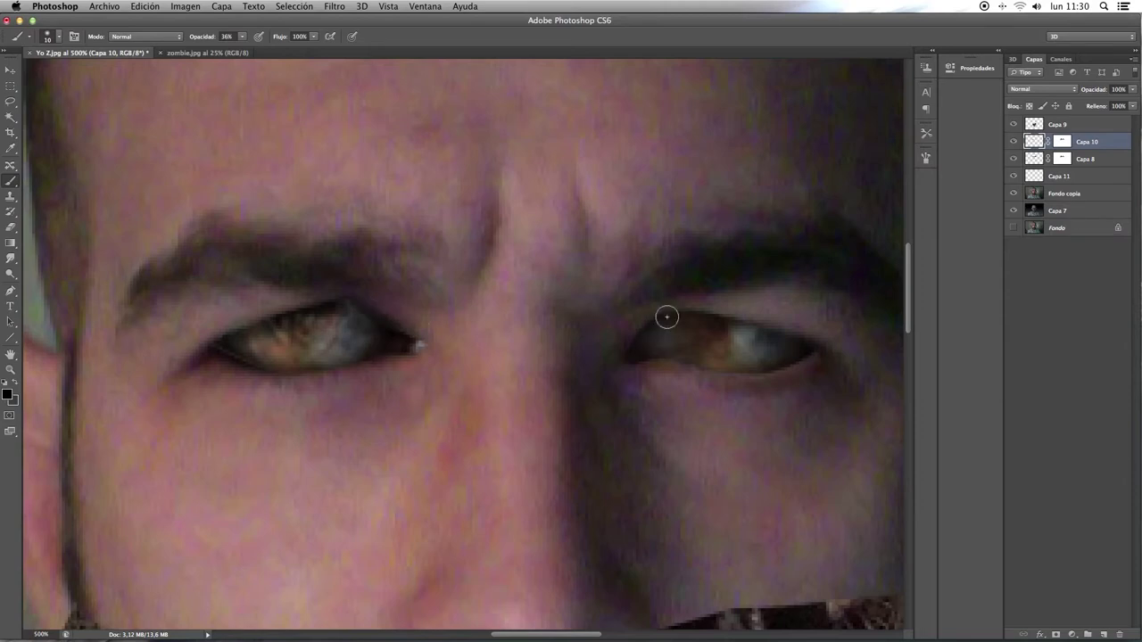
left_click(1031, 176)
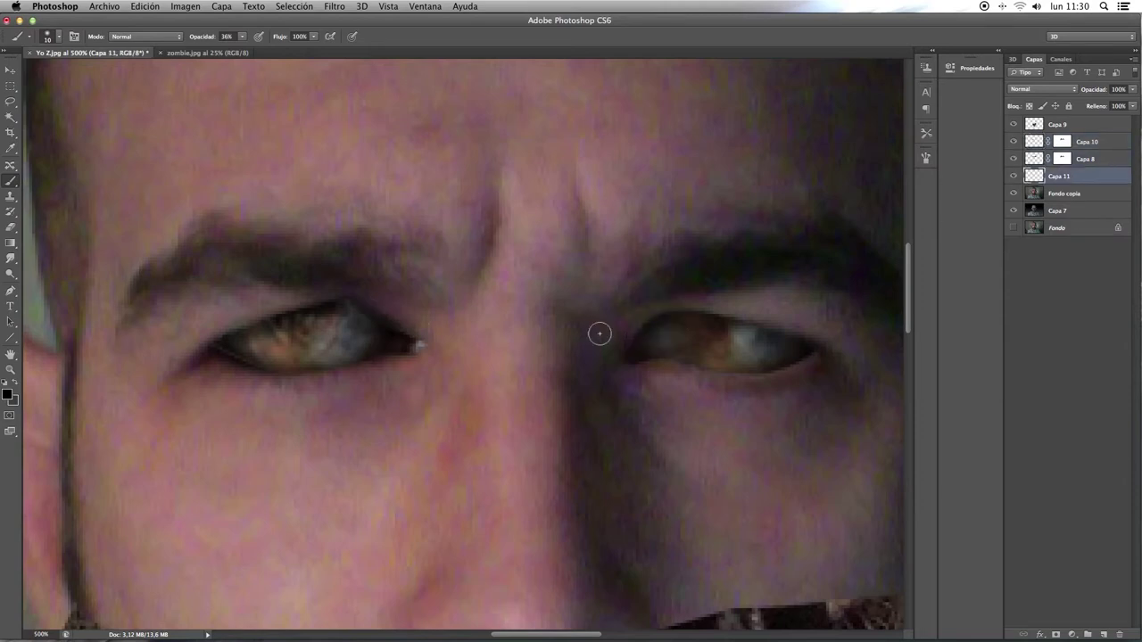
mouse_move(631, 350)
left_mouse_down()
mouse_move(711, 364)
mouse_move(806, 351)
mouse_move(727, 365)
mouse_move(755, 367)
mouse_move(671, 365)
left_mouse_up()
key("super+1")
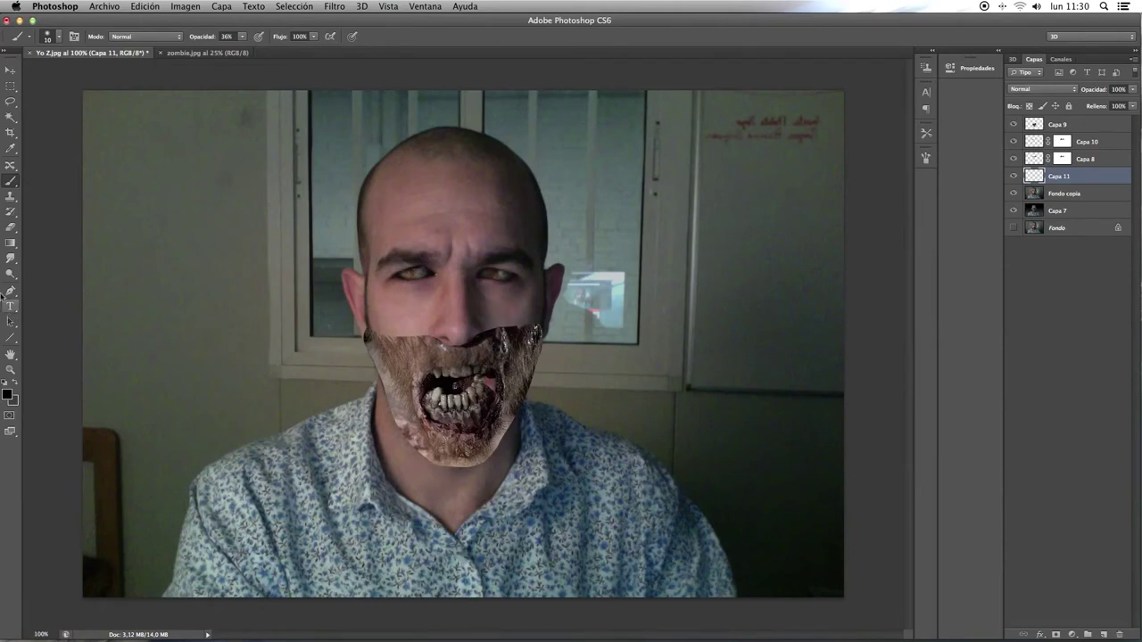
Step: With the Clone Stamp chosen, duplicate Fondo copia into Fondo copia 2
left_click(10, 196)
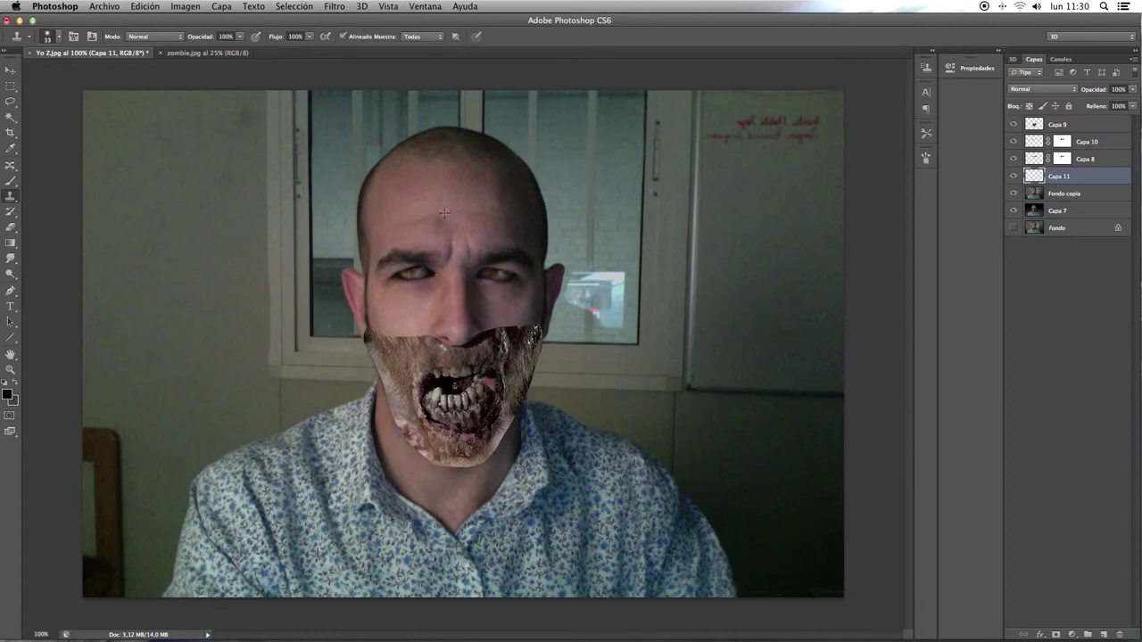
left_click(1050, 194)
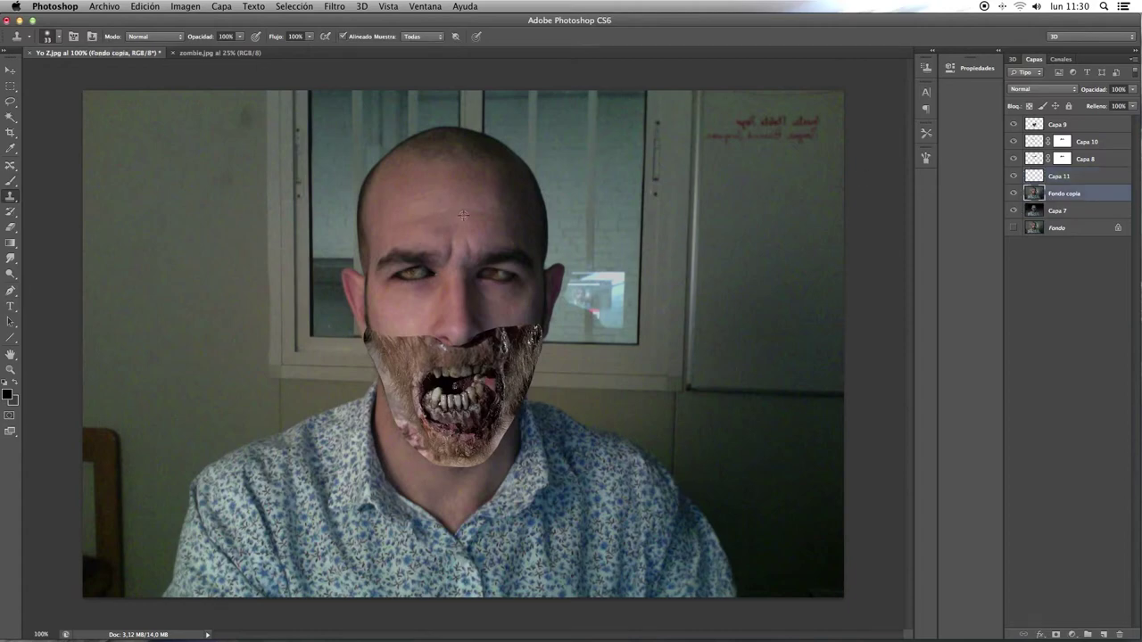
left_click(1013, 193, "alt")
left_click(1015, 195)
left_click(1013, 193)
key("ctrl+j")
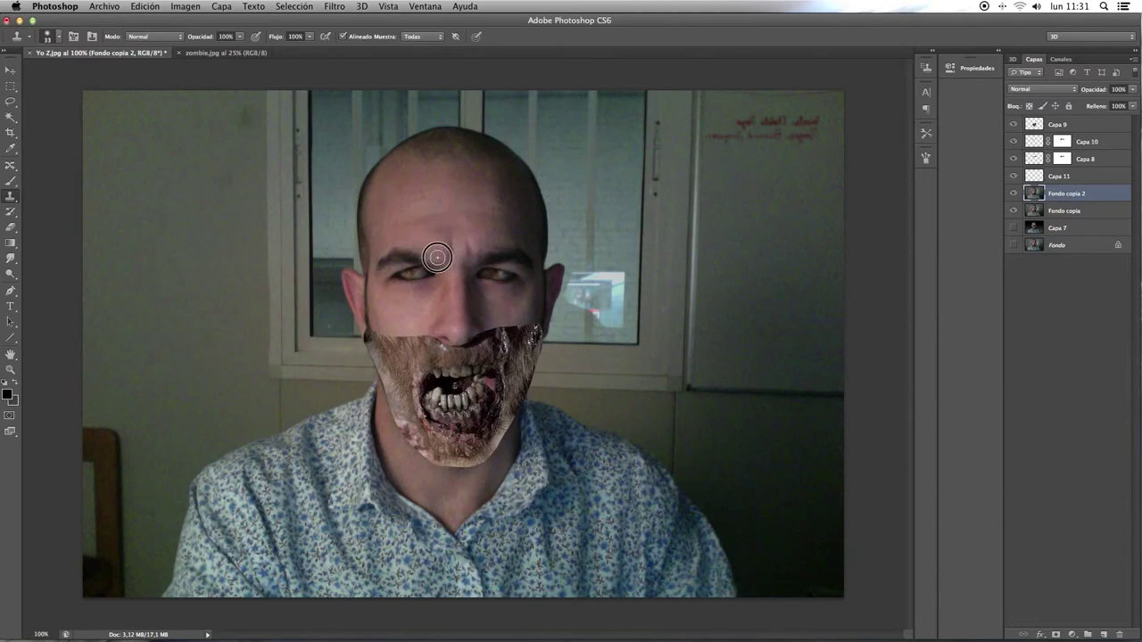
Step: Clone sampled skin over the areas around the left and right eyes
left_click_drag(404, 253, 417, 248)
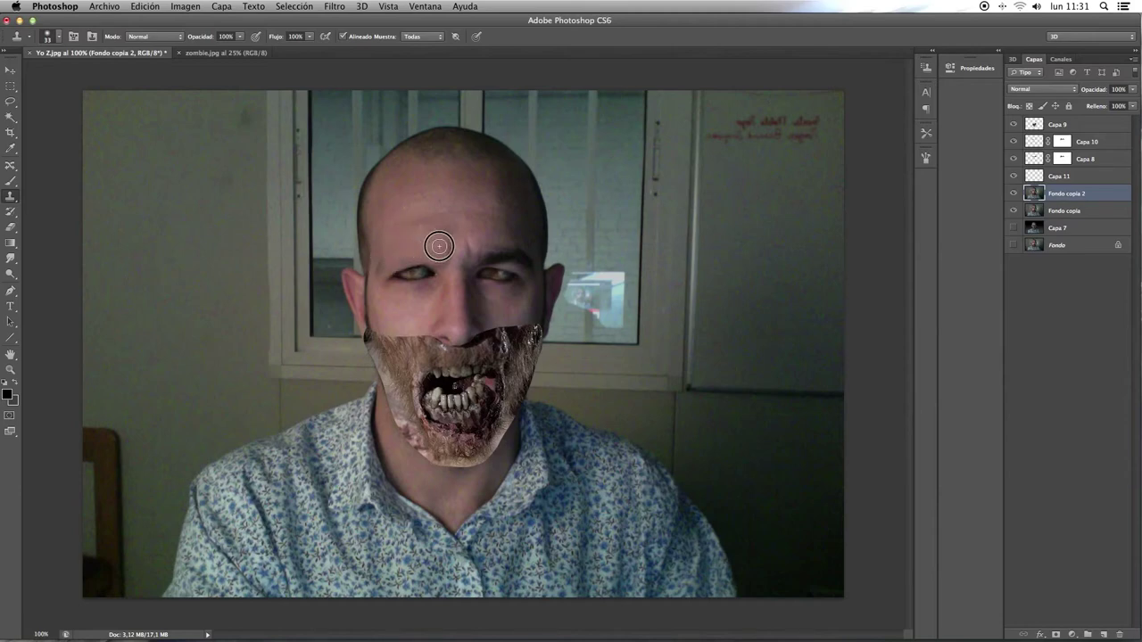
left_click(504, 224, "alt")
mouse_move(513, 247)
left_mouse_down()
mouse_move(518, 258)
mouse_move(542, 232)
mouse_move(499, 259)
mouse_move(489, 236)
mouse_move(504, 259)
left_mouse_up()
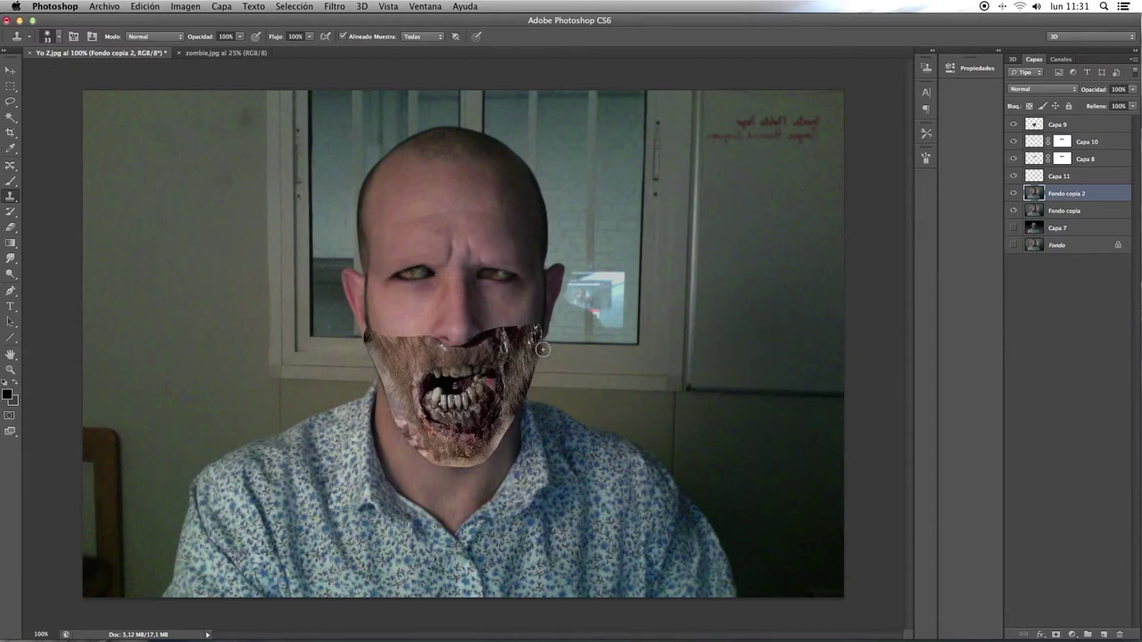
Step: Zoom in to 300% and select Capa 9 with an enlarged Eraser
key("super+plus")
key("super+plus")
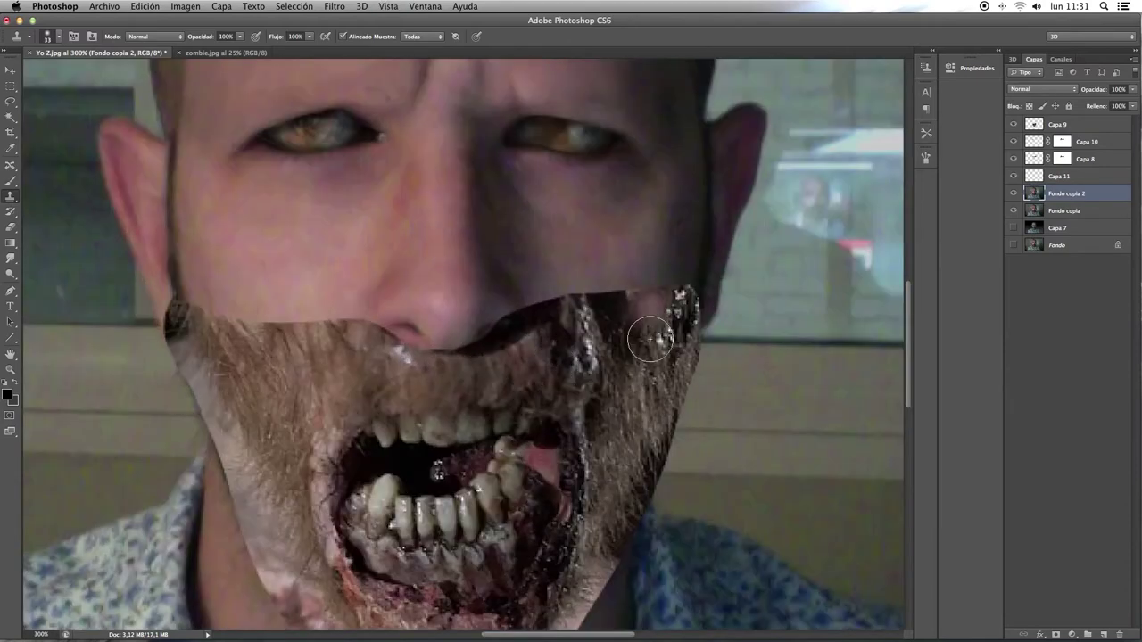
scroll(724, 349, "down", 3)
scroll(723, 346, "right", 2)
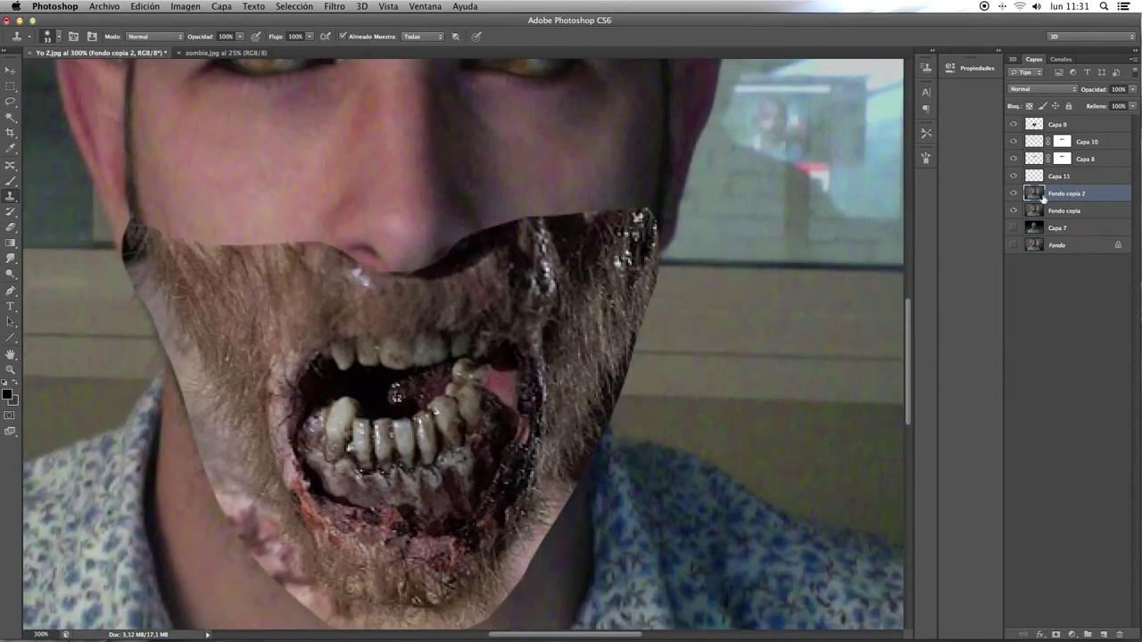
left_click(1036, 126)
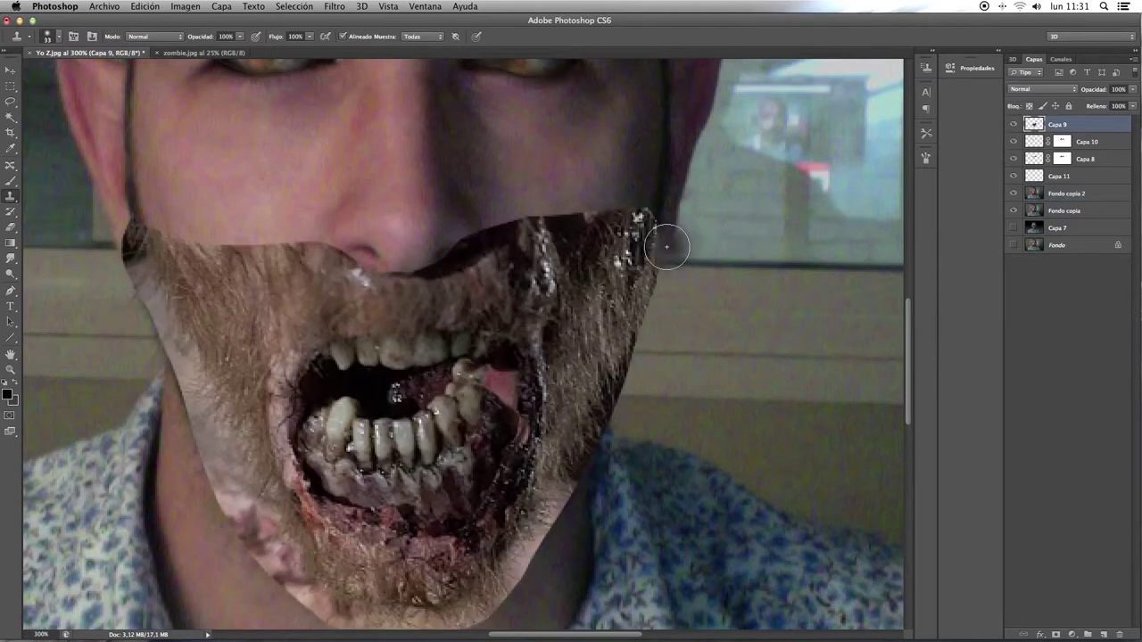
key("e")
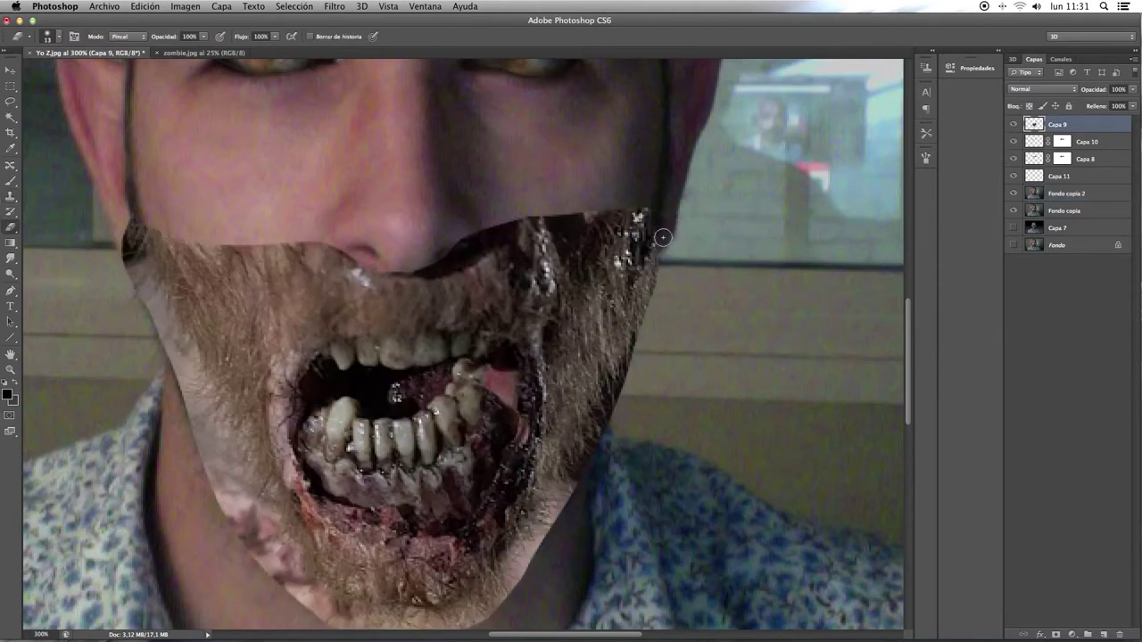
key("bracketright")
key("bracketright")
key("bracketright")
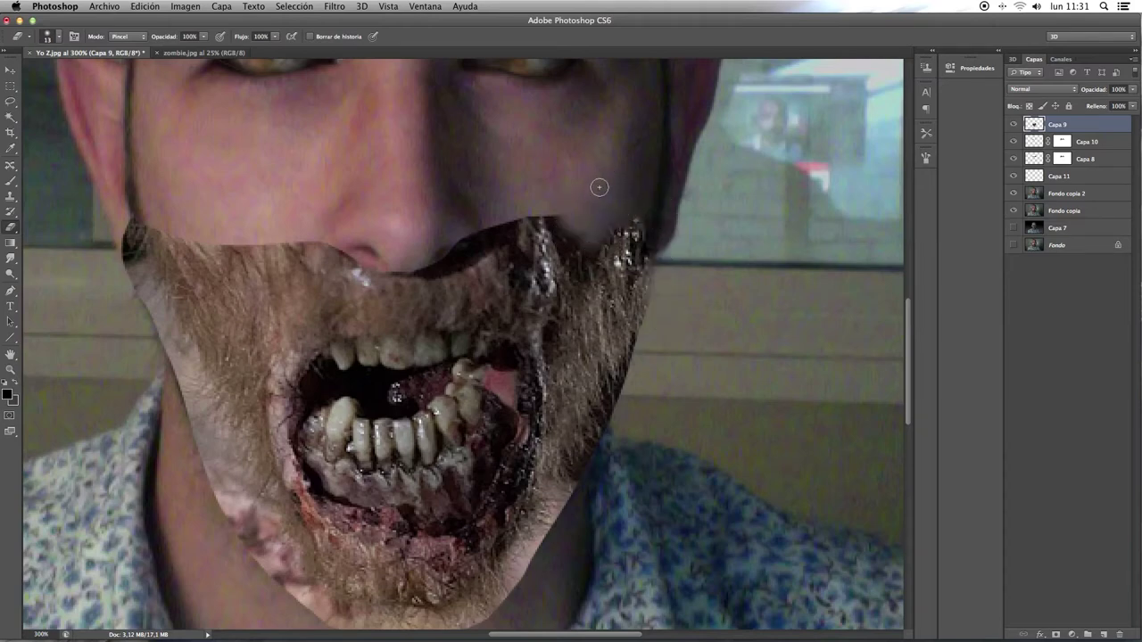
Step: Erase the mouth patch's upper edge, dark lip peak and right jaw edge
left_click(574, 234)
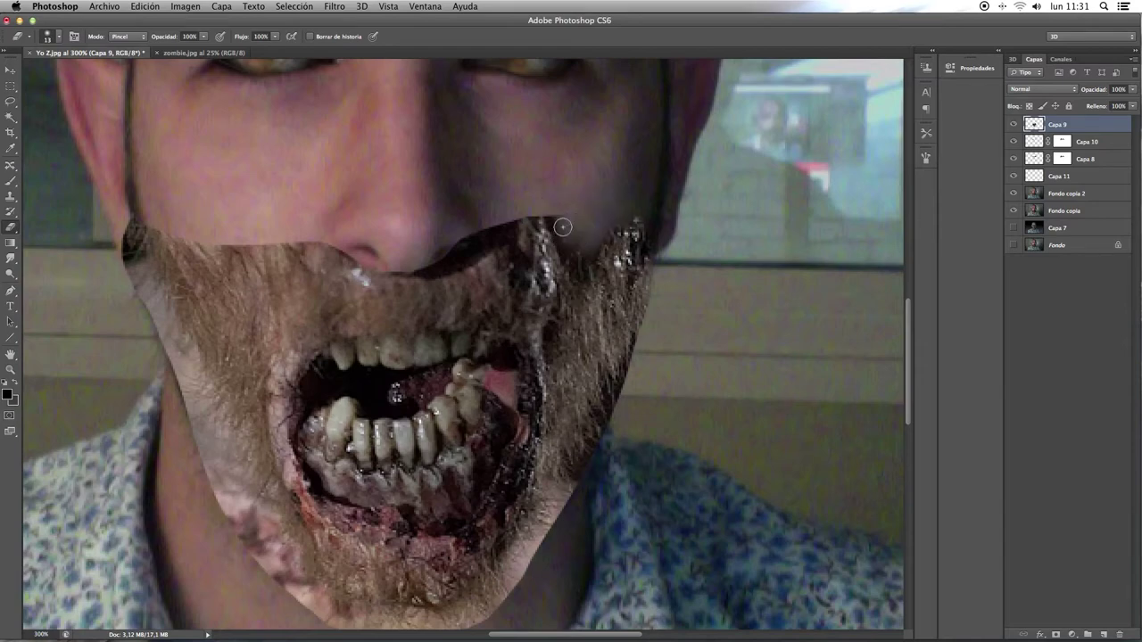
left_click(564, 216)
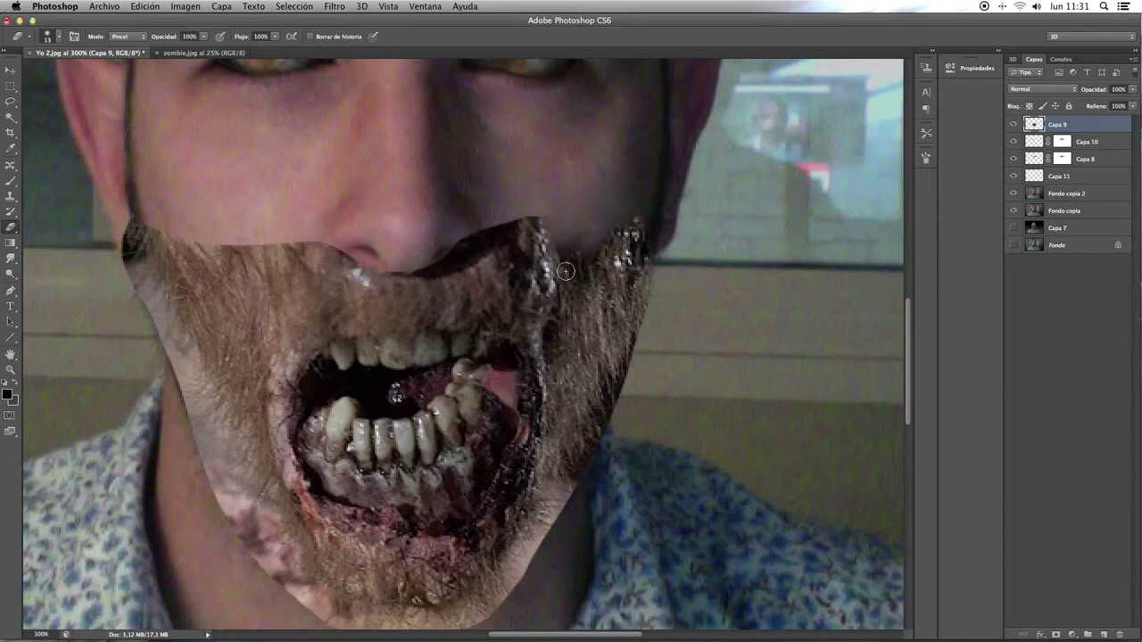
mouse_move(546, 254)
left_mouse_down()
mouse_move(523, 191)
mouse_move(536, 237)
mouse_move(502, 191)
mouse_move(508, 233)
mouse_move(472, 204)
mouse_move(464, 235)
mouse_move(474, 238)
mouse_move(428, 260)
mouse_move(517, 258)
left_mouse_up()
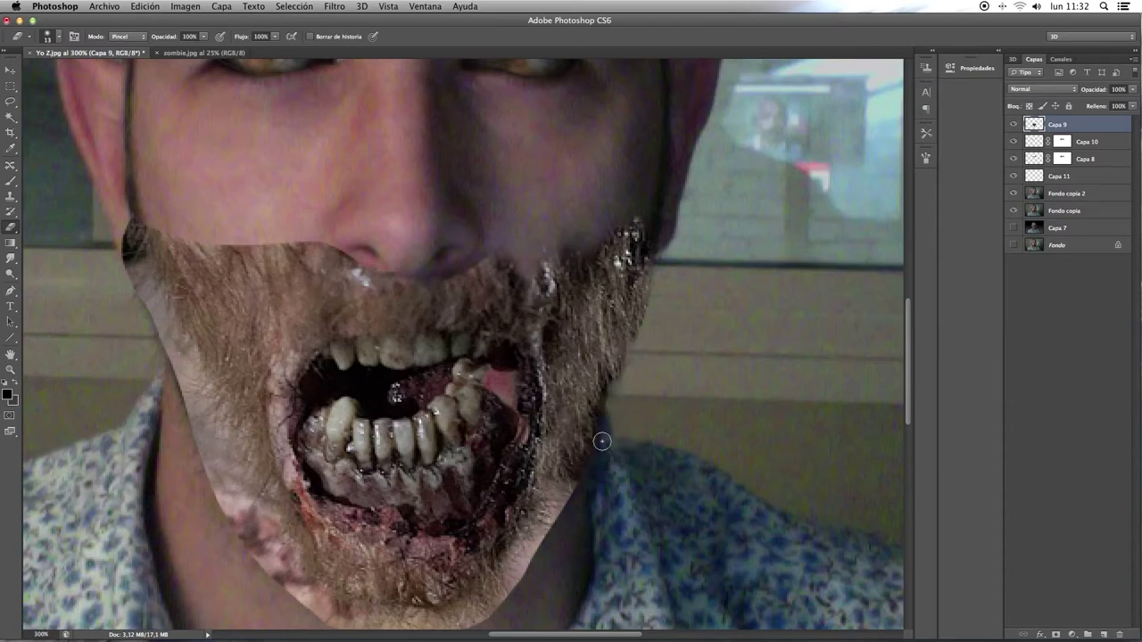
mouse_move(581, 443)
left_mouse_down()
mouse_move(564, 455)
mouse_move(574, 492)
mouse_move(548, 523)
mouse_move(594, 460)
mouse_move(540, 543)
mouse_move(533, 530)
mouse_move(543, 558)
mouse_move(578, 465)
left_mouse_up()
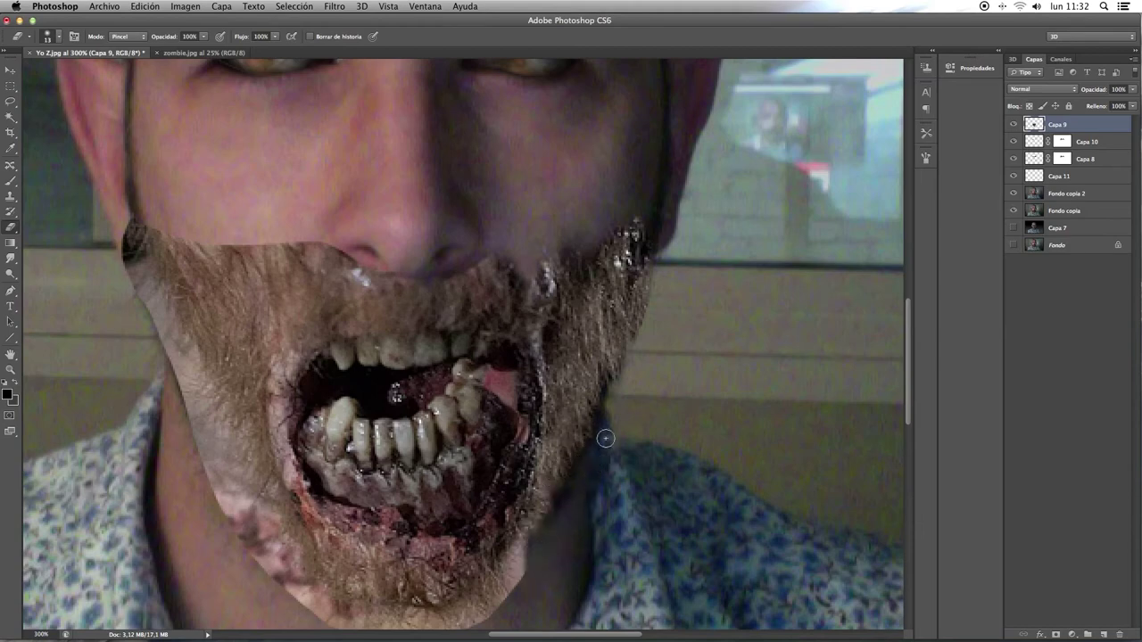
scroll(660, 482, "down", 2)
scroll(660, 482, "left", 2)
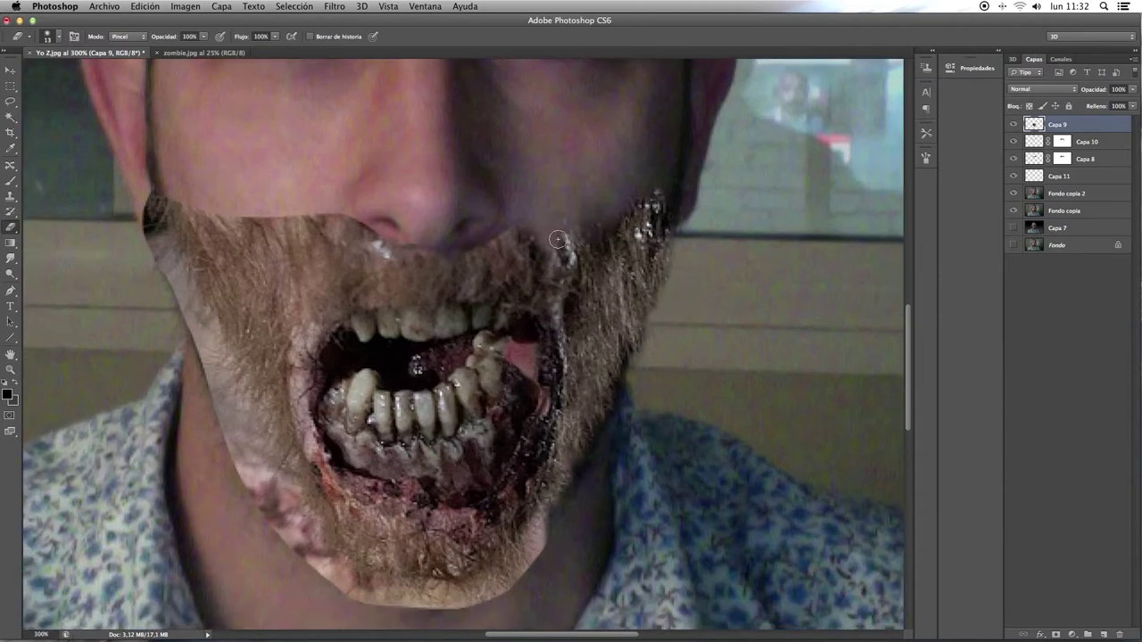
Step: Erase the whitish blobs on the beard and under the nostril, softening the patch's top edges
left_click_drag(564, 234, 562, 272)
left_click_drag(555, 337, 612, 294)
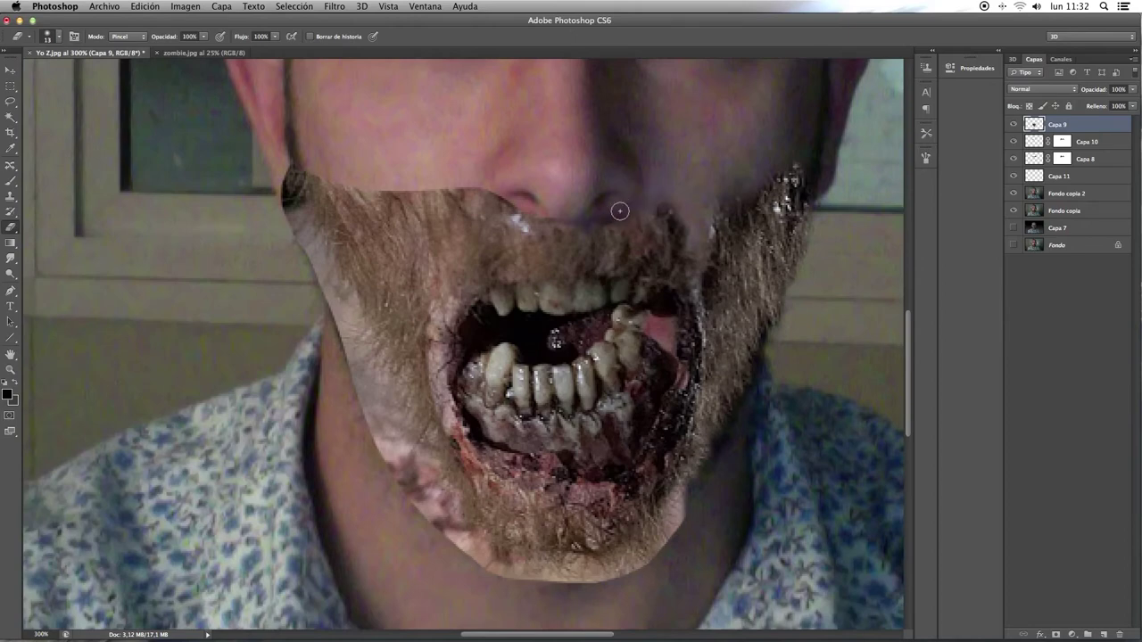
left_click_drag(532, 223, 507, 212)
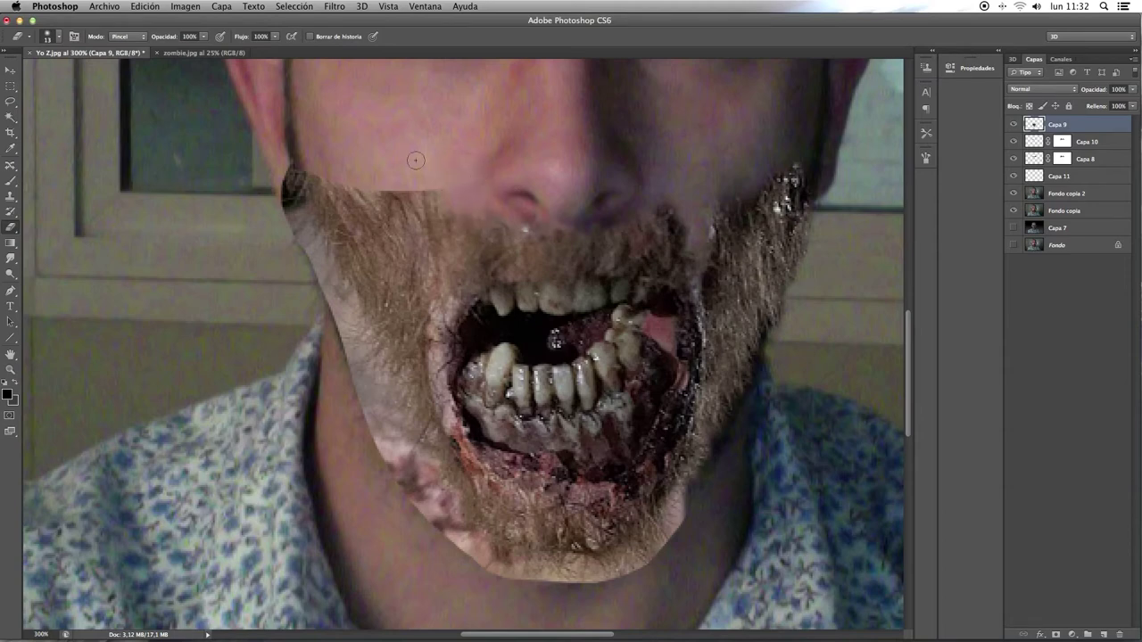
left_click_drag(436, 192, 407, 190)
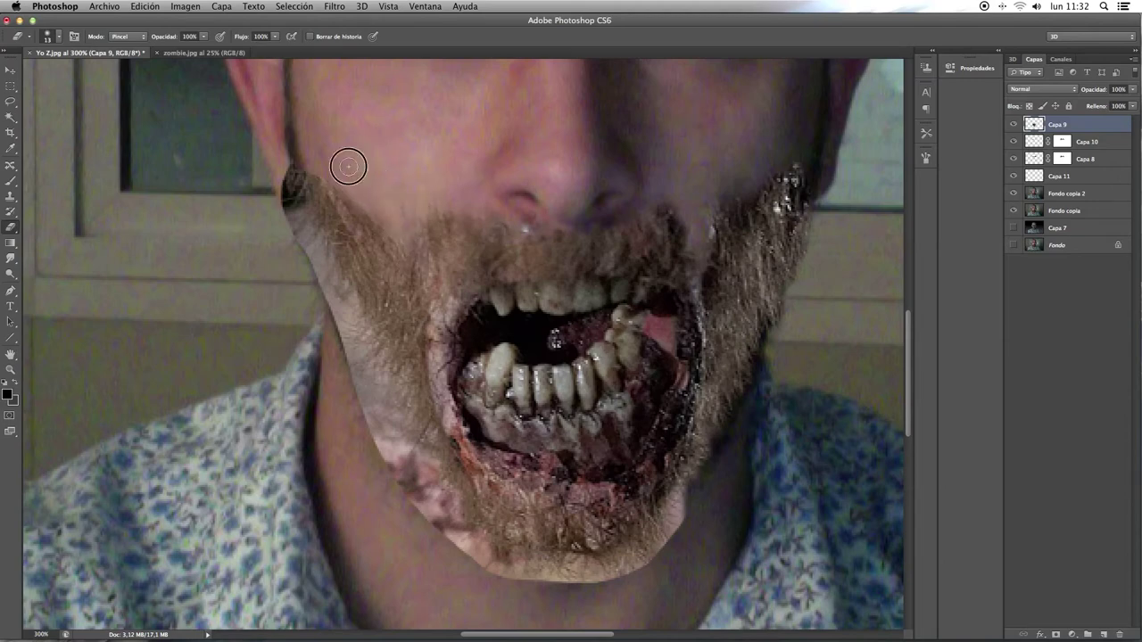
mouse_move(286, 140)
left_mouse_down()
mouse_move(304, 272)
mouse_move(301, 229)
mouse_move(324, 294)
mouse_move(298, 248)
mouse_move(327, 339)
mouse_move(382, 467)
mouse_move(408, 476)
mouse_move(459, 563)
mouse_move(402, 449)
mouse_move(425, 470)
mouse_move(398, 438)
mouse_move(403, 403)
mouse_move(390, 388)
mouse_move(377, 400)
mouse_move(413, 486)
mouse_move(369, 454)
mouse_move(390, 458)
mouse_move(377, 434)
mouse_move(395, 418)
mouse_move(374, 331)
mouse_move(369, 364)
mouse_move(319, 302)
mouse_move(357, 401)
left_mouse_up()
Step: Clean up and fade the patch's lower, lower-right and lower-left chin edges
key("bracketright")
key("bracketleft")
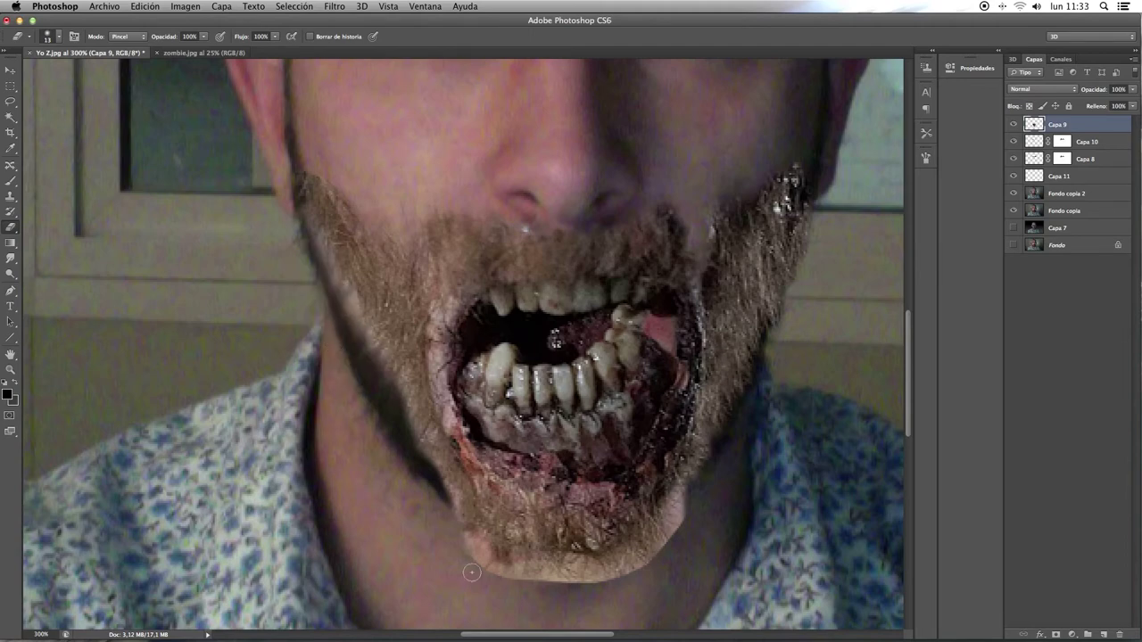
mouse_move(472, 572)
left_mouse_down()
mouse_move(485, 595)
mouse_move(487, 553)
mouse_move(521, 575)
left_mouse_up()
key("bracketright")
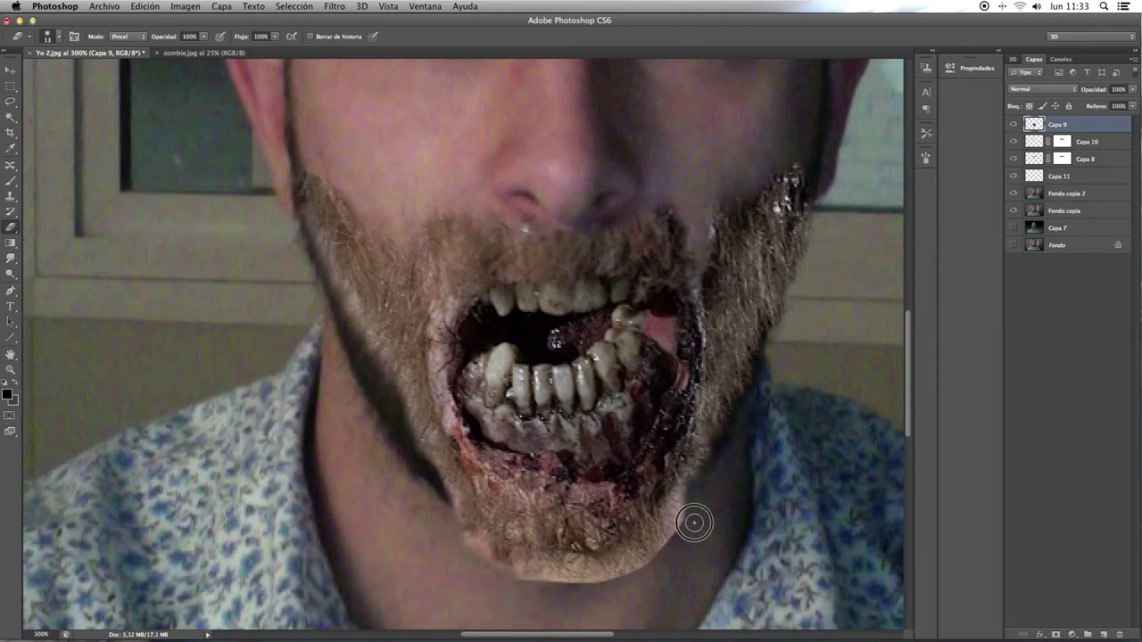
key("bracketleft")
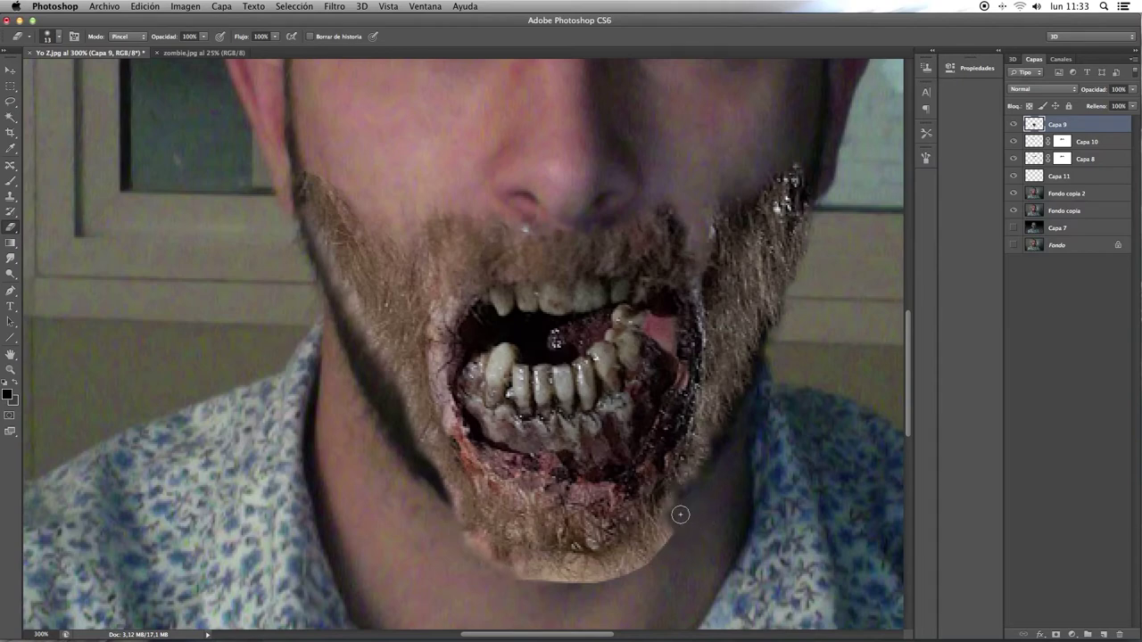
key("bracketright")
mouse_move(676, 509)
left_mouse_down()
mouse_move(631, 580)
mouse_move(513, 566)
mouse_move(549, 591)
left_mouse_up()
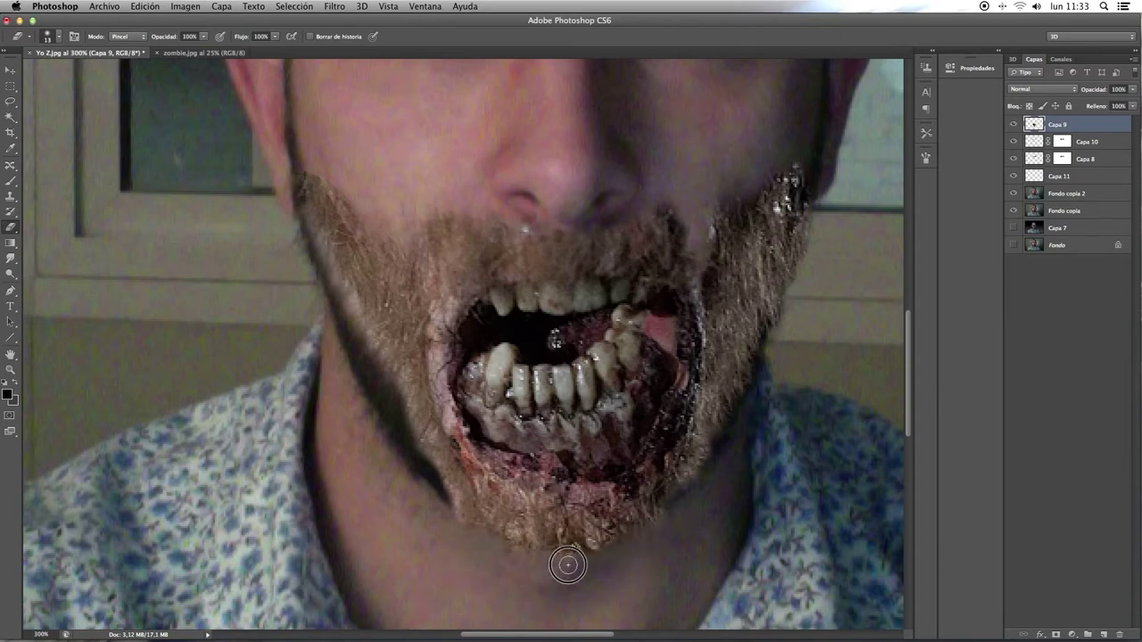
mouse_move(467, 535)
left_mouse_down()
mouse_move(461, 502)
mouse_move(418, 450)
left_mouse_up()
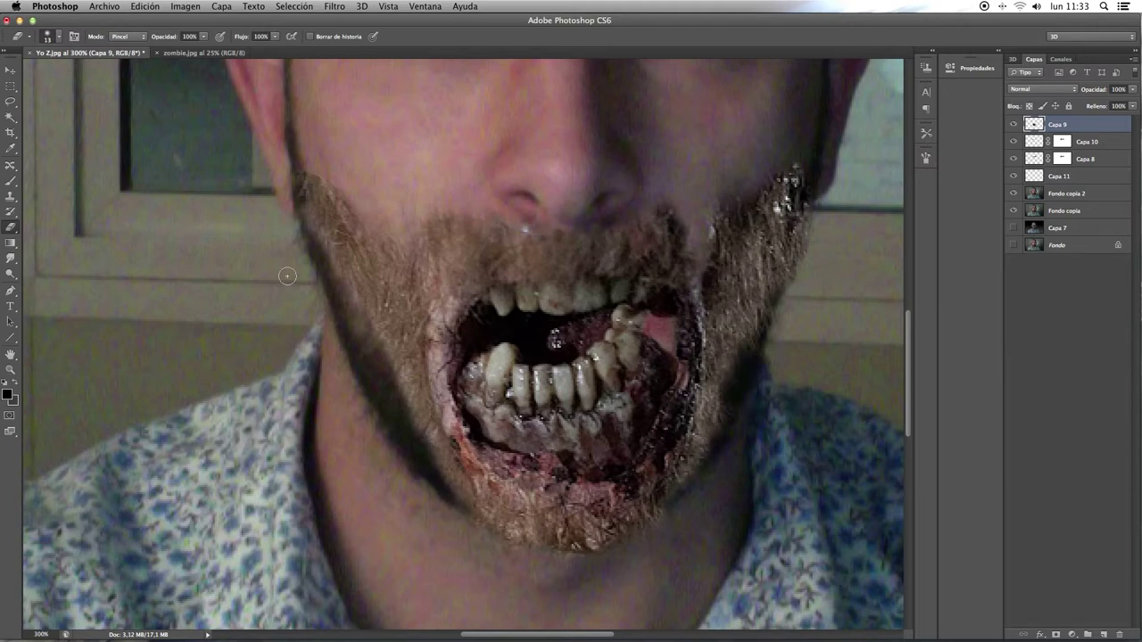
Step: Paint the patch's beard edges with a soft 5 px brush in sampled beard-brown
key("b")
left_click(59, 36)
left_click(82, 246)
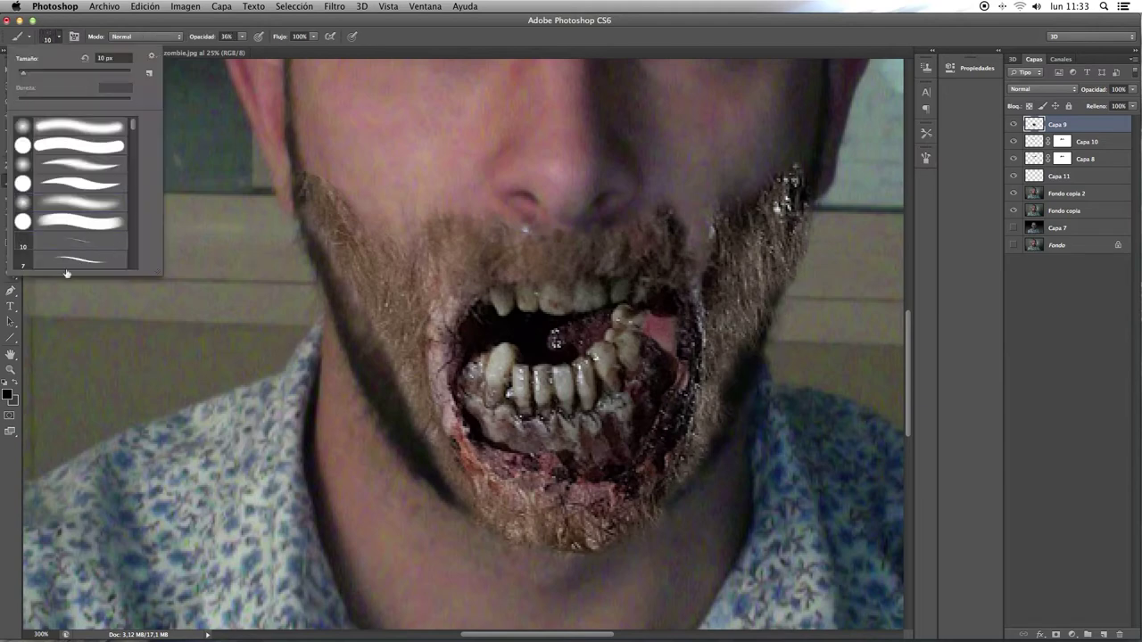
left_click(382, 321, "alt")
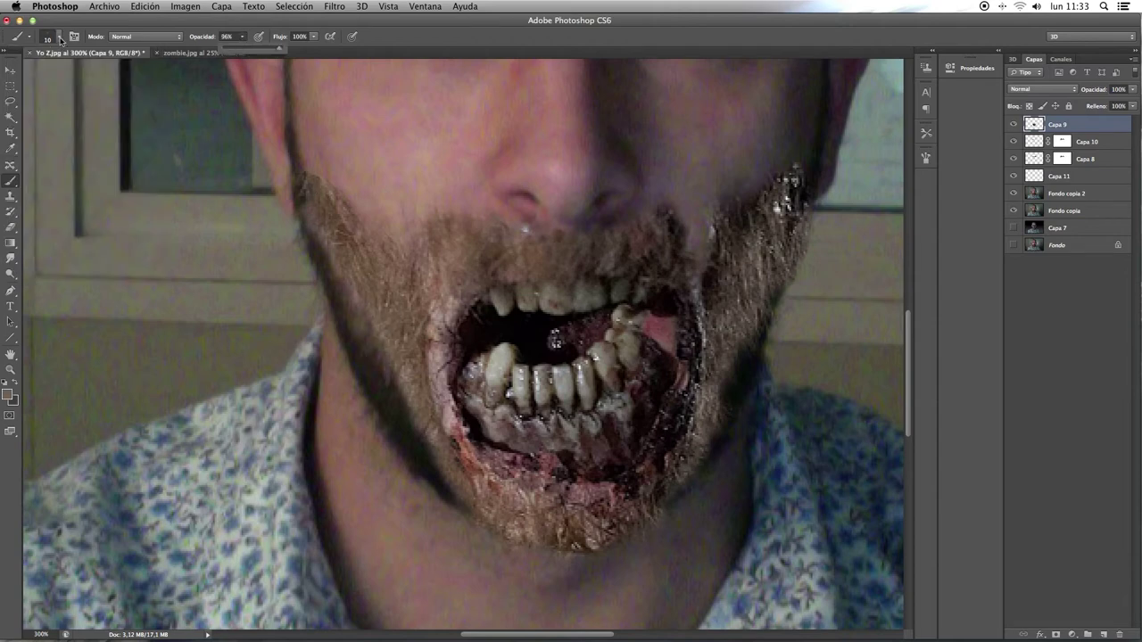
left_click(60, 40)
type("5")
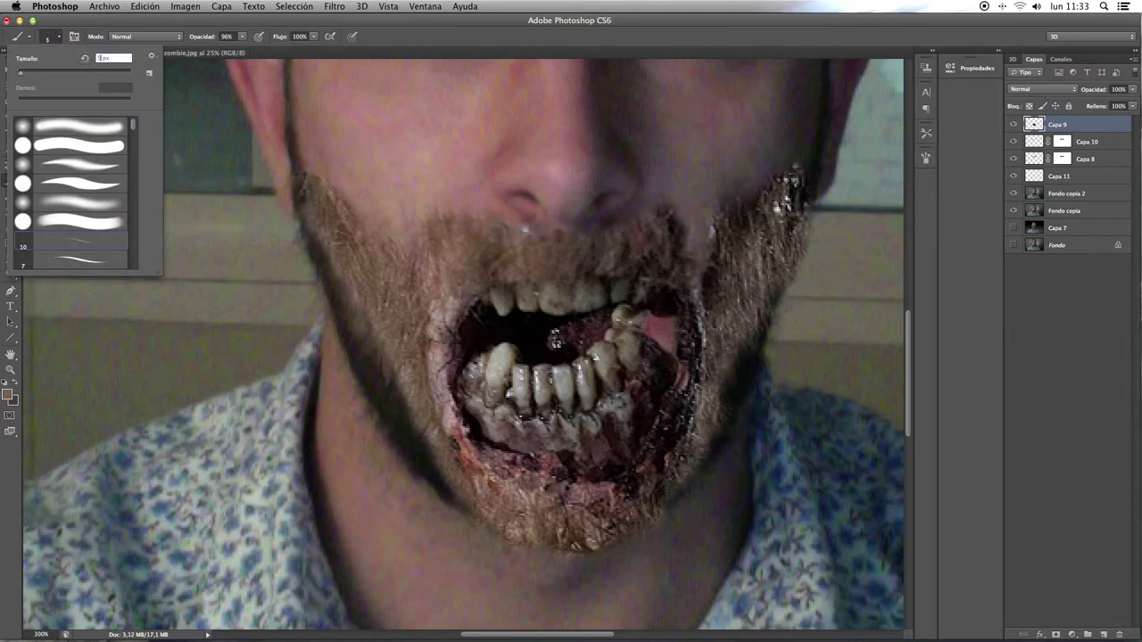
key("Return")
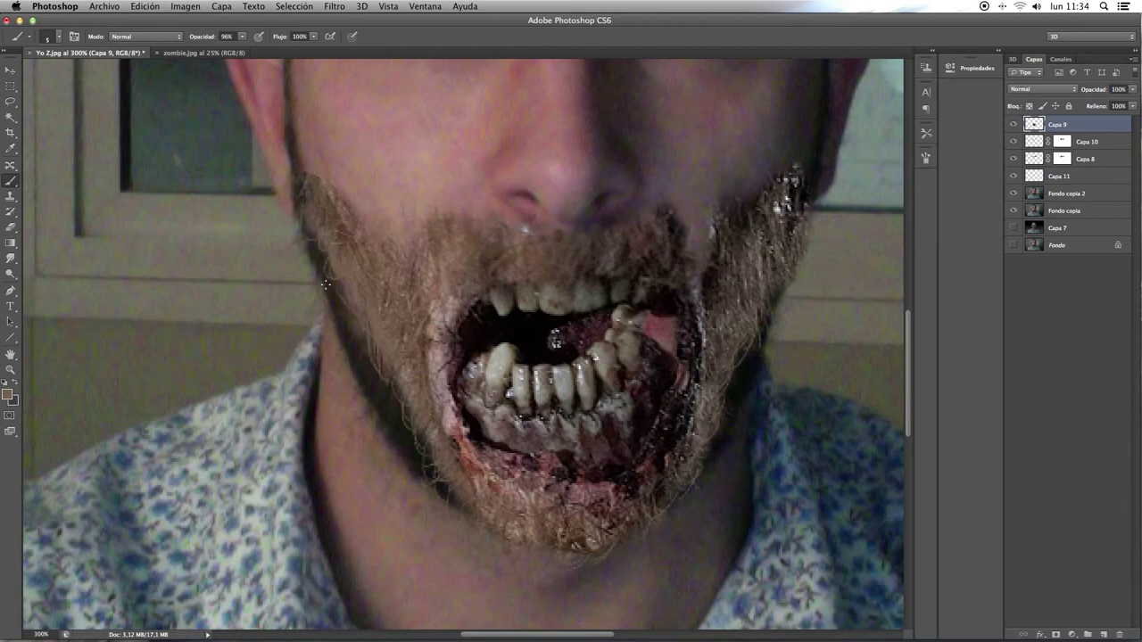
key("super+1")
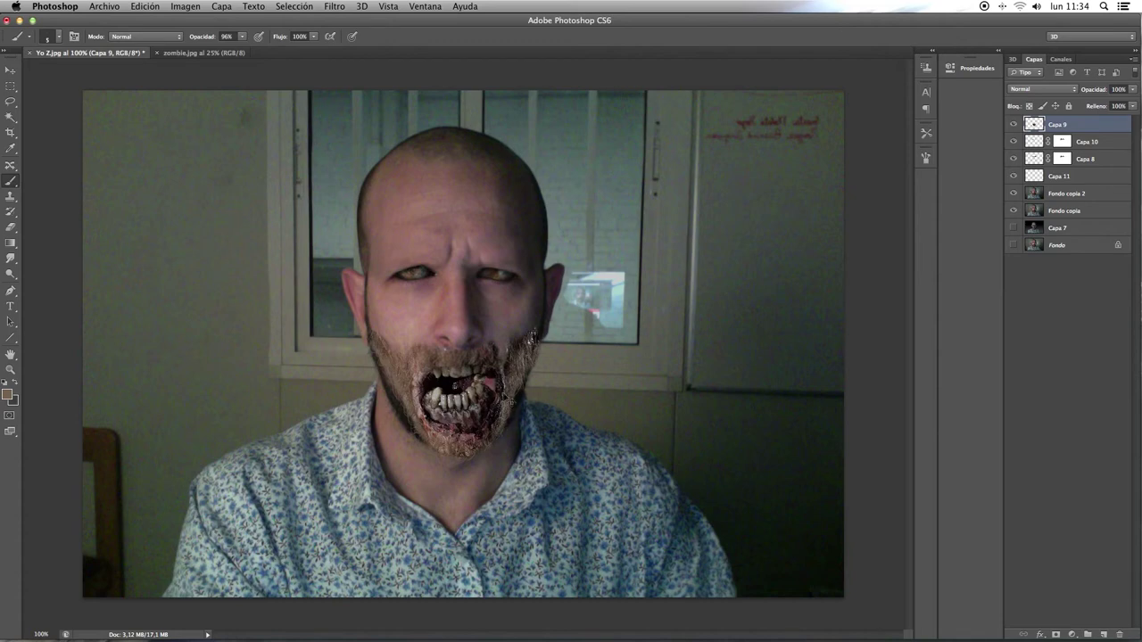
Step: Apply Hue/Saturation to the mouth layer: hue about -19, saturation about -18
key("ctrl+u")
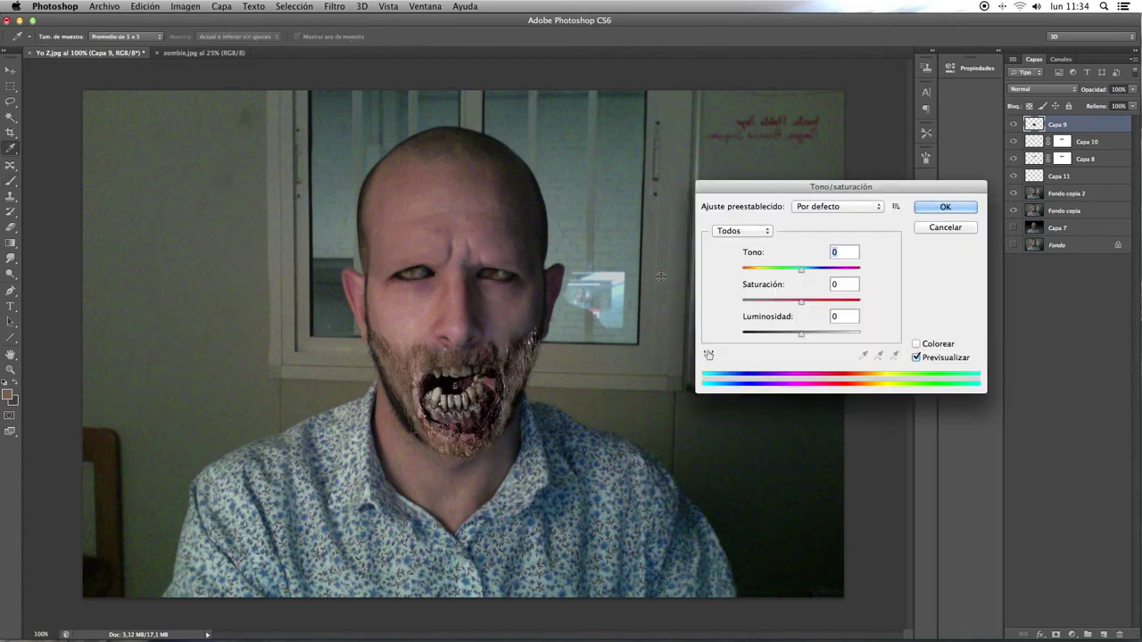
mouse_move(802, 300)
left_mouse_down()
mouse_move(774, 306)
mouse_move(791, 306)
mouse_move(789, 276)
left_mouse_up()
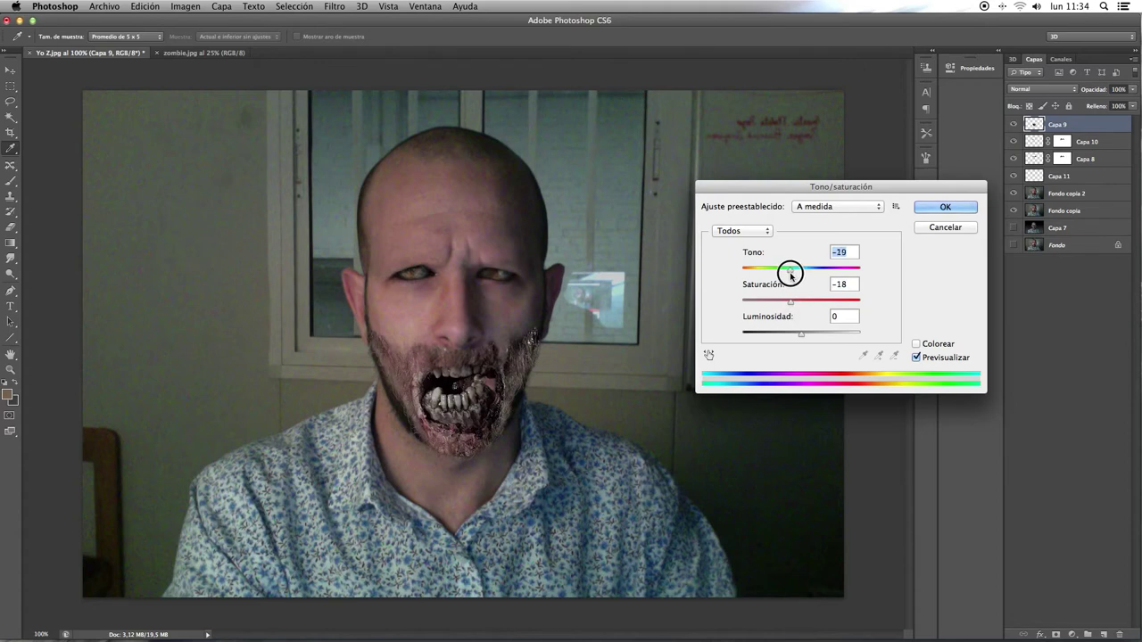
left_click_drag(789, 275, 794, 276)
left_click(945, 207)
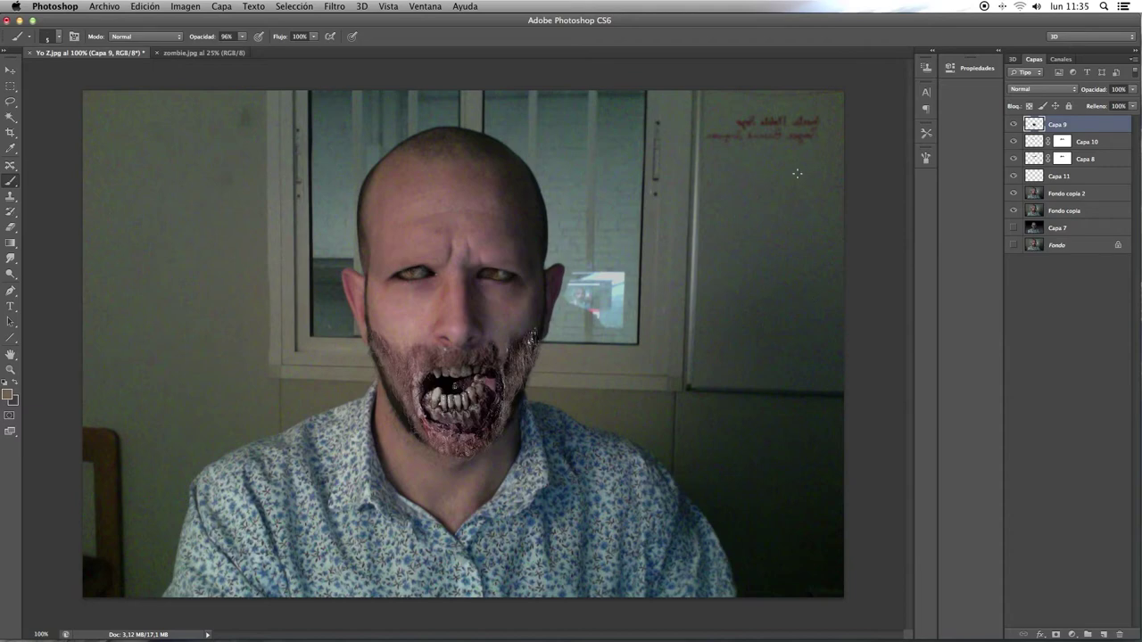
Step: Open the Abrir dialog in the Zombie folder and select Gene-PageAMC-credit-1.jpg
left_click(111, 6)
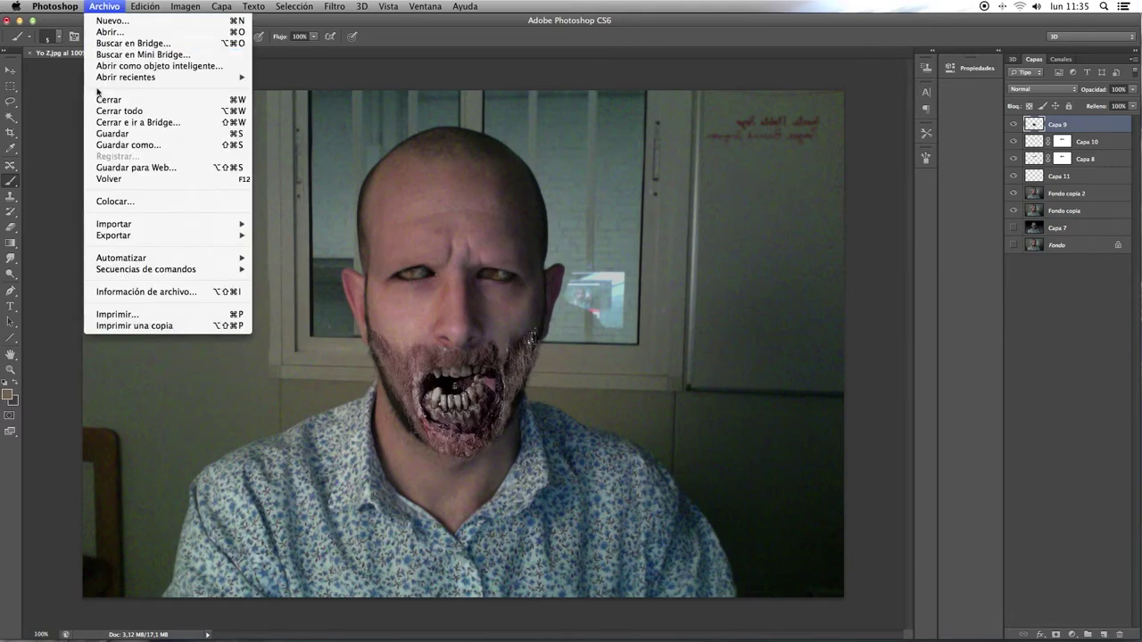
left_click(358, 104)
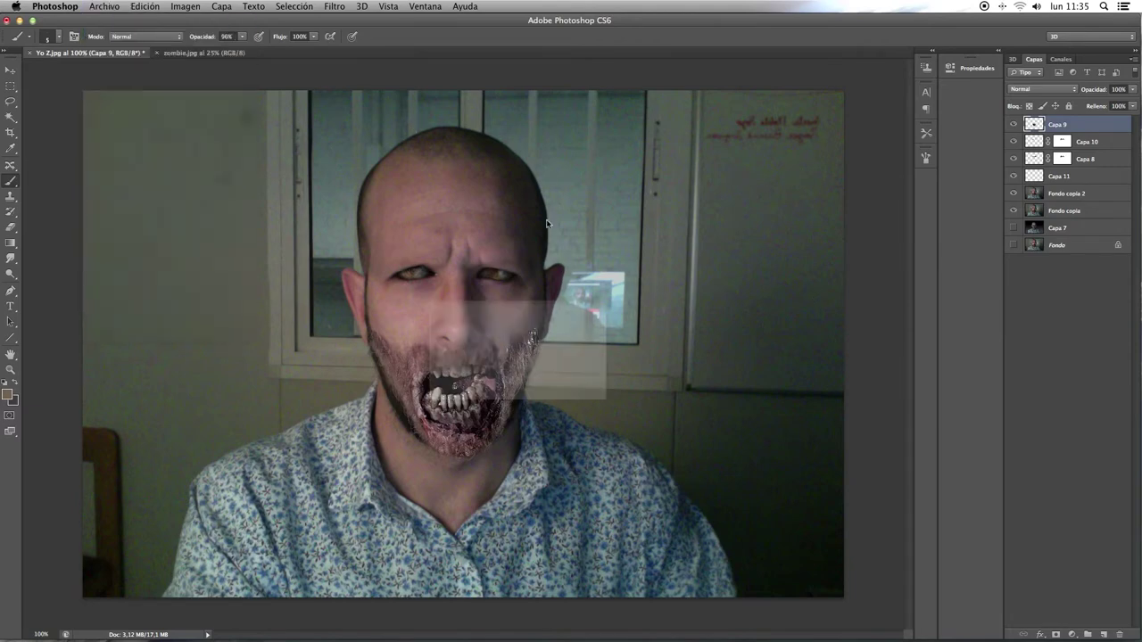
key("super+o")
left_click(295, 116)
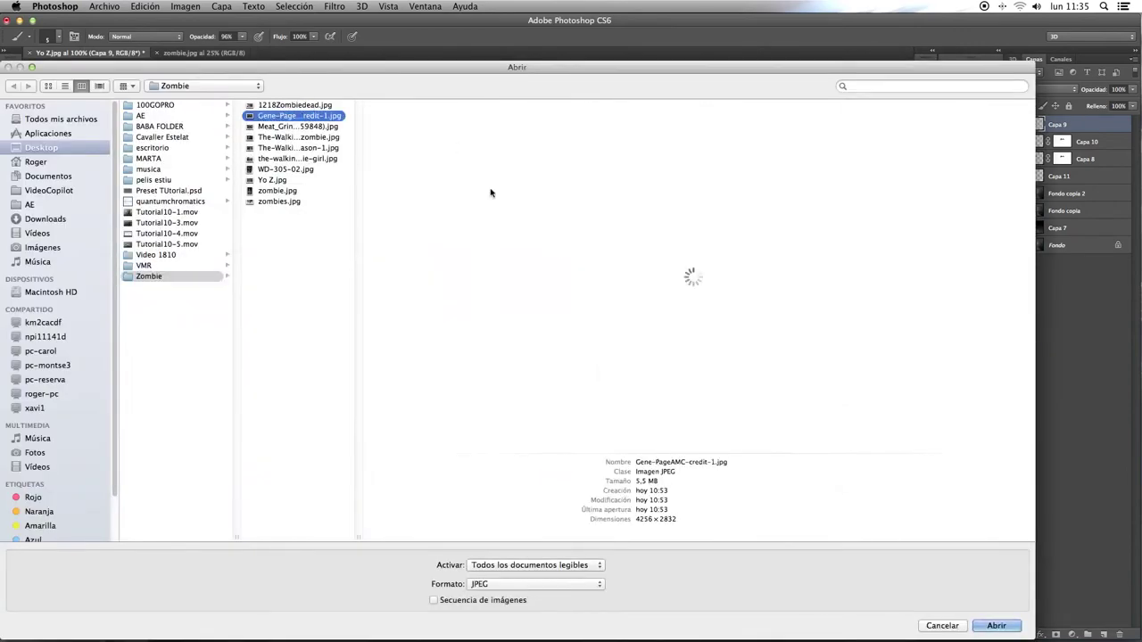
Step: Preview the Zombie folder images from the Meat Grinder zombie through WD-305-02.jpg and Yo Z.jpg
mouse_move(515, 73)
left_mouse_down()
mouse_move(473, 75)
mouse_move(227, 154)
mouse_move(617, 65)
left_mouse_up()
left_click(320, 118)
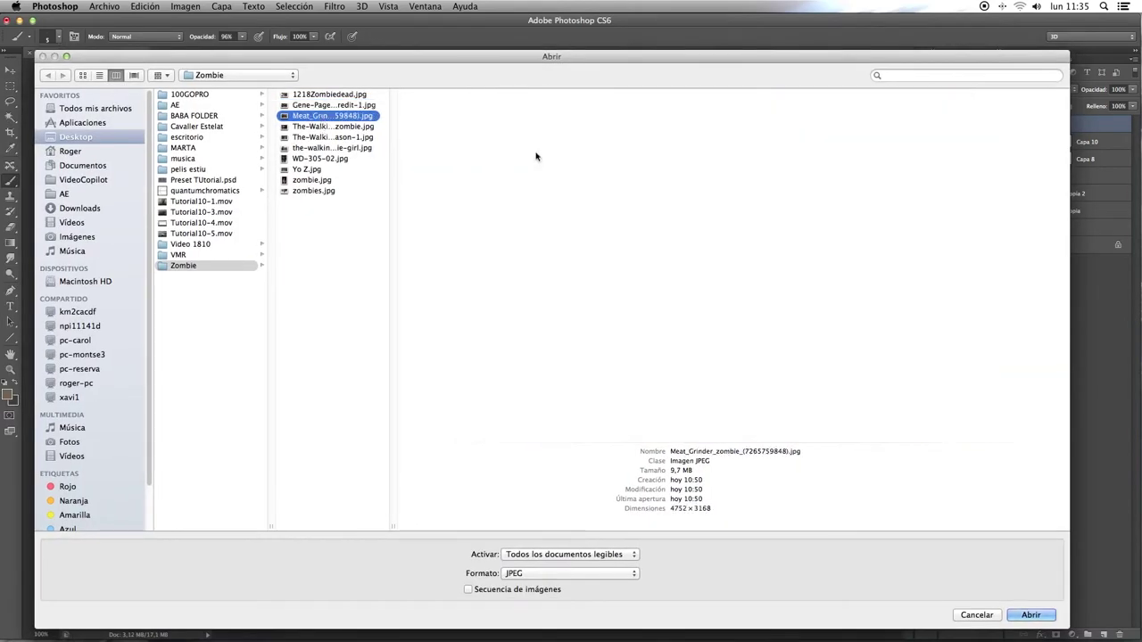
left_click(336, 130)
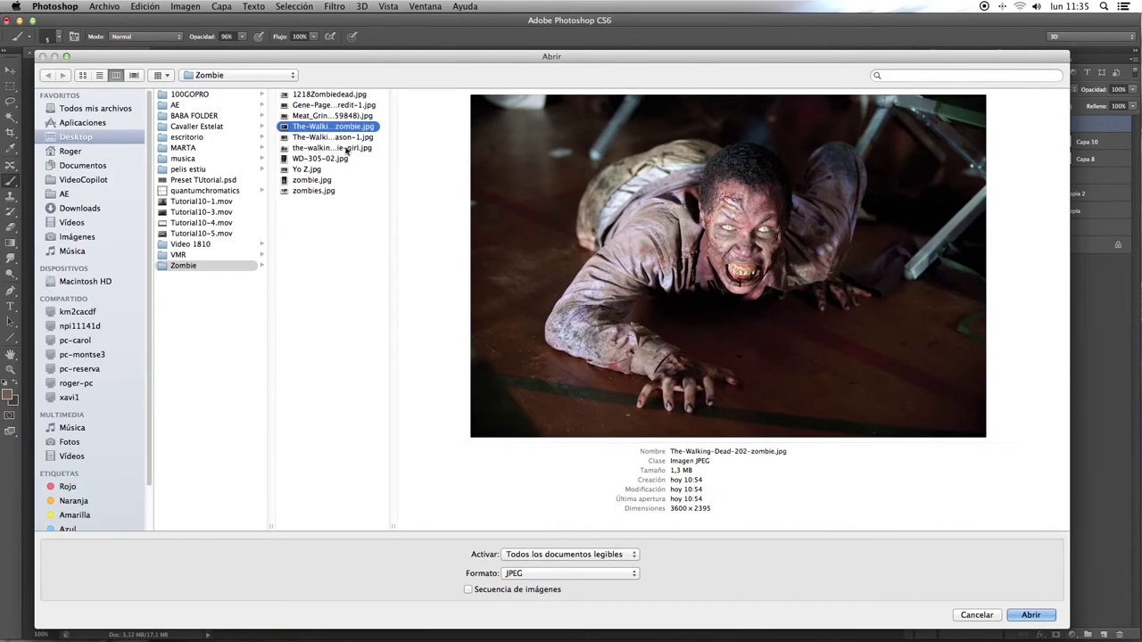
left_click(341, 139)
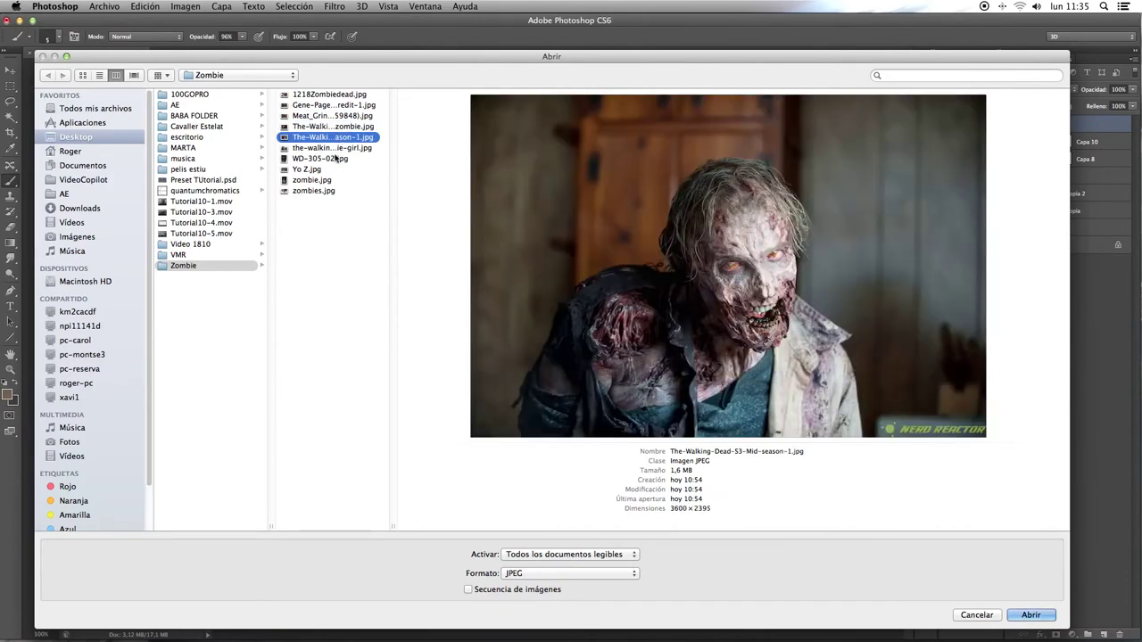
left_click(333, 148)
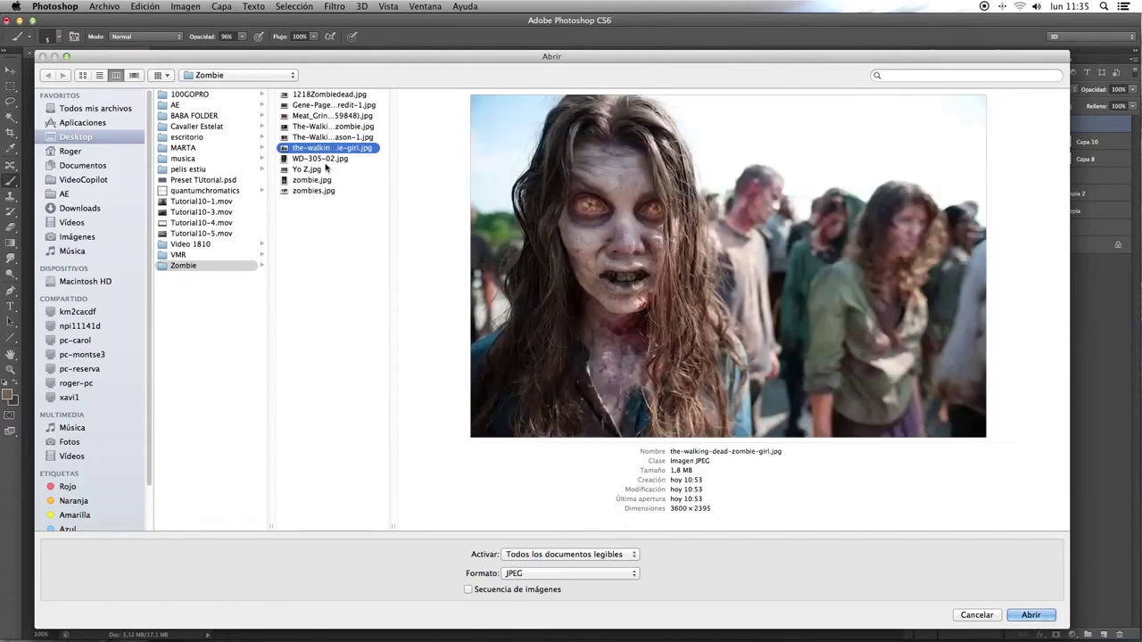
left_click(319, 159)
left_click(327, 169, "shift")
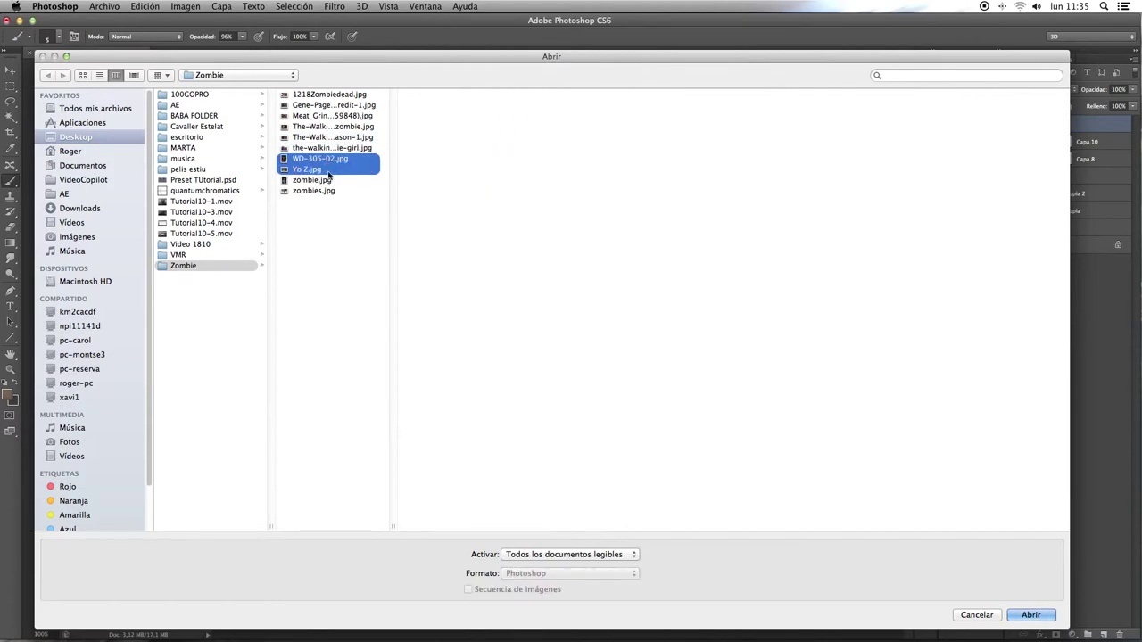
Step: Compare zombie.jpg, zombies.jpg and others, then open 1218Zombiedead.jpg
left_click(323, 181)
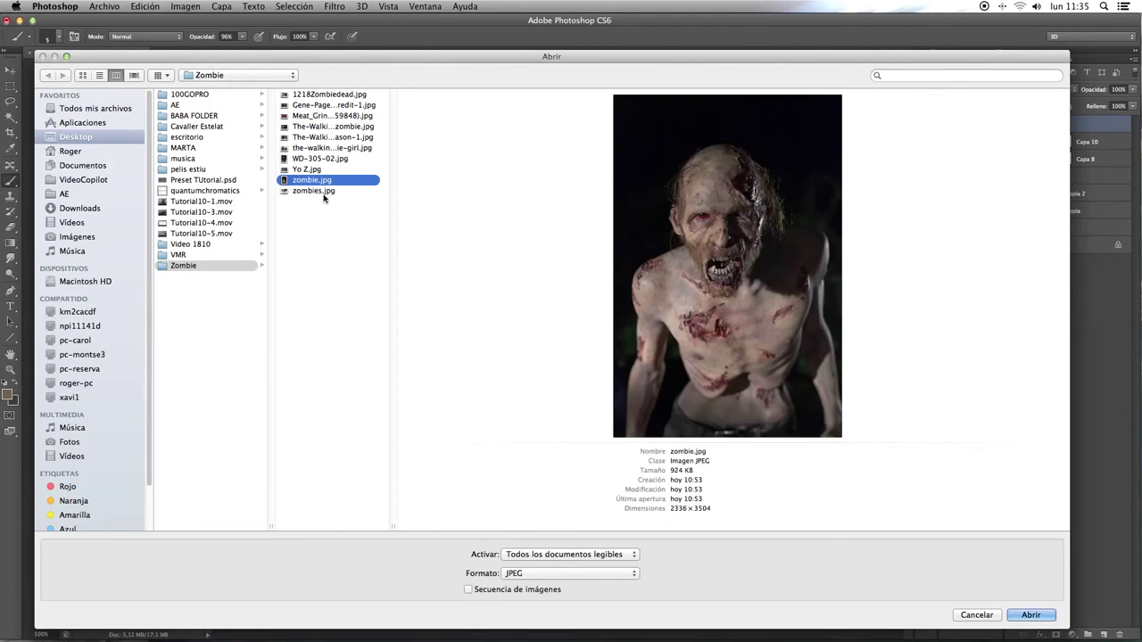
left_click(323, 191)
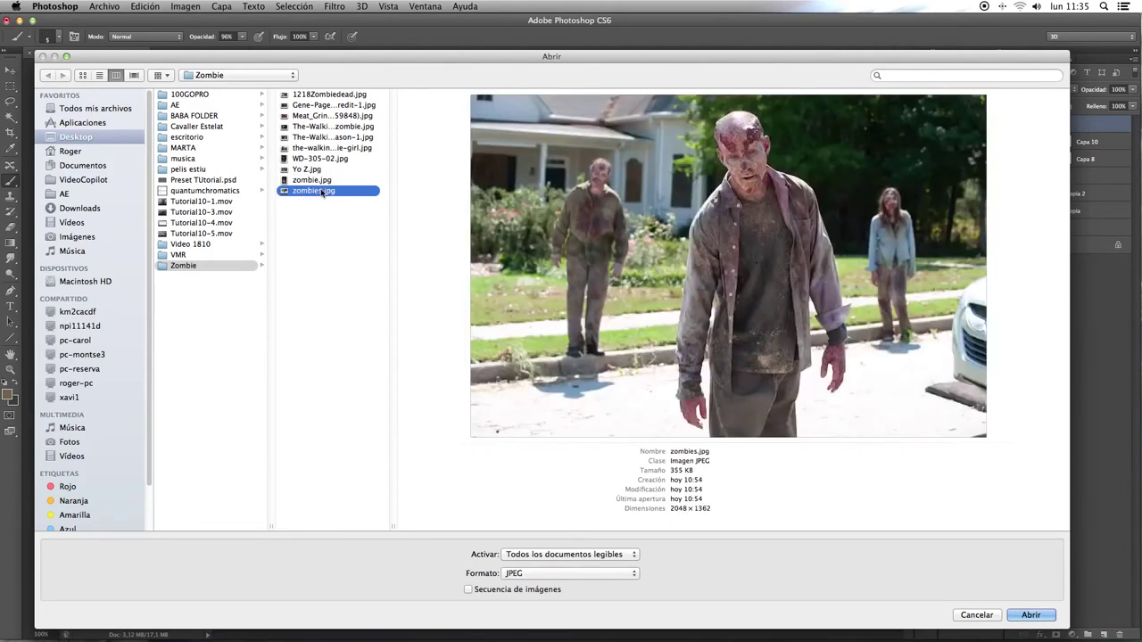
left_click(323, 105)
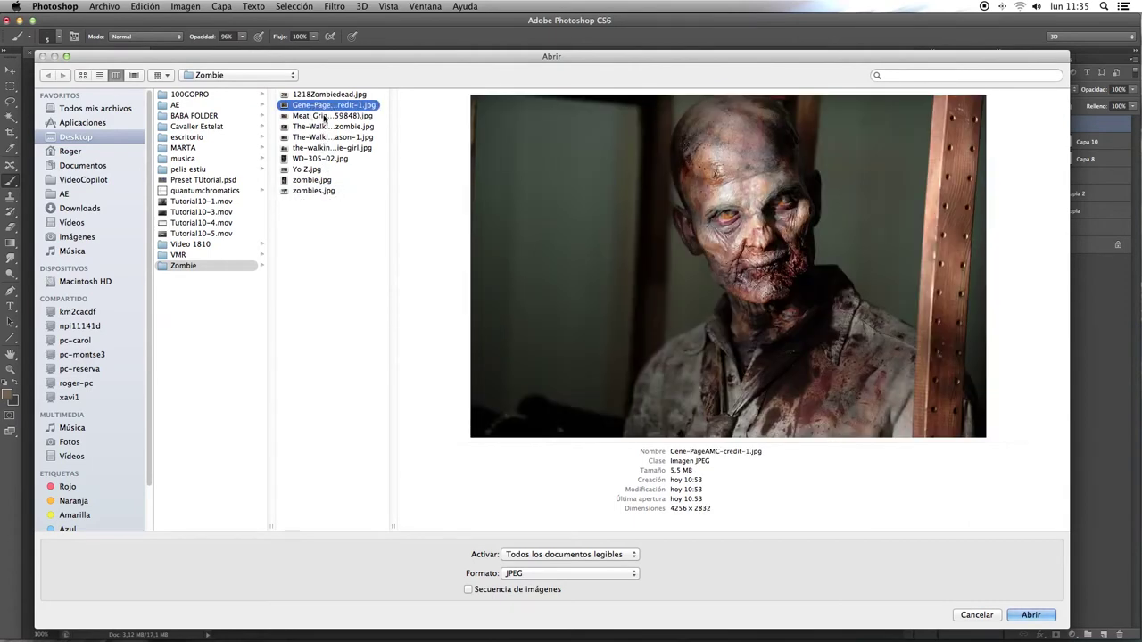
left_click(326, 116)
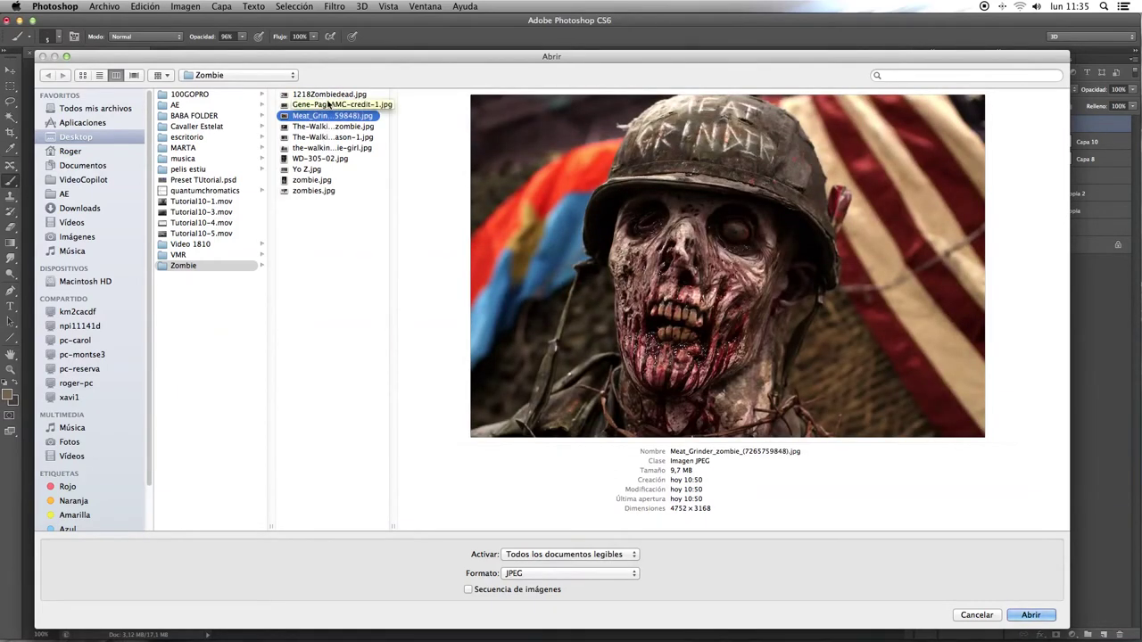
left_click(327, 104)
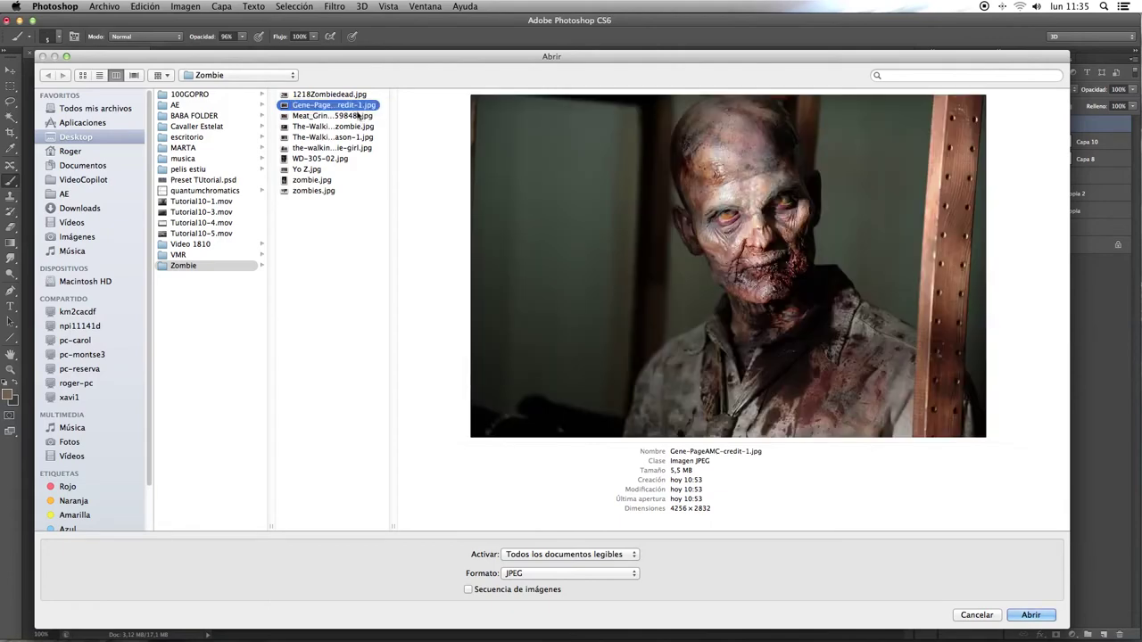
left_click(309, 95)
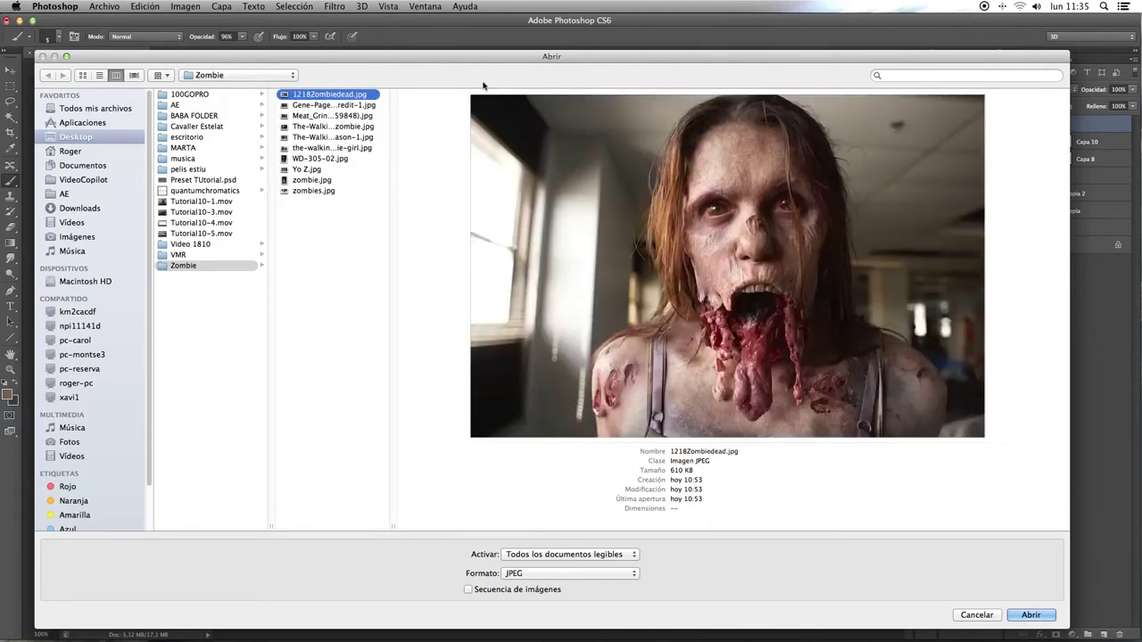
key("Escape")
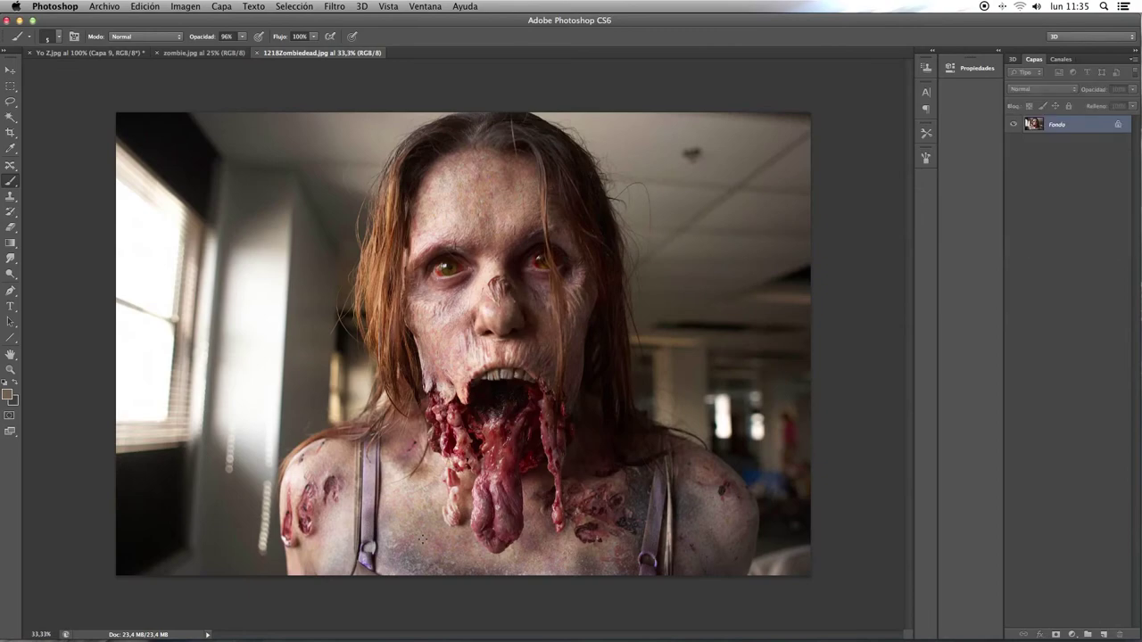
Step: Zoom 1218Zombiedead.jpg to 100% and pan to the shoulder wounds
key("super+plus")
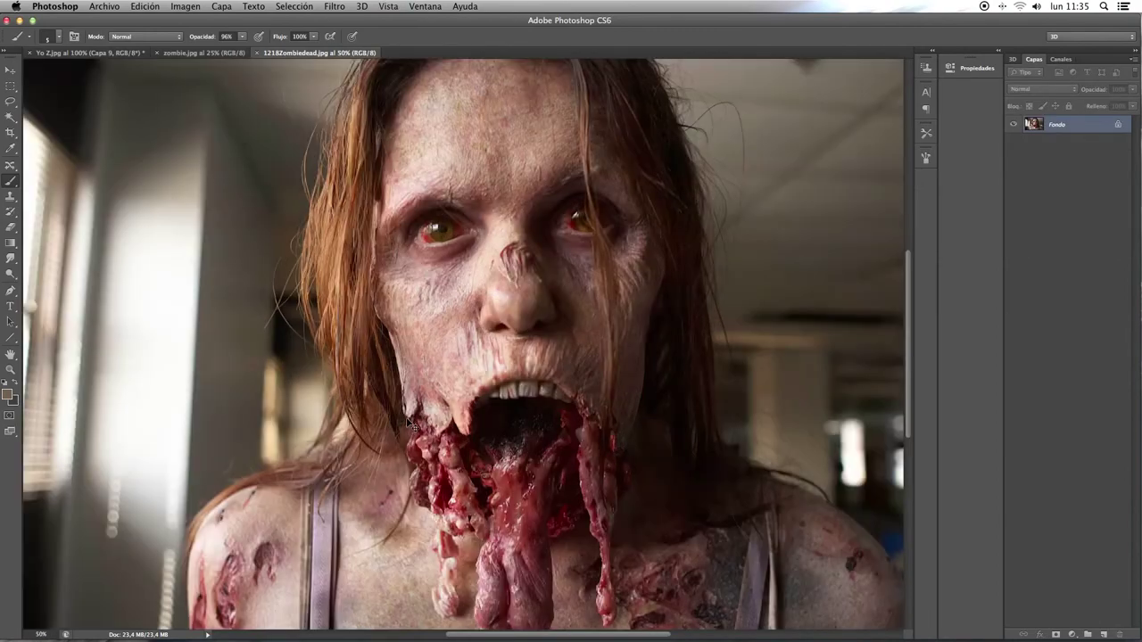
key("super+plus")
key("super+plus")
scroll(406, 417, "down", 10)
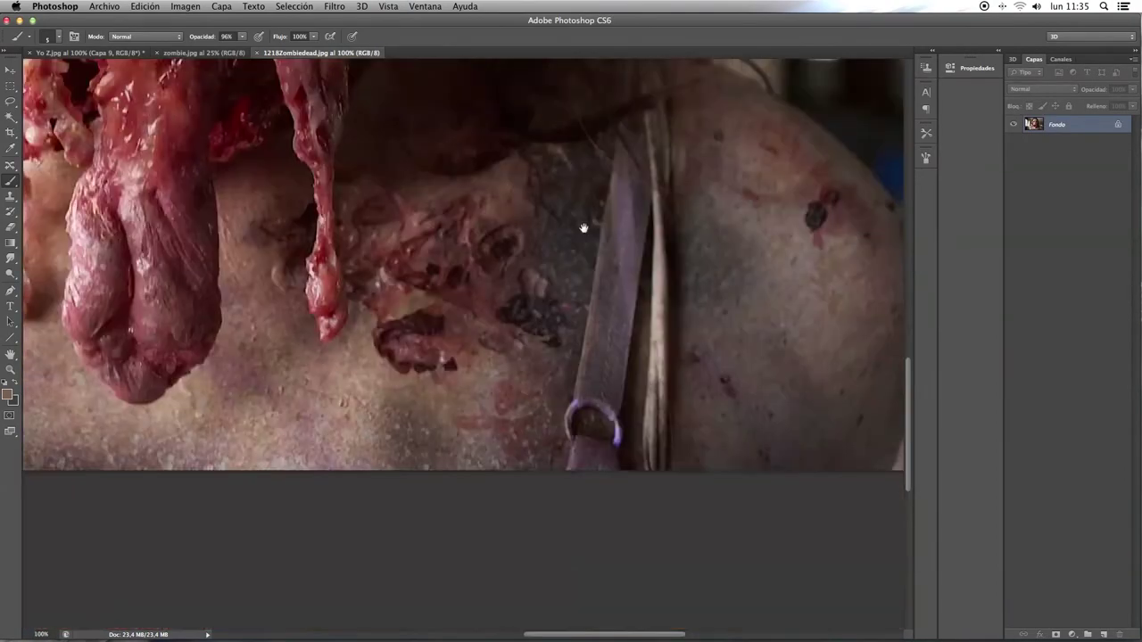
scroll(581, 227, "right", 5)
scroll(643, 535, "up", 1)
left_click_drag(631, 312, 746, 373)
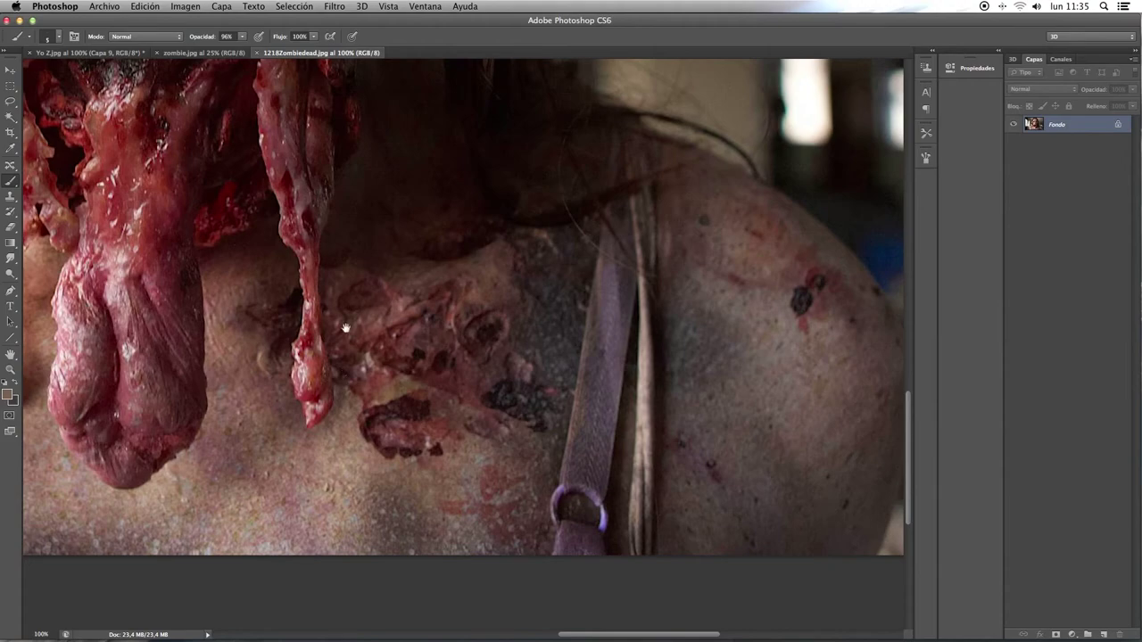
scroll(759, 334, "left", 5)
scroll(760, 333, "left", 4)
scroll(706, 326, "left", 7)
scroll(706, 329, "left", 1)
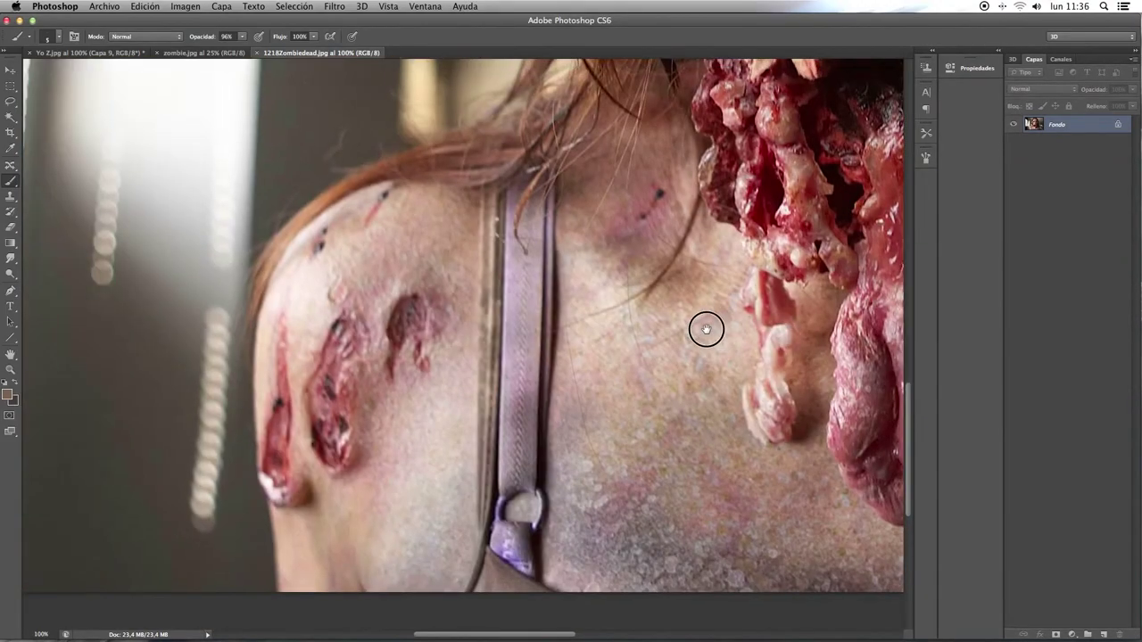
Step: Lasso around the two shoulder wounds and return to zombie.jpg
left_click(9, 101)
left_click_drag(331, 520, 332, 279)
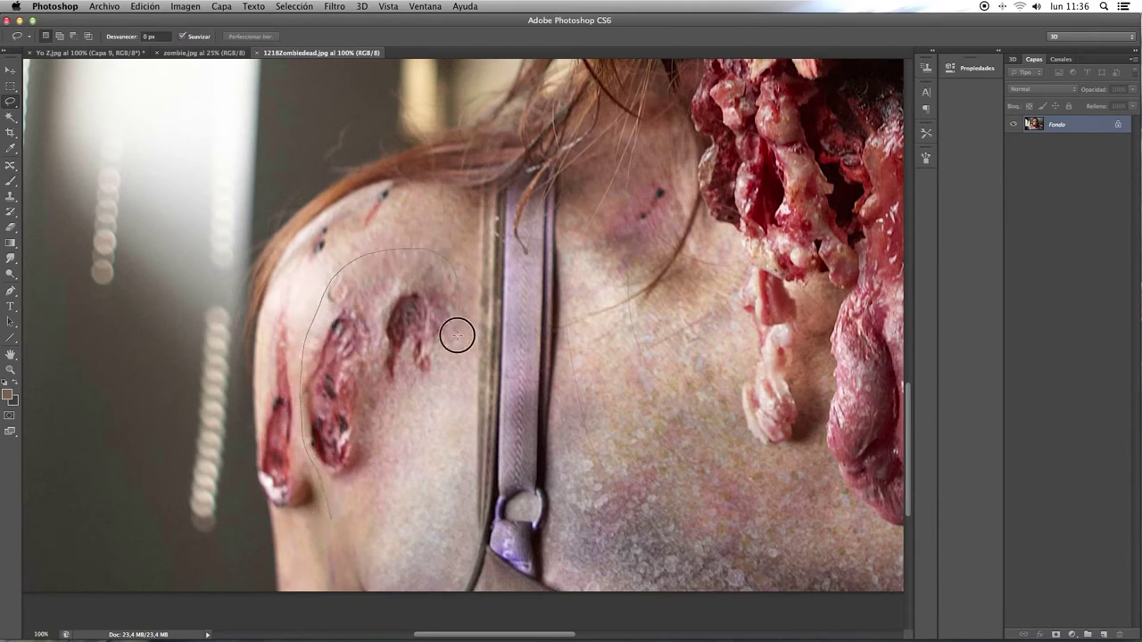
left_click_drag(332, 278, 355, 501)
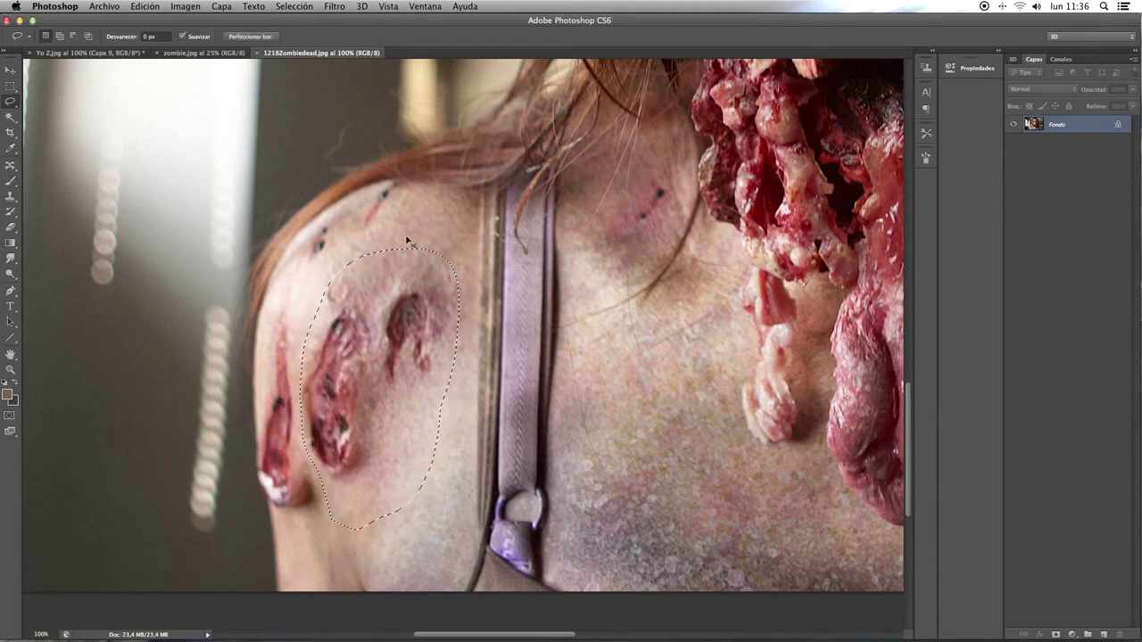
left_click(176, 54)
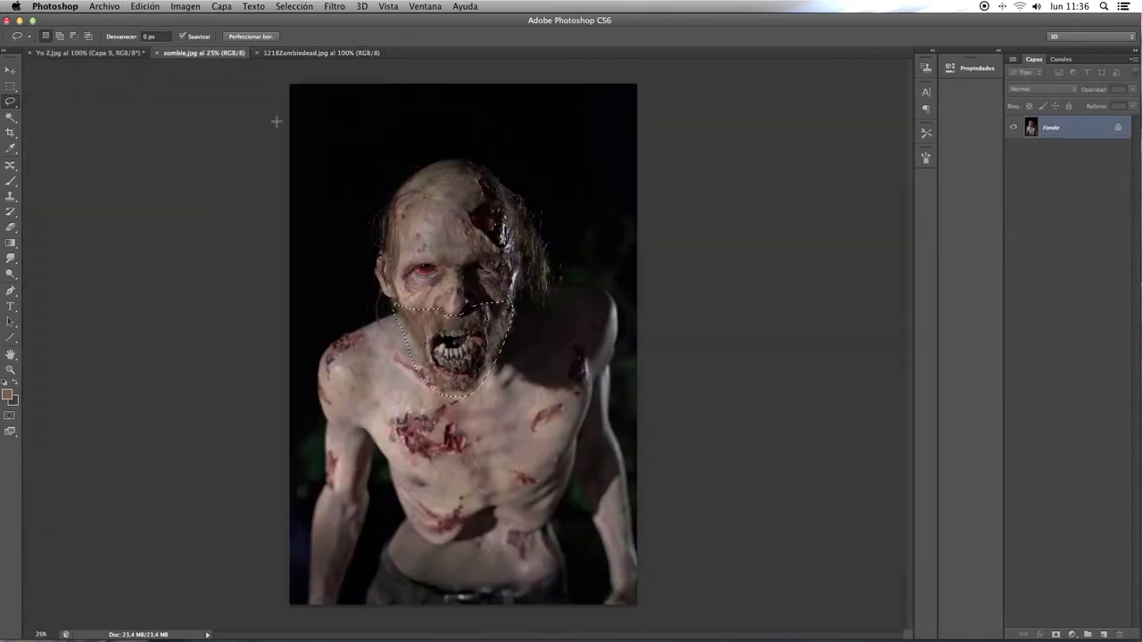
Step: Paste the shoulder-wound patch into Yo Z.jpg as Capa 12 and move it to the upper left
key("super+c")
left_click(124, 54)
key("super+v")
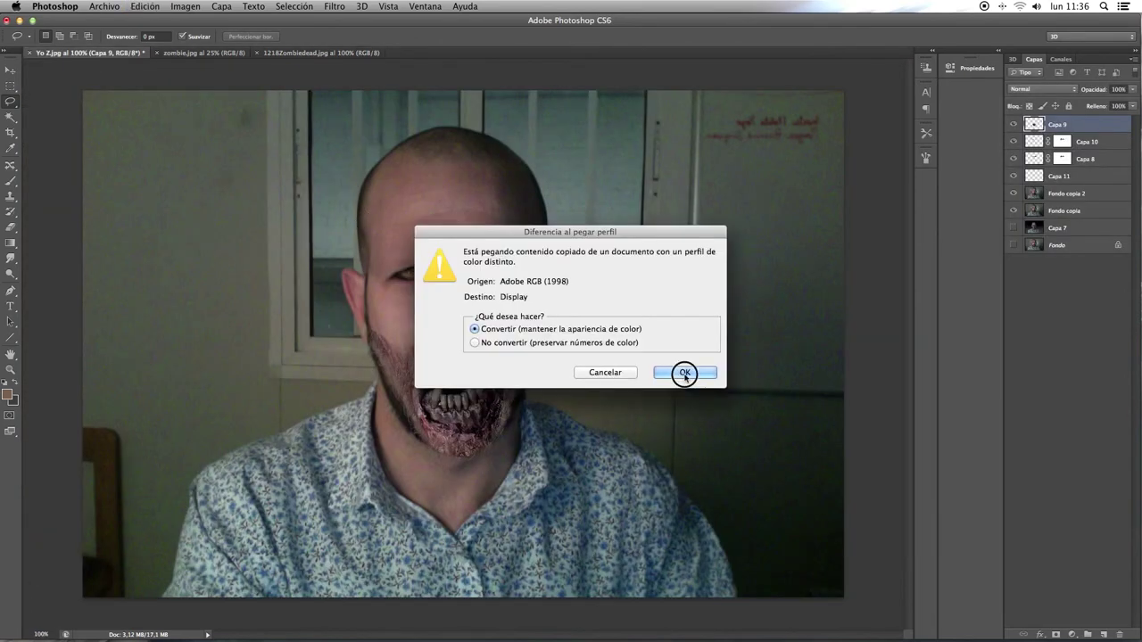
left_click(684, 373)
left_click(11, 69)
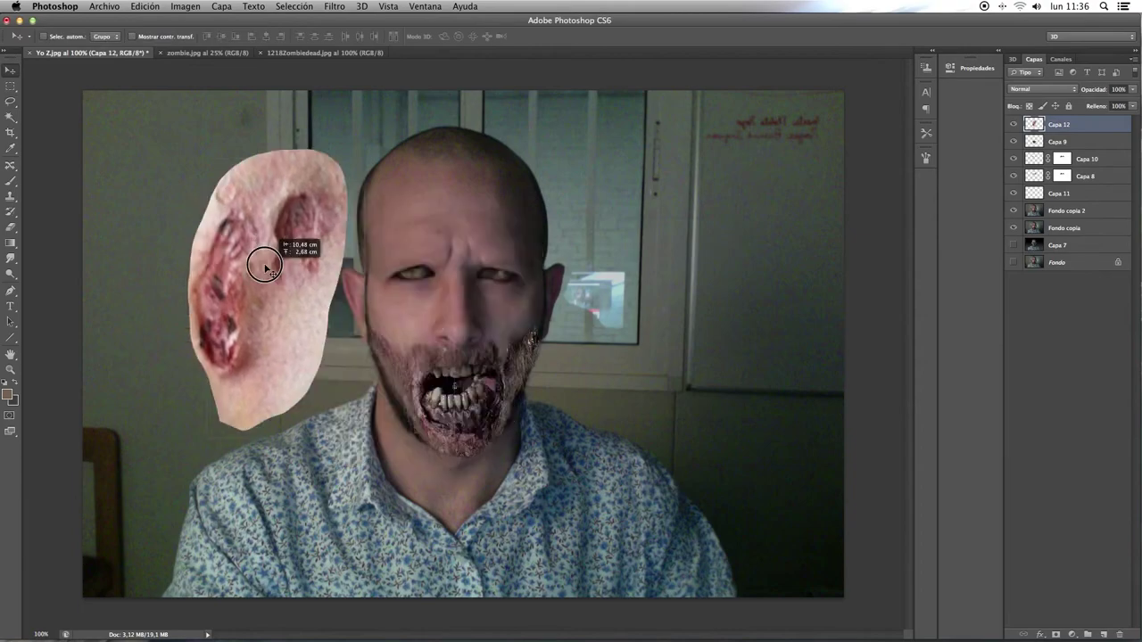
left_click_drag(454, 315, 218, 229)
Step: In 1218Zombiedead.jpg, dismiss the locked-layer warning and lasso the neck wounds below the torn mouth
left_click(325, 52)
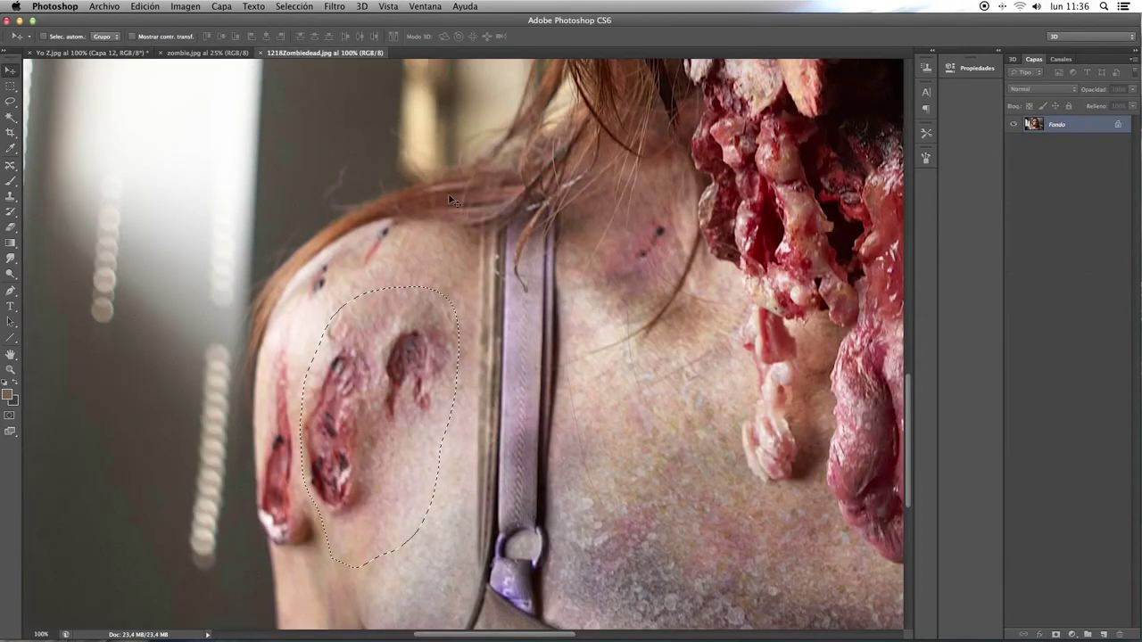
mouse_move(730, 375)
left_mouse_down()
mouse_move(438, 375)
mouse_move(806, 421)
left_mouse_up()
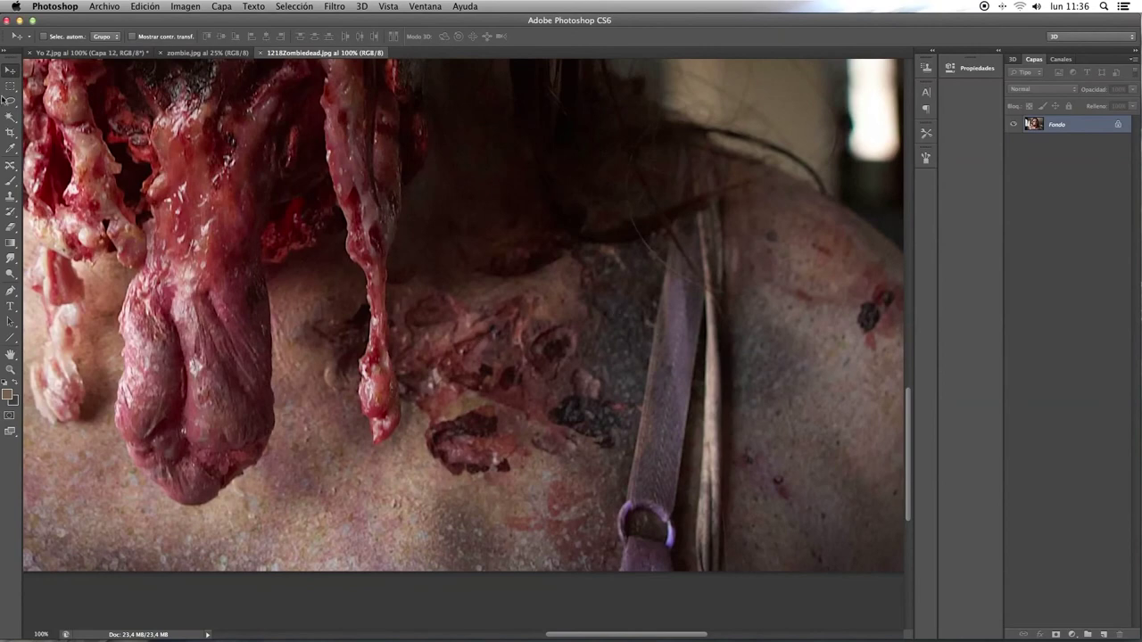
left_click(352, 485)
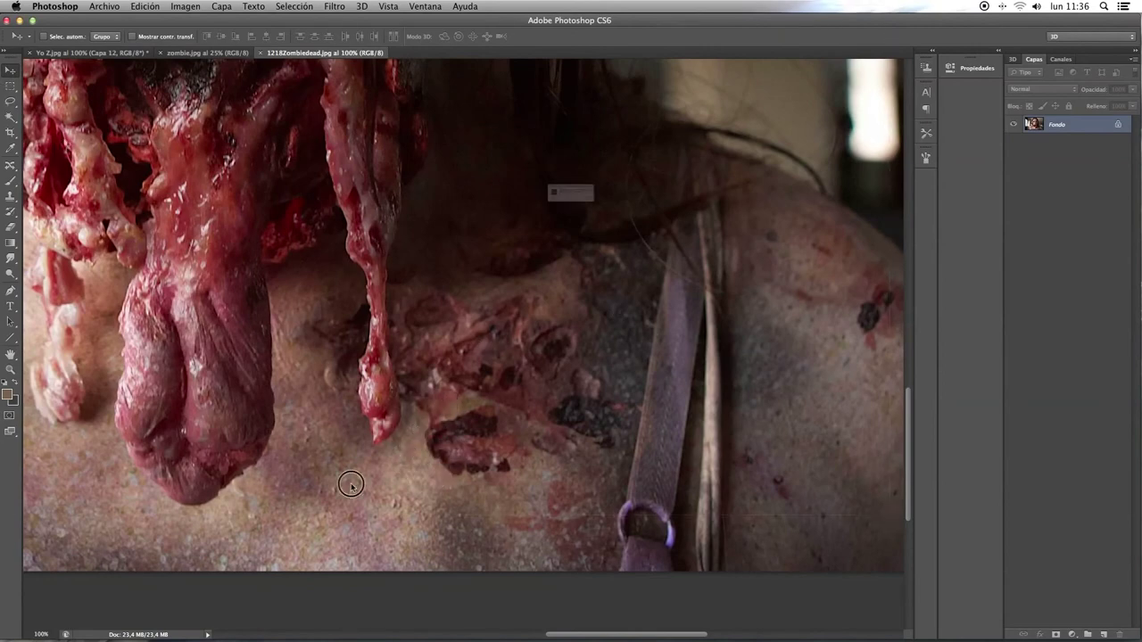
key("Return")
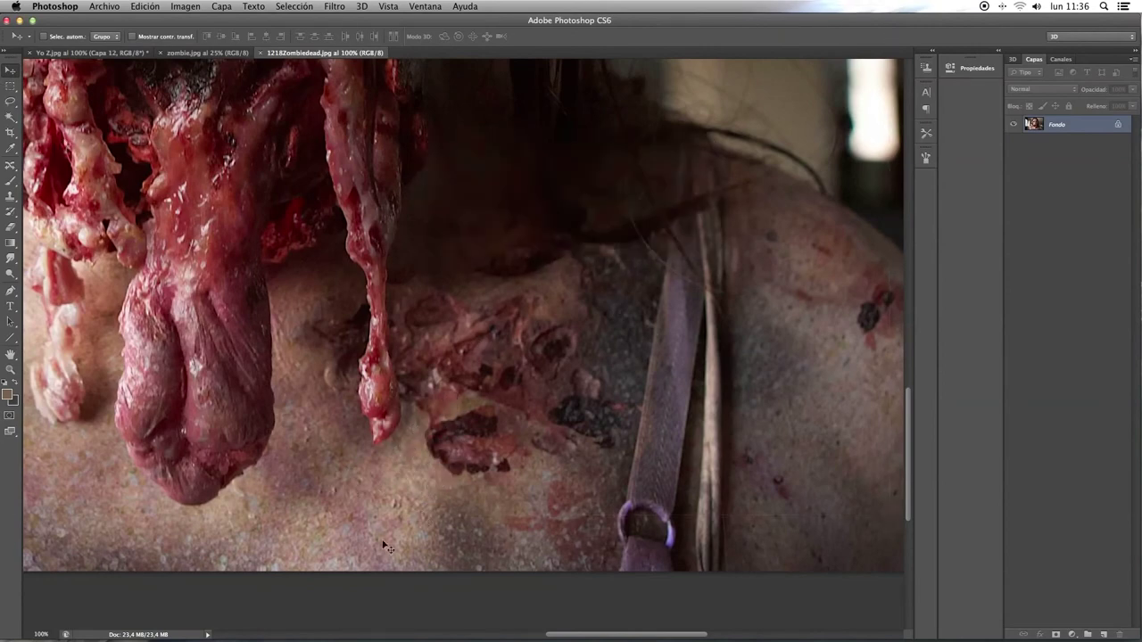
left_click(10, 101)
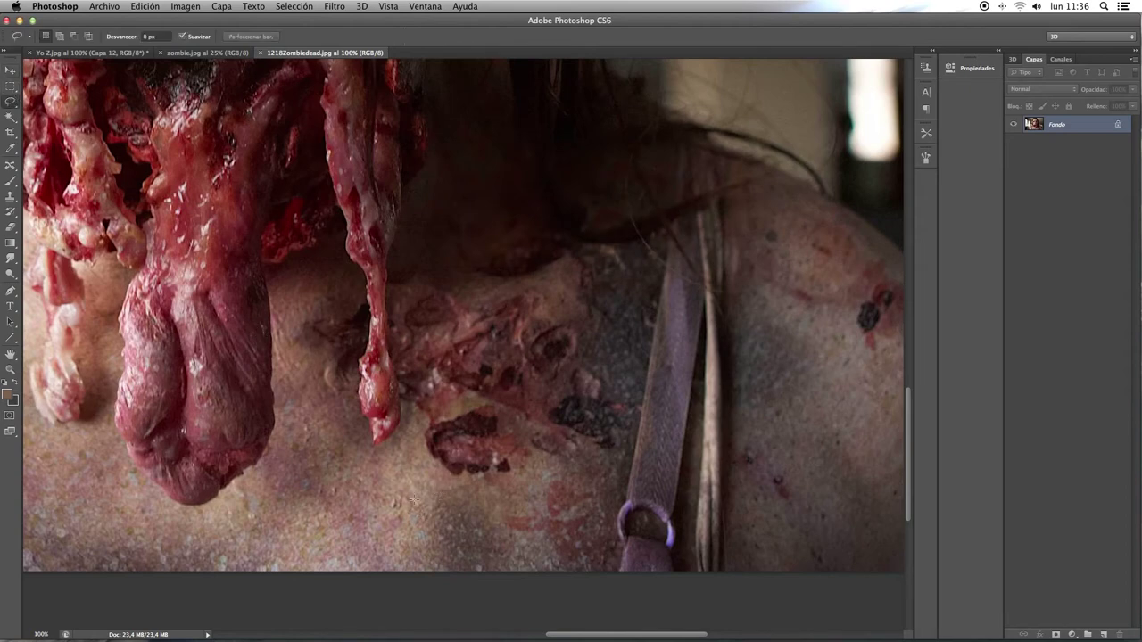
mouse_move(425, 418)
left_mouse_down()
mouse_move(467, 321)
mouse_move(530, 277)
mouse_move(602, 318)
mouse_move(541, 403)
mouse_move(539, 475)
left_mouse_up()
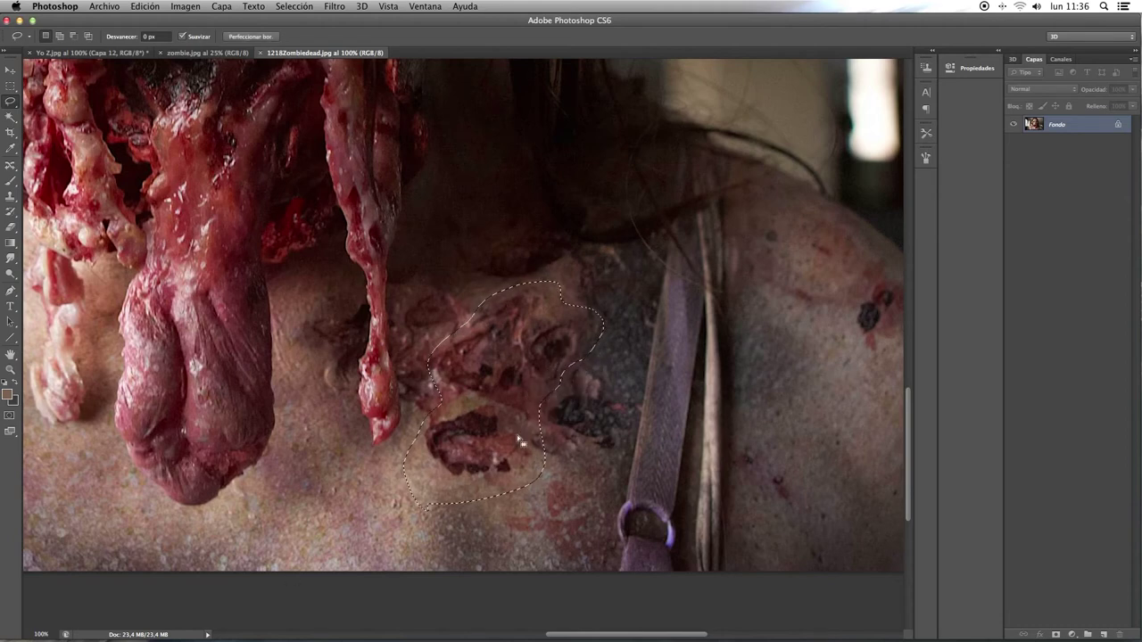
left_click(229, 55)
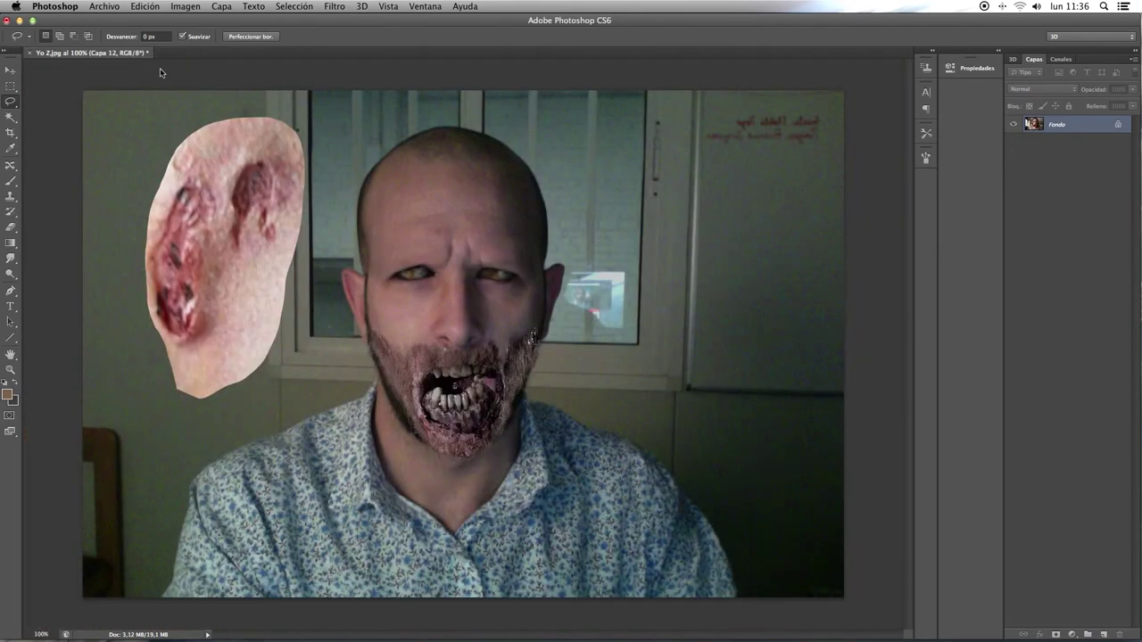
Step: Paste the neck wounds as Capa 13 and warp the patch into a curve
key("super+v")
key("Return")
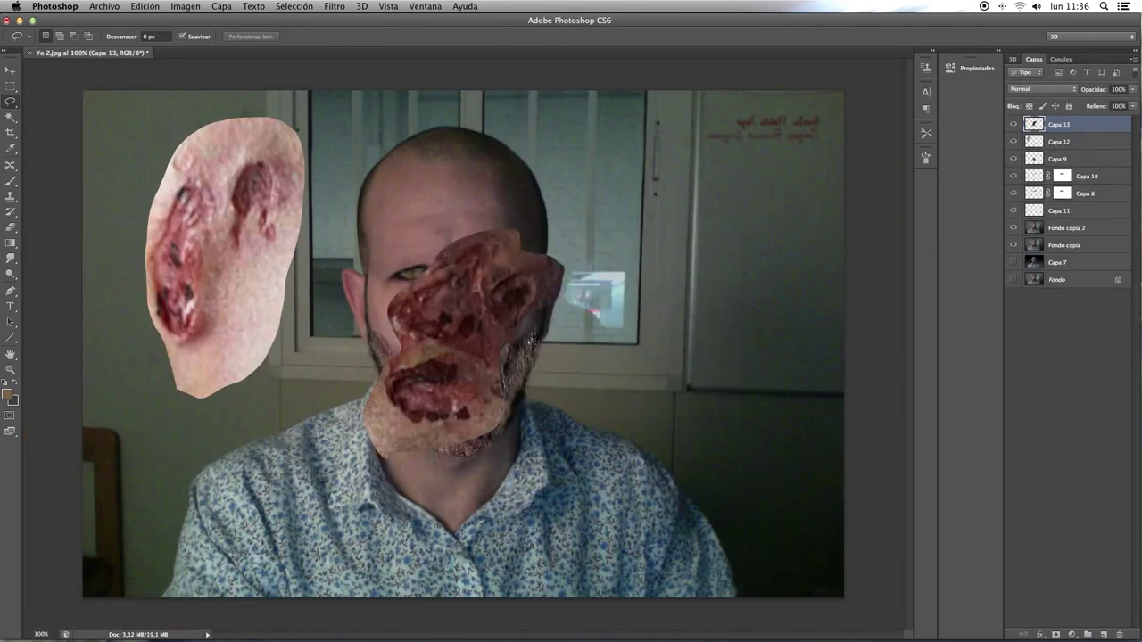
key("v")
mouse_move(480, 327)
left_mouse_down()
mouse_move(536, 255)
mouse_move(639, 243)
left_mouse_up()
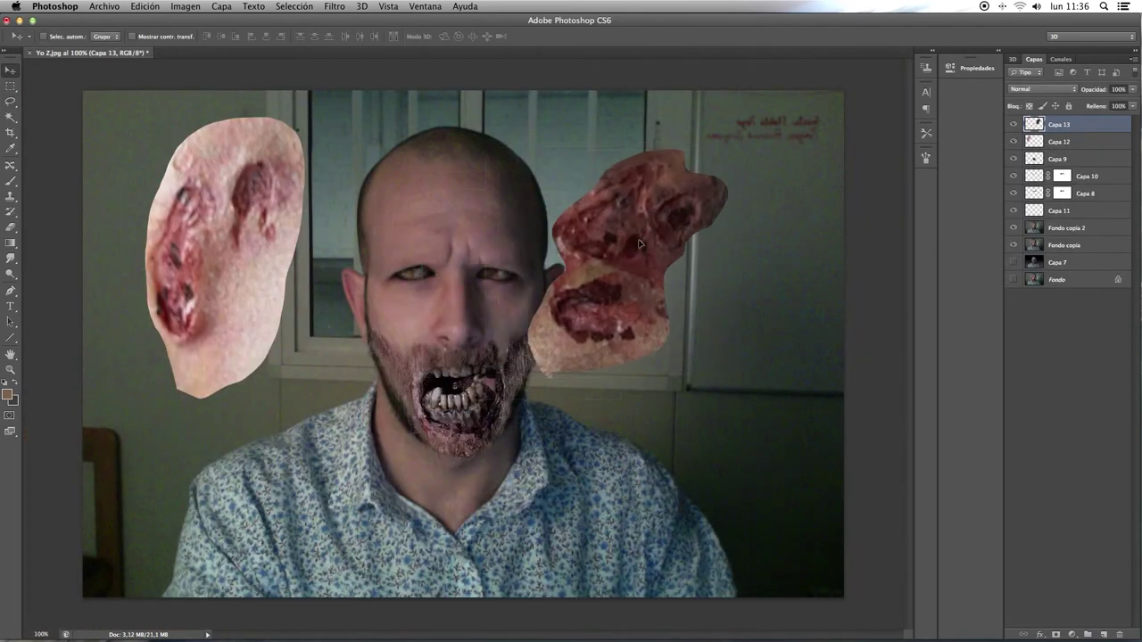
key("super+t")
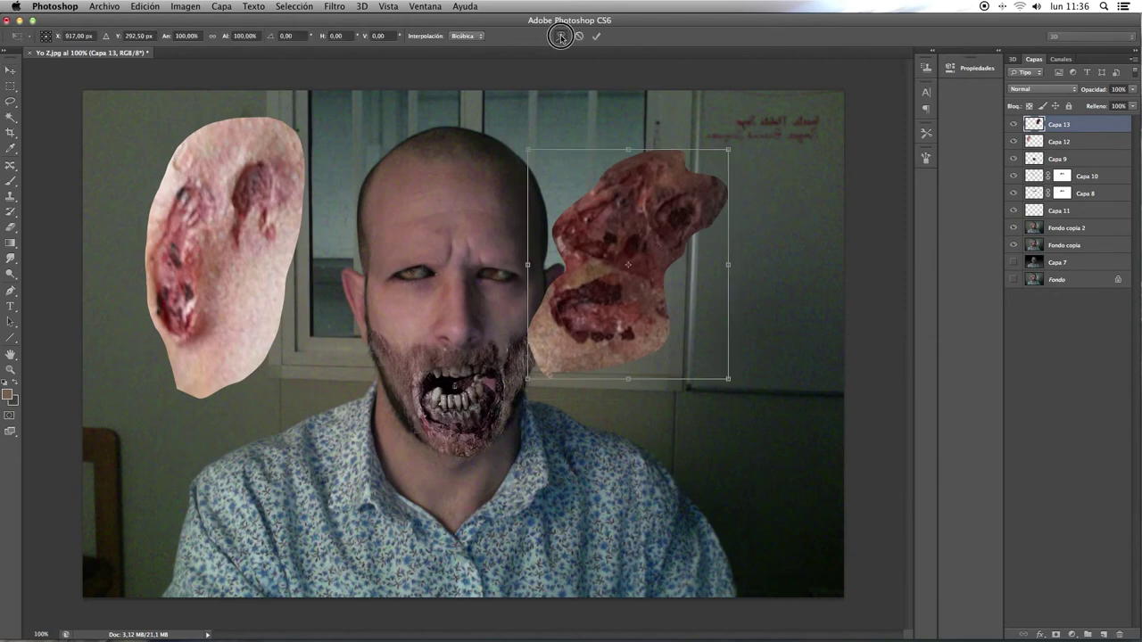
left_click(561, 36)
left_click_drag(534, 161, 464, 200)
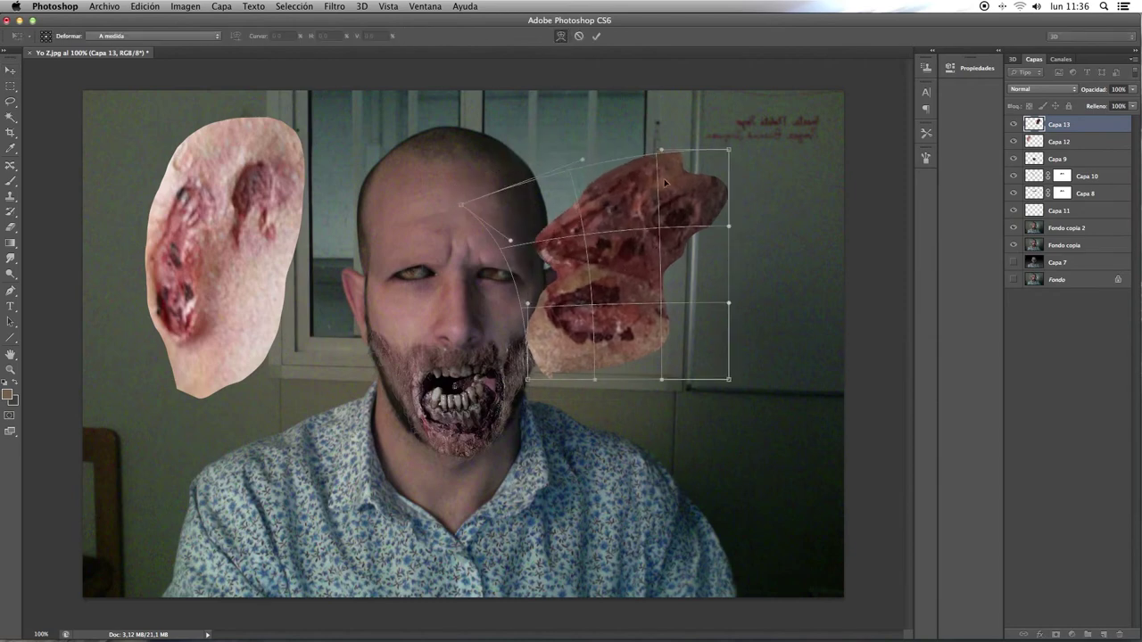
left_click_drag(723, 152, 525, 215)
mouse_move(590, 184)
left_mouse_down()
mouse_move(648, 185)
mouse_move(607, 218)
left_mouse_up()
mouse_move(669, 339)
left_mouse_down()
mouse_move(686, 341)
mouse_move(570, 244)
mouse_move(566, 196)
left_mouse_up()
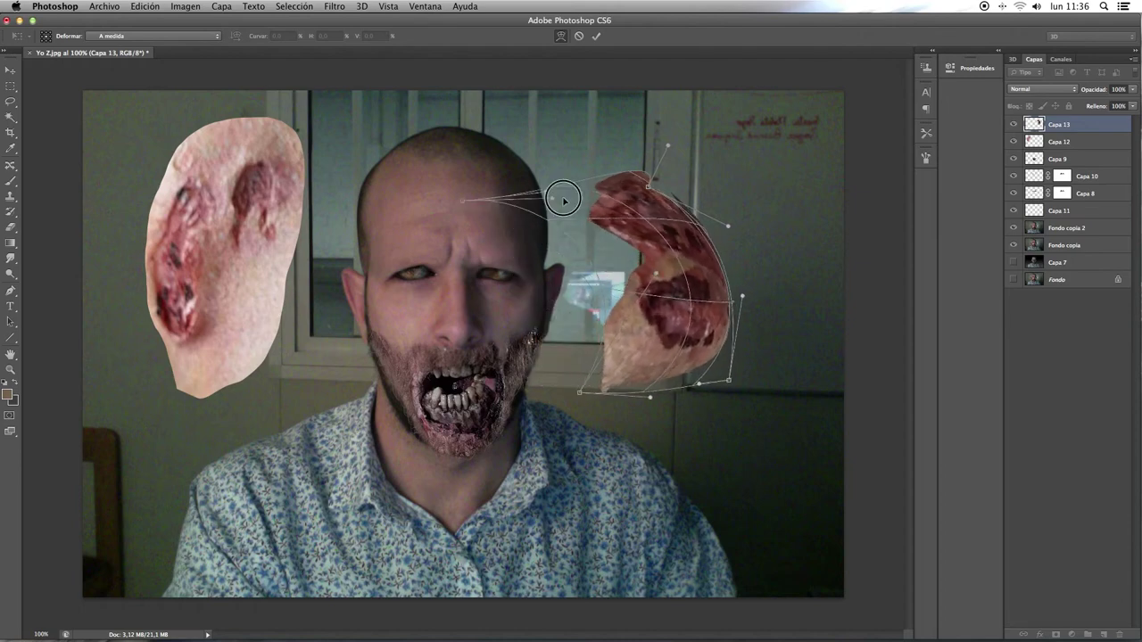
mouse_move(601, 289)
left_mouse_down()
mouse_move(607, 352)
mouse_move(629, 396)
mouse_move(669, 226)
left_mouse_up()
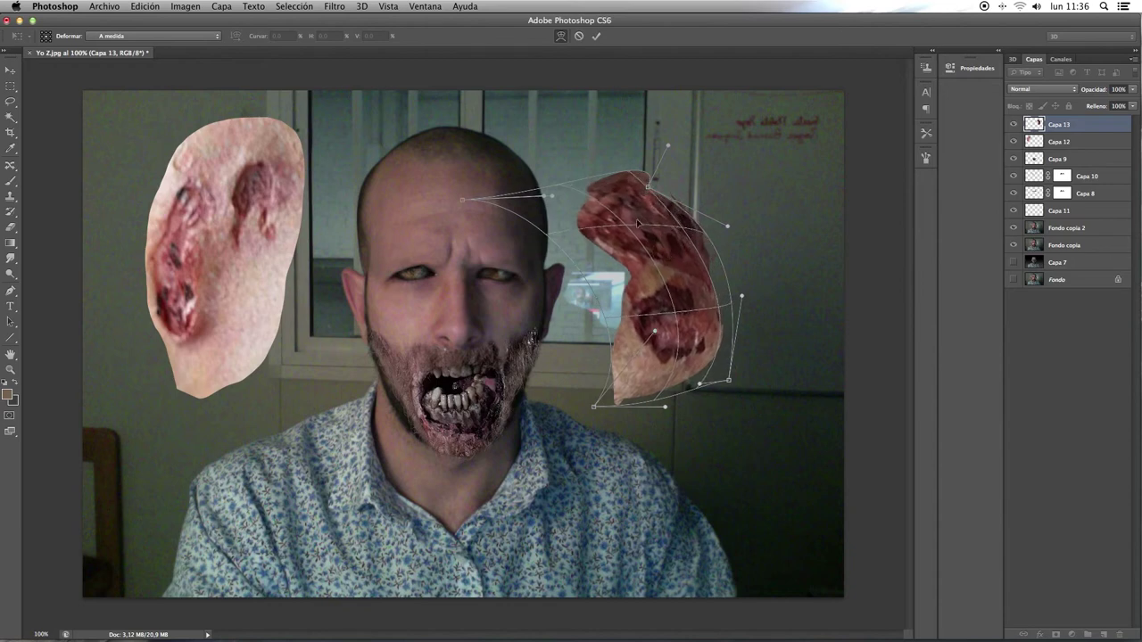
key("Return")
Step: Shrink Capa 13 to about 76% and place it over the forehead's right side
key("ctrl+t")
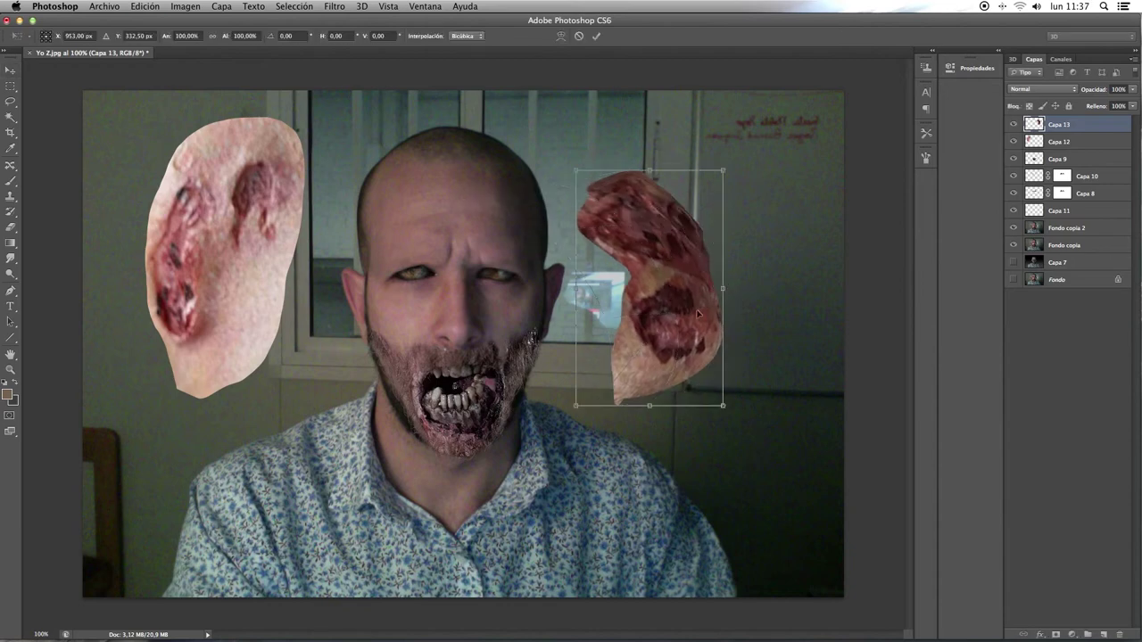
left_click_drag(727, 408, 647, 365)
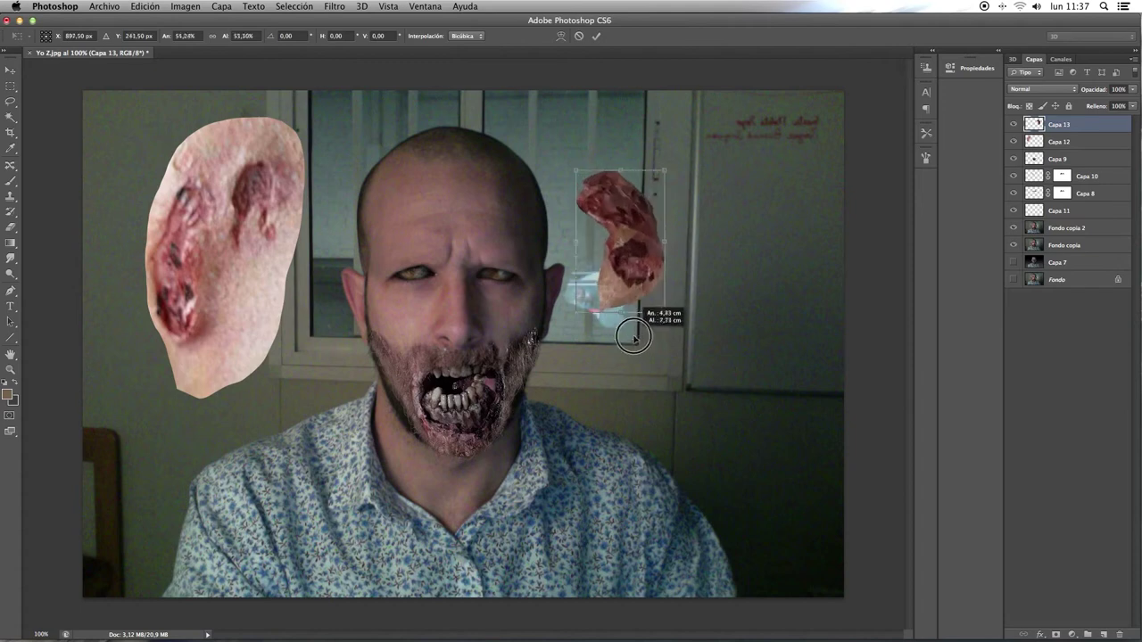
left_click_drag(659, 293, 521, 253)
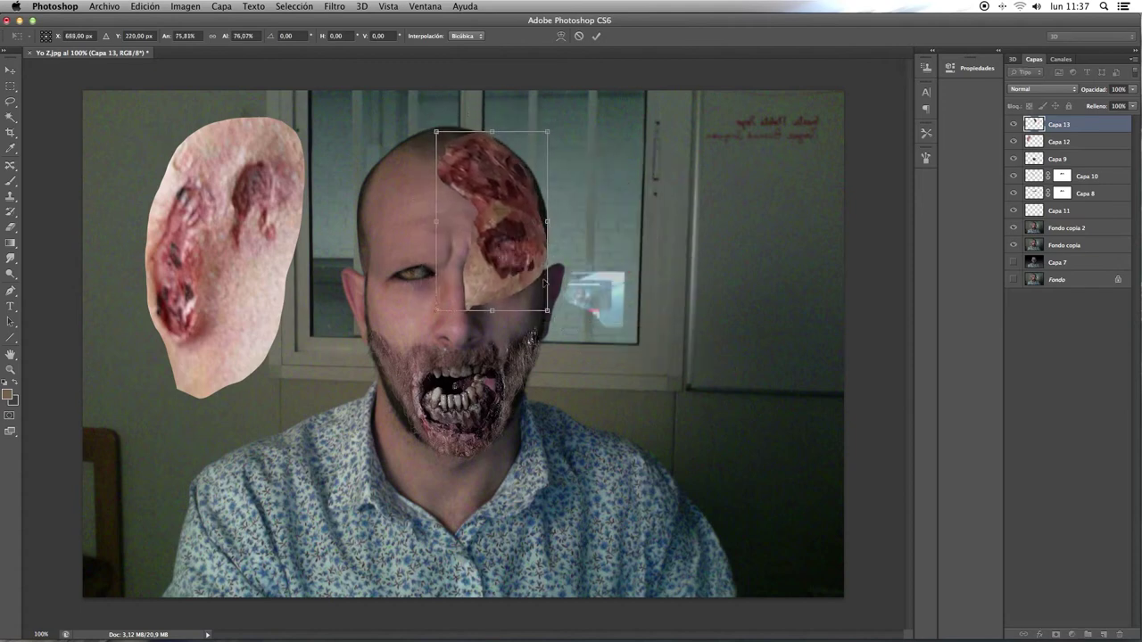
key("Return")
key("super+plus")
key("super+plus")
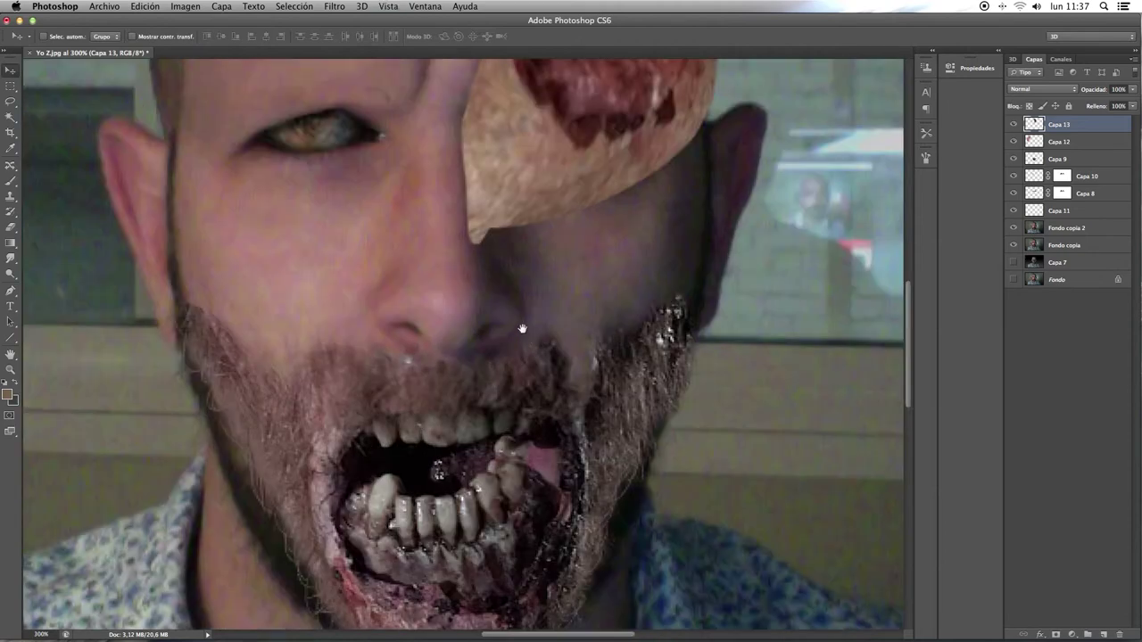
Step: Set Capa 13's blend mode to Superponer (Overlay) after trying Multiplicar
scroll(522, 329, "up", 5)
scroll(522, 328, "left", 5)
scroll(472, 403, "up", 5)
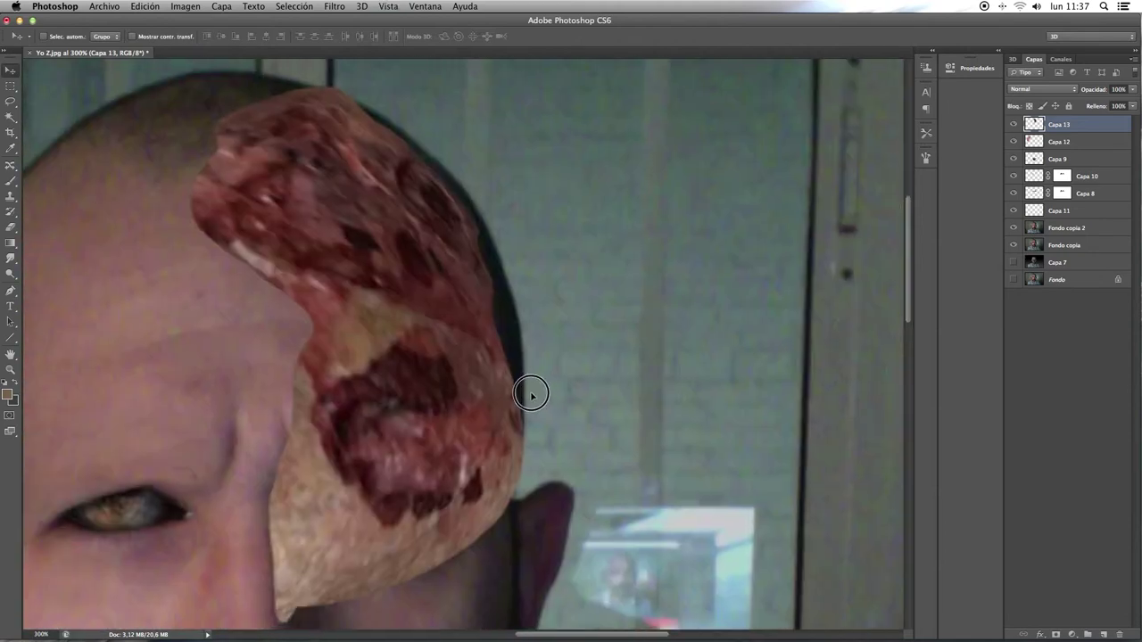
left_click(1044, 90)
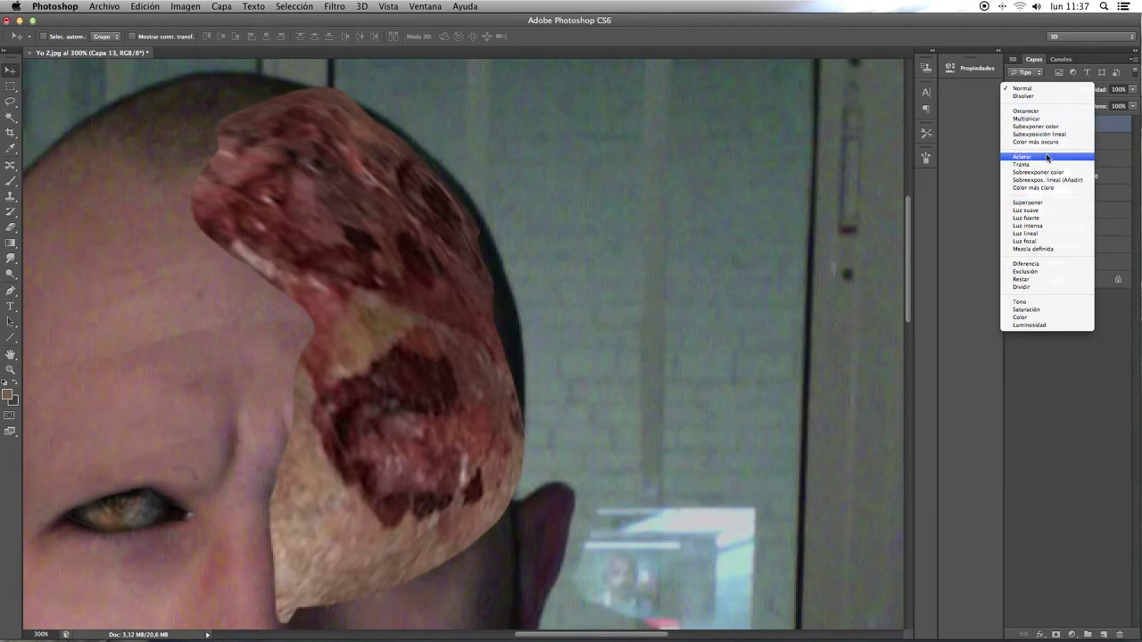
left_click(1050, 118)
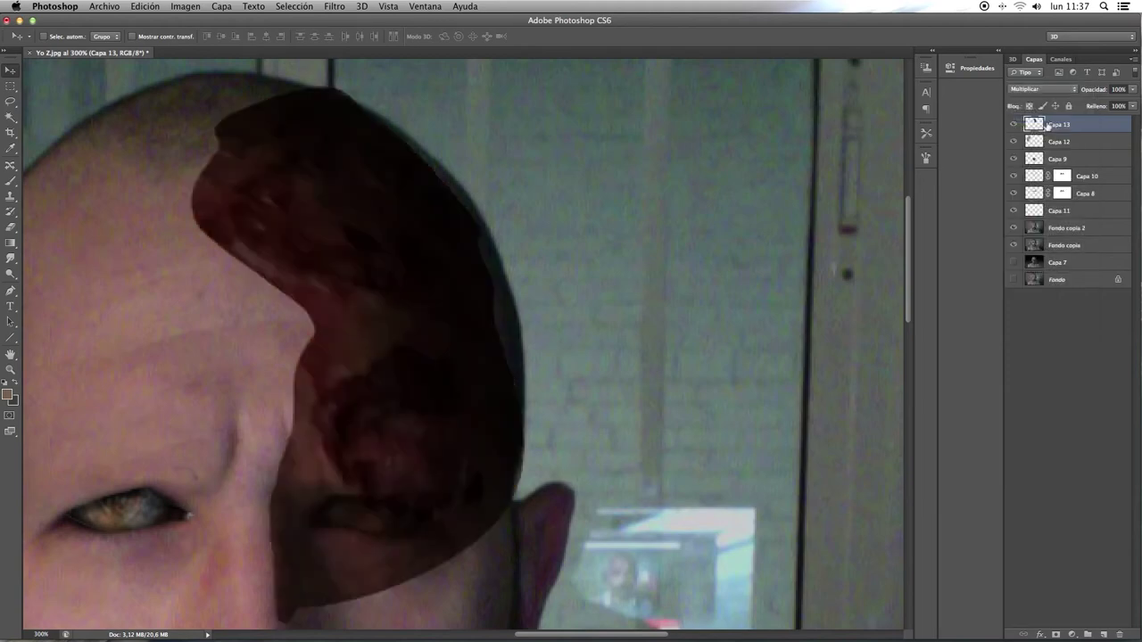
left_click(1055, 93)
left_click(1025, 176)
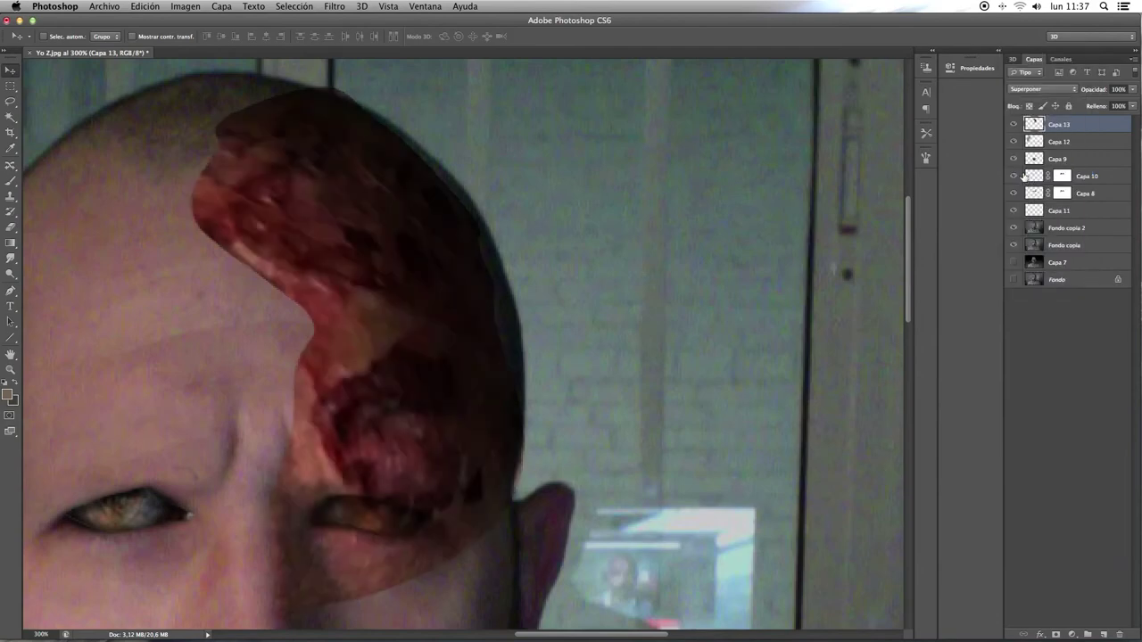
key("super+minus")
Step: Erase Capa 13's stray edges with a 19 px eraser, clearing the tint over the right eye
key("e")
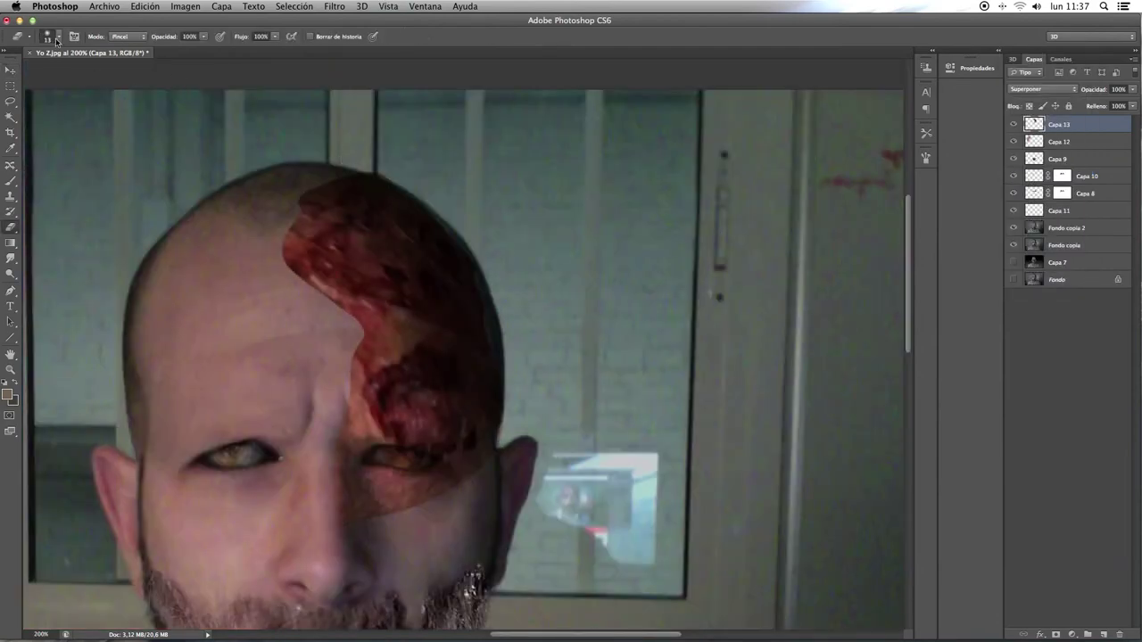
left_click(57, 40)
key("Return")
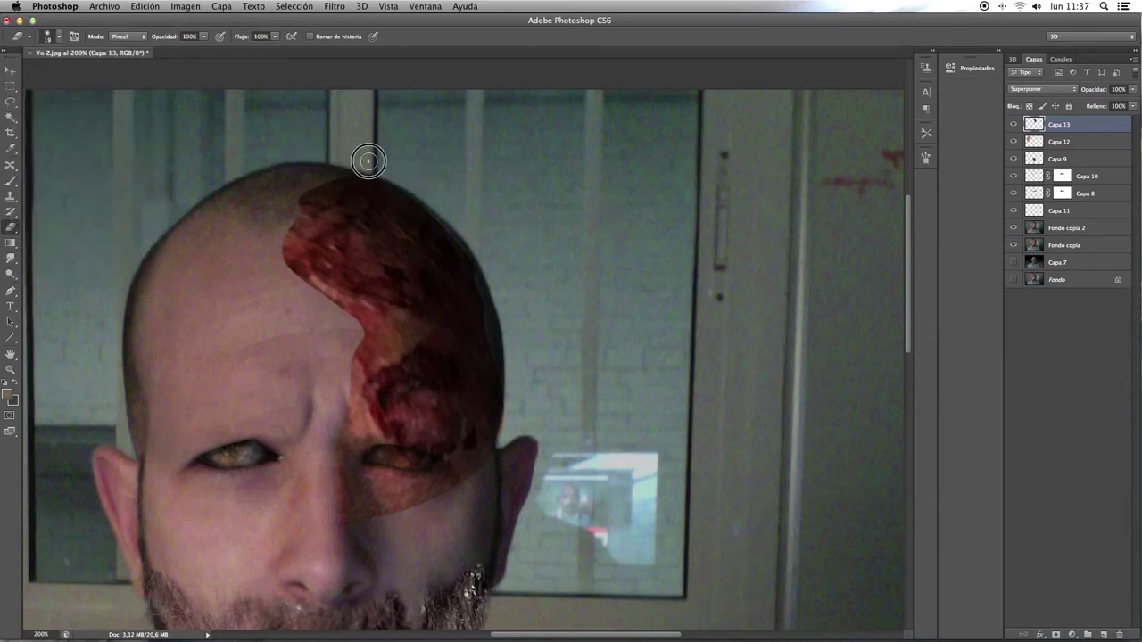
mouse_move(368, 161)
left_mouse_down()
mouse_move(275, 206)
mouse_move(327, 184)
left_mouse_up()
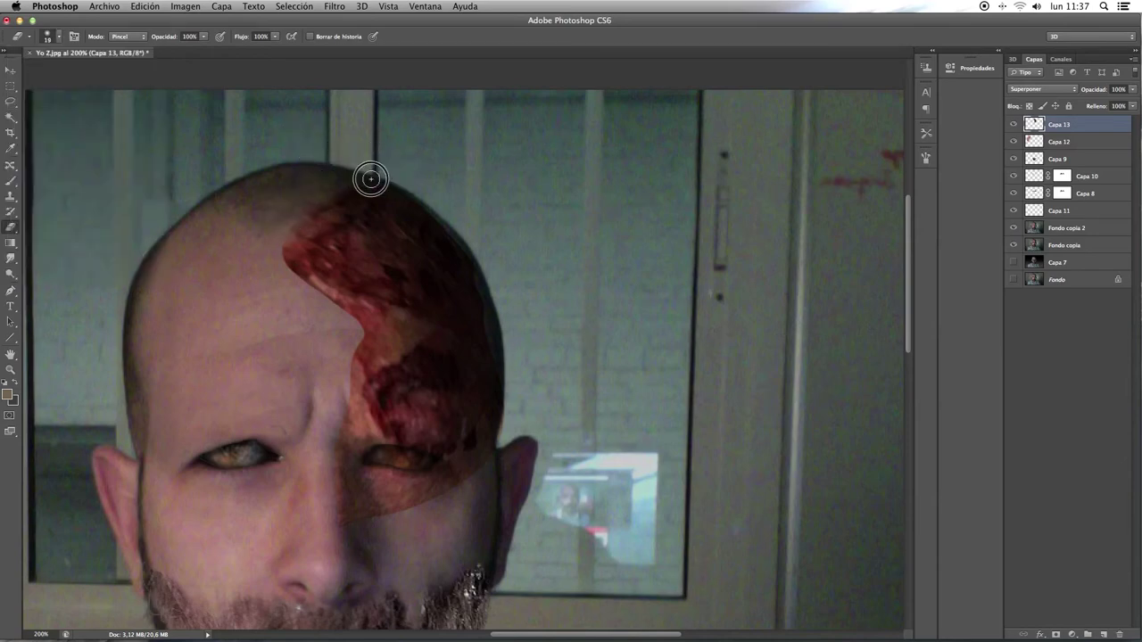
left_click_drag(283, 225, 300, 258)
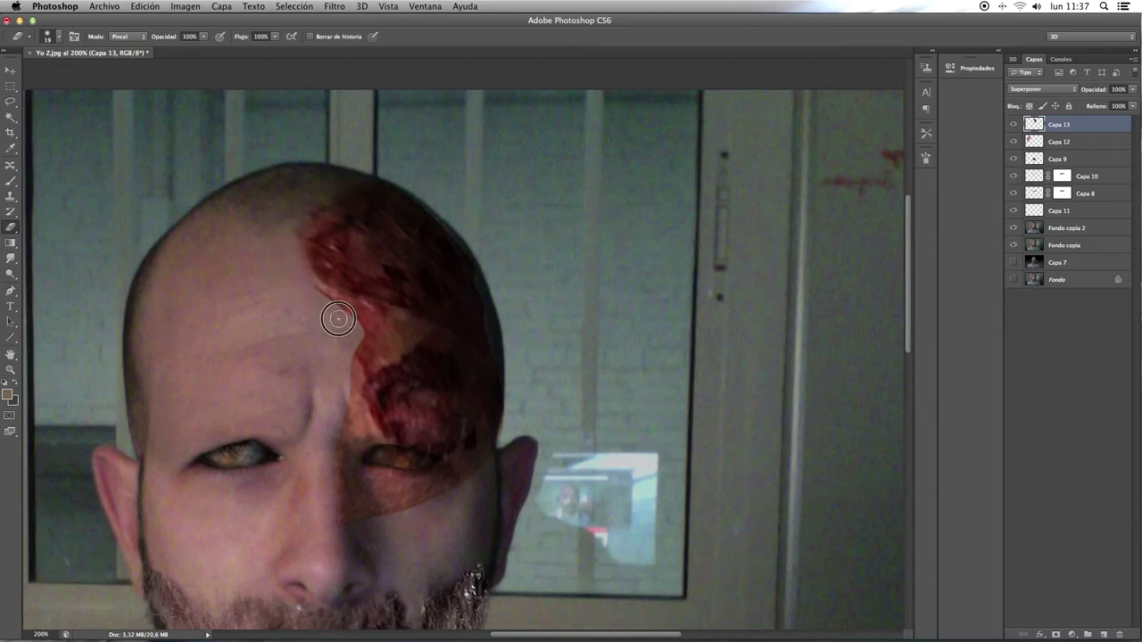
mouse_move(339, 319)
left_mouse_down()
mouse_move(331, 313)
mouse_move(383, 331)
mouse_move(375, 310)
mouse_move(351, 324)
mouse_move(357, 433)
mouse_move(334, 372)
mouse_move(366, 447)
mouse_move(327, 421)
mouse_move(316, 377)
left_mouse_up()
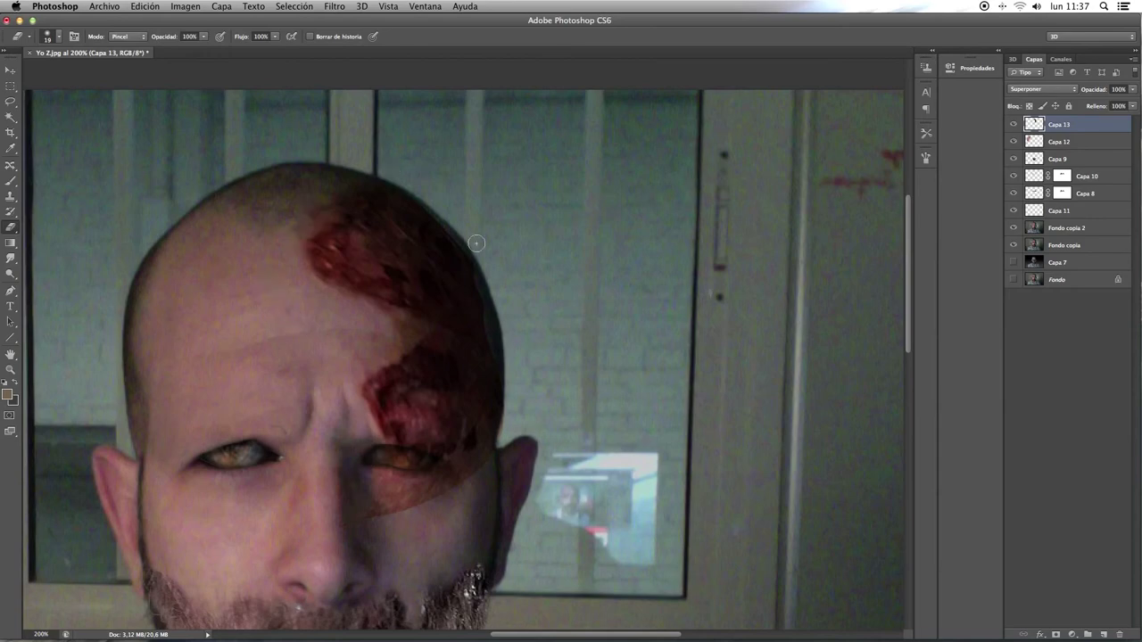
mouse_move(473, 247)
left_mouse_down()
mouse_move(416, 193)
mouse_move(489, 318)
left_mouse_up()
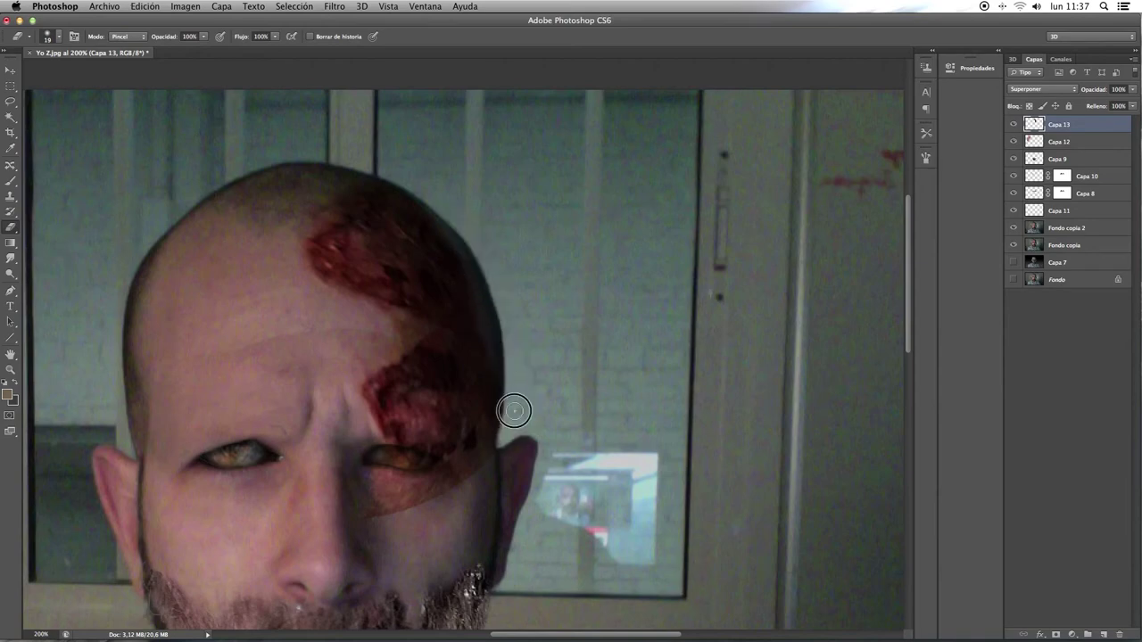
mouse_move(488, 459)
left_mouse_down()
mouse_move(419, 478)
mouse_move(375, 454)
mouse_move(455, 471)
left_mouse_up()
key("super+z")
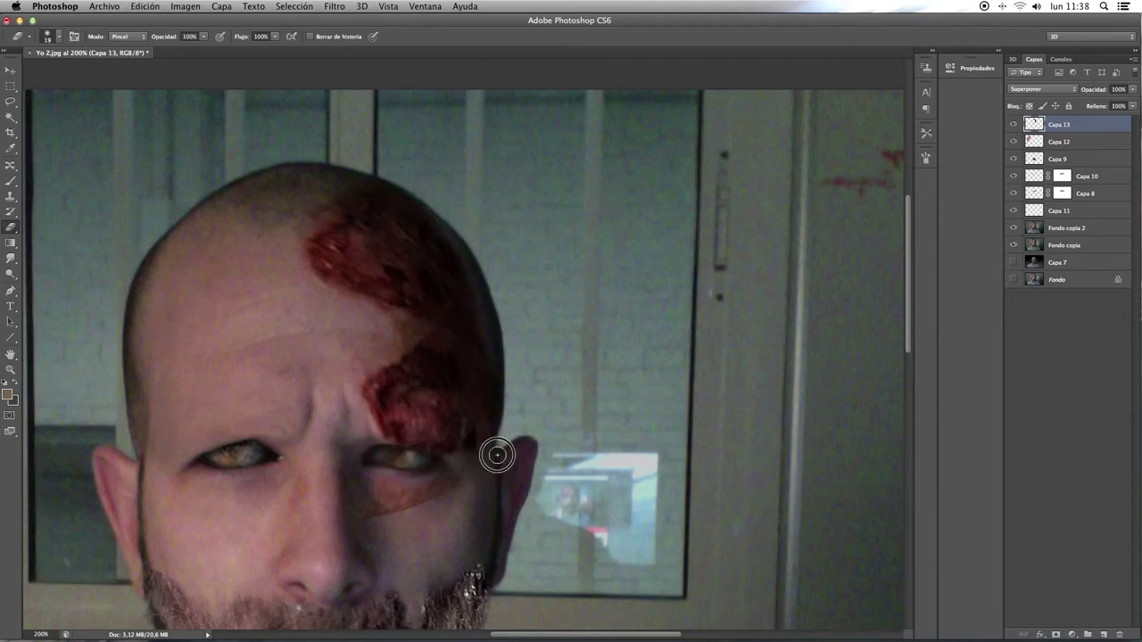
left_click_drag(454, 485, 388, 484)
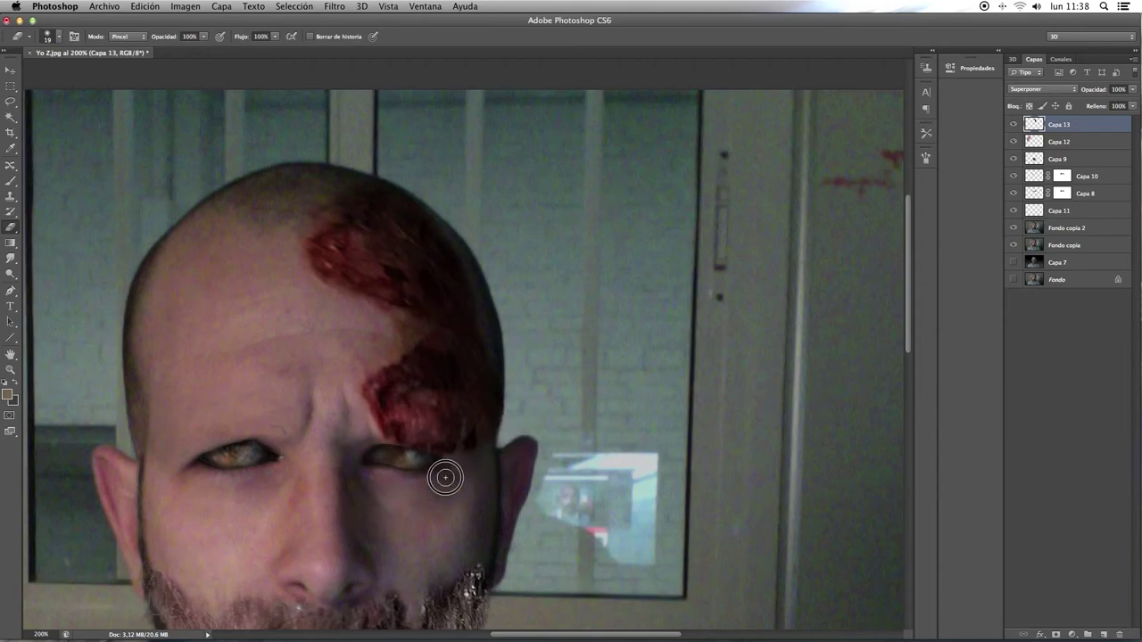
left_click(1027, 90)
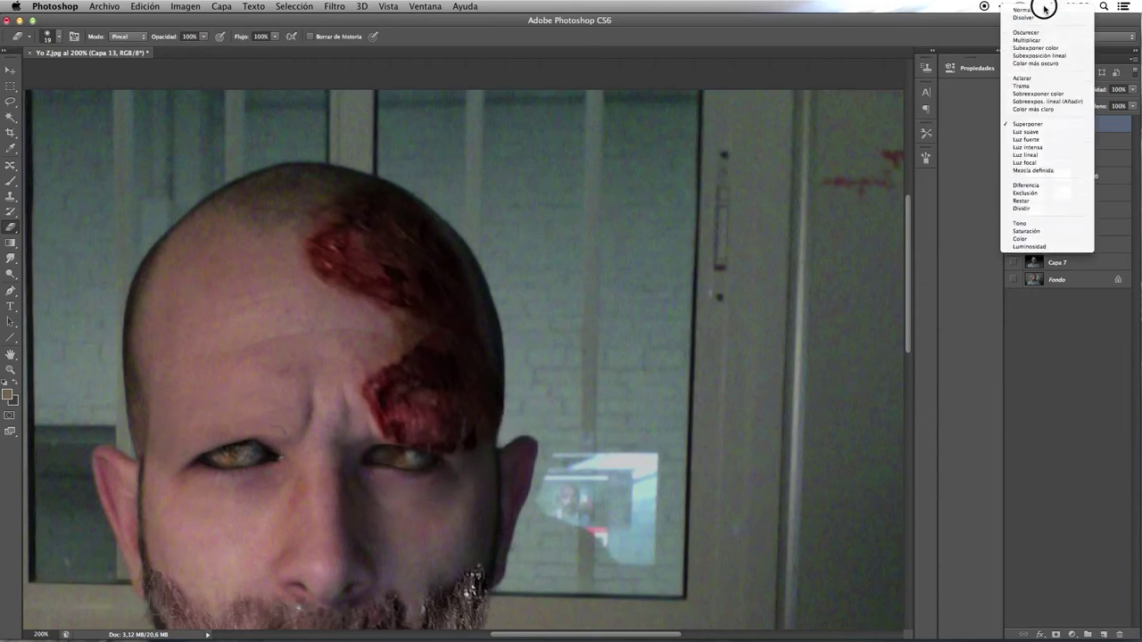
Step: Return Capa 13 to Normal blending and apply Hue/Saturation with saturation −53, lightness −12
left_click(1039, 11)
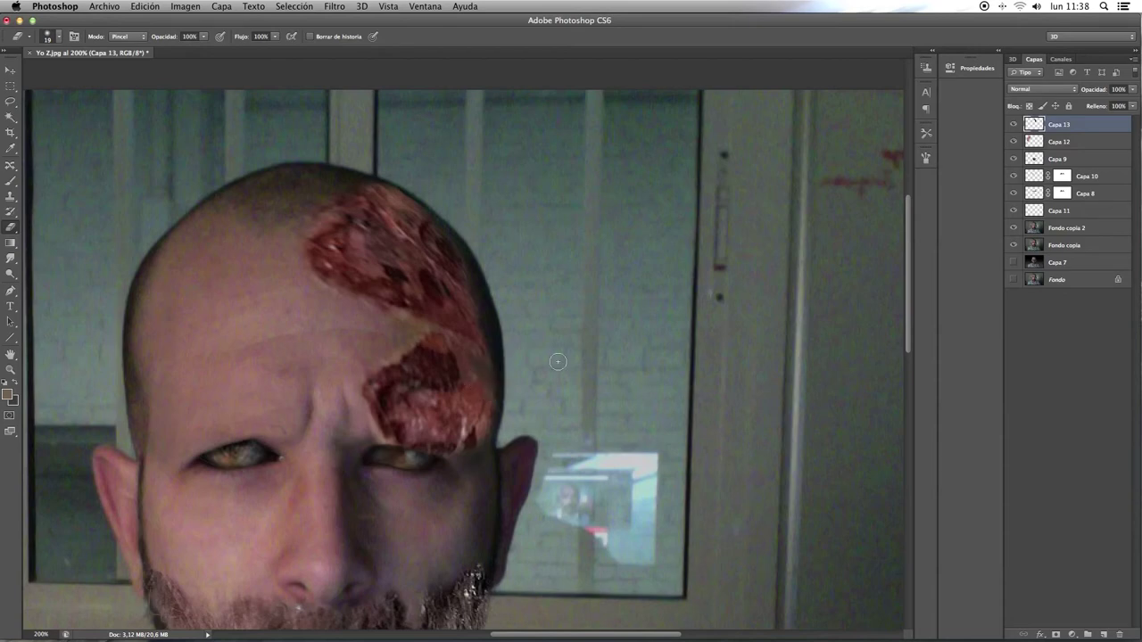
key("ctrl+0")
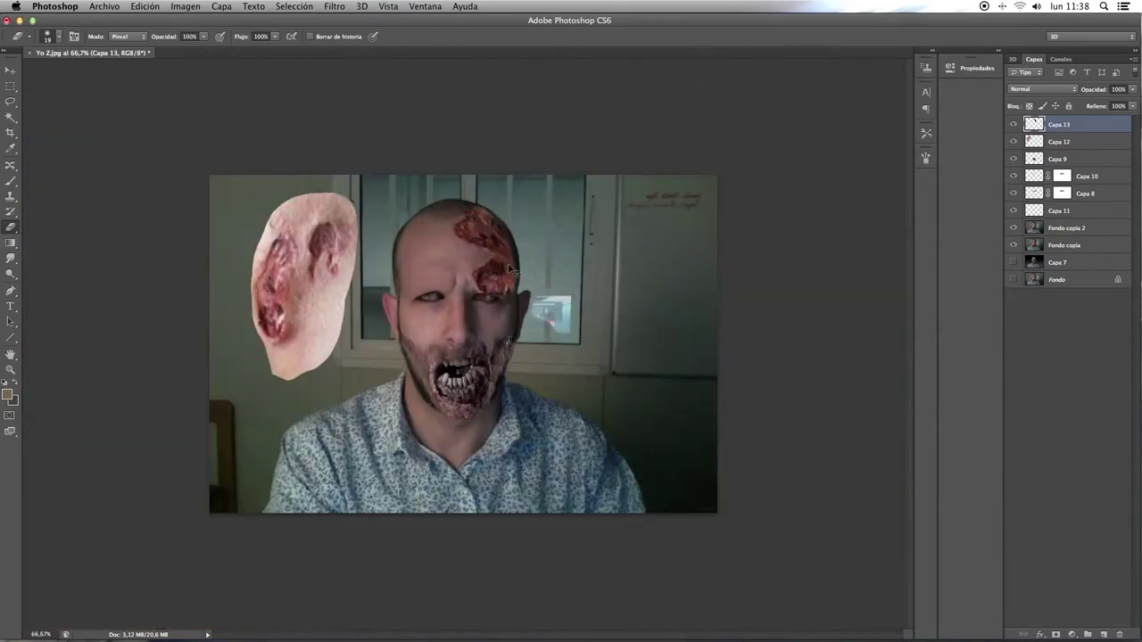
key("ctrl+u")
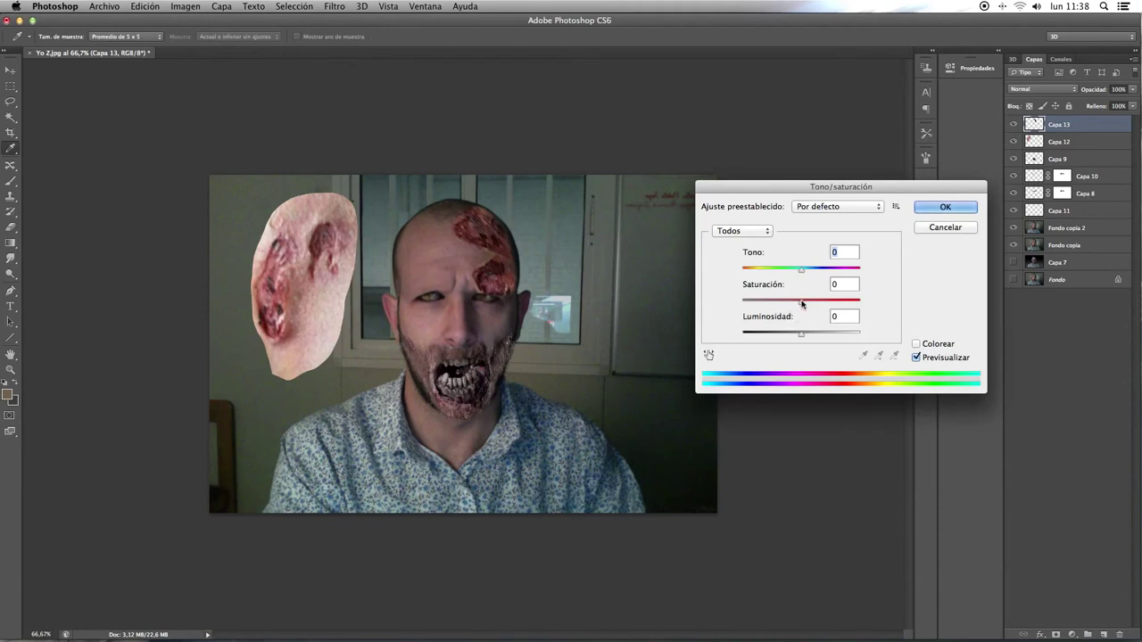
left_click_drag(802, 304, 781, 305)
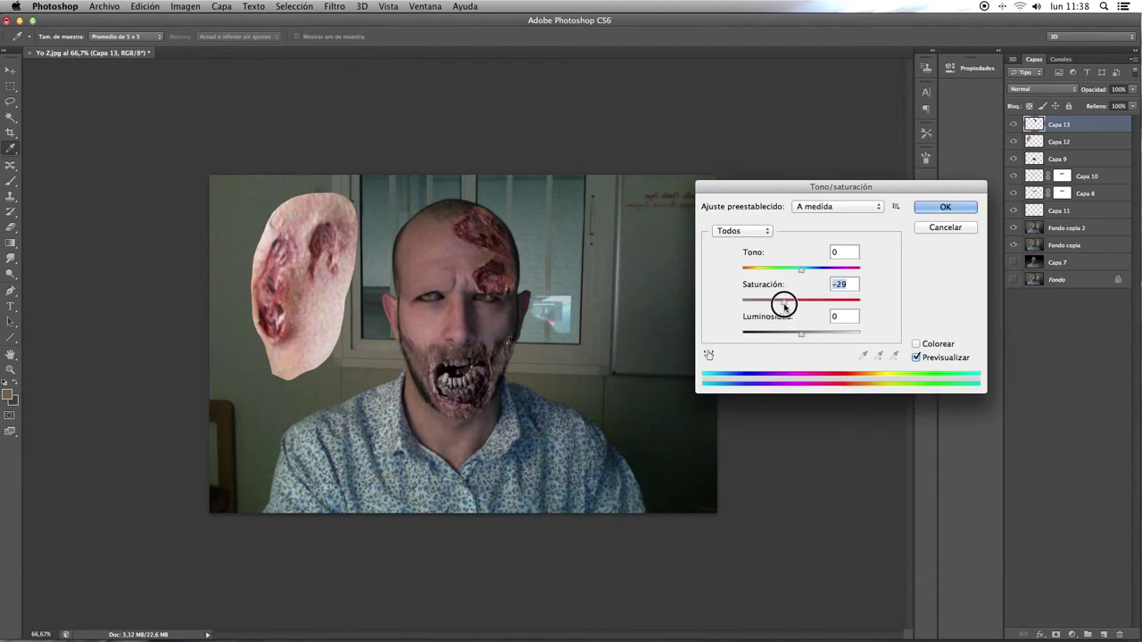
left_click_drag(800, 334, 774, 306)
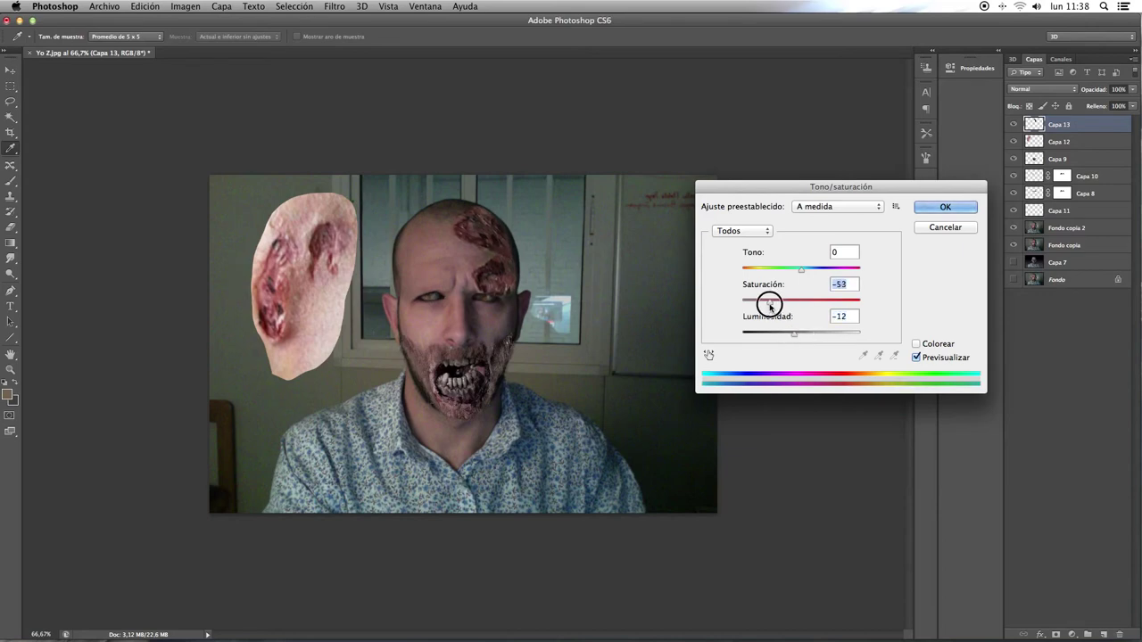
left_click(948, 207)
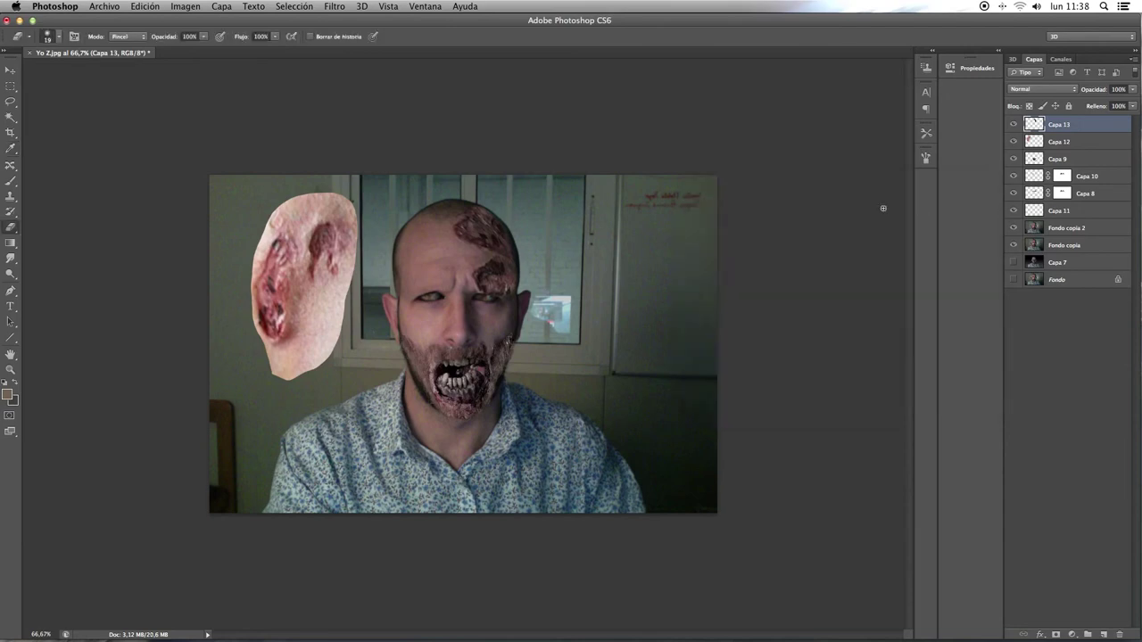
Step: Zoom in and erase the forehead wound's lower edge beside the right eye
key("super+plus")
key("super+plus")
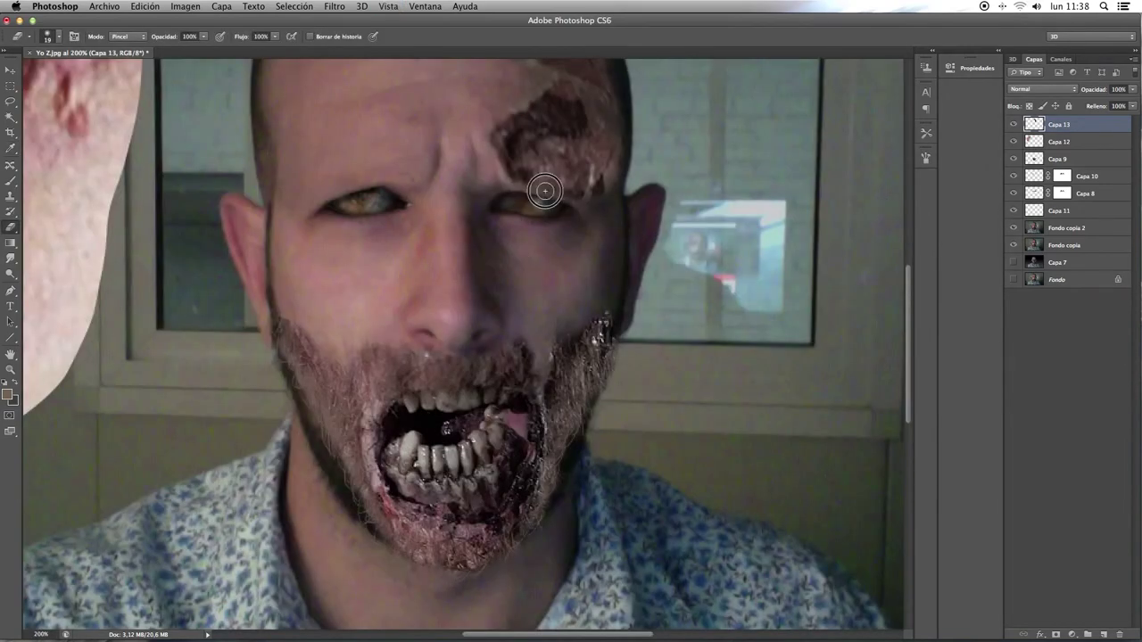
mouse_move(544, 190)
left_mouse_down()
mouse_move(591, 174)
mouse_move(592, 187)
mouse_move(559, 186)
mouse_move(543, 158)
mouse_move(601, 168)
mouse_move(576, 153)
mouse_move(607, 179)
mouse_move(605, 163)
mouse_move(558, 158)
mouse_move(572, 226)
mouse_move(566, 308)
mouse_move(584, 280)
left_mouse_up()
left_click_drag(663, 280, 758, 199)
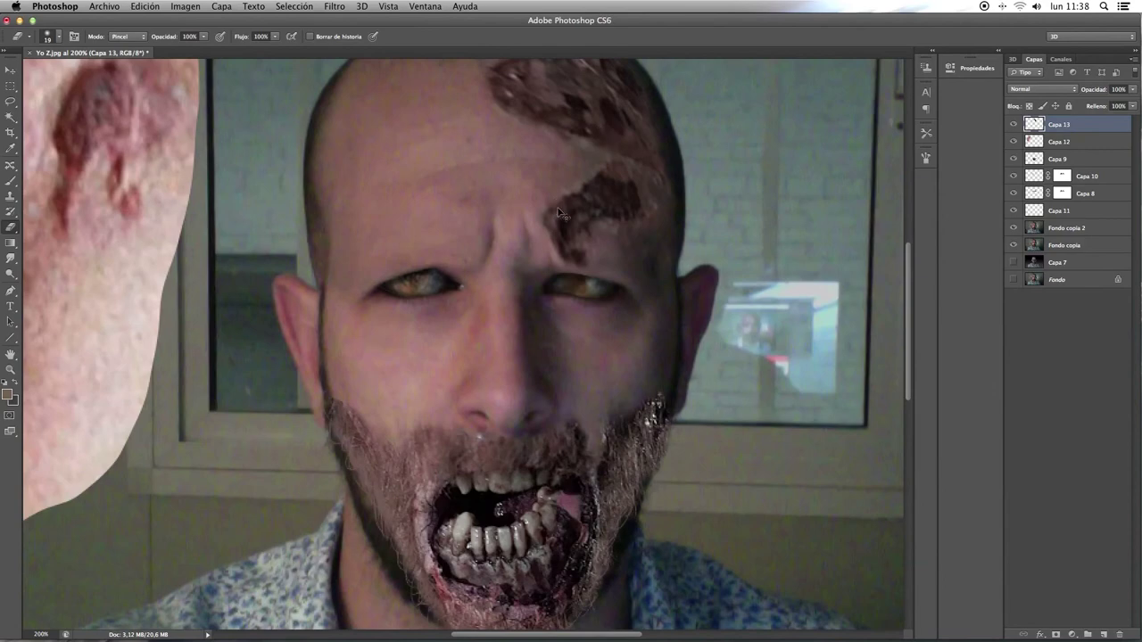
key("ctrl+minus")
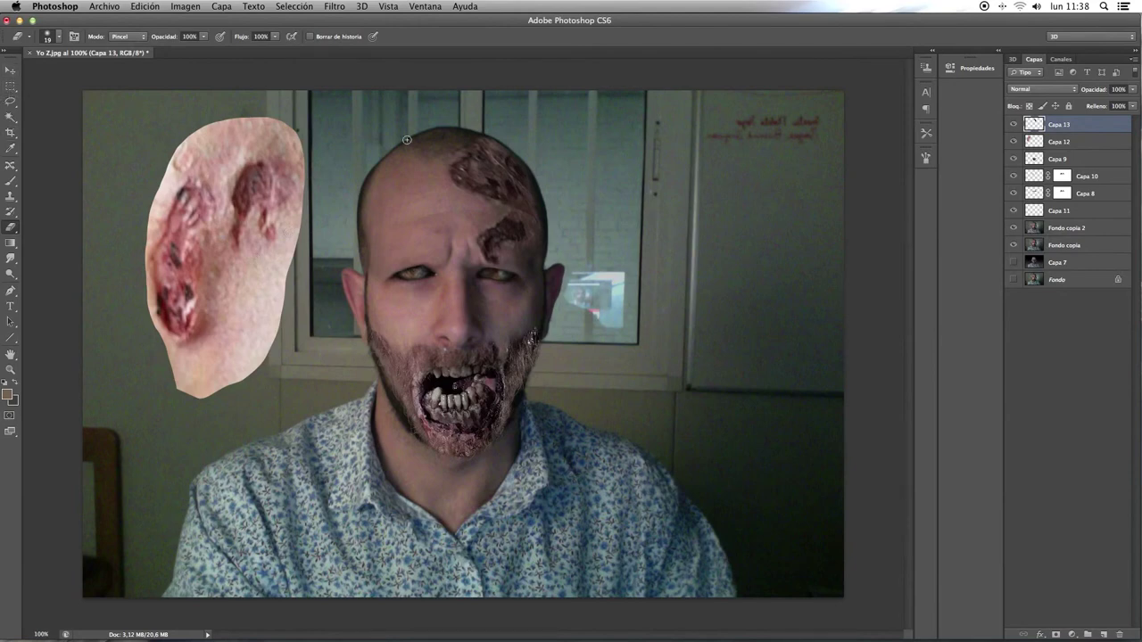
Step: Scale Capa 12 to about 36%, set it on the cheek below the eye, and erase its left edge
left_click(1056, 142)
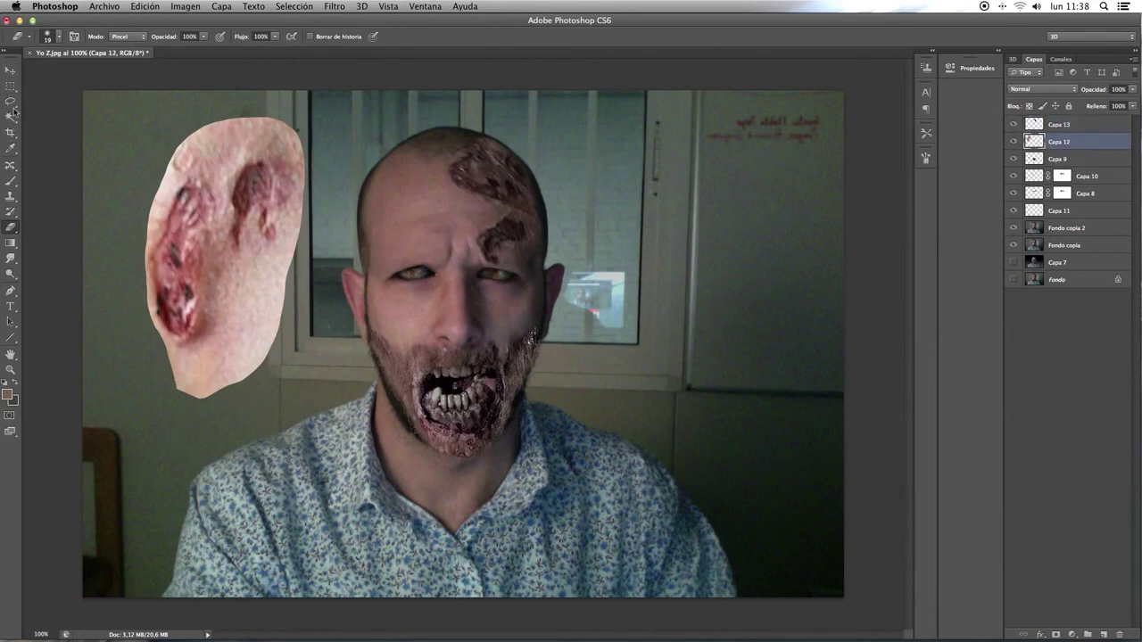
key("ctrl+t")
left_click_drag(195, 239, 289, 329)
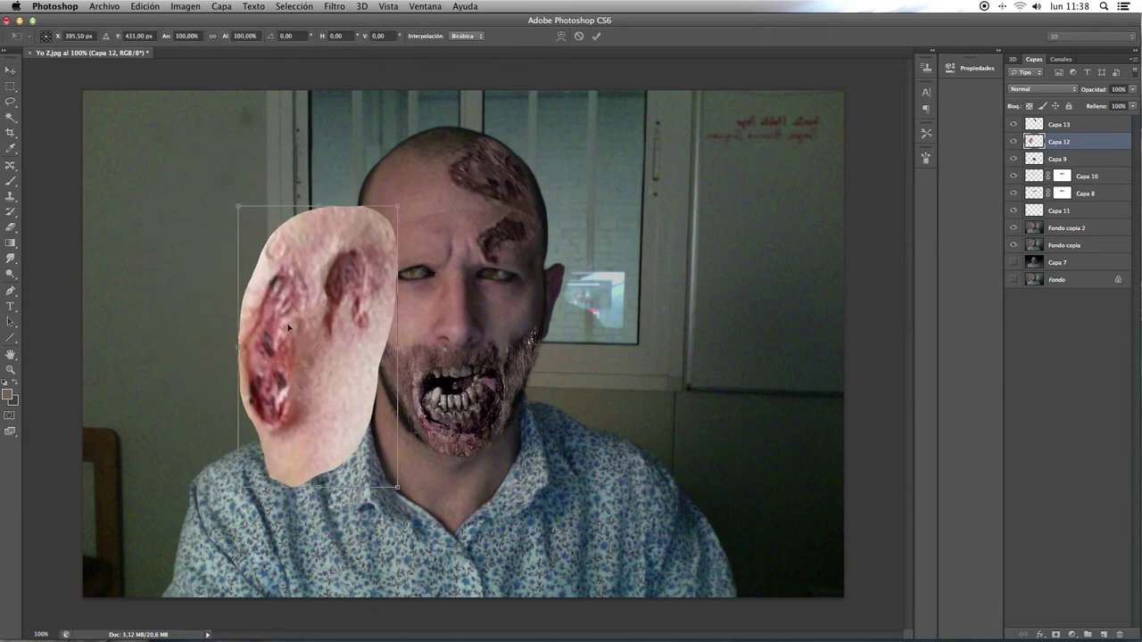
left_click_drag(390, 219, 291, 393)
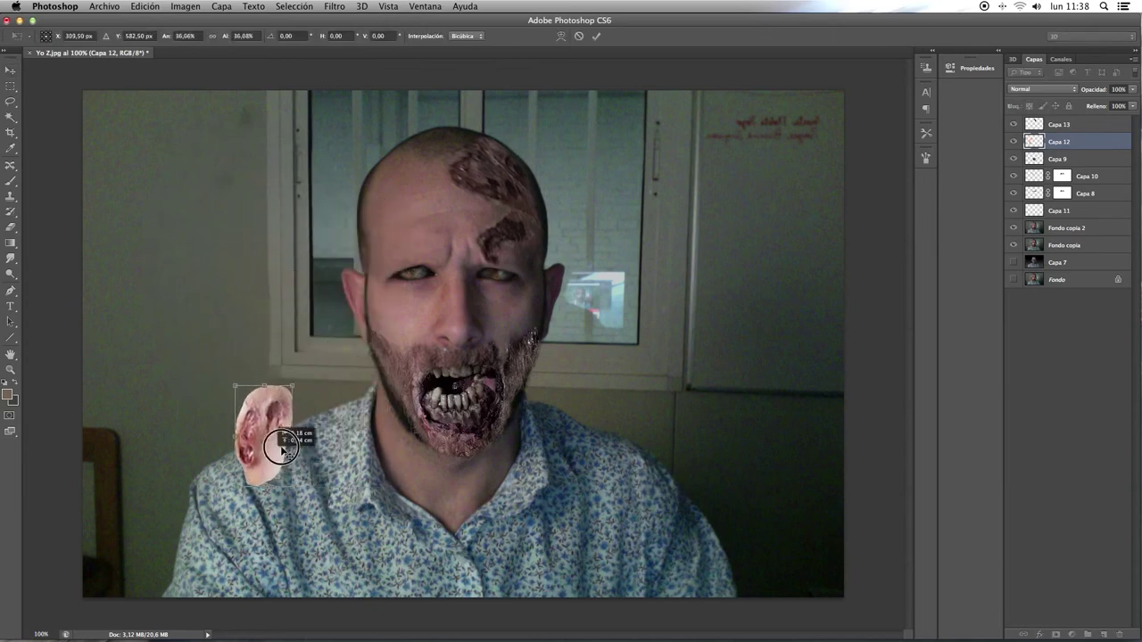
mouse_move(270, 447)
left_mouse_down()
mouse_move(425, 349)
mouse_move(401, 328)
mouse_move(407, 286)
left_mouse_up()
mouse_move(401, 262)
left_mouse_down()
mouse_move(387, 370)
mouse_move(406, 337)
left_mouse_up()
key("Return")
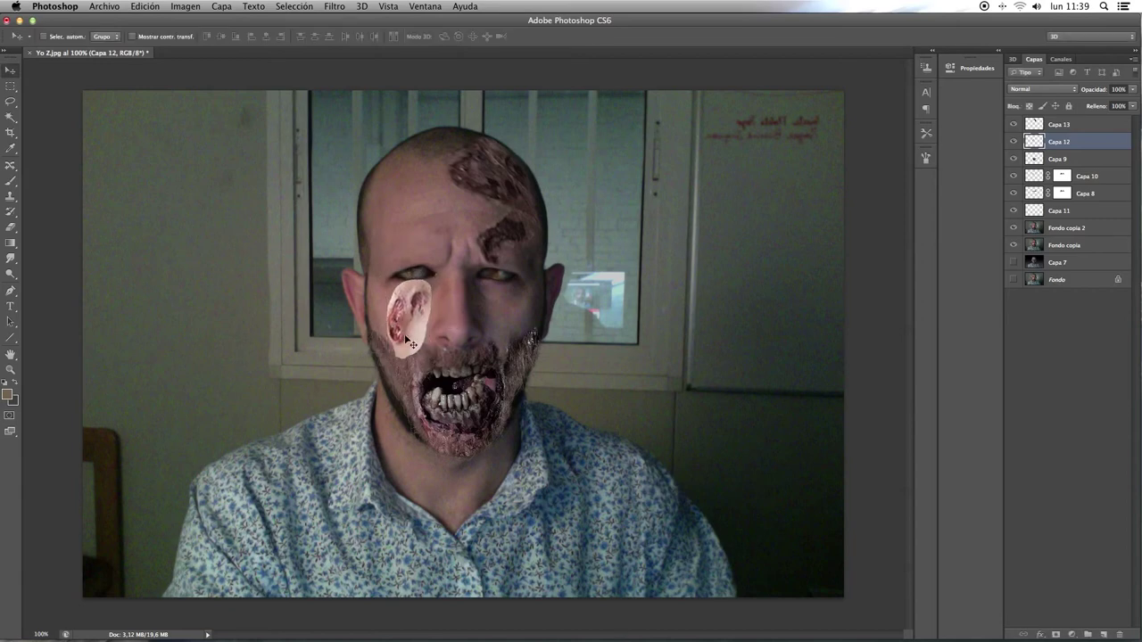
key("super+plus")
key("super+plus")
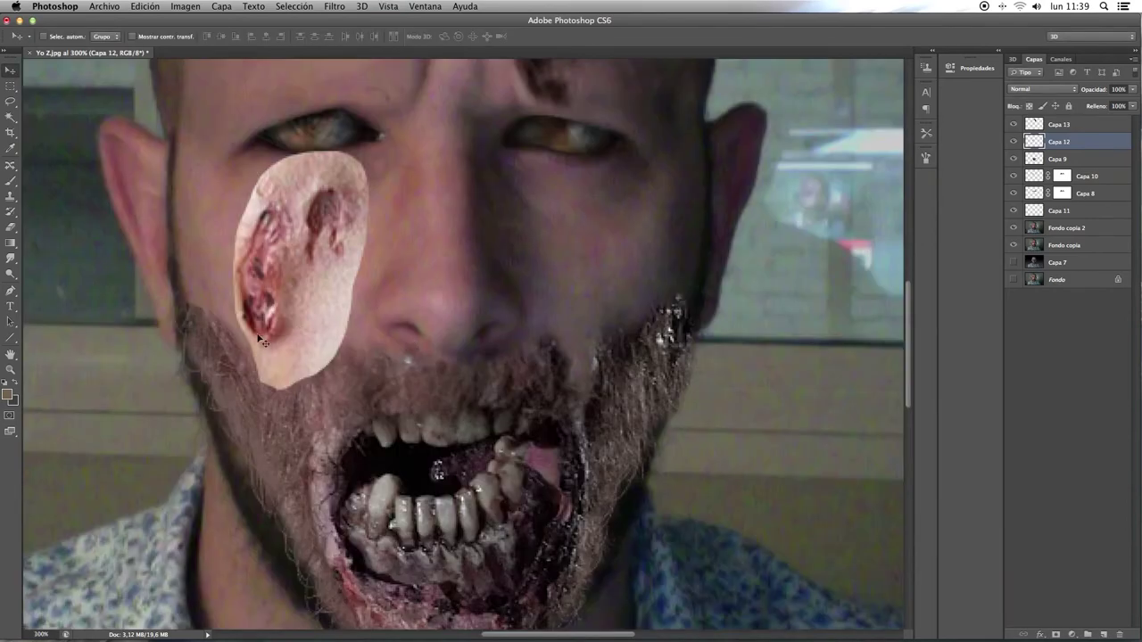
key("e")
left_click_drag(224, 311, 224, 268)
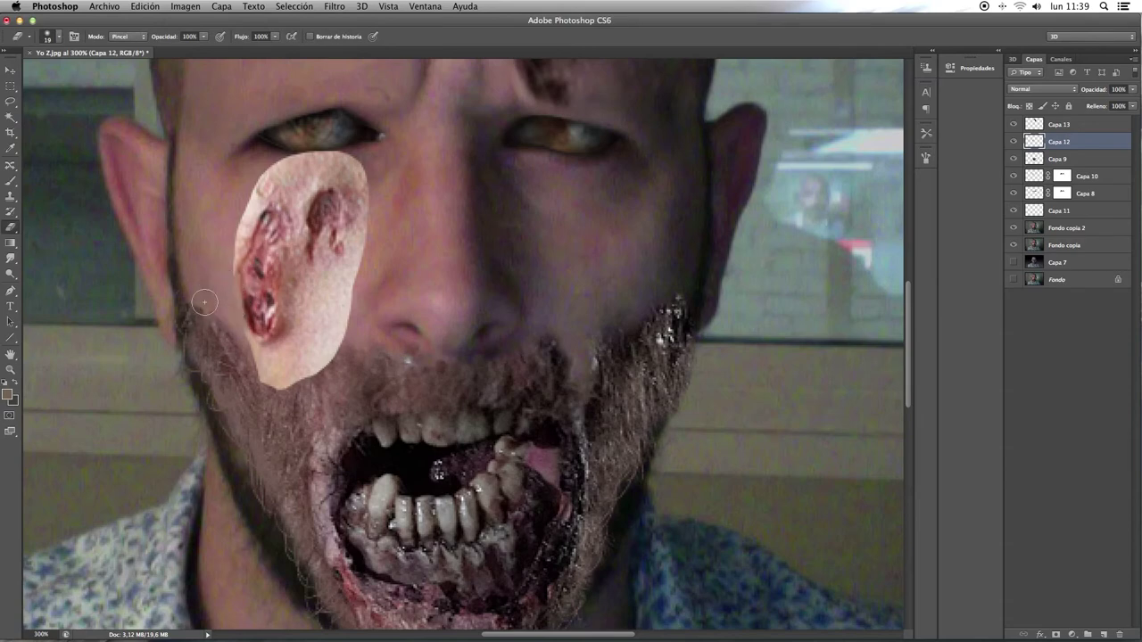
Step: Erase the cheek patch's pale edges with an 8–23 px eraser, then preview saturation −22, lightness −10
left_click(58, 37)
left_click_drag(134, 58, 95, 58)
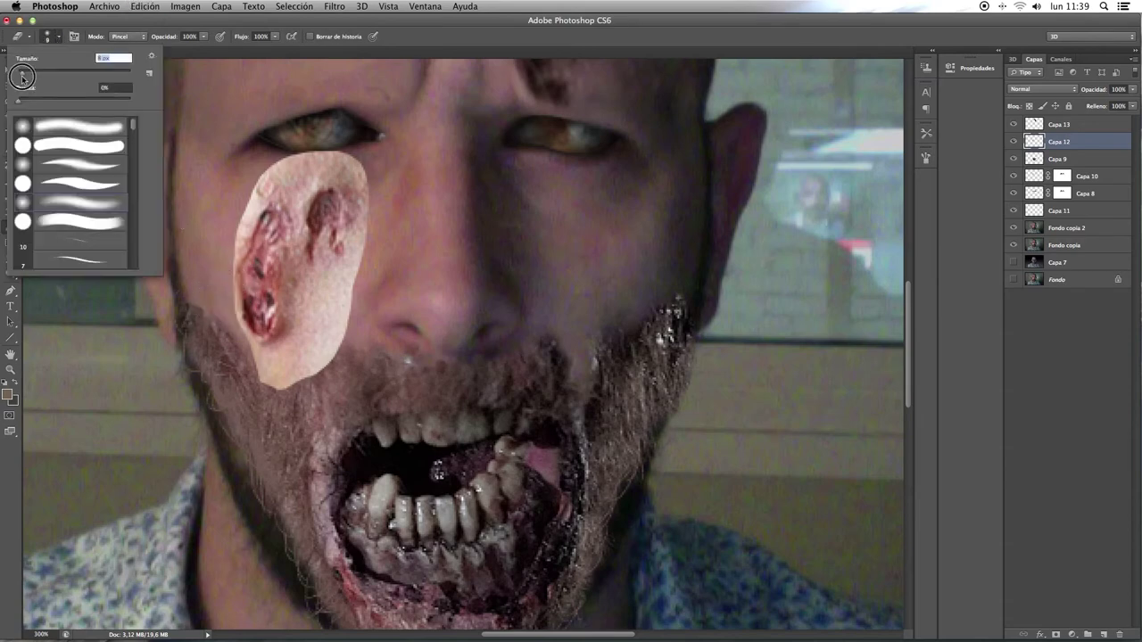
left_click(224, 319)
mouse_move(224, 320)
left_mouse_down()
mouse_move(238, 224)
mouse_move(237, 244)
mouse_move(266, 178)
left_mouse_up()
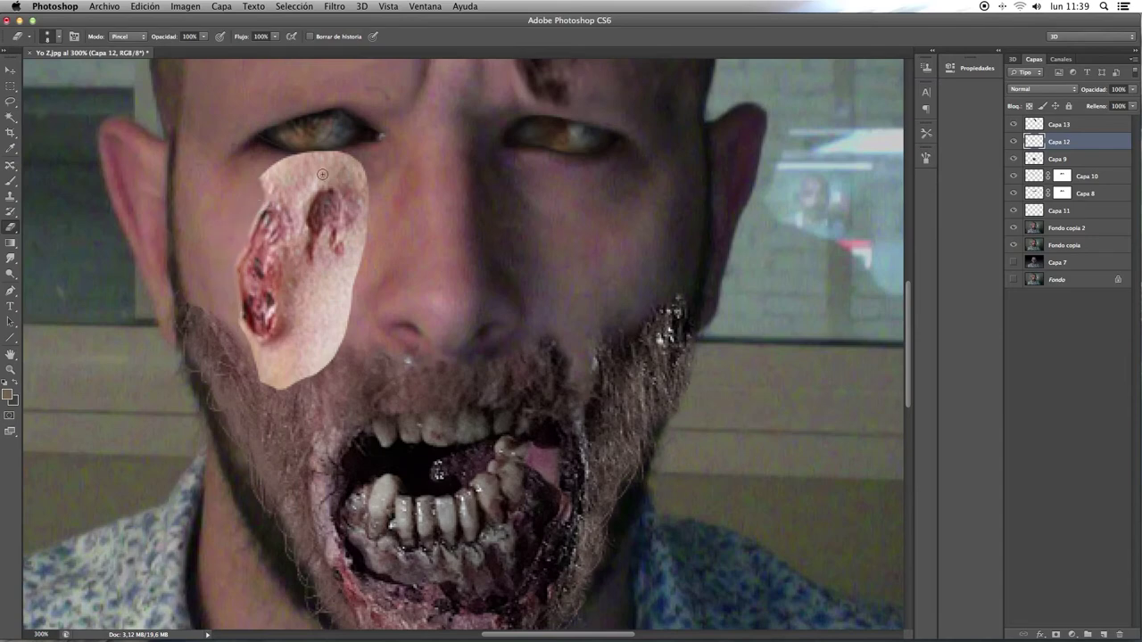
mouse_move(237, 323)
left_mouse_down()
mouse_move(259, 369)
mouse_move(237, 332)
mouse_move(282, 382)
left_mouse_up()
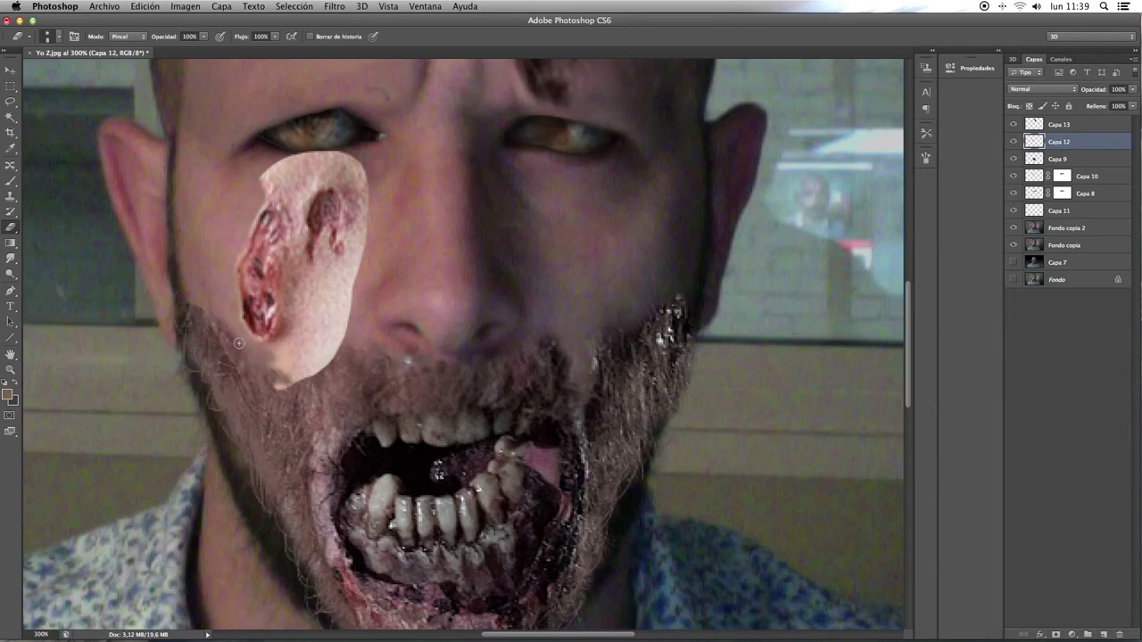
left_click(58, 36)
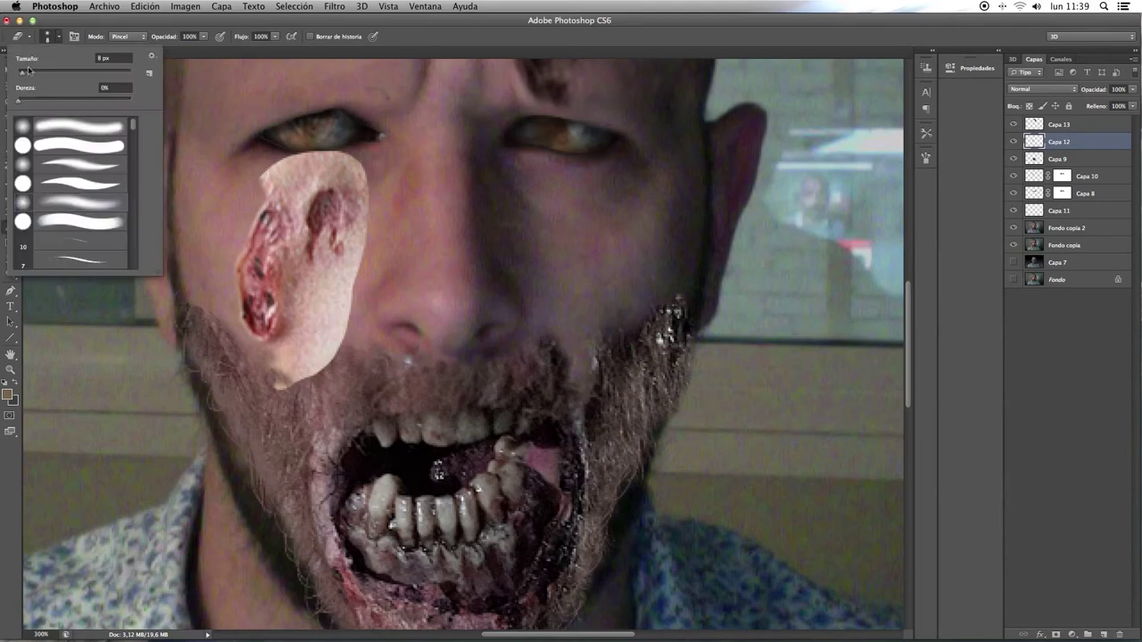
key("Return")
mouse_move(251, 186)
left_mouse_down()
mouse_move(285, 153)
mouse_move(355, 158)
mouse_move(260, 170)
mouse_move(365, 158)
mouse_move(377, 184)
mouse_move(354, 323)
mouse_move(283, 383)
mouse_move(339, 283)
mouse_move(272, 374)
mouse_move(313, 273)
mouse_move(331, 300)
mouse_move(323, 336)
left_mouse_up()
key("bracketleft")
key("bracketleft")
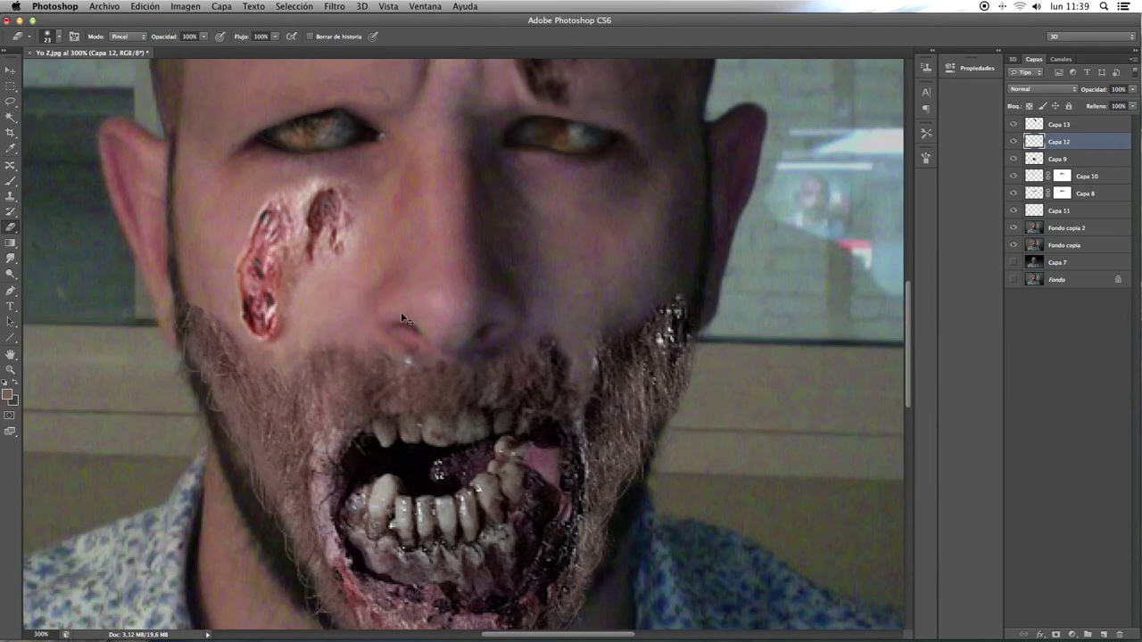
key("super+u")
mouse_move(800, 301)
left_mouse_down()
mouse_move(788, 300)
mouse_move(793, 334)
left_mouse_up()
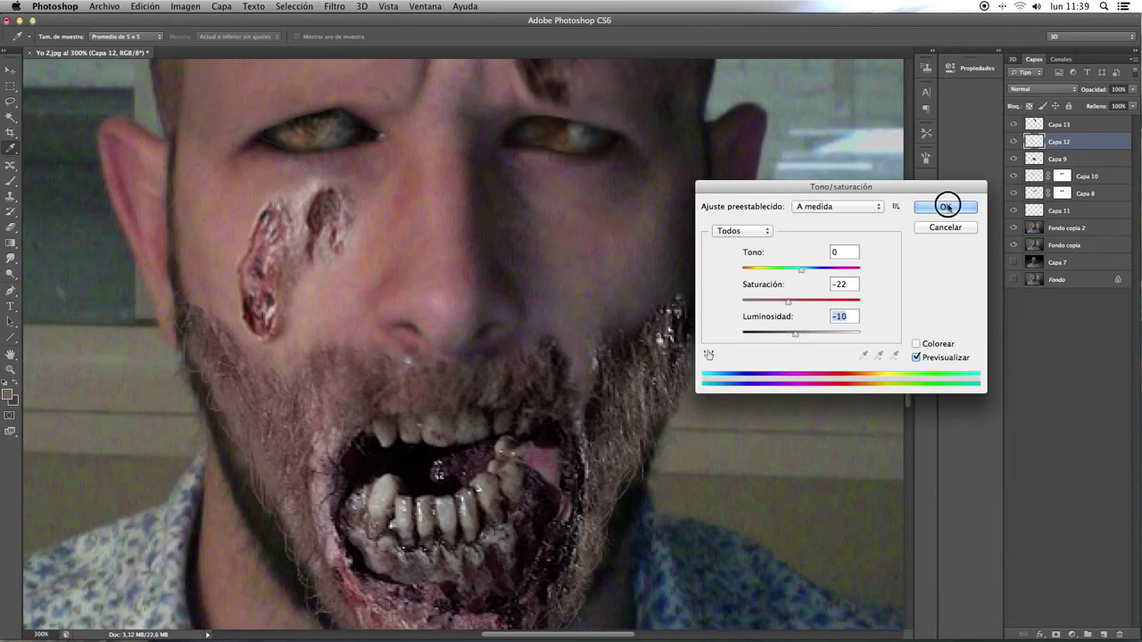
Step: Commit the pending adjustment and shift the cheek wound's hue to −19
left_click(942, 207)
key("e")
key("ctrl+u")
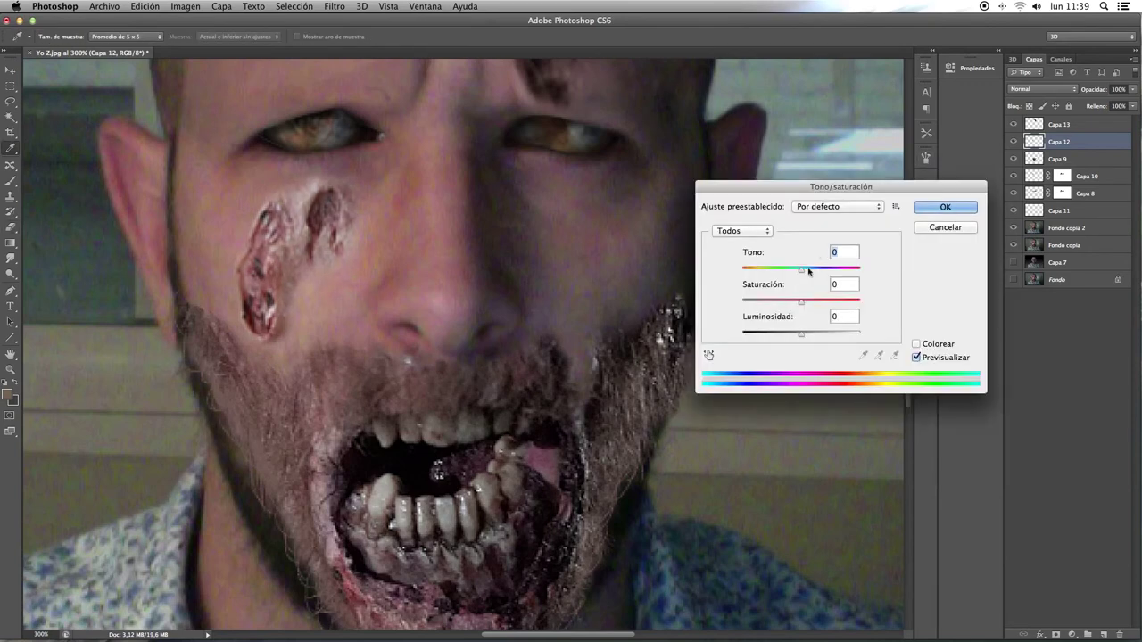
mouse_move(800, 268)
left_mouse_down()
mouse_move(790, 273)
mouse_move(799, 268)
left_mouse_up()
left_click(941, 207)
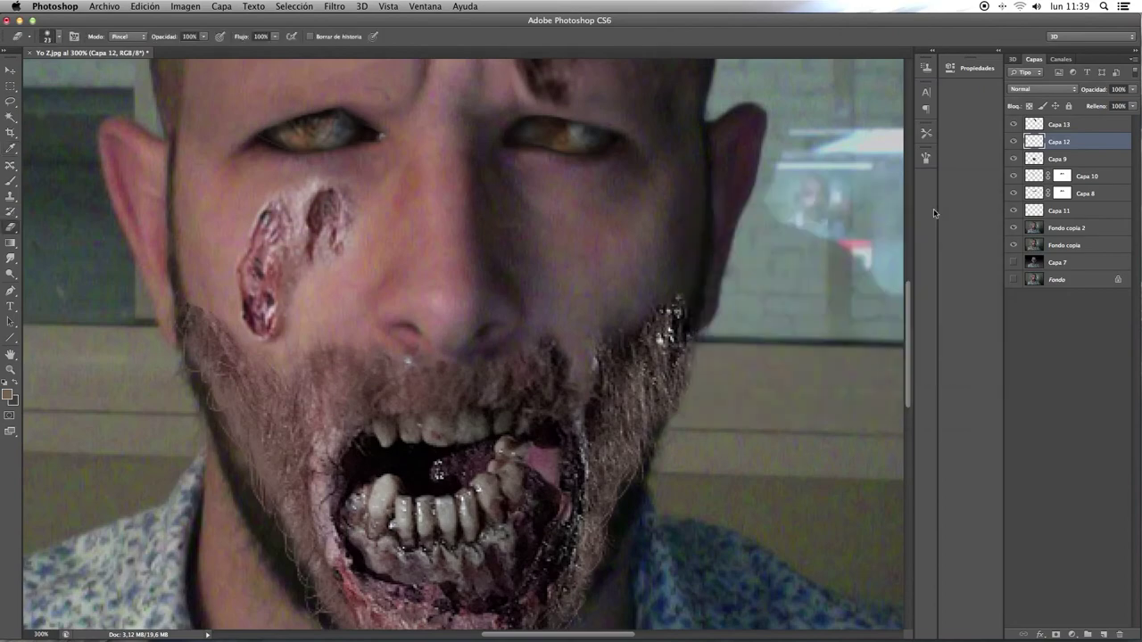
key("ctrl+minus")
key("ctrl+minus")
key("ctrl+minus")
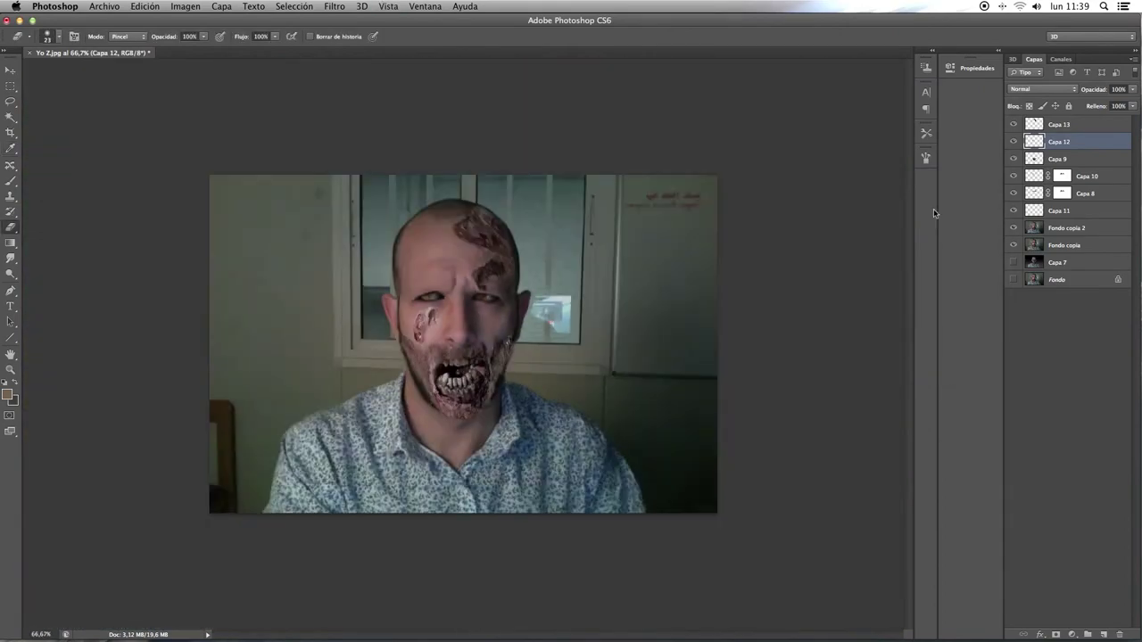
key("ctrl+plus")
key("ctrl+plus")
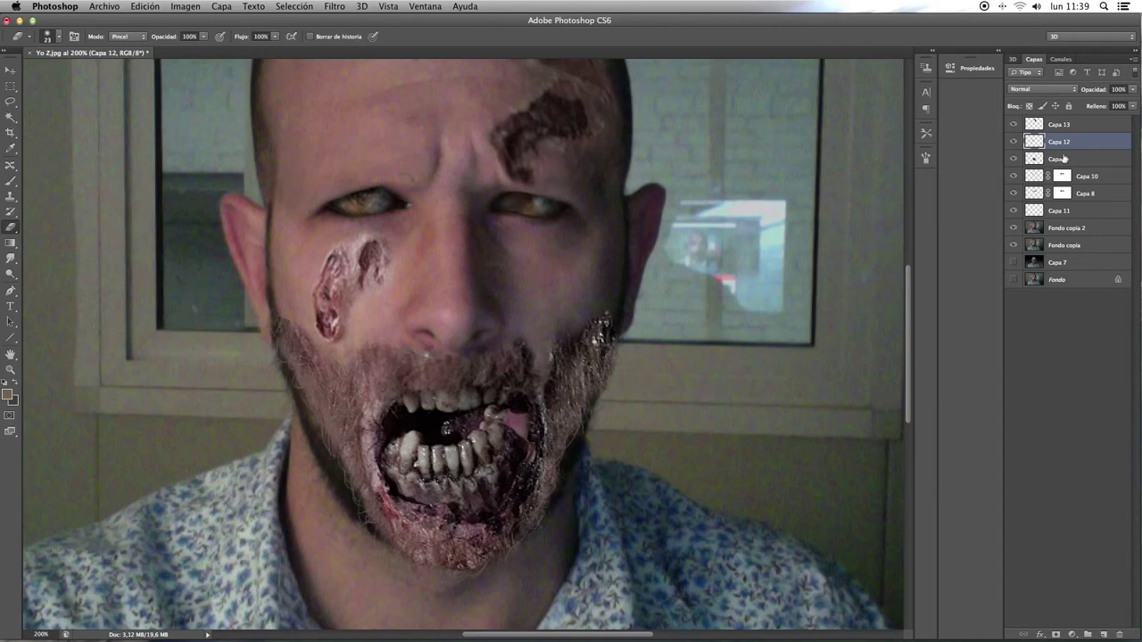
Step: Merge layers Capa 13 through Capa 11 into one and add a new empty layer above
left_click(1057, 125)
left_click(1052, 211, "shift")
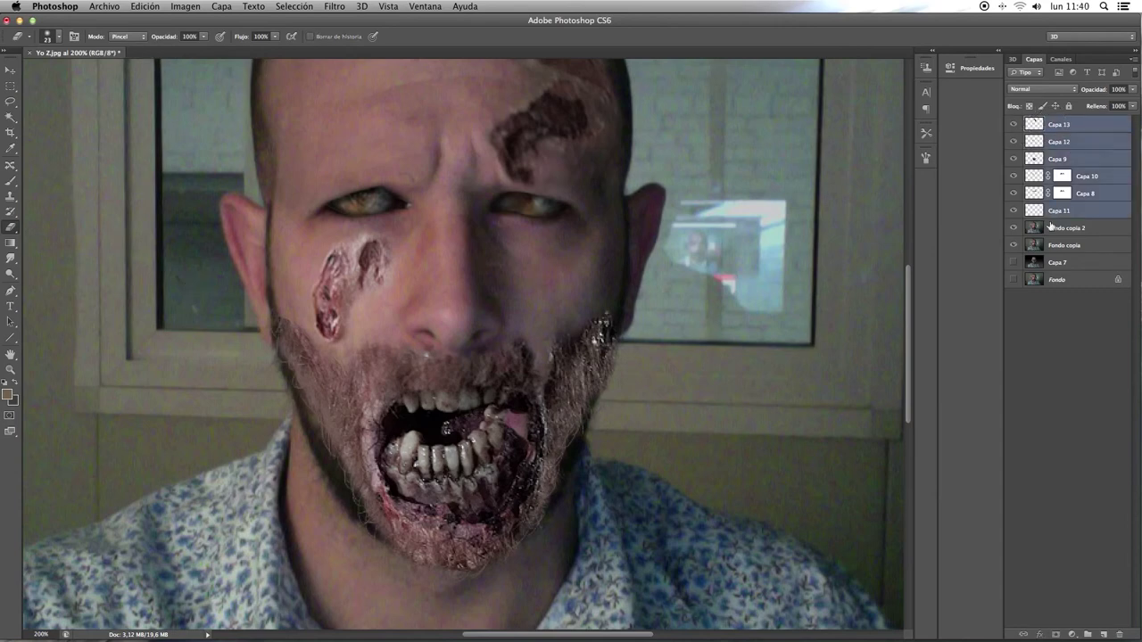
key("ctrl+e")
left_click(1013, 125)
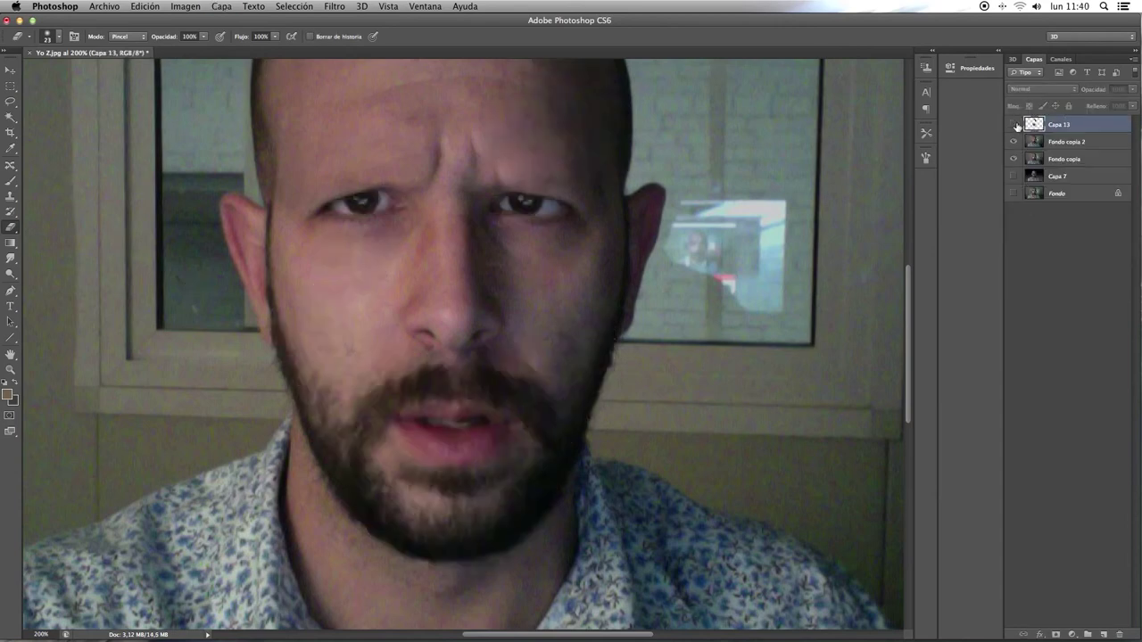
left_click(1013, 125)
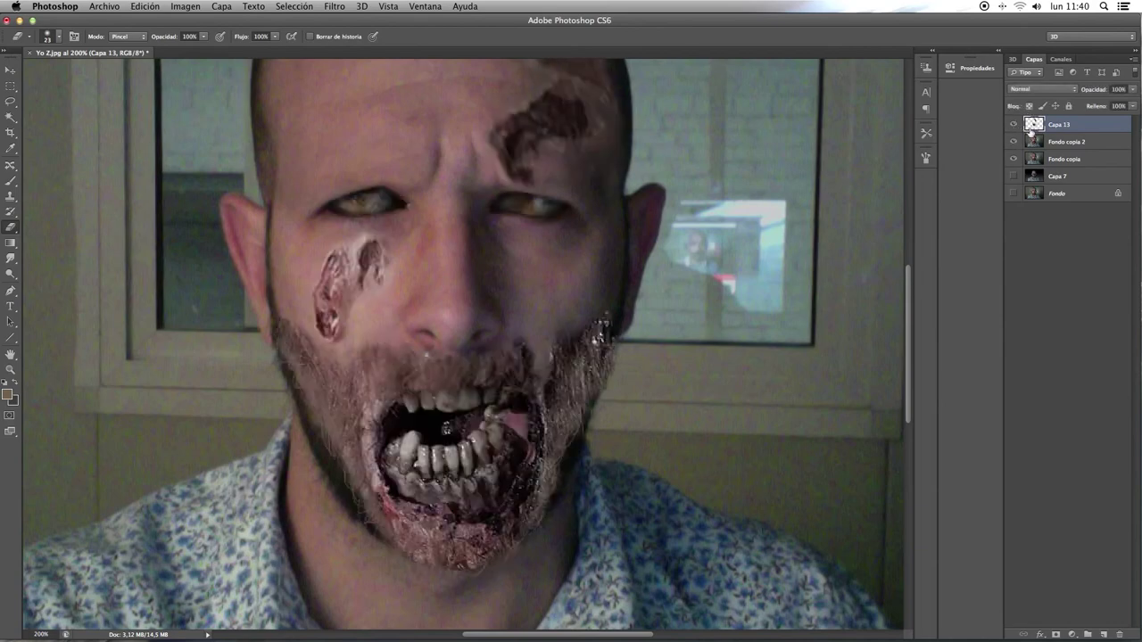
left_click(1105, 633)
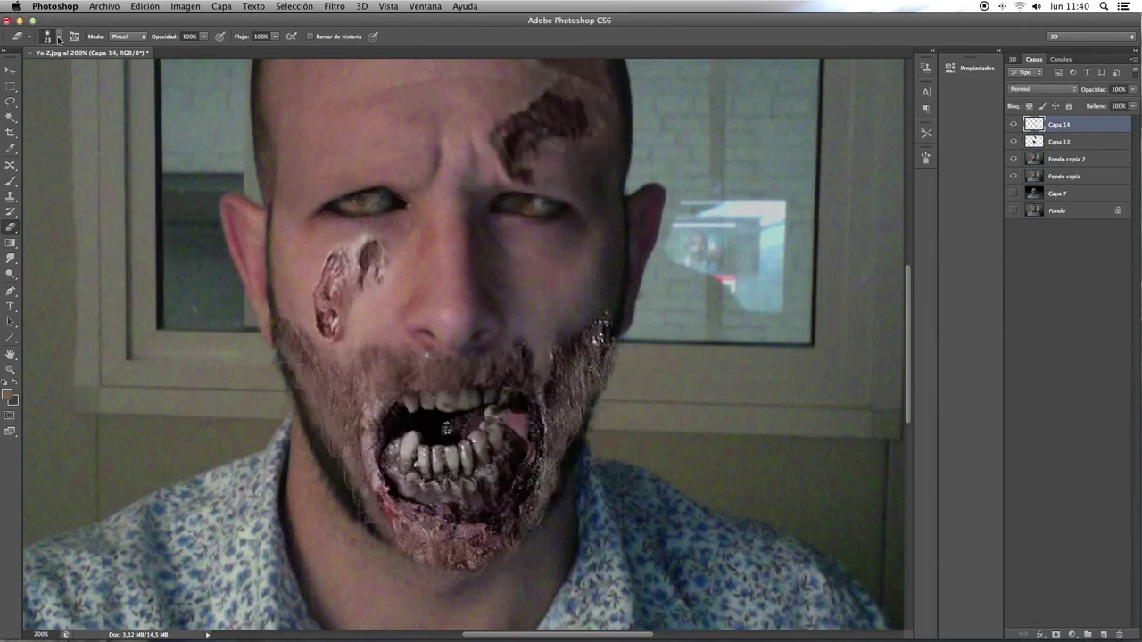
Step: Paint fine black strokes along both eyes' lower lids with a 5 px soft brush on Capa 14
key("b")
left_click(59, 36)
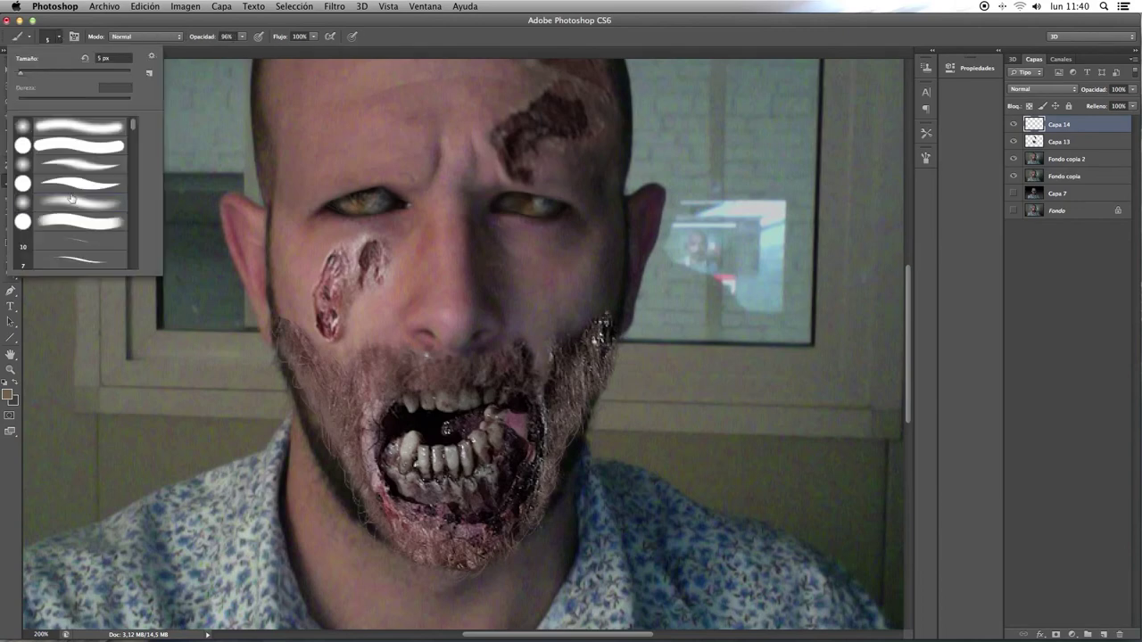
left_click(212, 56)
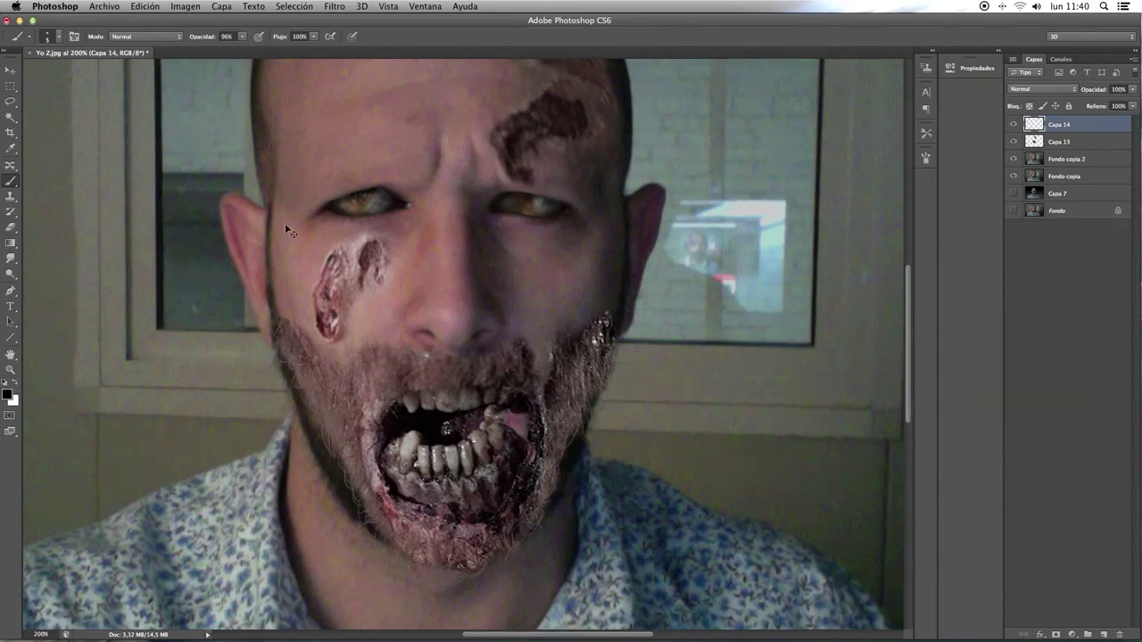
key("super+plus")
key("super+plus")
key("super+plus")
left_click_drag(471, 307, 507, 425)
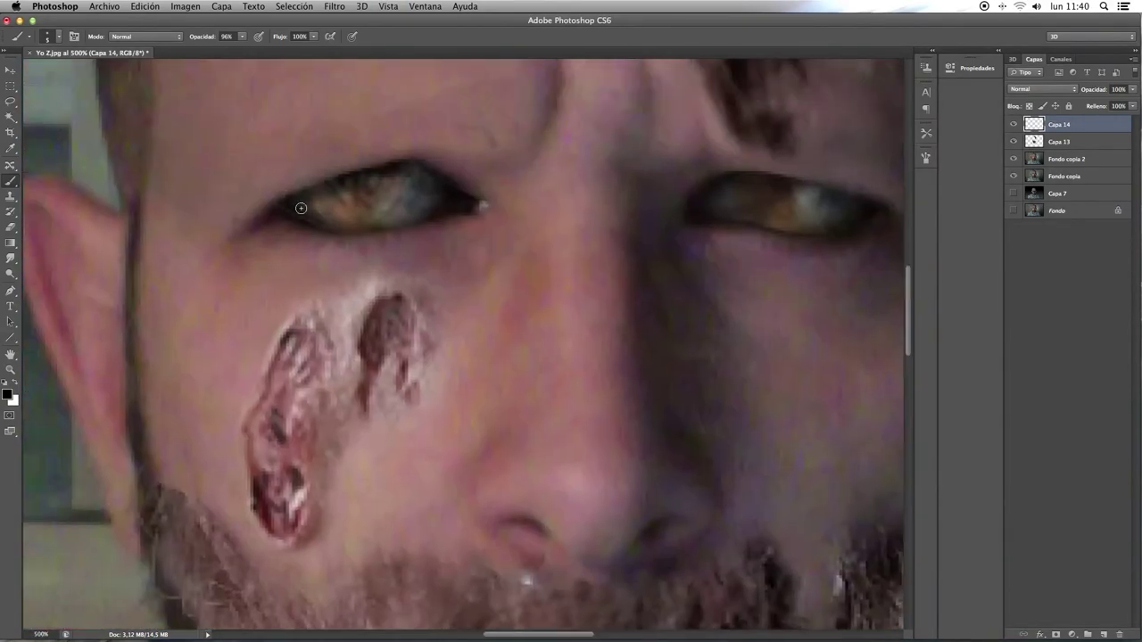
left_click_drag(289, 212, 389, 228)
left_click_drag(476, 199, 468, 207)
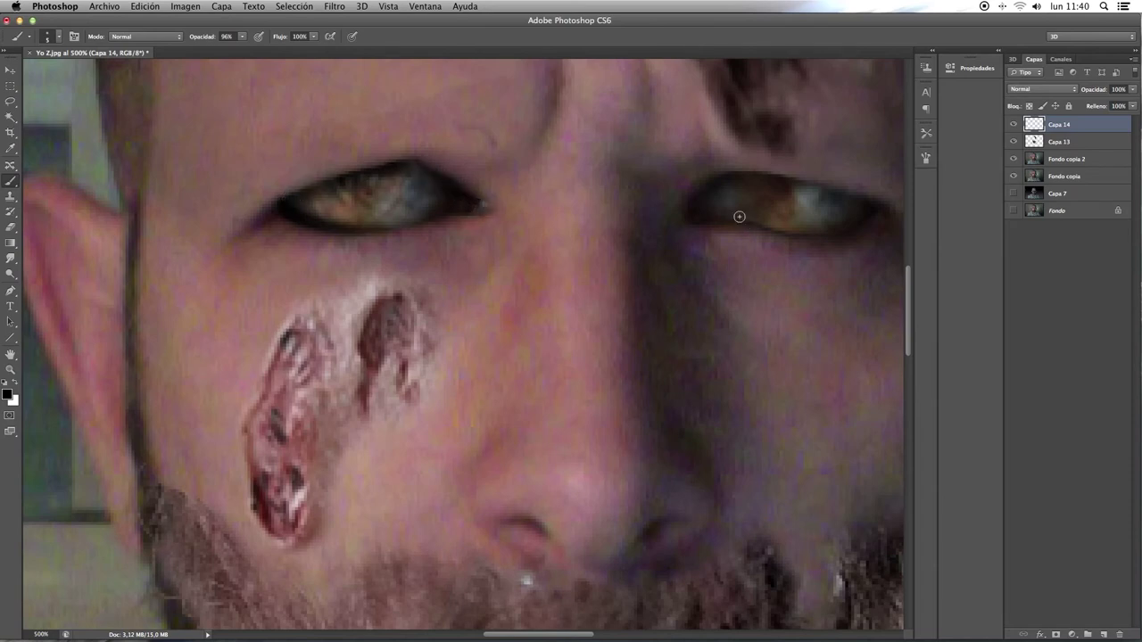
left_click_drag(739, 216, 833, 227)
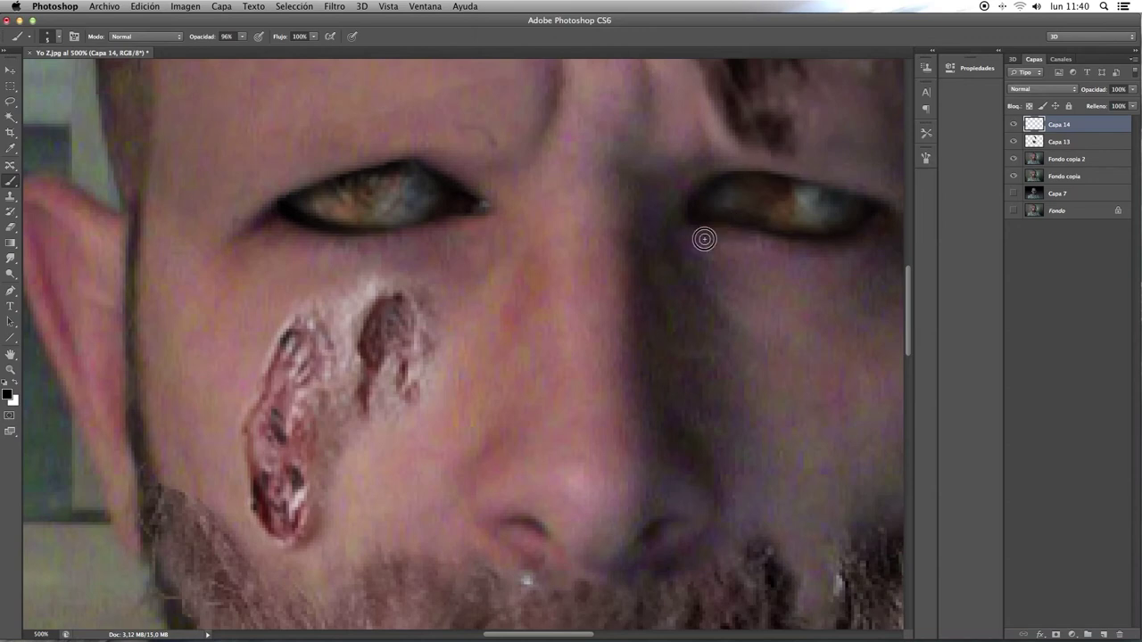
left_click_drag(701, 238, 855, 259)
left_click_drag(465, 228, 409, 243)
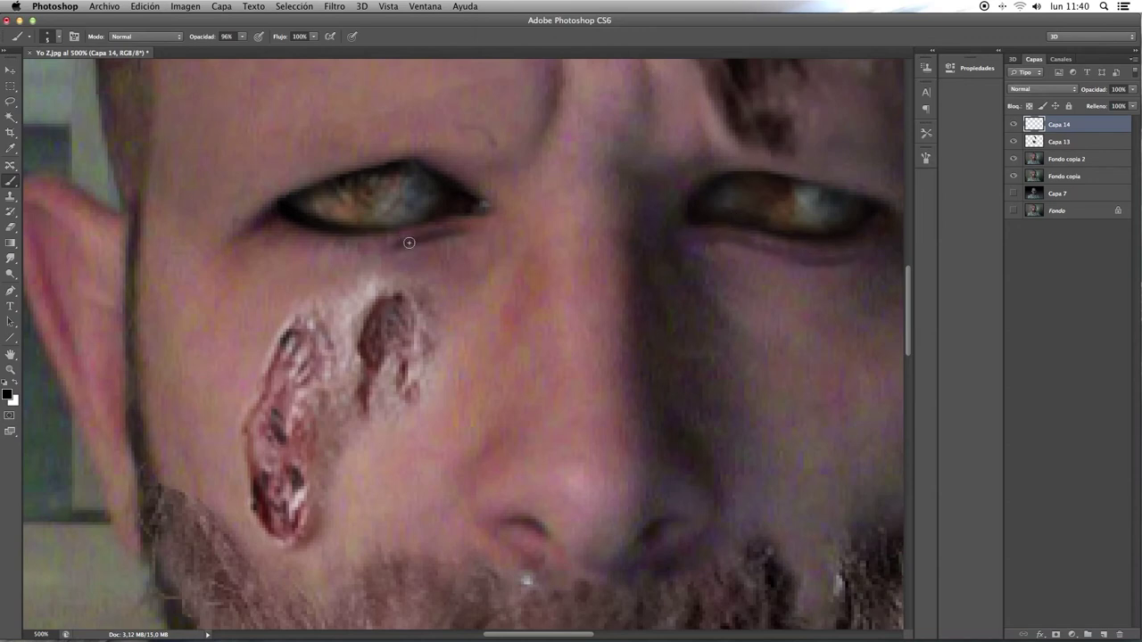
key("super+alt+z")
key("super+alt+z")
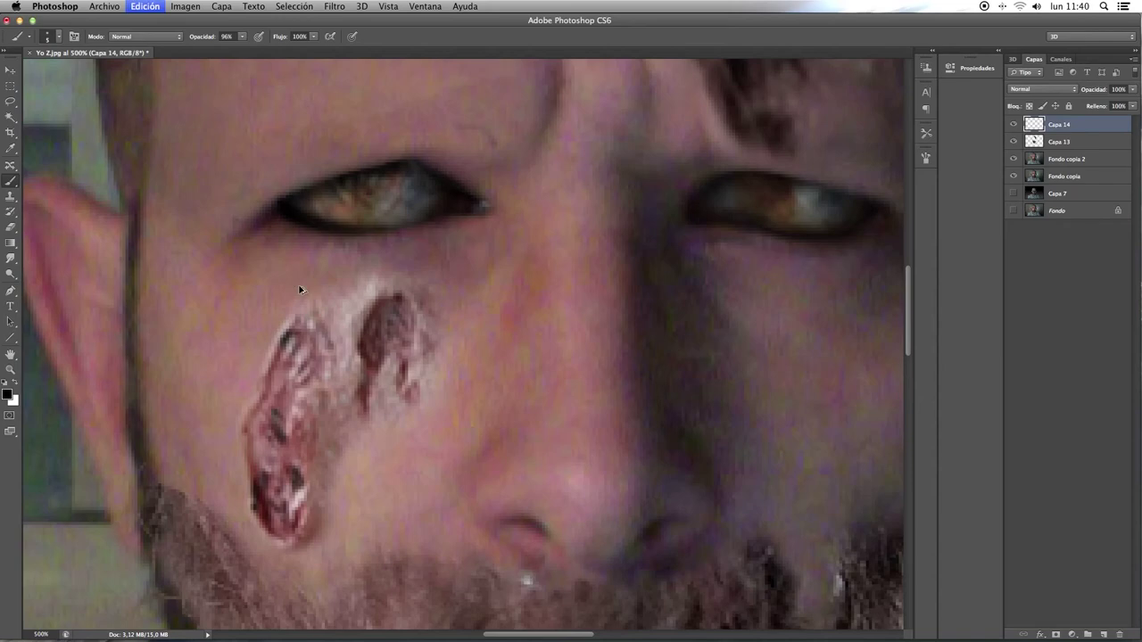
key("super+minus")
key("super+minus")
key("super+minus")
key("super+minus")
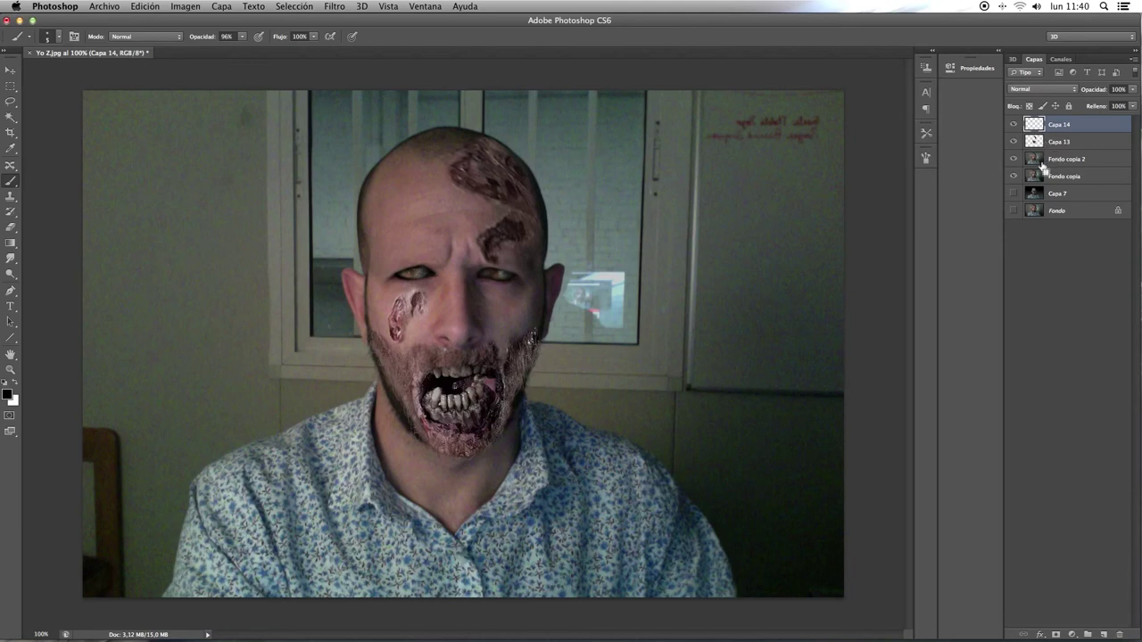
Step: Raise the eye-shading layer's lightness to +36, then bring up the Abrir file dialog
key("super+u")
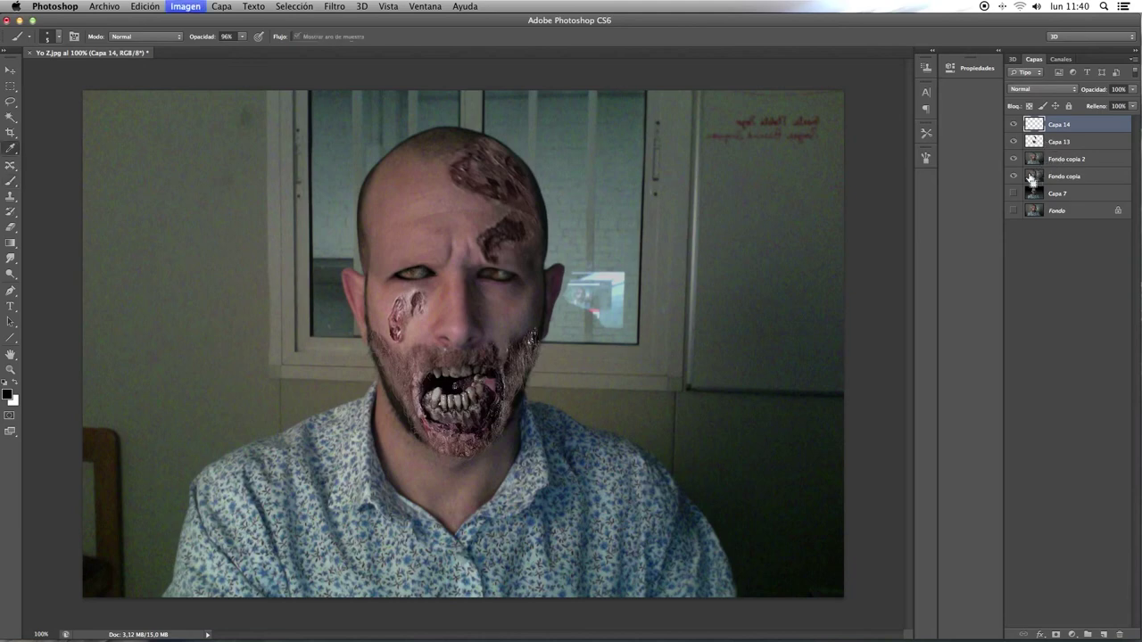
mouse_move(800, 335)
left_mouse_down()
mouse_move(822, 337)
mouse_move(808, 337)
left_mouse_up()
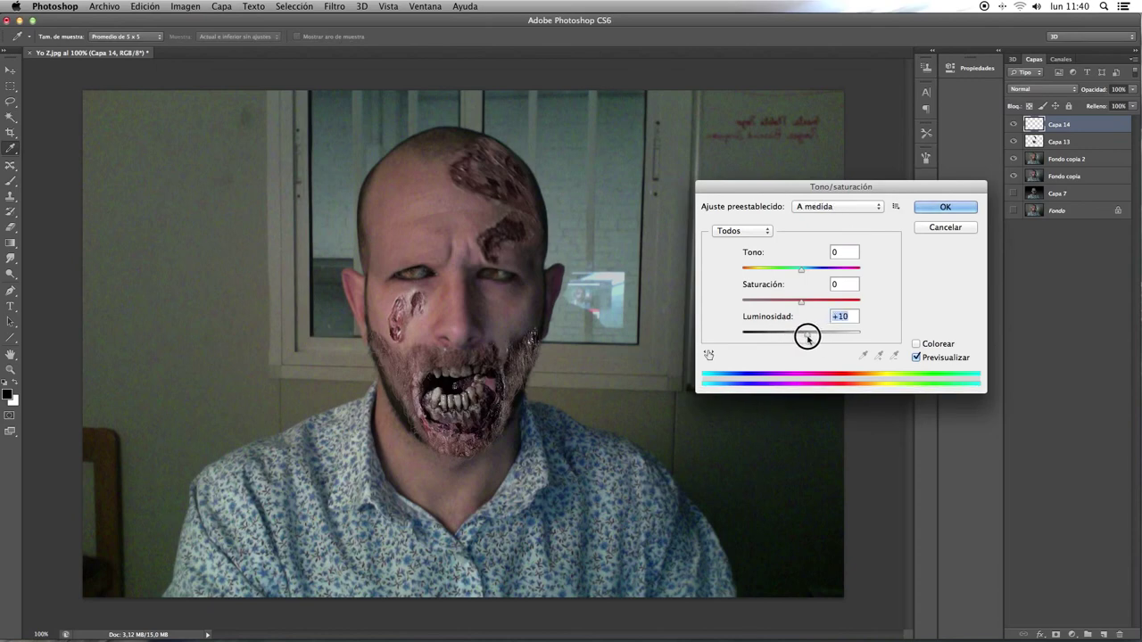
left_click(942, 211)
left_click(957, 207)
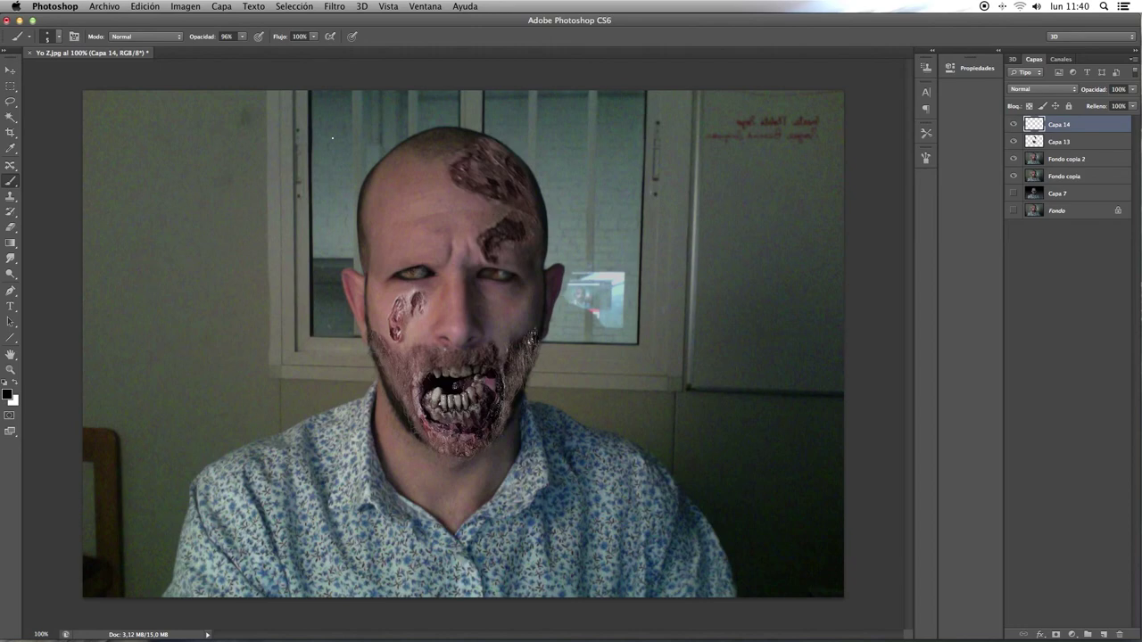
key("super+o")
Step: Preview the Zombie folder images and open Meat_Grinder, keeping its embedded colour profile
left_click(341, 116)
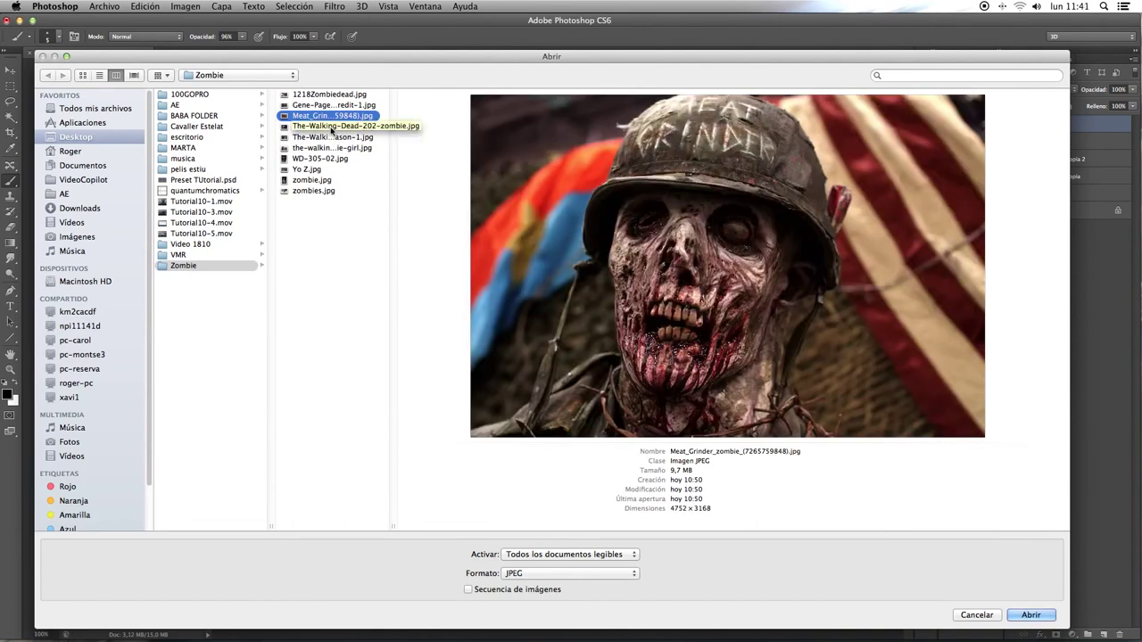
left_click(331, 127)
left_click(323, 147)
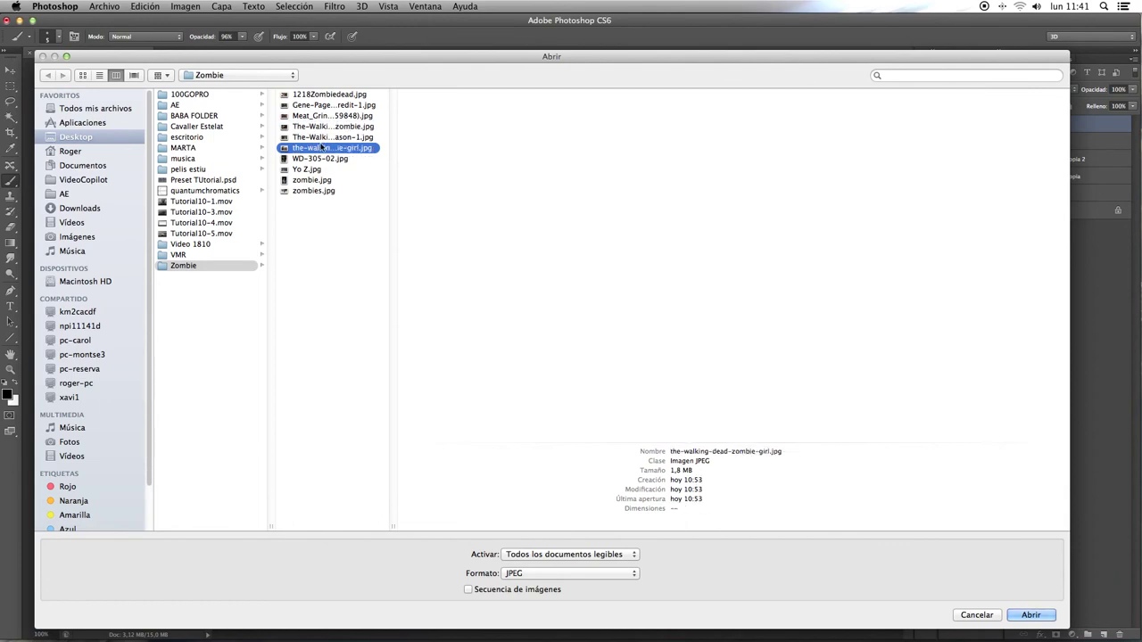
left_click(318, 158)
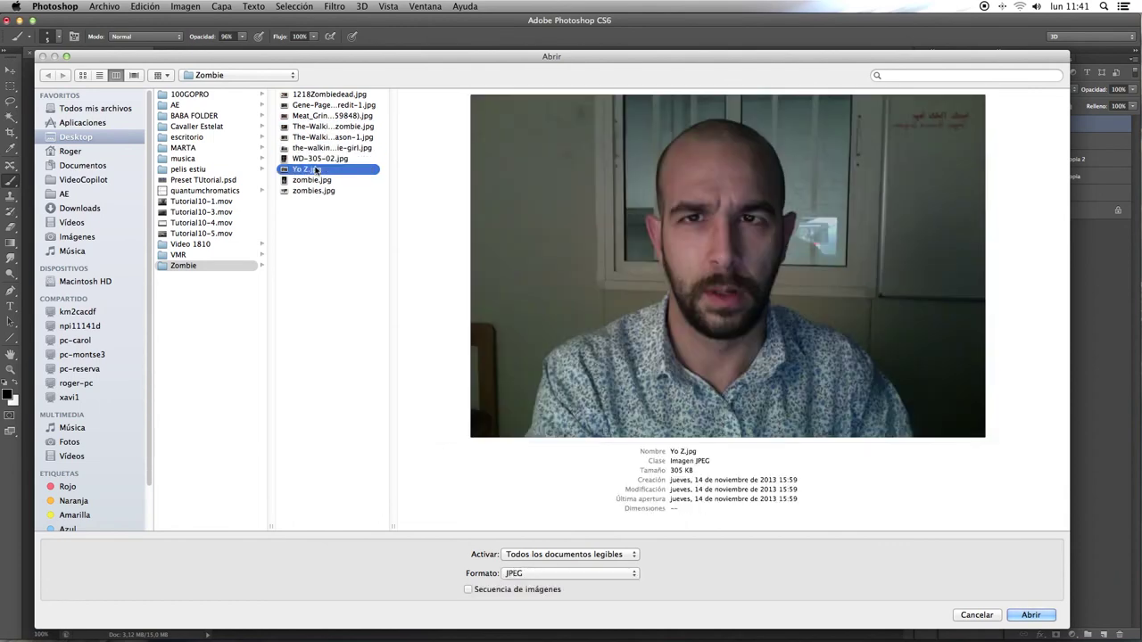
left_click(319, 158)
left_click(312, 182)
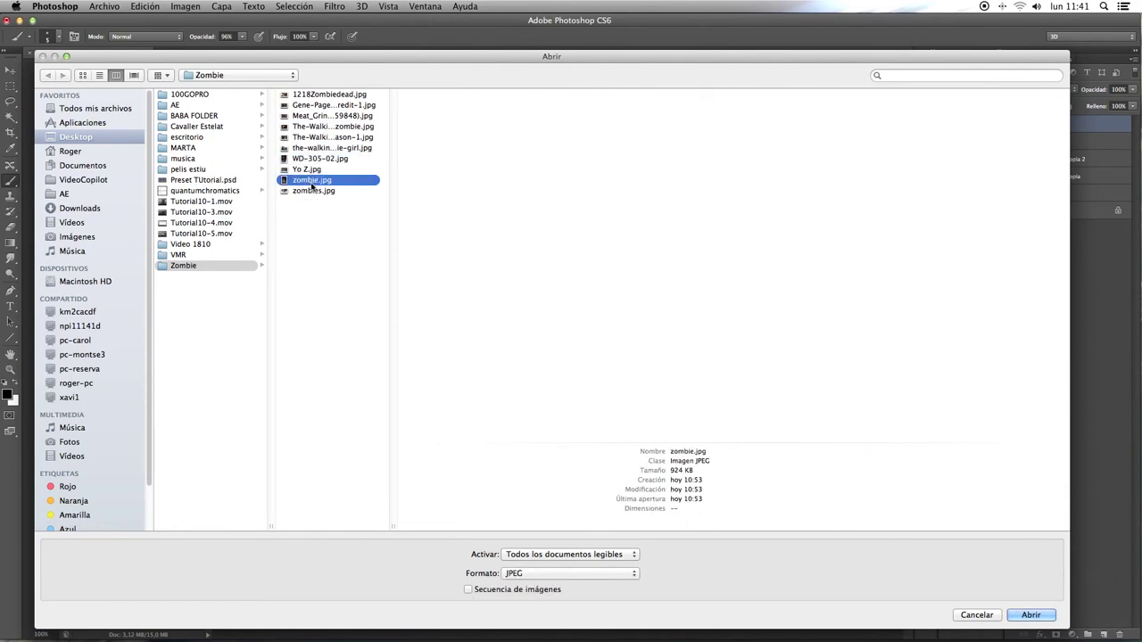
left_click(308, 192)
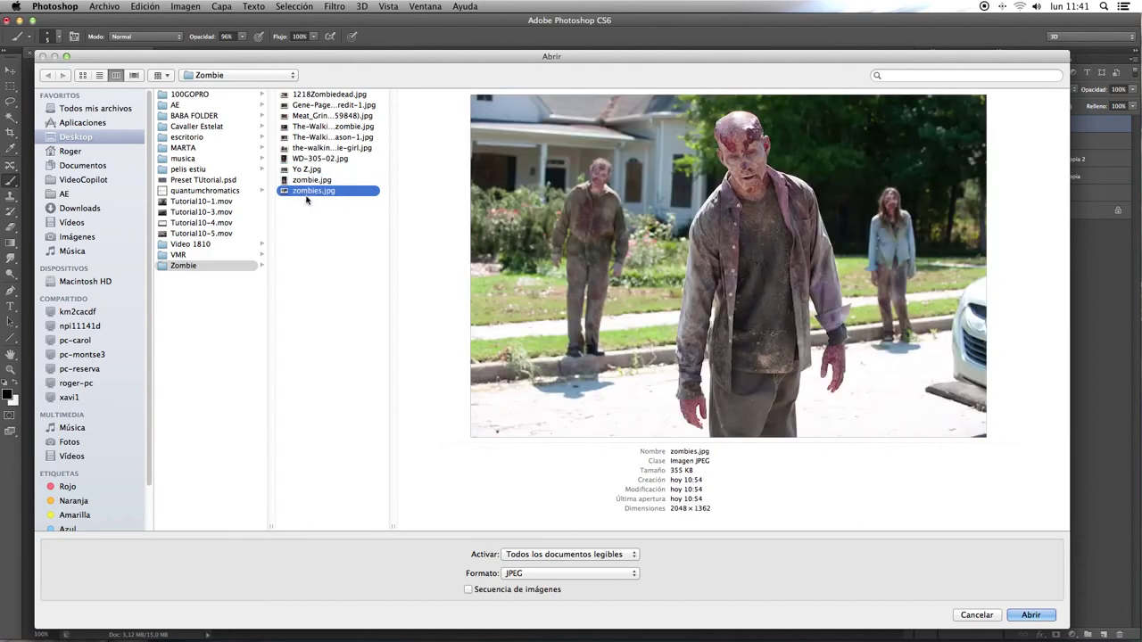
left_click(320, 95)
left_click(320, 118)
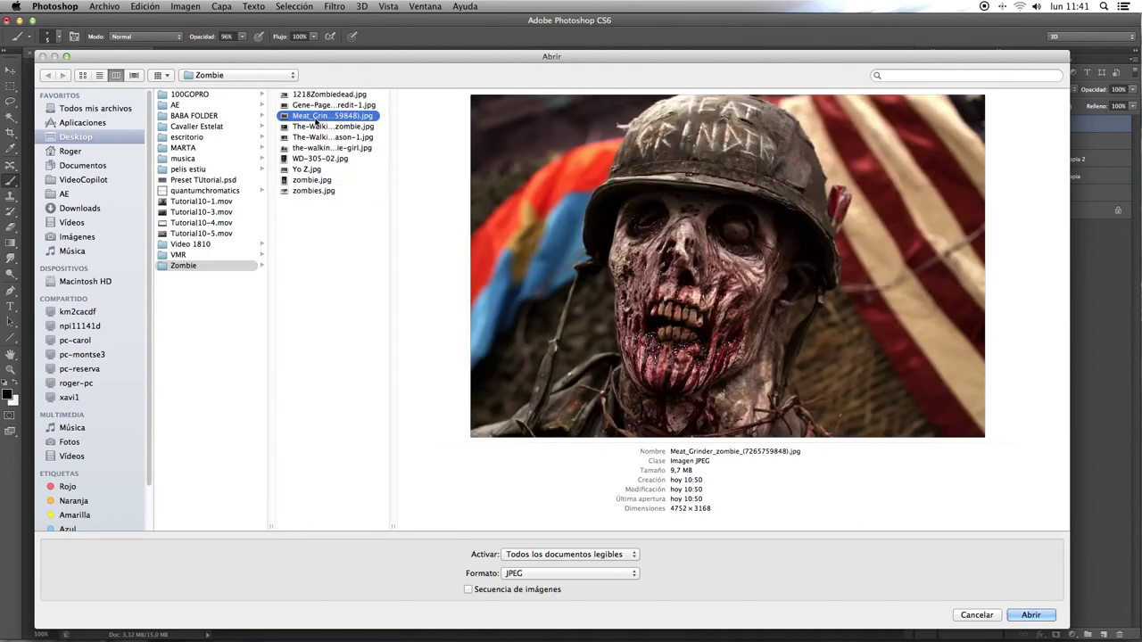
double_click(316, 119)
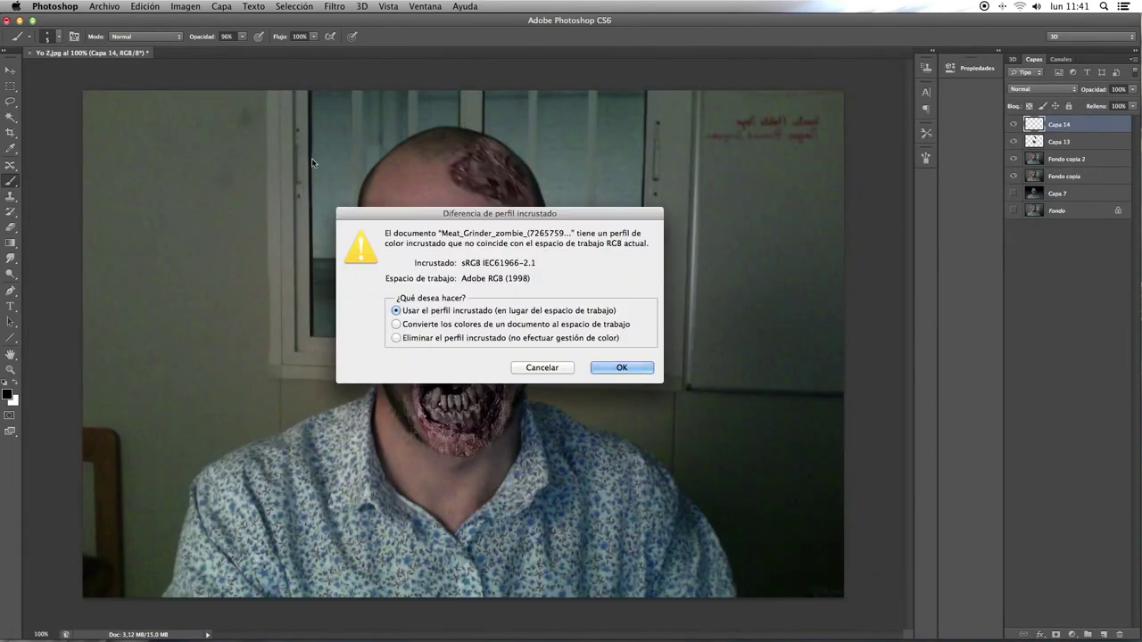
key("Return")
Step: Lasso the zombie's face, trial-paste it into the portrait, then undo the paste
left_click(11, 101)
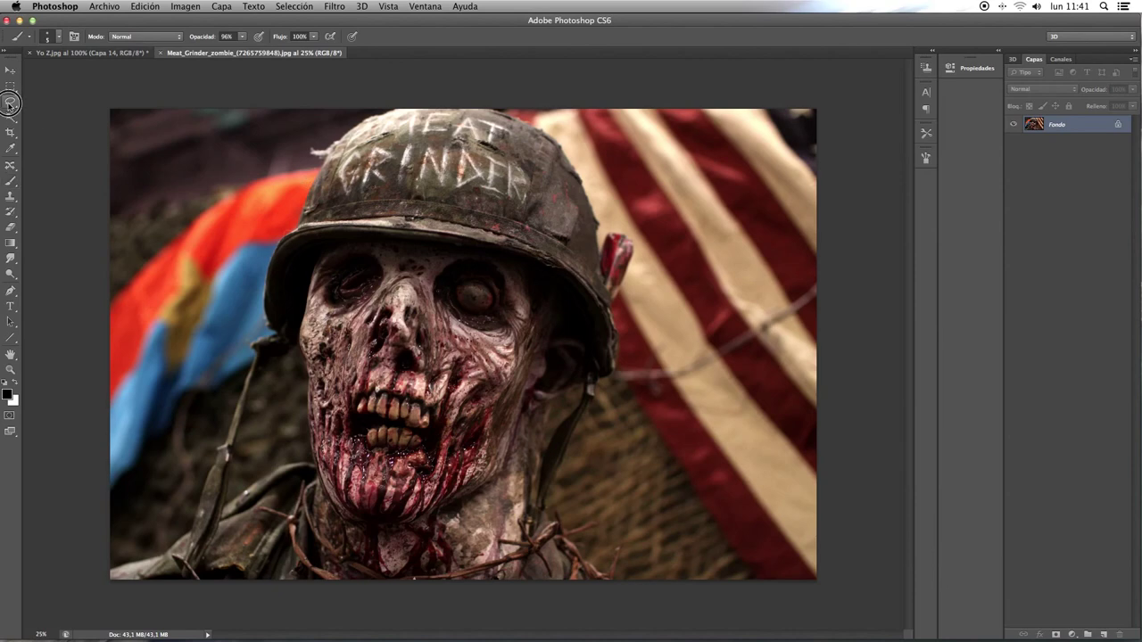
left_click_drag(363, 304, 334, 429)
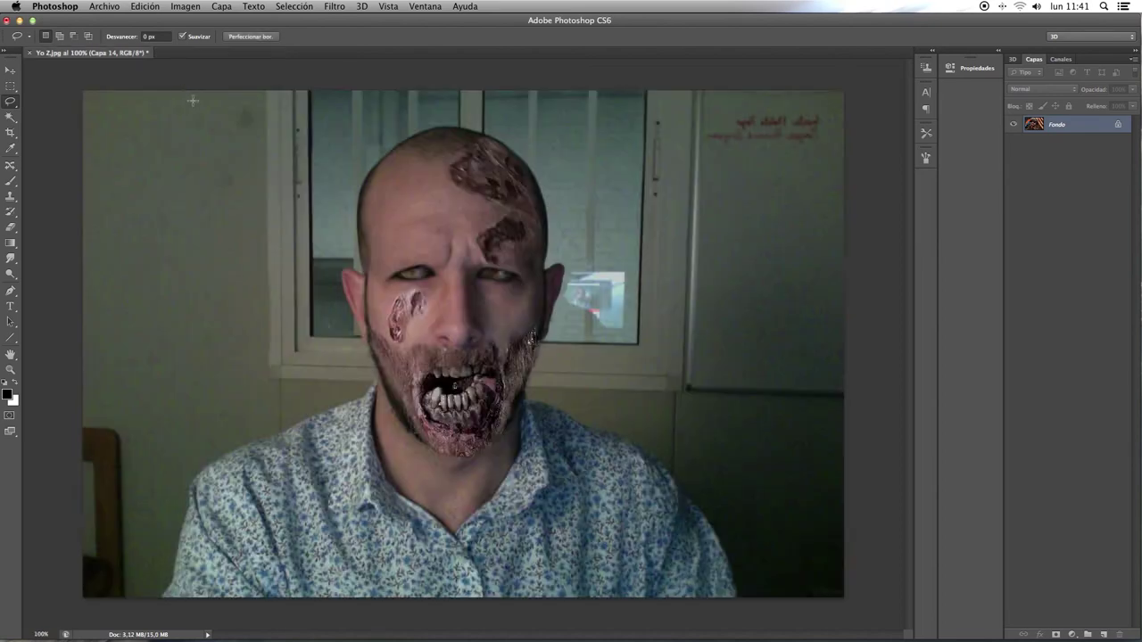
key("ctrl+v")
key("Return")
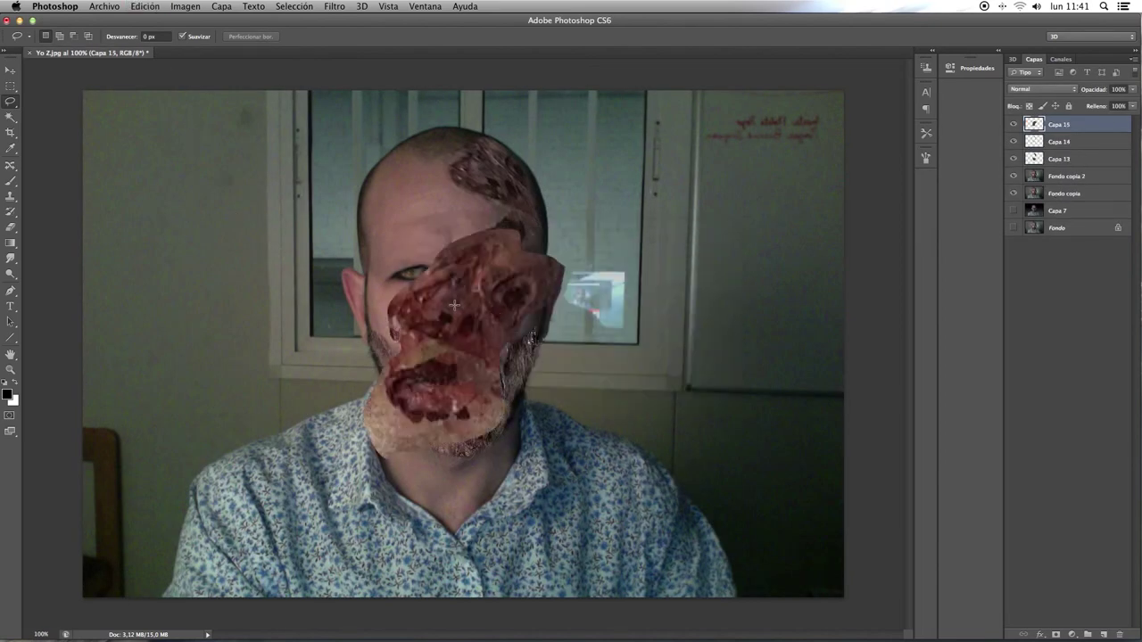
key("ctrl+z")
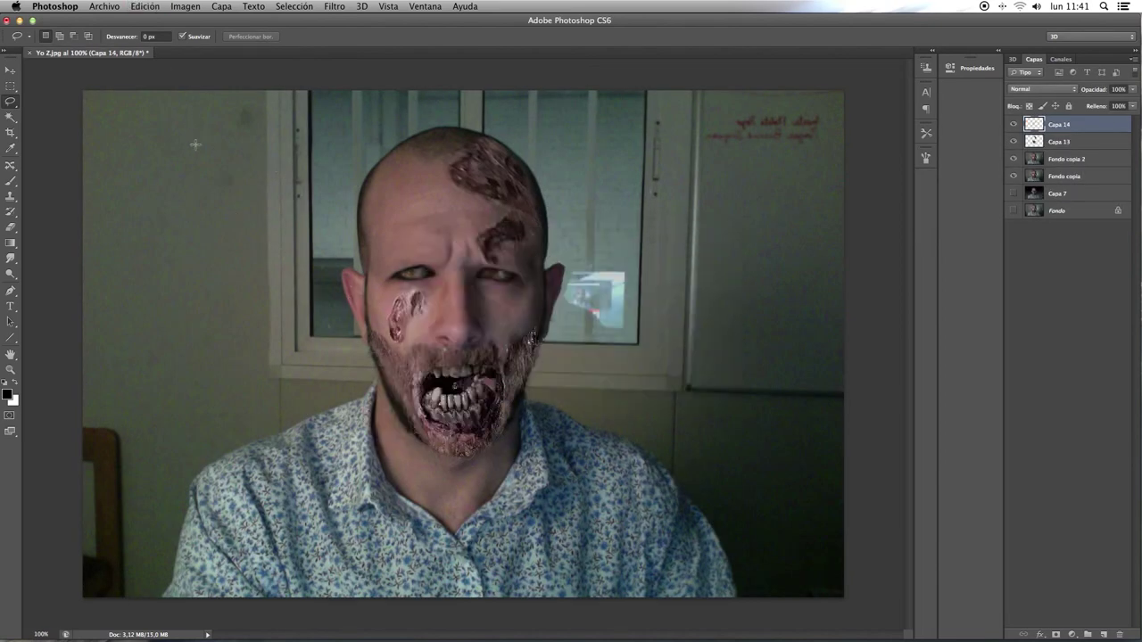
Step: Copy the Meat Grinder zombie's nose and left cheek into Yo Z.jpg as layer Capa 15
key("ctrl+o")
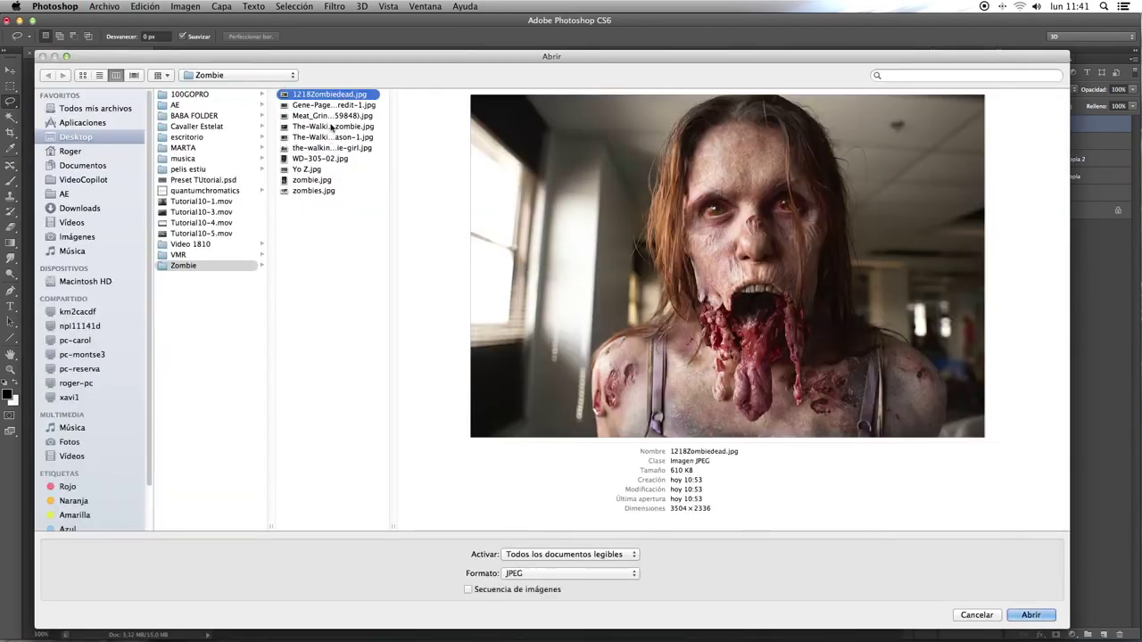
key("Escape")
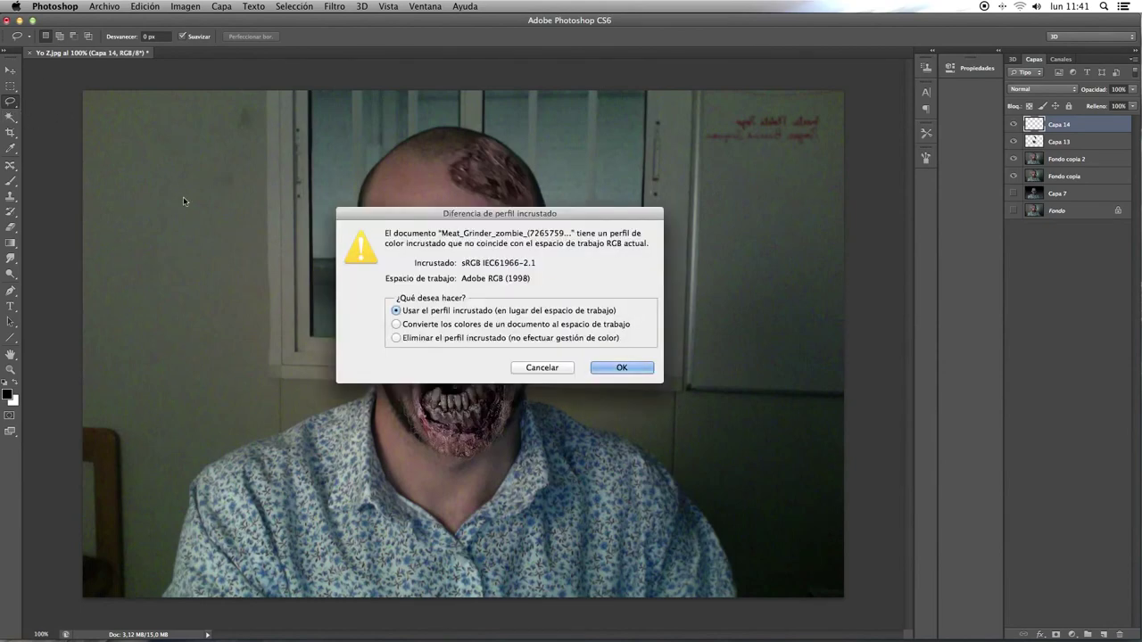
key("Return")
left_click_drag(364, 398, 366, 392)
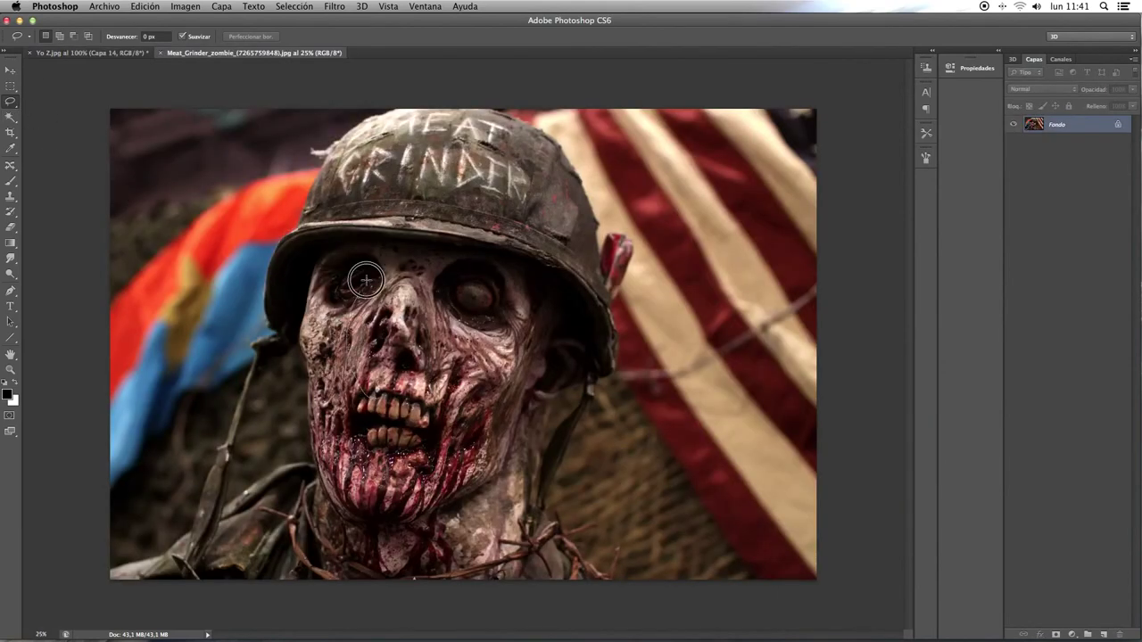
key("ctrl+c")
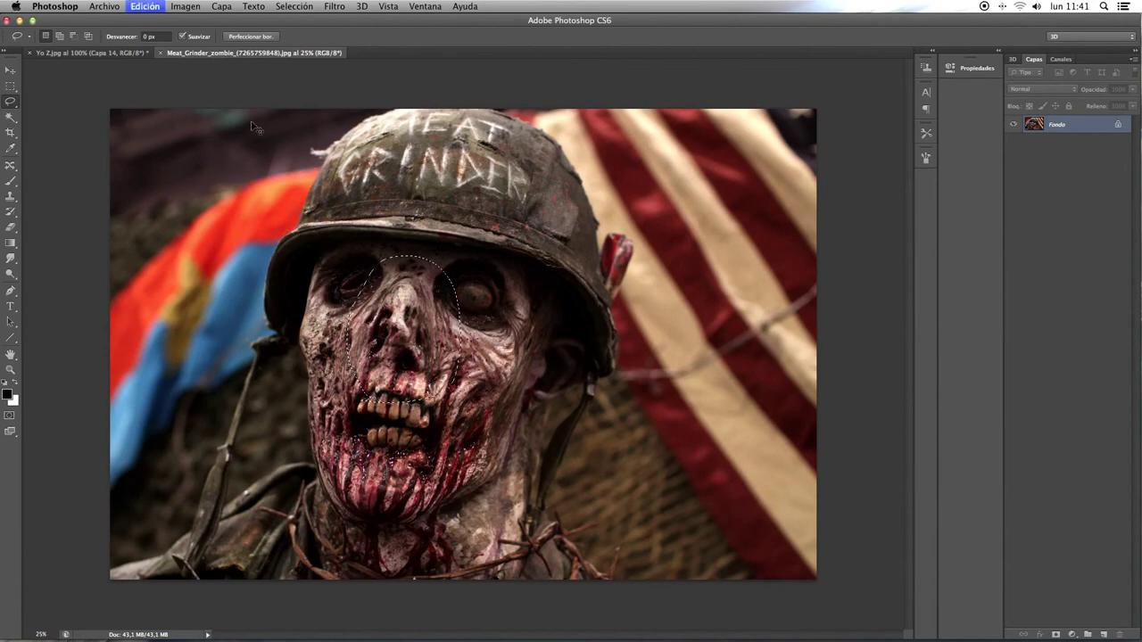
left_click(94, 54)
key("ctrl+v")
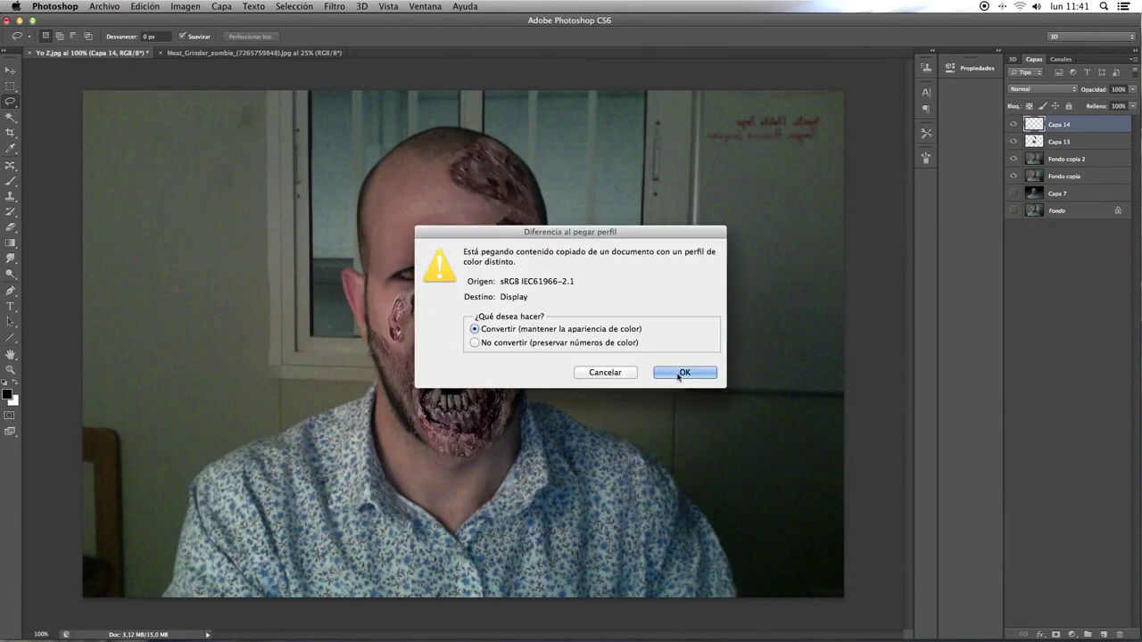
left_click(683, 373)
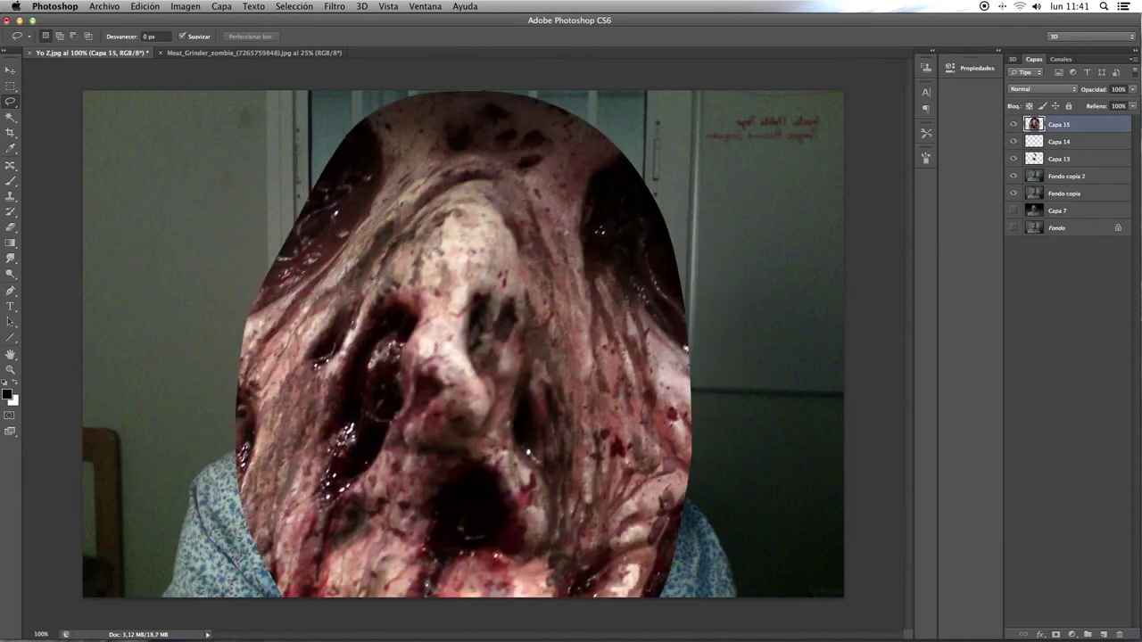
Step: Scale the pasted zombie patch to about a quarter size and move it over the face
key("ctrl+t")
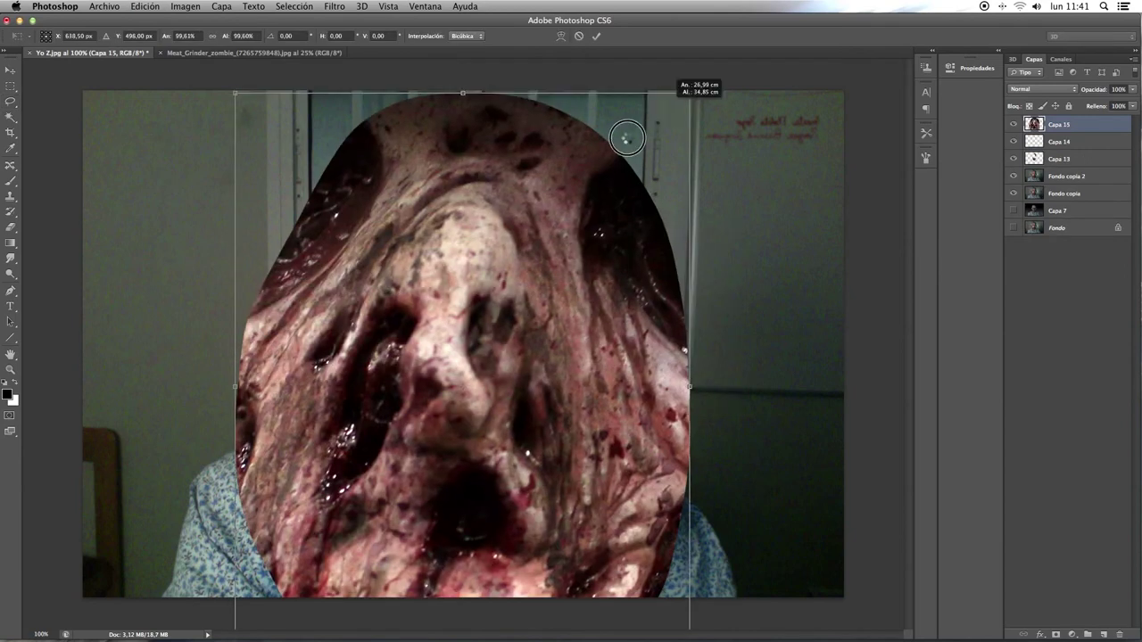
left_click_drag(692, 90, 430, 376)
left_click_drag(360, 465, 481, 263)
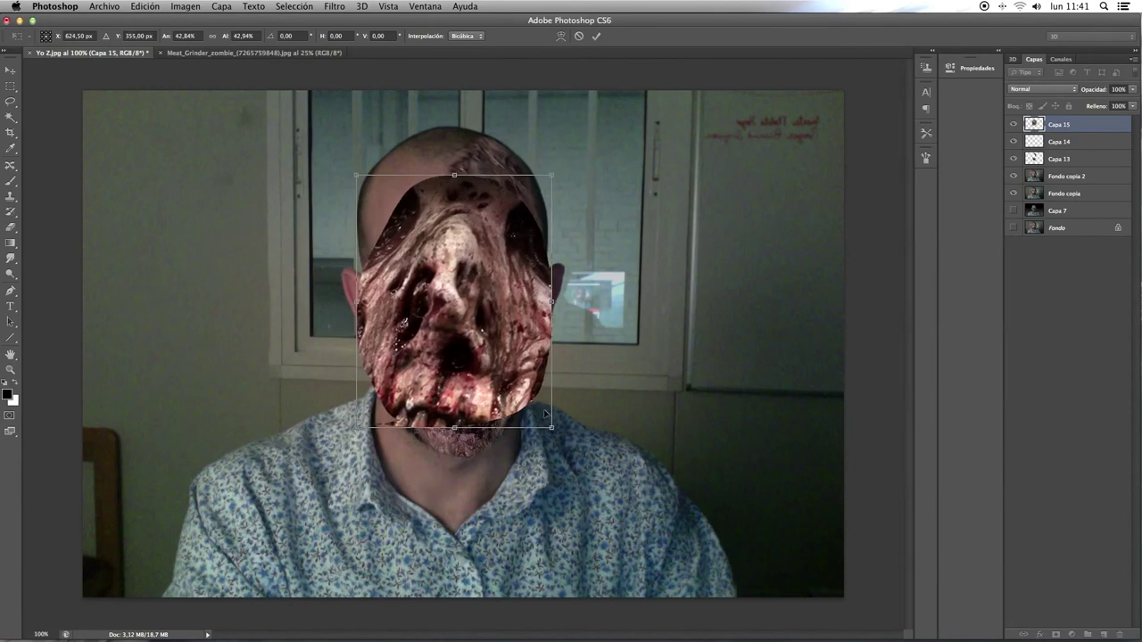
left_click_drag(552, 175, 502, 255)
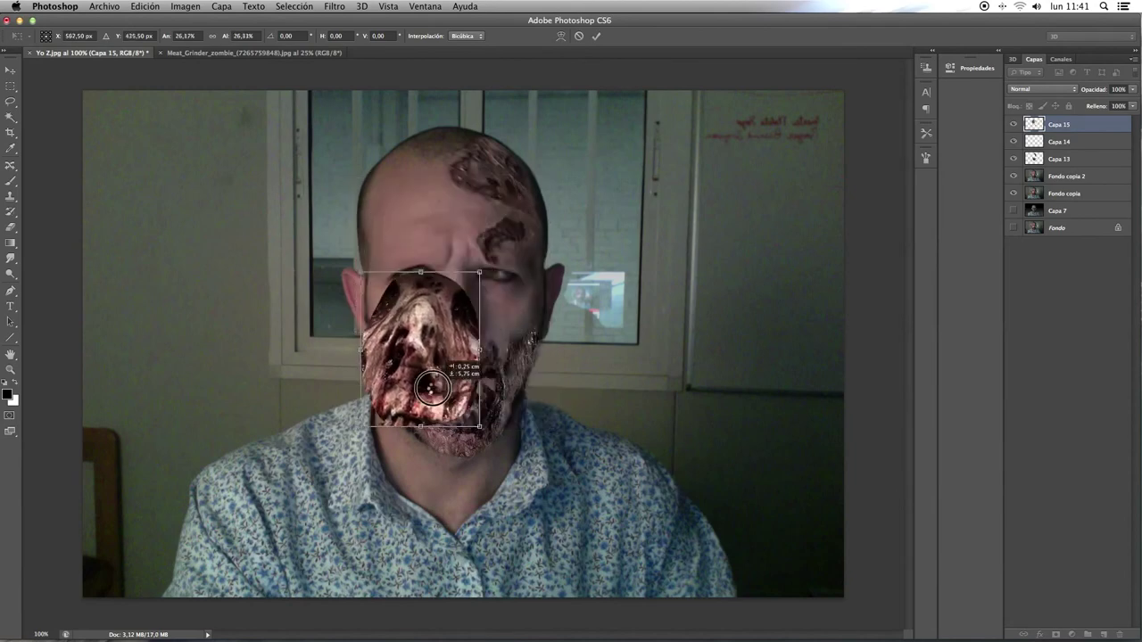
left_click_drag(455, 393, 390, 392)
Step: Flip the patch horizontally, tilt it about 10 degrees and fit it over the nose
right_click(375, 359)
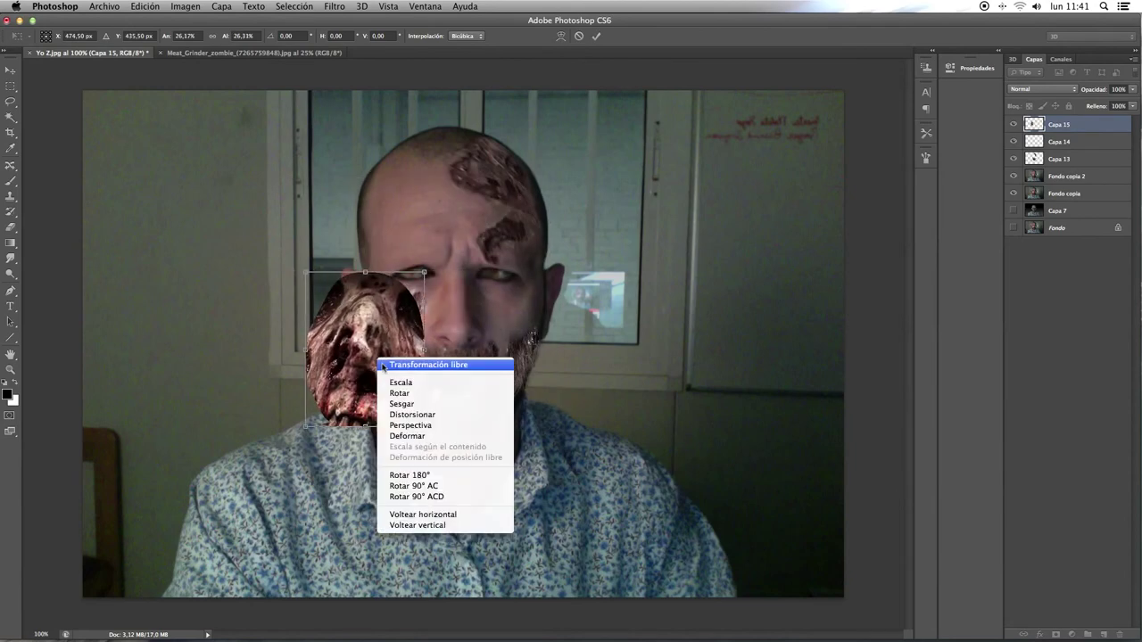
left_click(431, 510)
right_click(364, 343)
left_click(420, 503)
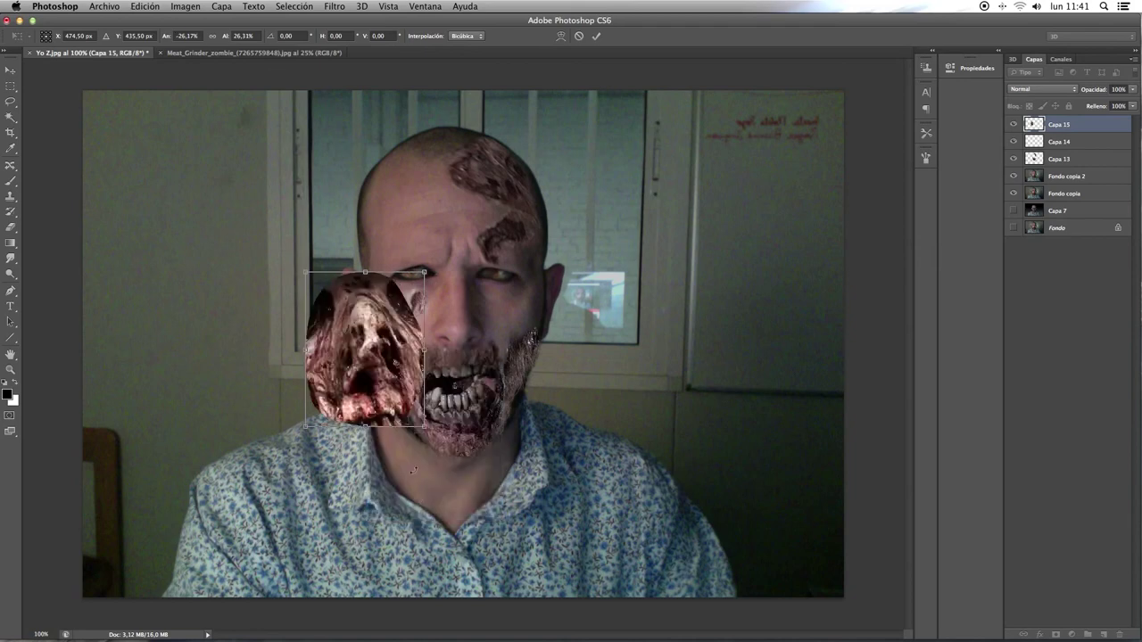
mouse_move(451, 437)
left_mouse_down()
mouse_move(399, 381)
mouse_move(498, 361)
left_mouse_up()
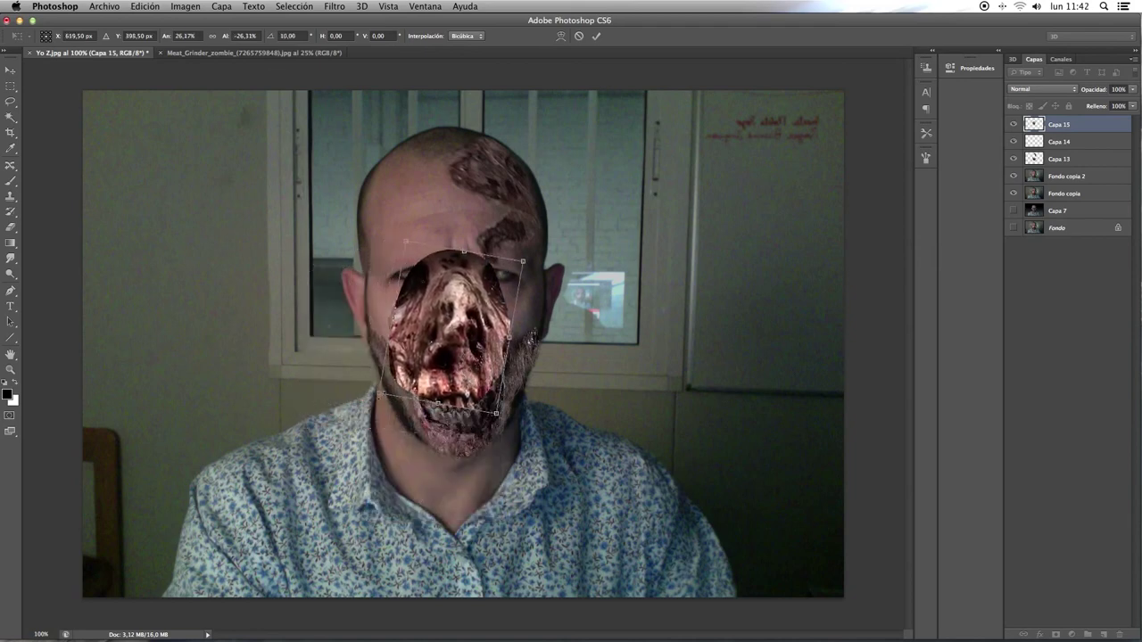
left_click_drag(384, 386, 420, 357)
left_click_drag(503, 308, 477, 311)
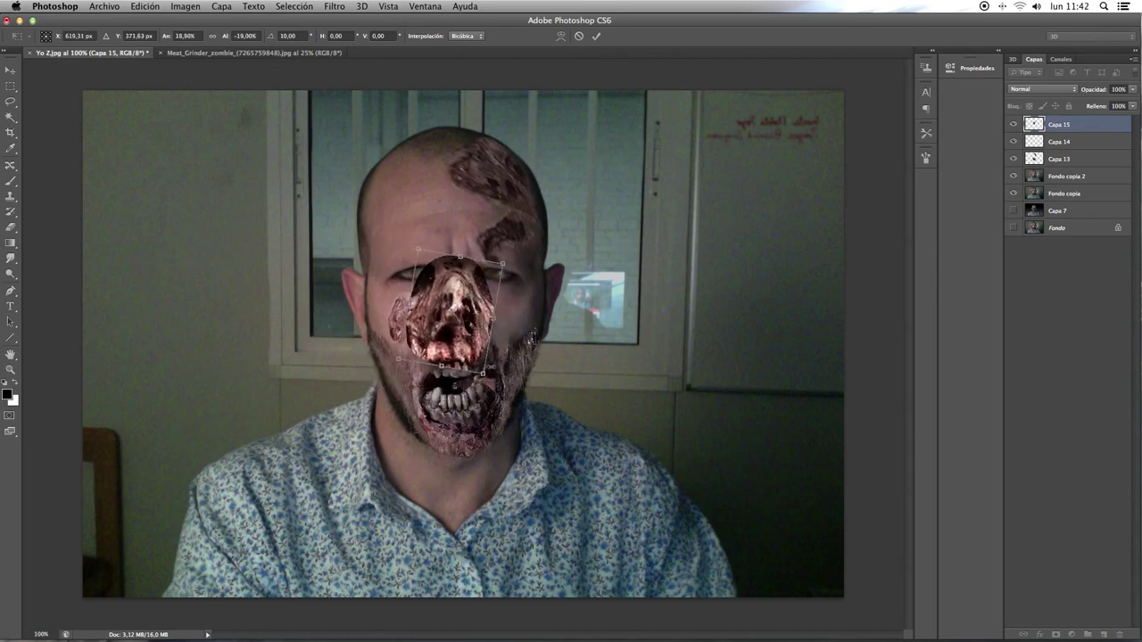
left_click_drag(483, 374, 481, 321)
left_click_drag(498, 271, 492, 278)
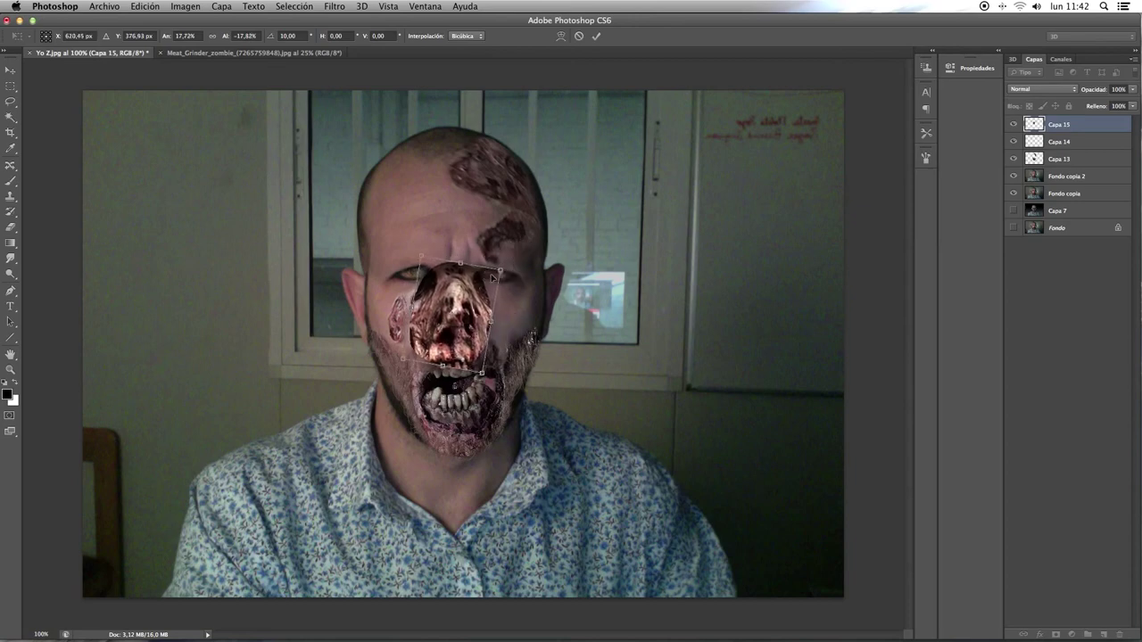
Step: Commit the nose patch transform, zoom in on the face and add a layer mask to Capa 15
key("Return")
key("l")
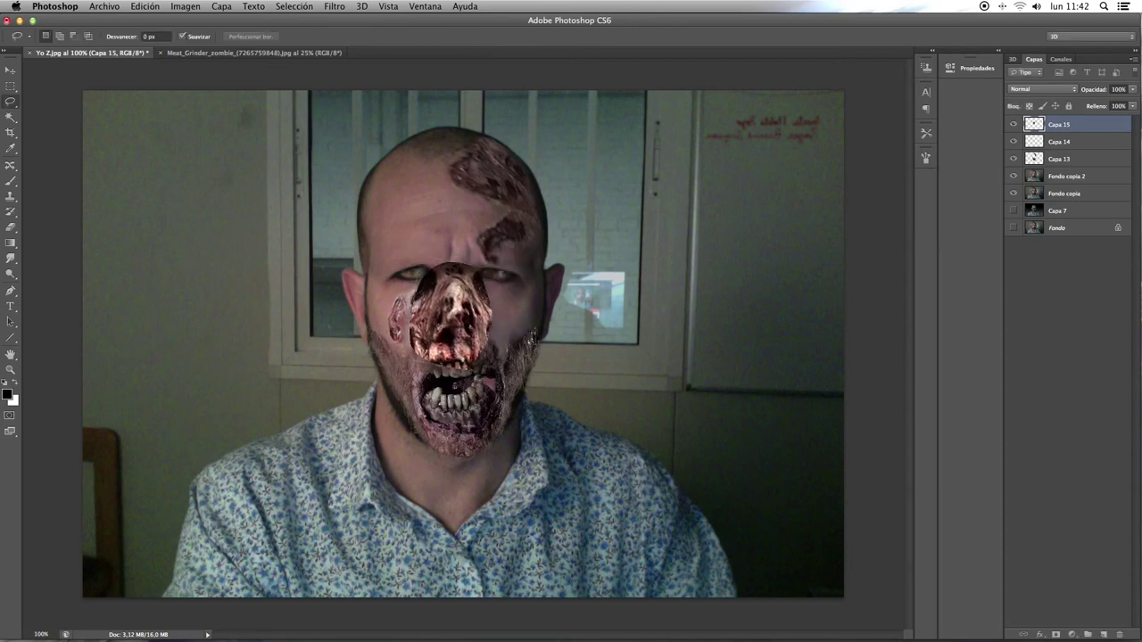
key("super+plus")
key("super+plus")
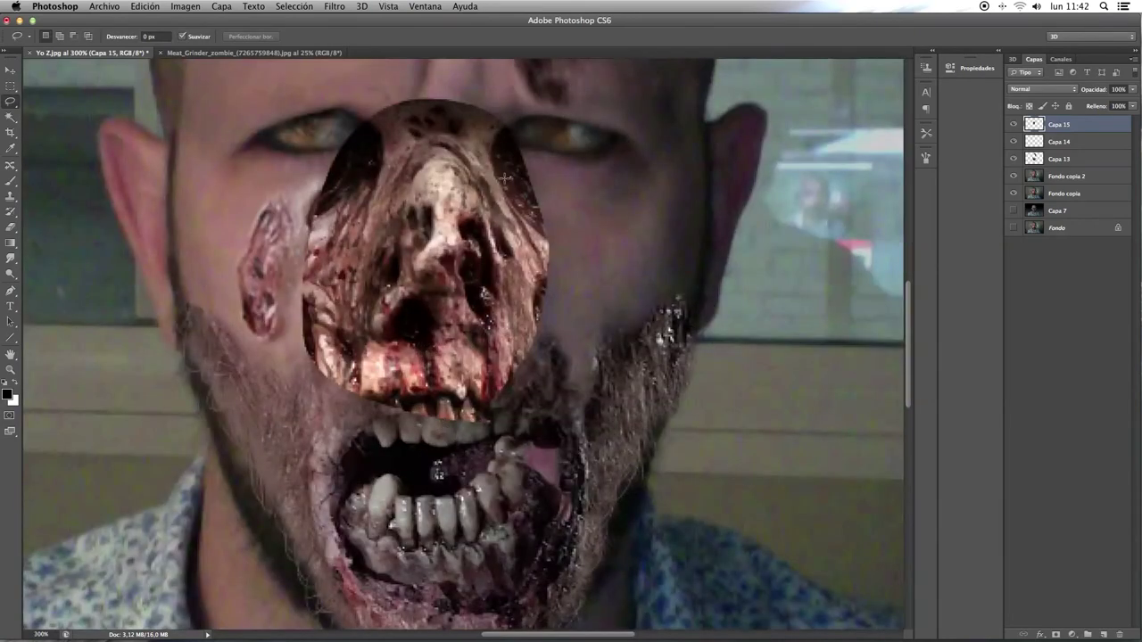
key("e")
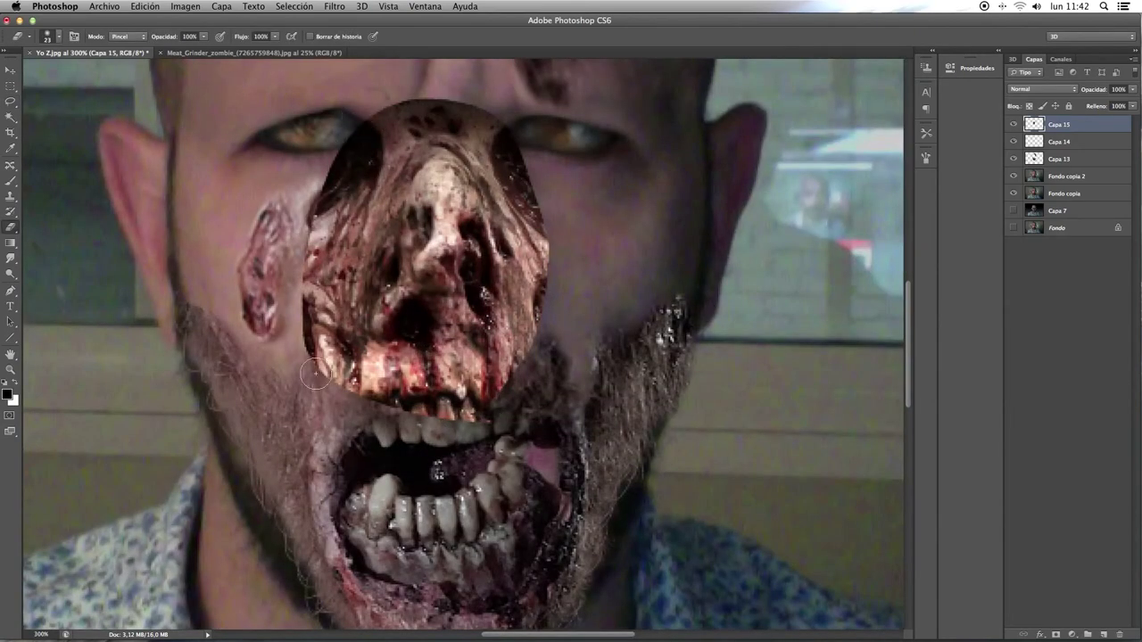
left_click(1057, 635)
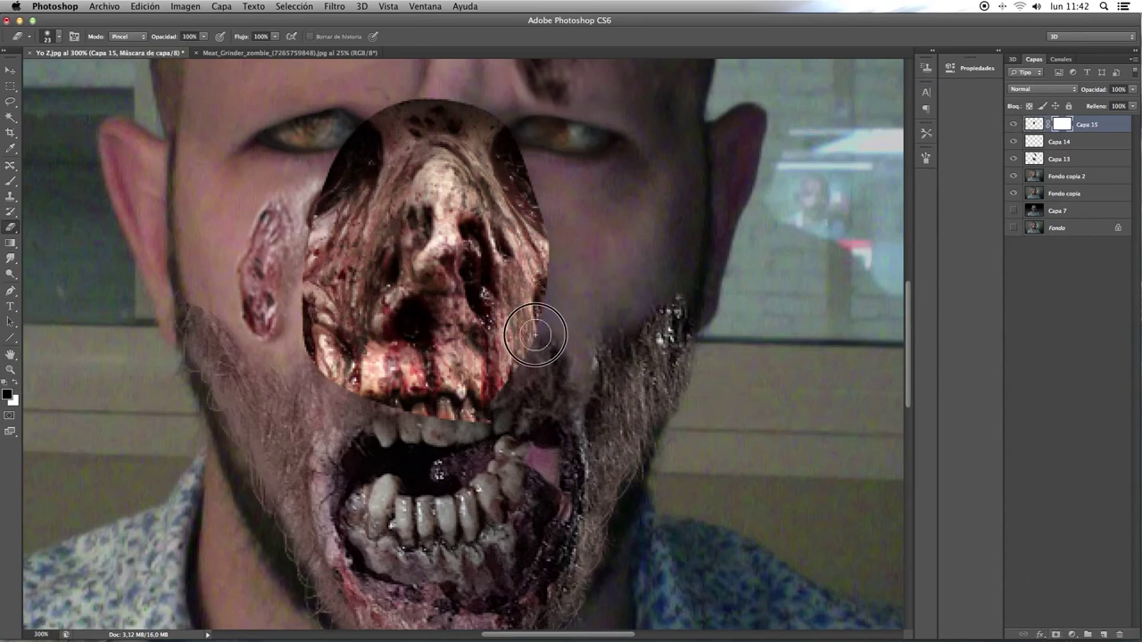
Step: Paint black with a 27 px brush around the patch edges to blend it, then zoom out
key("b")
left_click(59, 38)
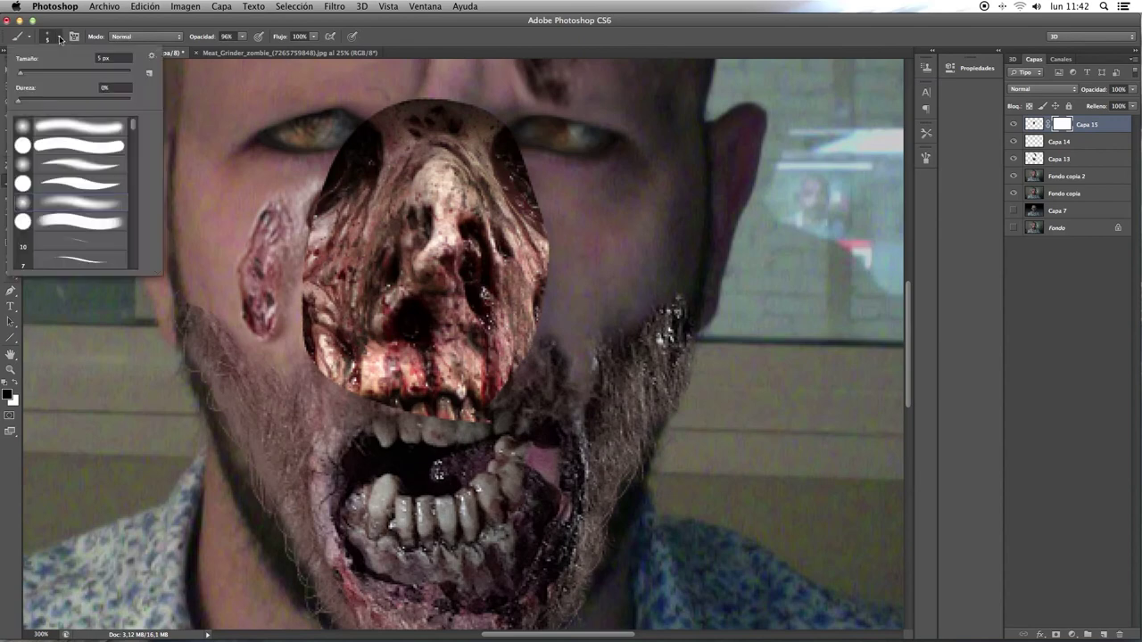
left_click_drag(34, 63, 43, 64)
key("Return")
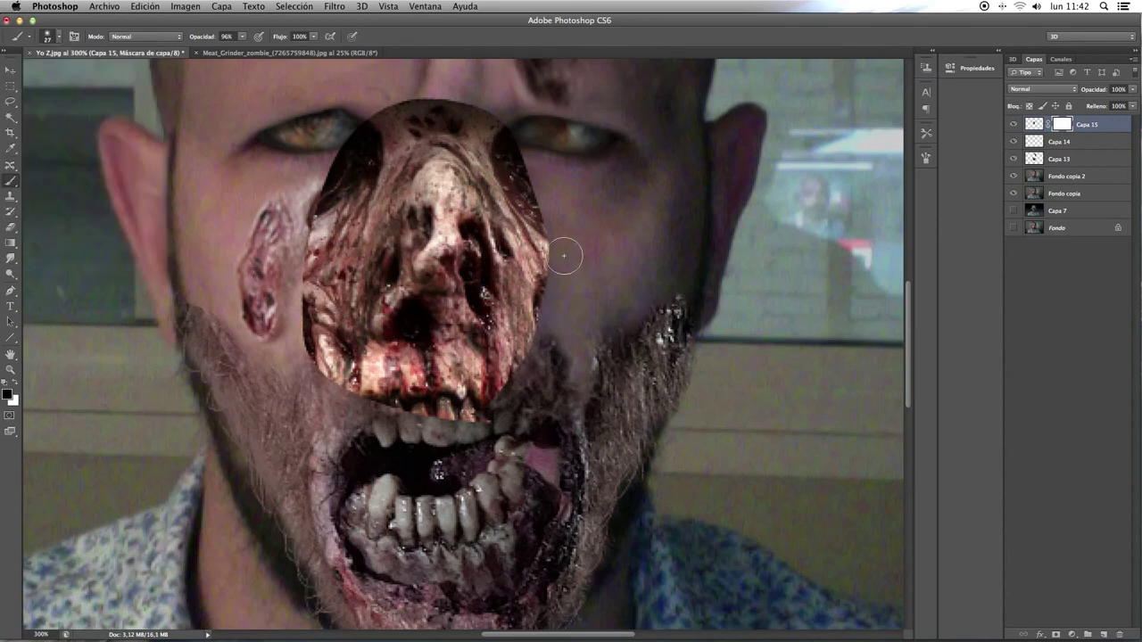
mouse_move(454, 427)
left_mouse_down()
mouse_move(399, 368)
mouse_move(298, 364)
mouse_move(308, 316)
left_mouse_up()
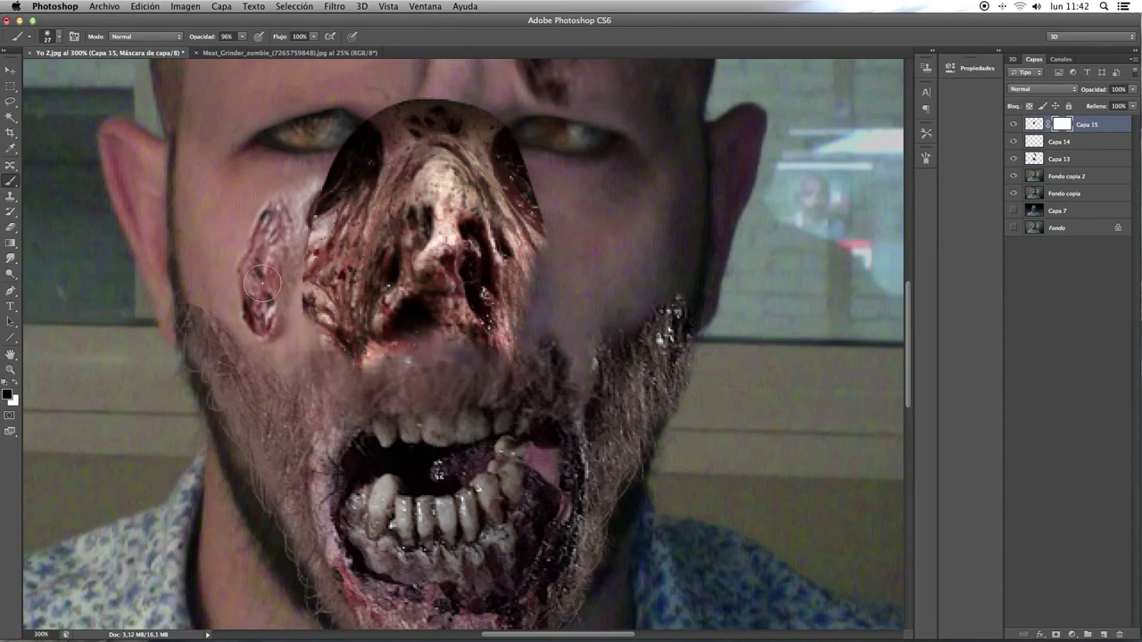
mouse_move(320, 196)
left_mouse_down()
mouse_move(350, 125)
mouse_move(448, 96)
mouse_move(458, 117)
left_mouse_up()
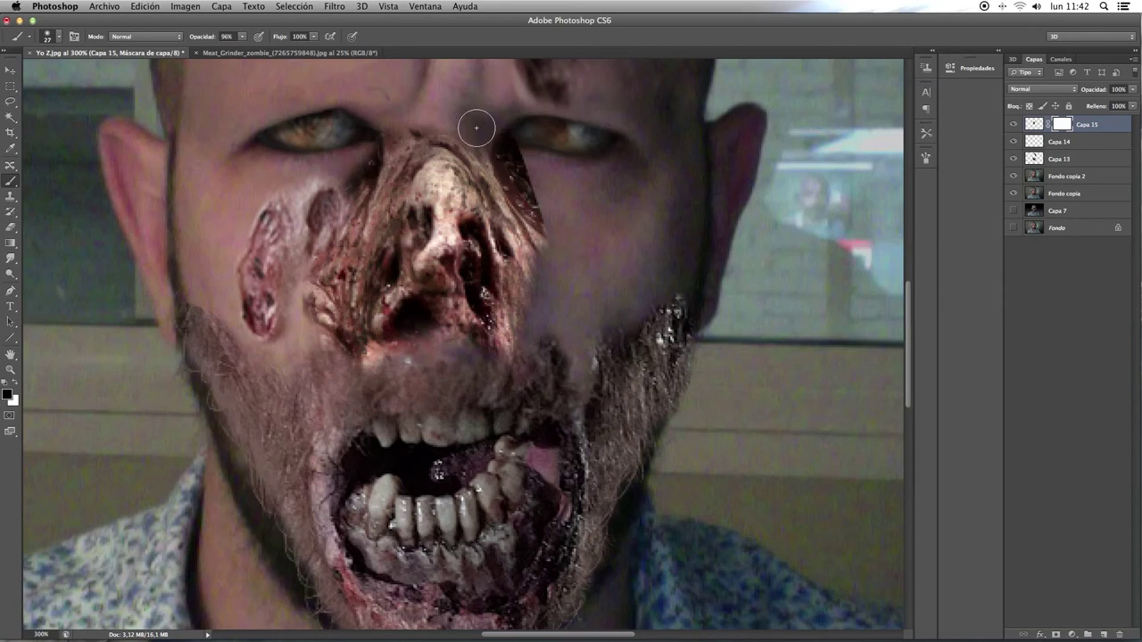
mouse_move(457, 117)
left_mouse_down()
mouse_move(531, 144)
mouse_move(527, 171)
mouse_move(538, 161)
mouse_move(527, 148)
mouse_move(571, 252)
mouse_move(533, 168)
mouse_move(538, 280)
mouse_move(511, 355)
mouse_move(499, 335)
mouse_move(362, 367)
mouse_move(462, 374)
mouse_move(466, 348)
mouse_move(455, 369)
left_mouse_up()
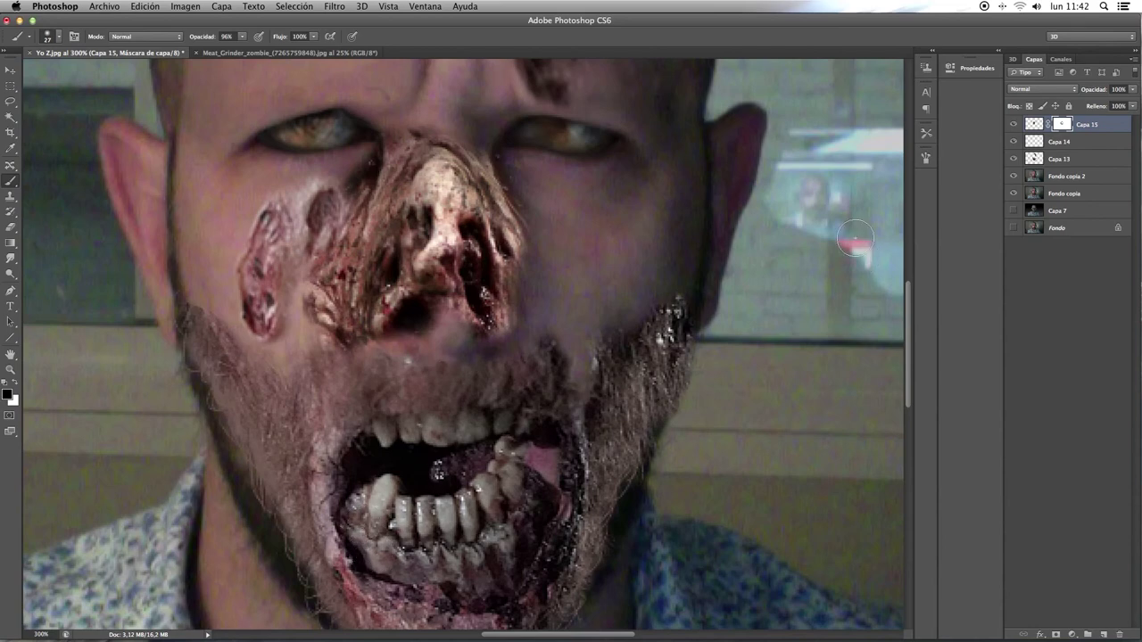
key("ctrl+1")
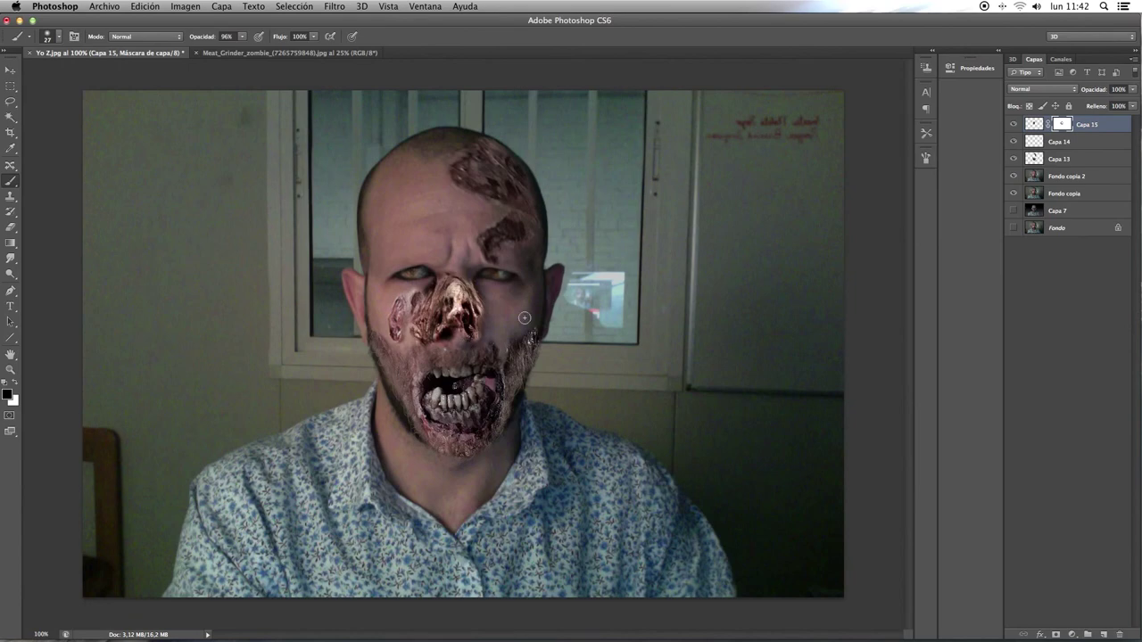
Step: Apply Hue/Saturation to Capa 15 with hue −12, saturation −16 and lightness −14
double_click(1036, 126)
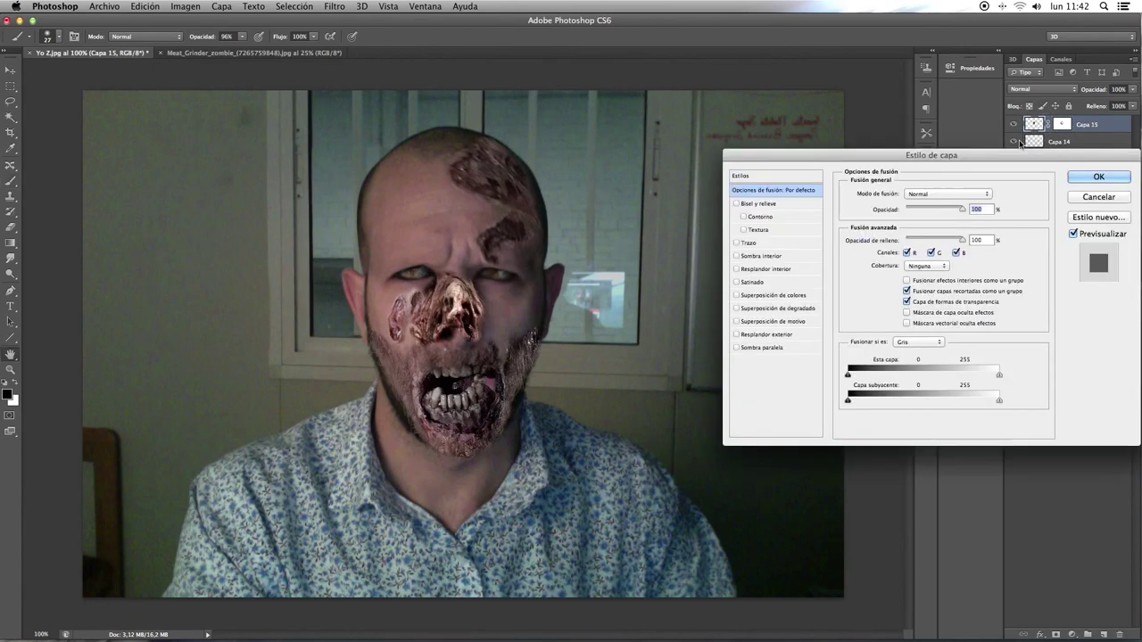
left_click(1098, 198)
key("ctrl+u")
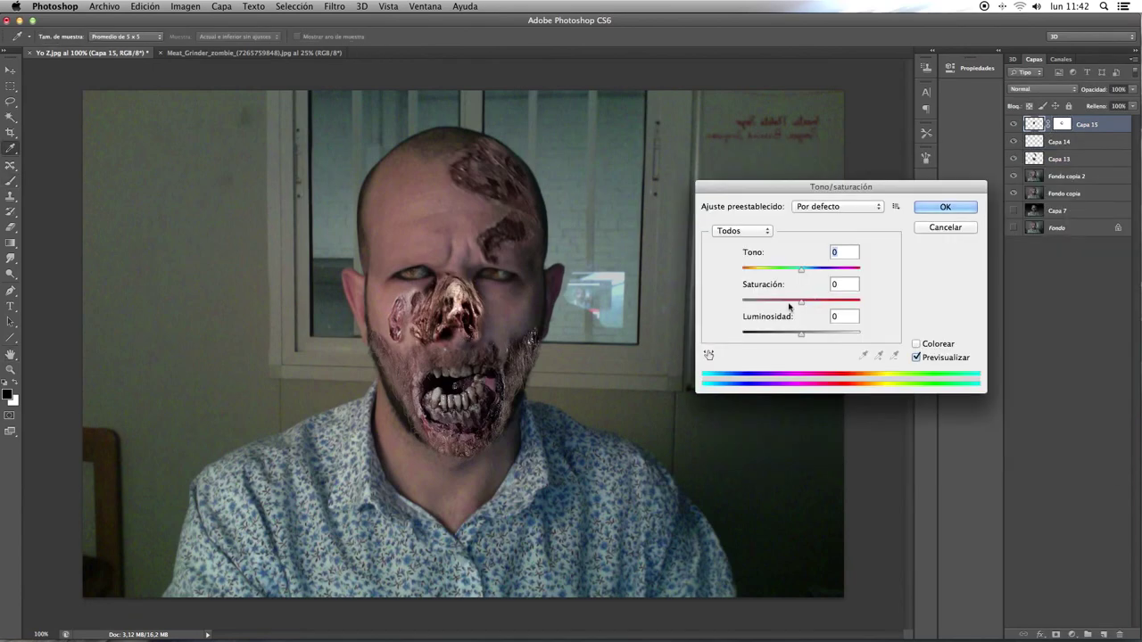
mouse_move(801, 335)
left_mouse_down()
mouse_move(779, 307)
mouse_move(818, 268)
mouse_move(790, 268)
mouse_move(793, 336)
left_mouse_up()
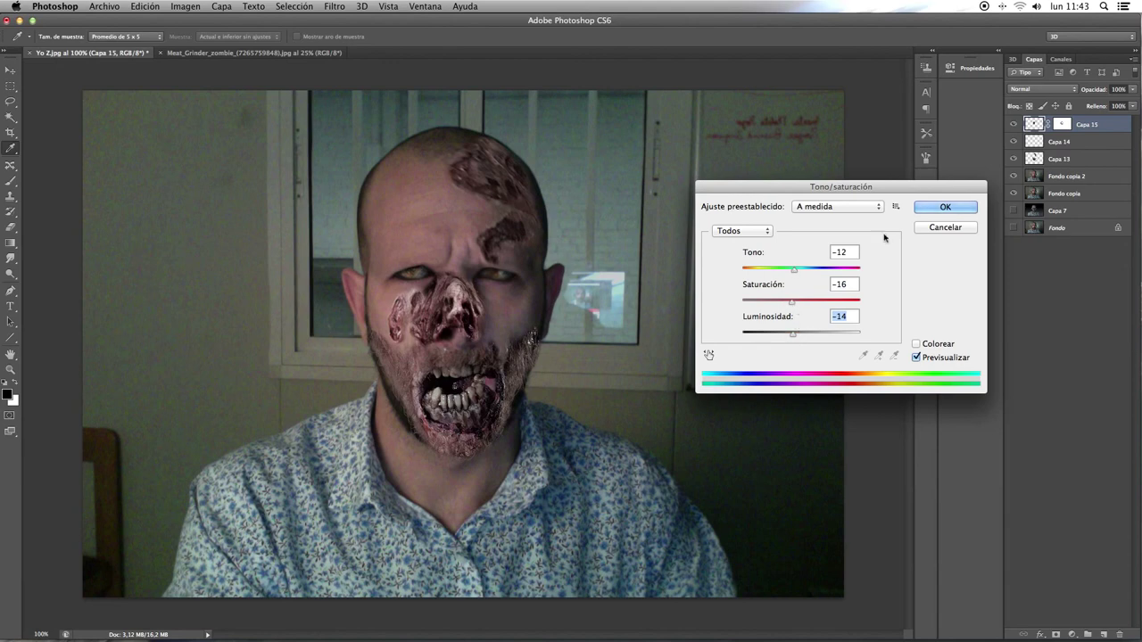
left_click(945, 207)
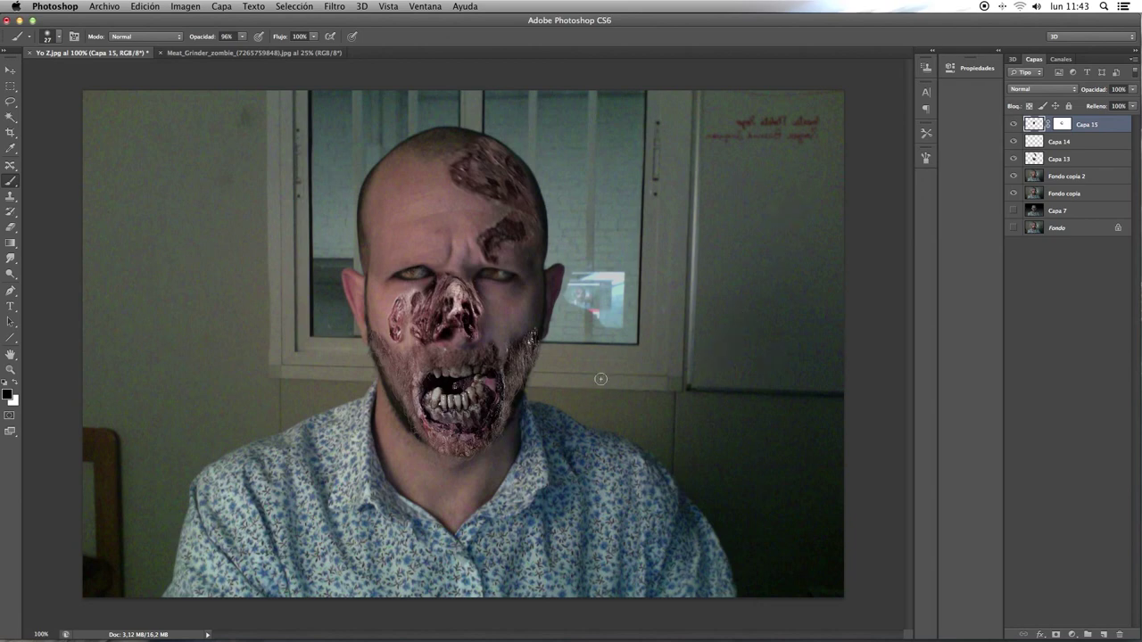
Step: Merge Capa 15 through Fondo copia 2 into one layer and shift its hue to +26
left_click(1065, 177, "shift")
key("super+e")
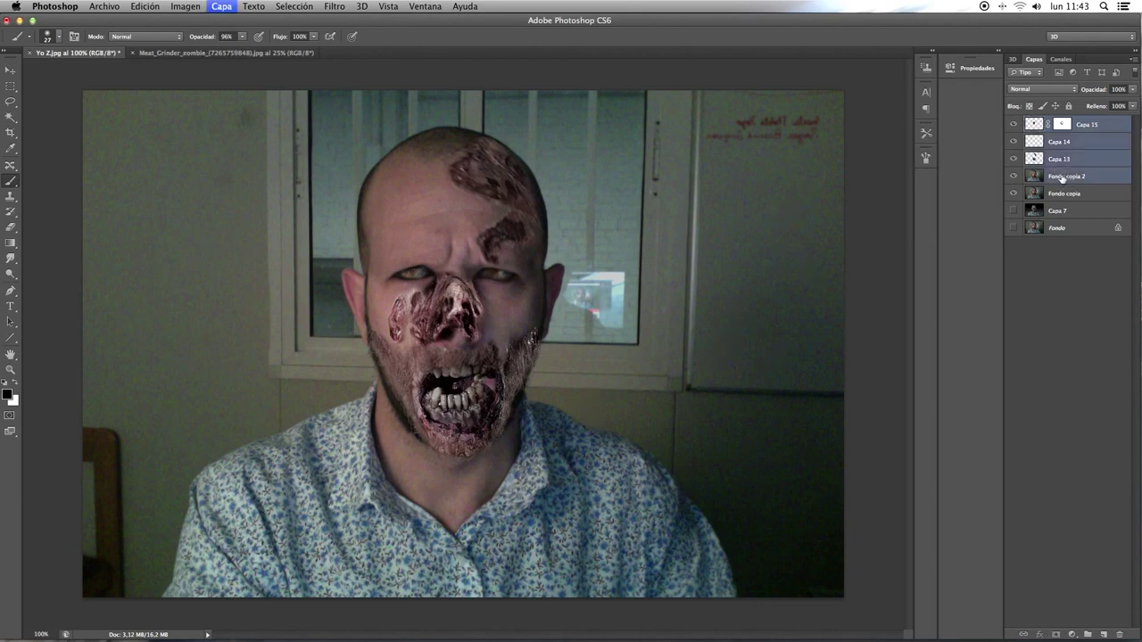
left_click(1014, 126)
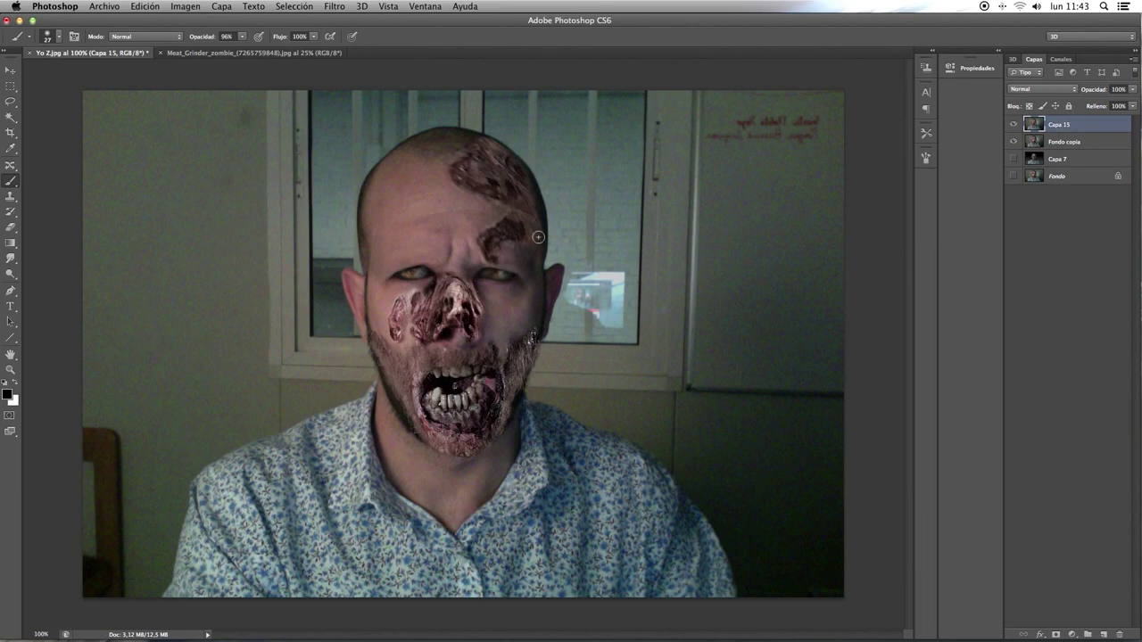
key("super+u")
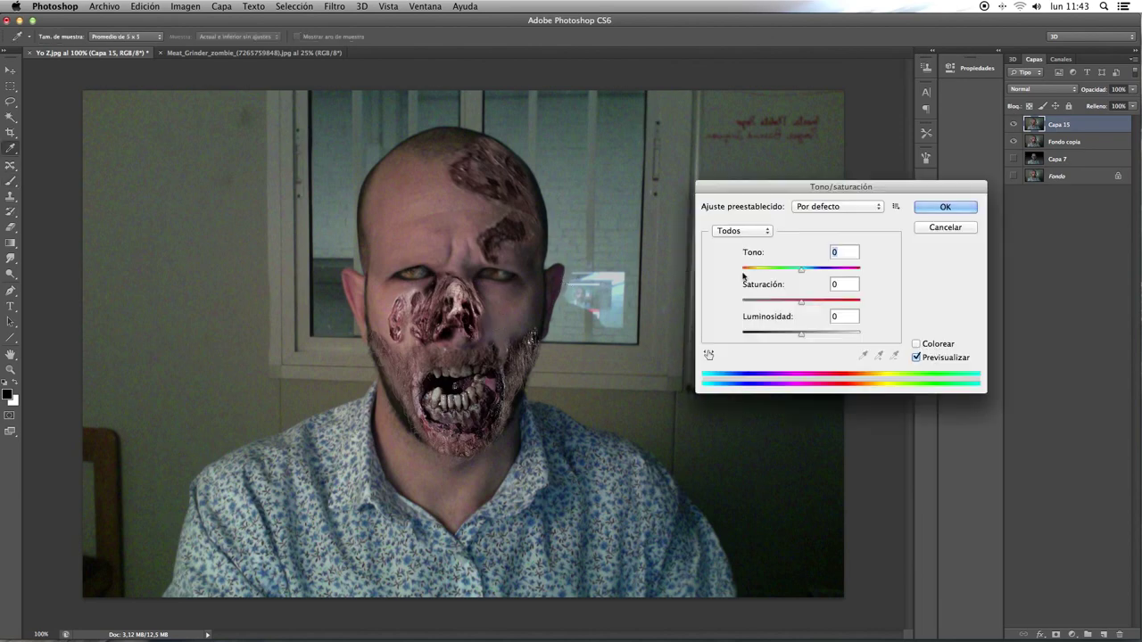
mouse_move(801, 269)
left_mouse_down()
mouse_move(816, 269)
mouse_move(791, 304)
left_mouse_up()
left_click(942, 208)
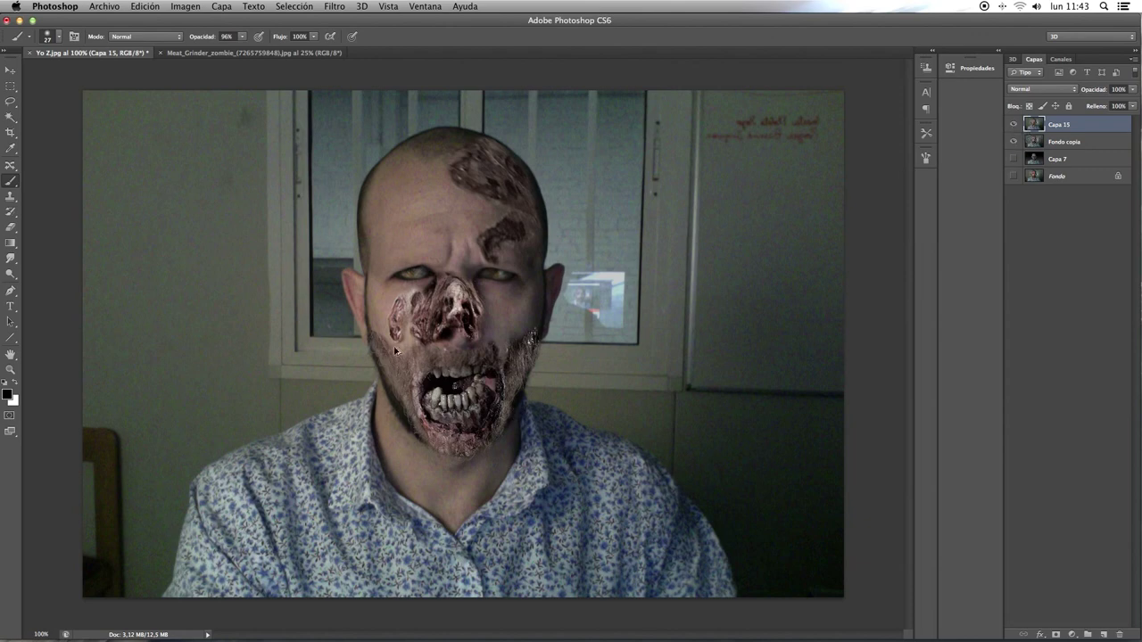
Step: Undo the merge so Capa 14, Capa 13 and Fondo copia 2 separate again, then toggle Fondo copia 2's visibility to compare
key("ctrl+z")
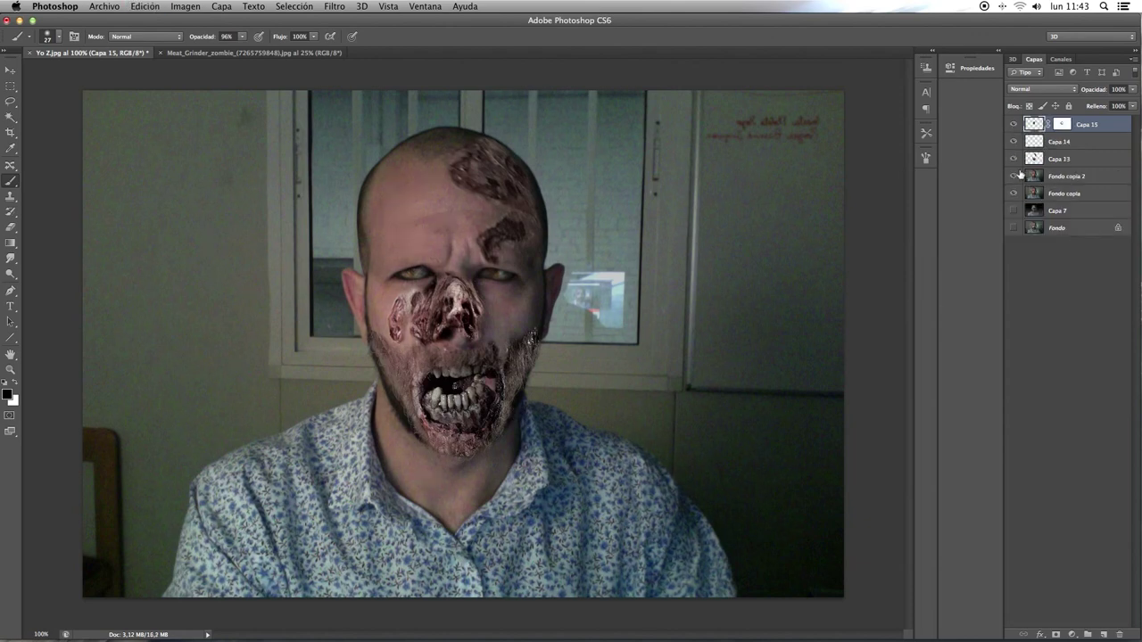
left_click(1014, 176)
left_click(1016, 179)
Step: Zoom in on the mouth, make Fondo copia 2 active and check it by toggling visibility, then pick Clone Stamp
key("ctrl+plus")
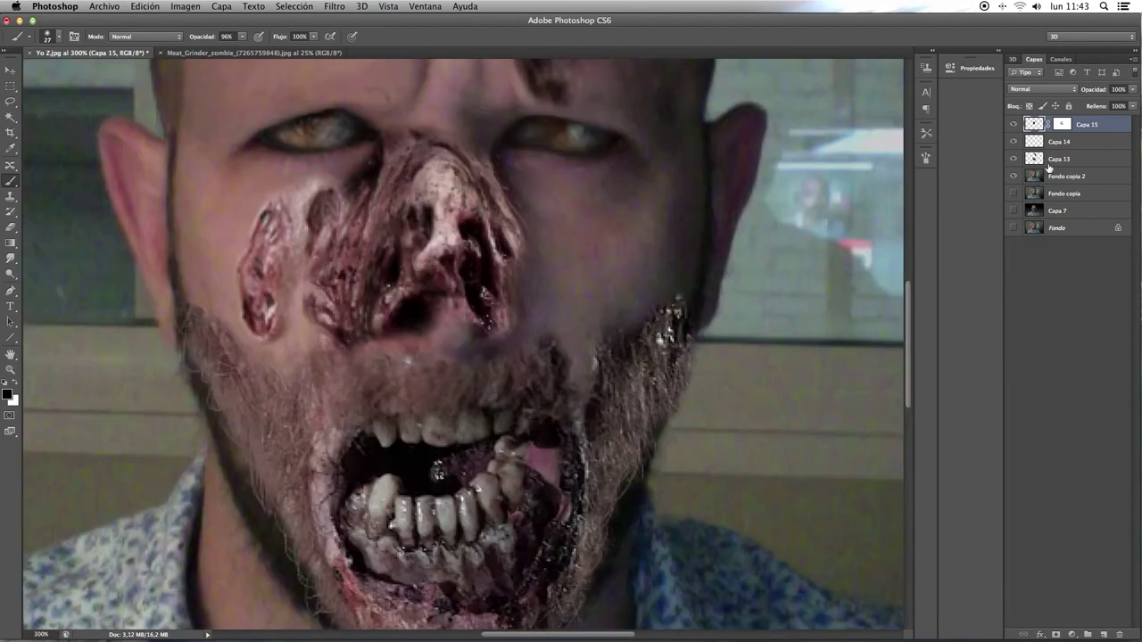
key("ctrl+plus")
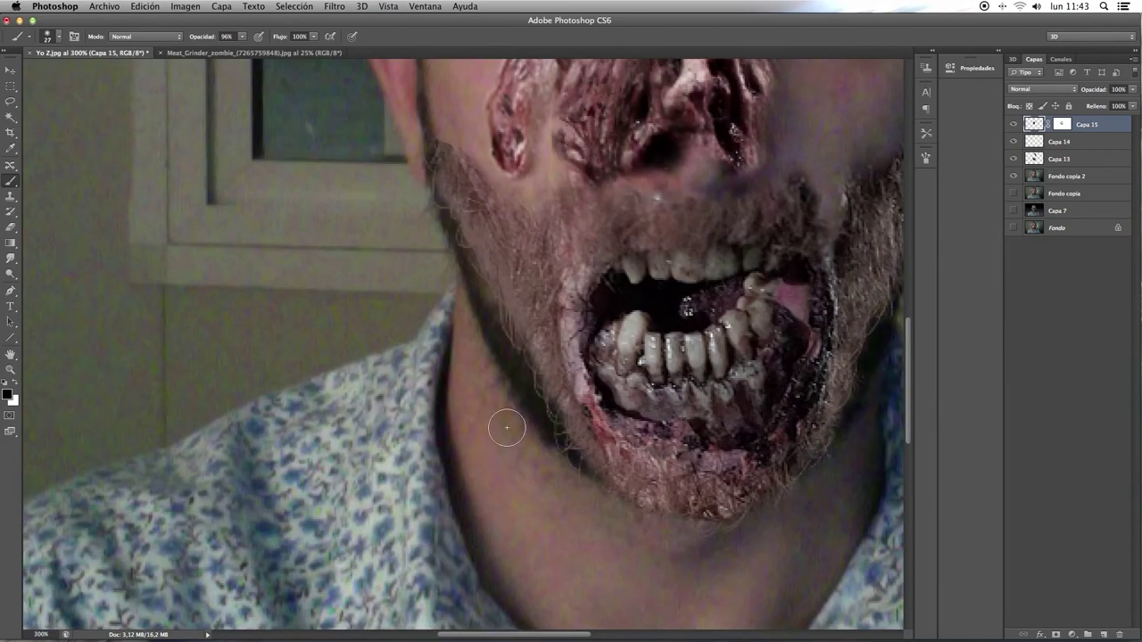
left_click(1039, 180)
left_click(1017, 179)
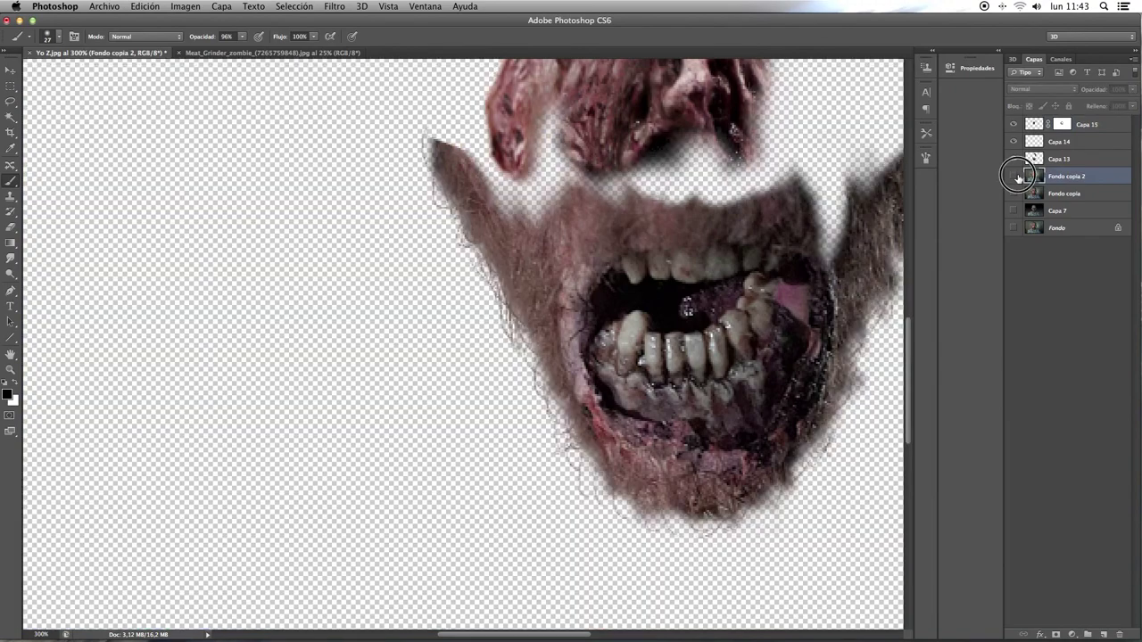
left_click(1017, 178)
left_click(1017, 178)
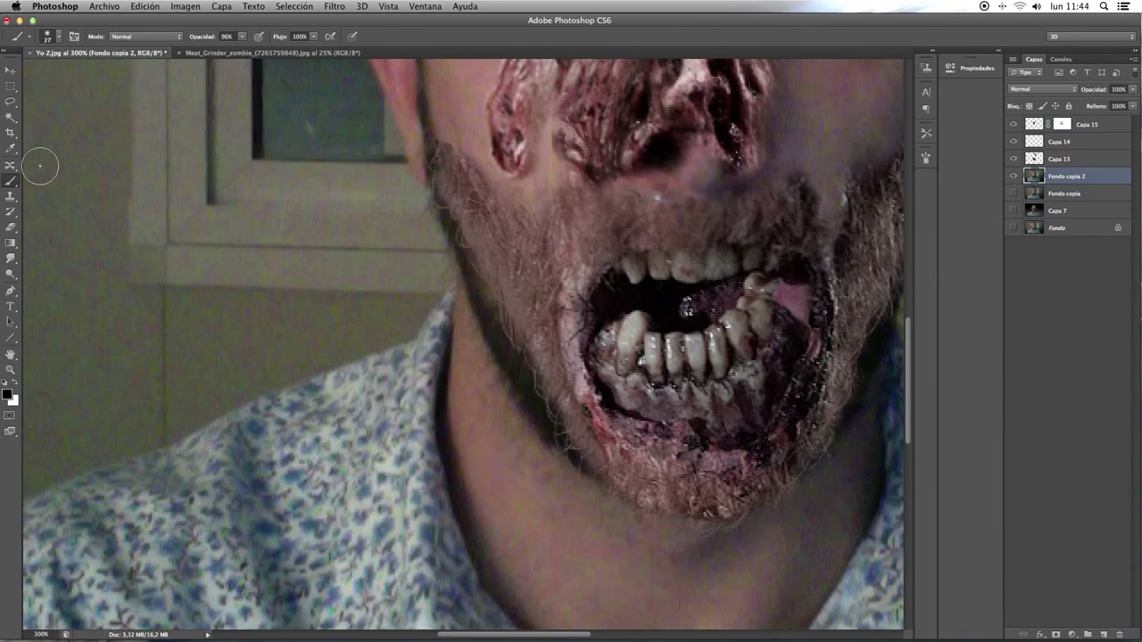
left_click(10, 195)
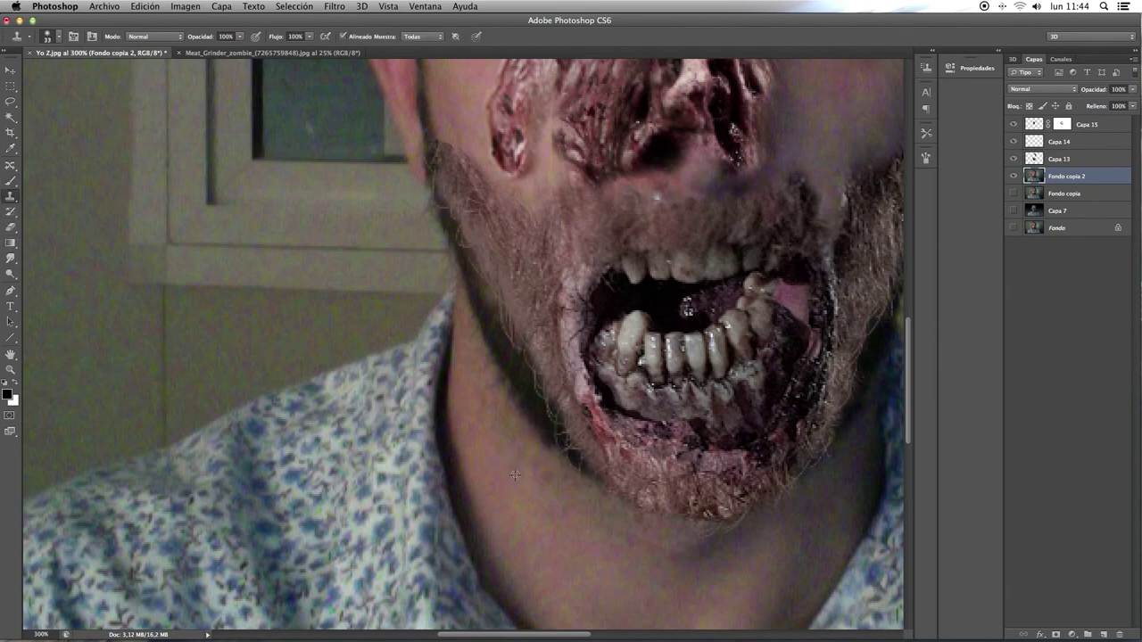
Step: Clone skin over the neck-edge stubble and lighten the dark neck and jaw shadows
mouse_move(513, 414)
left_mouse_down()
mouse_move(509, 339)
mouse_move(490, 388)
mouse_move(474, 319)
mouse_move(478, 339)
mouse_move(482, 250)
left_mouse_up()
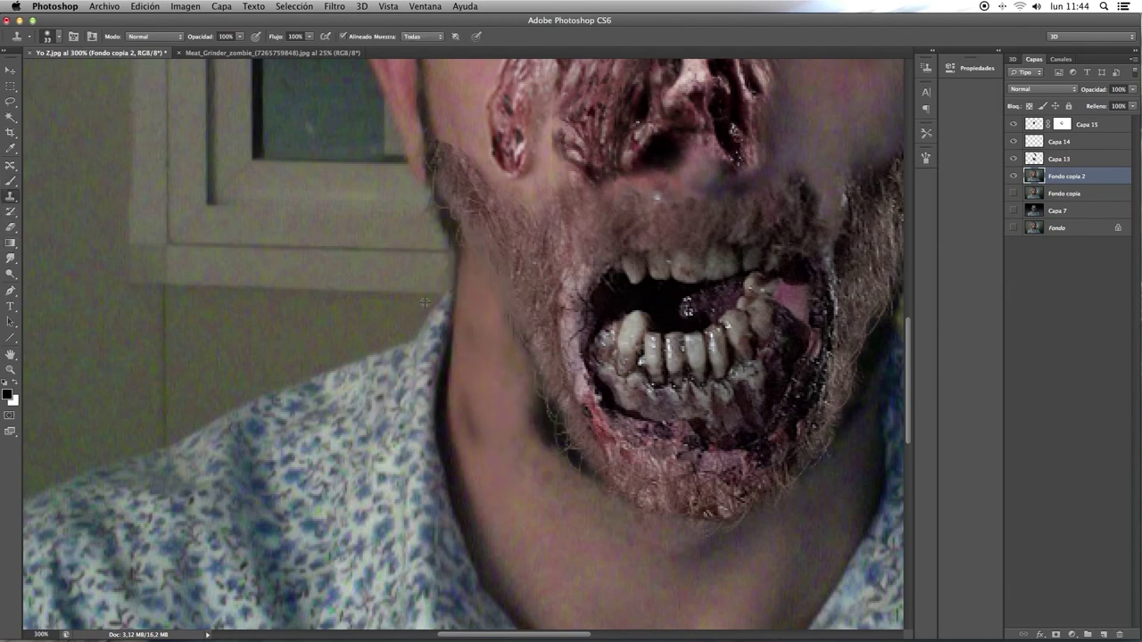
left_click(311, 248, "alt")
mouse_move(420, 242)
left_mouse_down()
mouse_move(426, 251)
mouse_move(438, 224)
mouse_move(429, 193)
mouse_move(413, 234)
left_mouse_up()
left_click(288, 248, "alt")
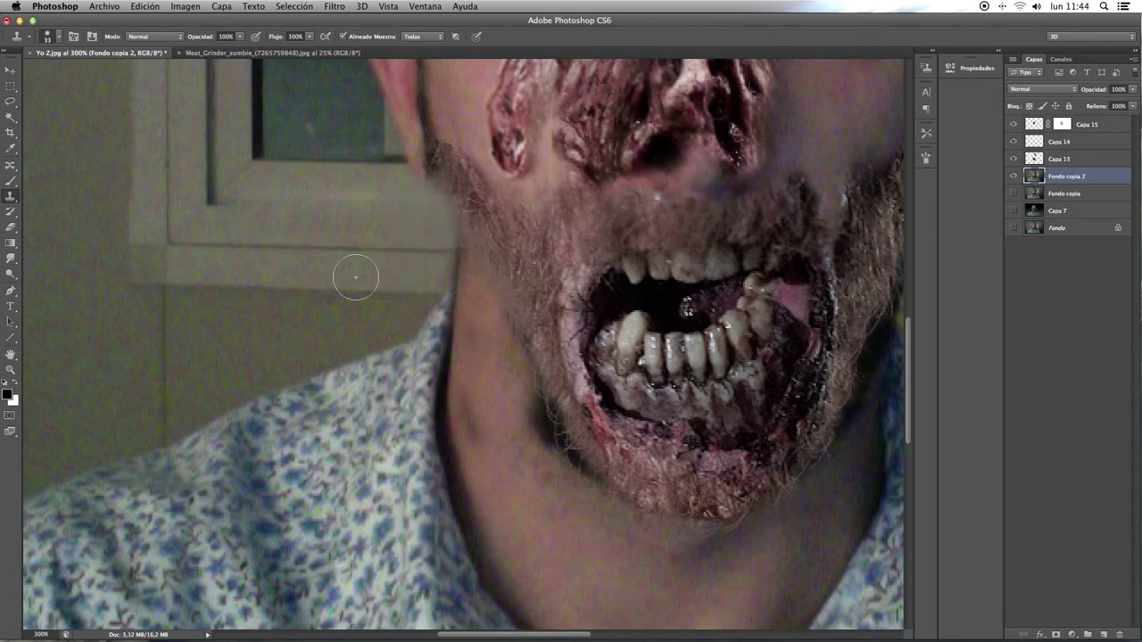
mouse_move(509, 497)
left_mouse_down()
mouse_move(471, 438)
mouse_move(510, 420)
left_mouse_up()
mouse_move(535, 472)
left_mouse_down()
mouse_move(548, 383)
mouse_move(522, 331)
left_mouse_up()
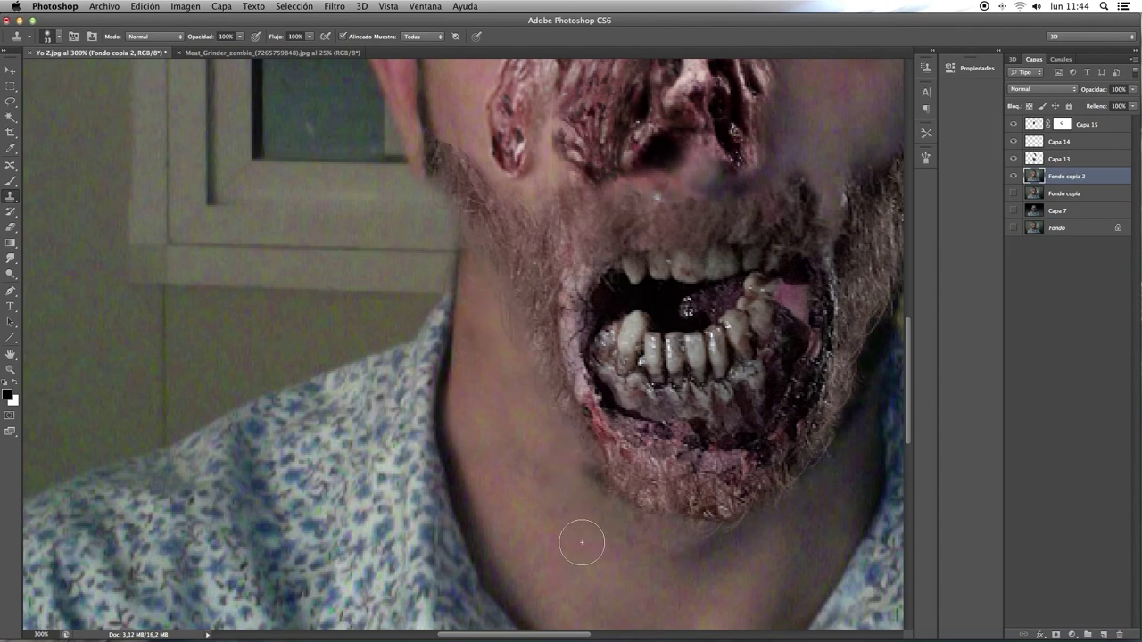
Step: Clean up the beard edge on the neck and patch the left mouth corner, then view the whole photo
scroll(608, 515, "right", 3)
scroll(586, 446, "right", 2)
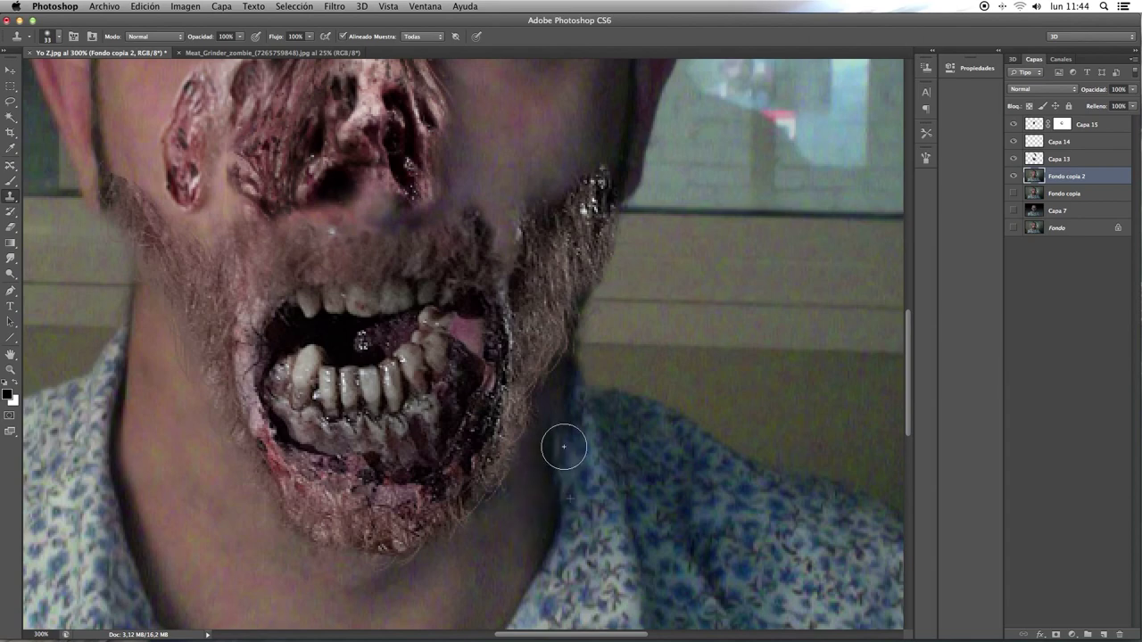
left_click_drag(546, 499, 532, 407)
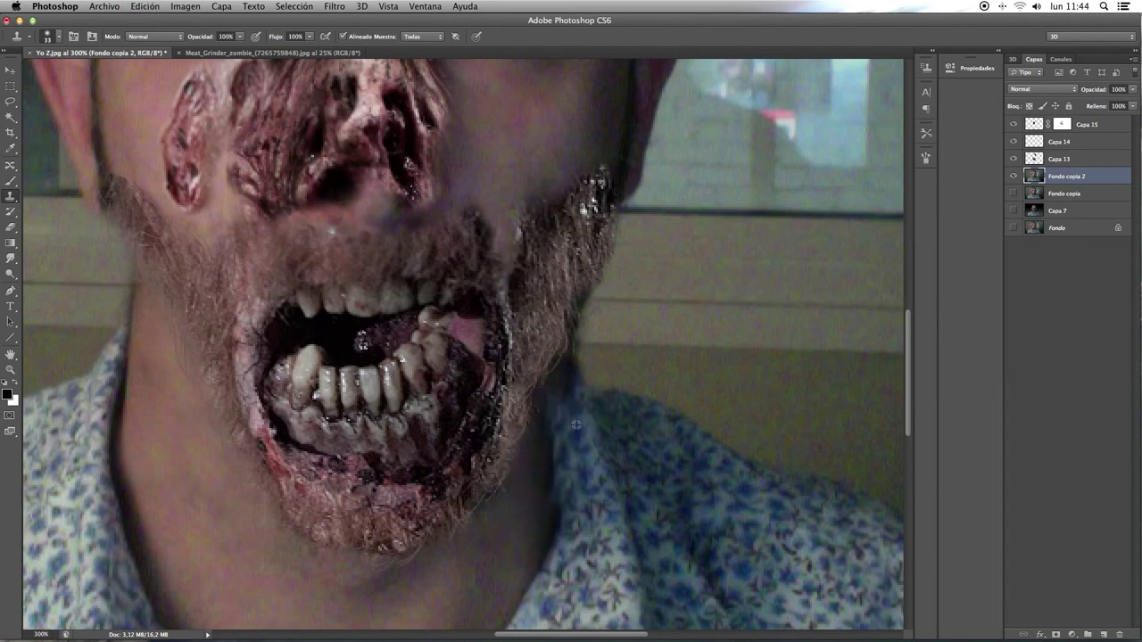
left_click_drag(268, 344, 274, 340)
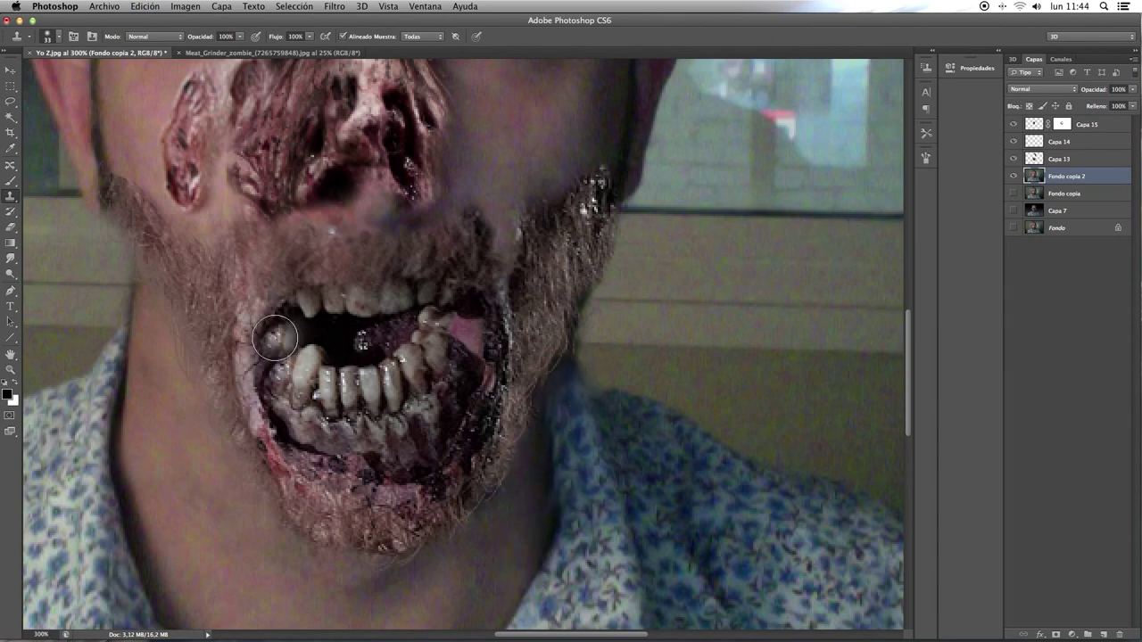
key("super+1")
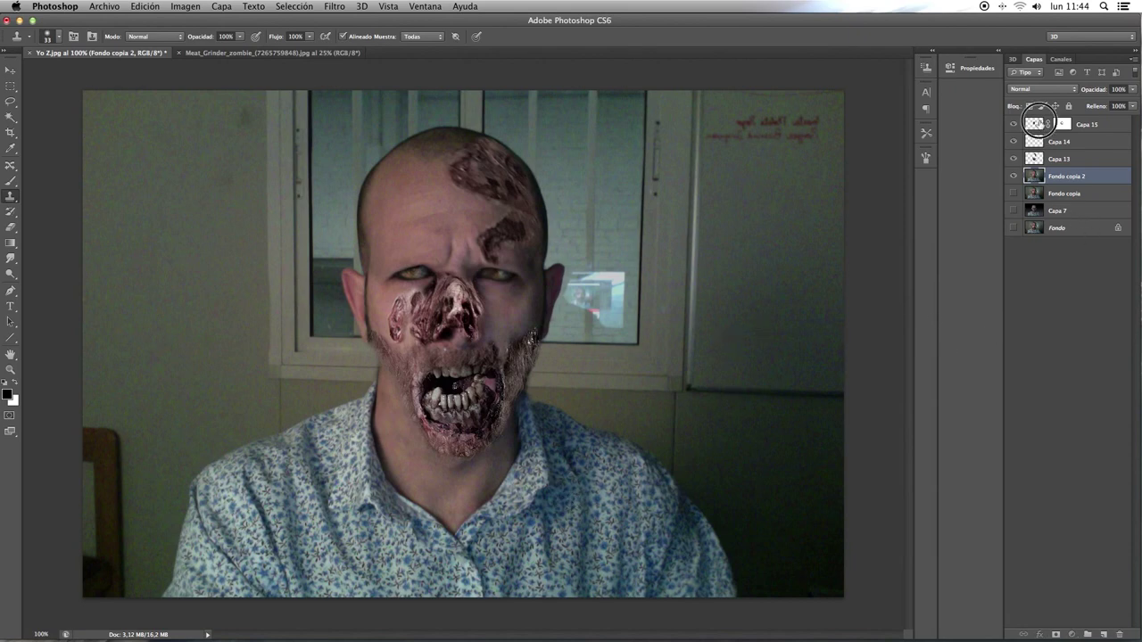
Step: Merge all layers from Capa 15 down to Fondo copia 2 into Capa 15, then toggle its visibility to check
left_click(1041, 125)
left_click(1046, 176, "shift")
key("super+e")
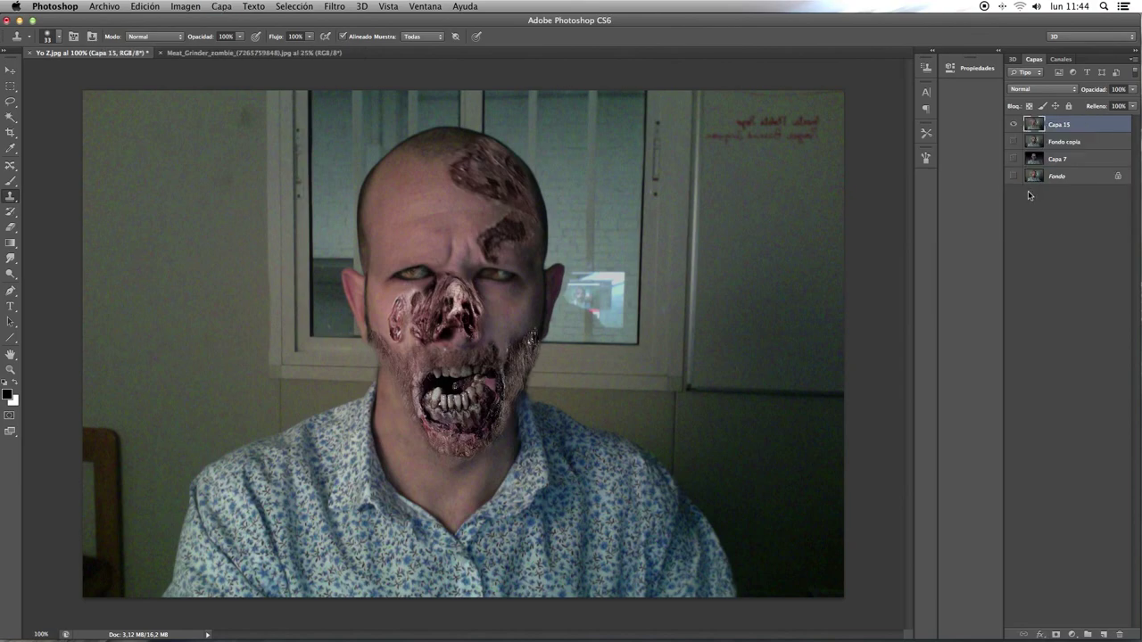
left_click(1013, 125)
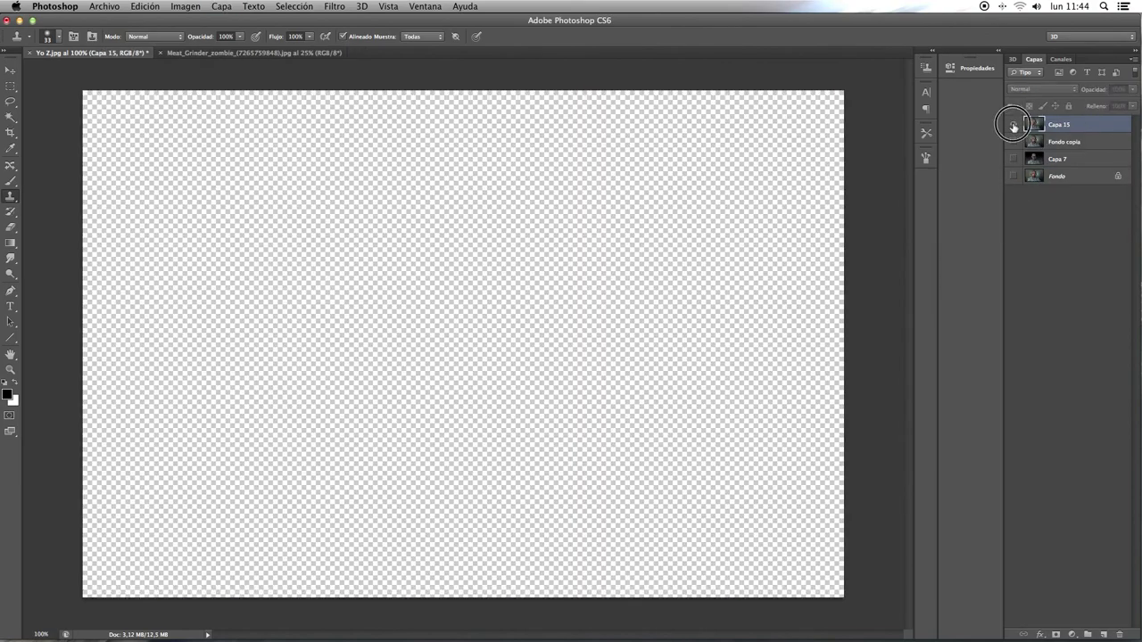